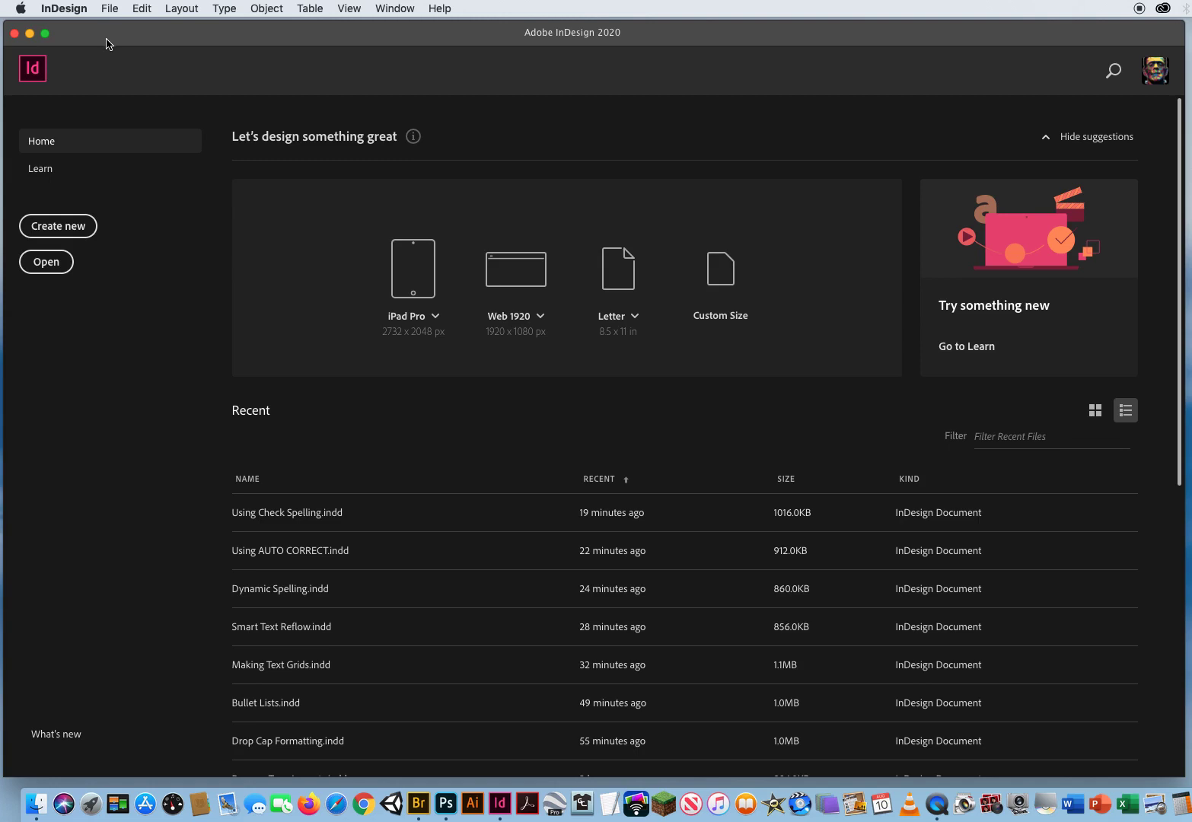
- Open the document Using Captions.indd from the 17 Captions folder inside ID CH.5 Text Editing
click(109, 7)
click(114, 38)
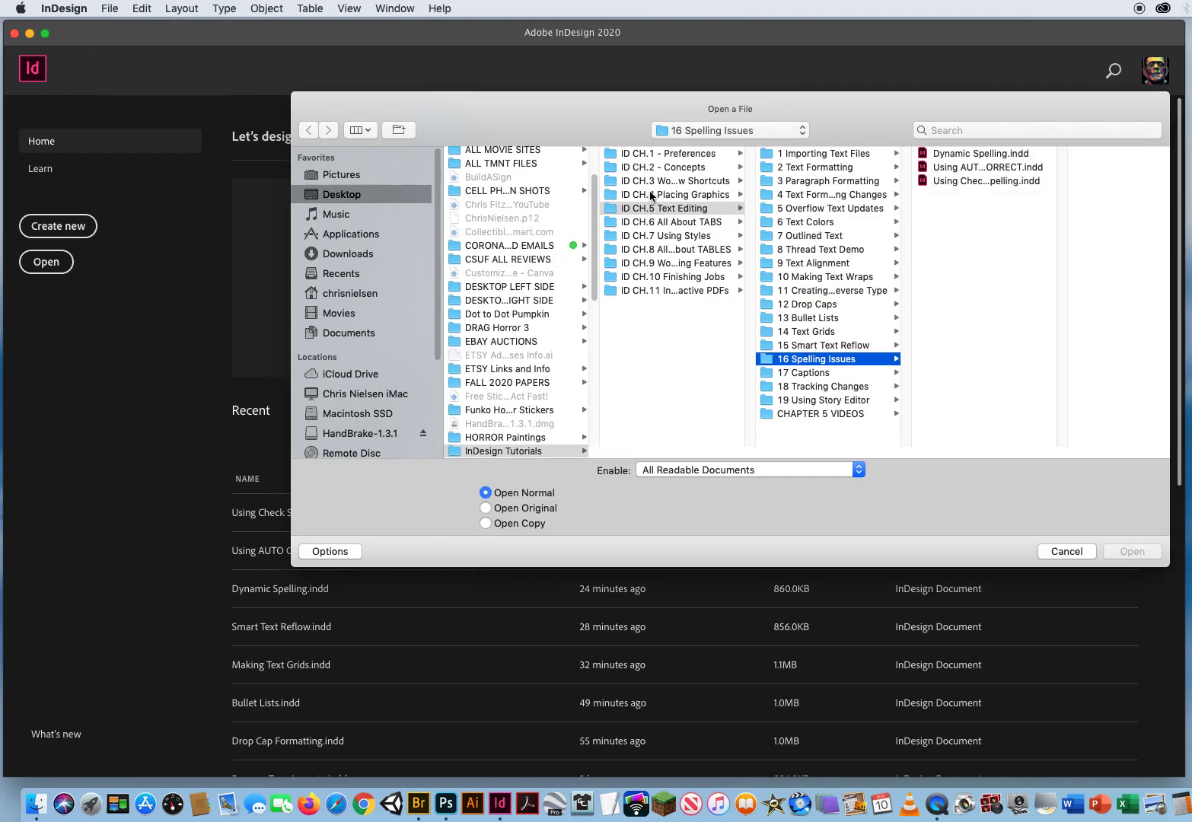
click(695, 209)
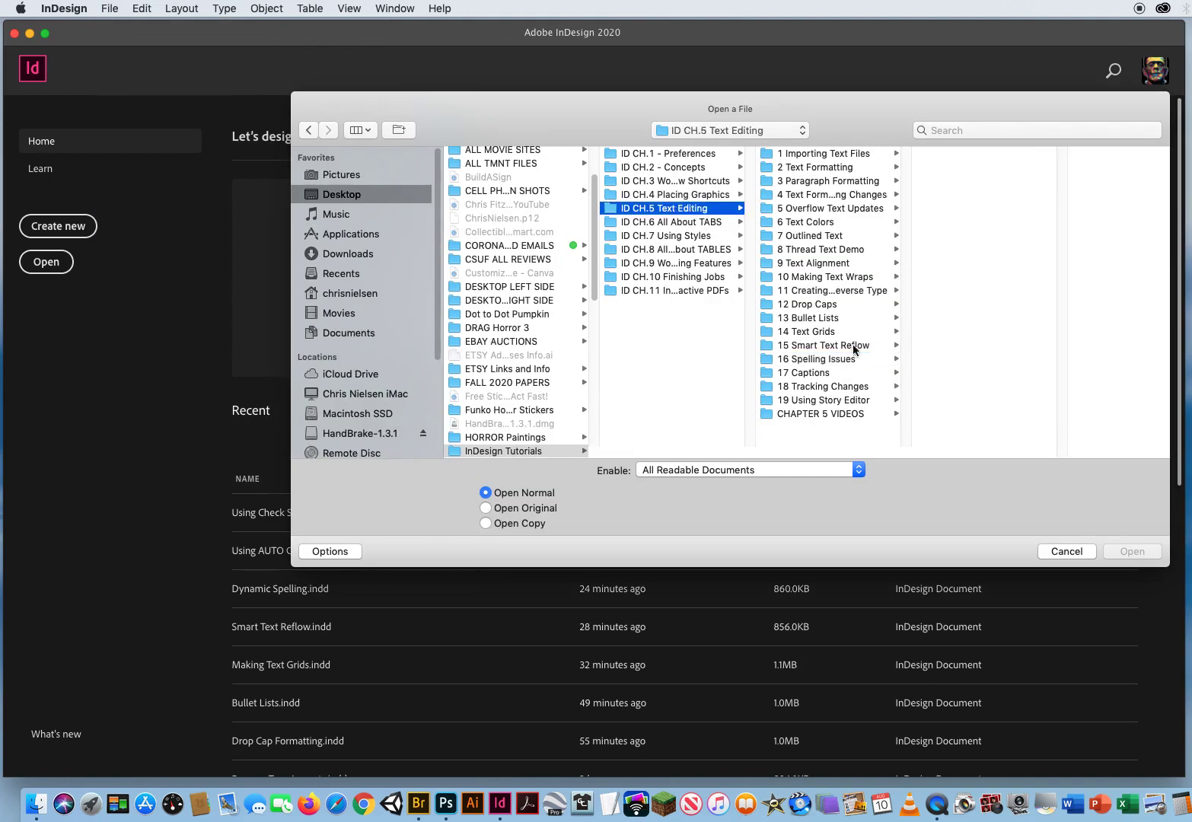
click(828, 375)
click(963, 168)
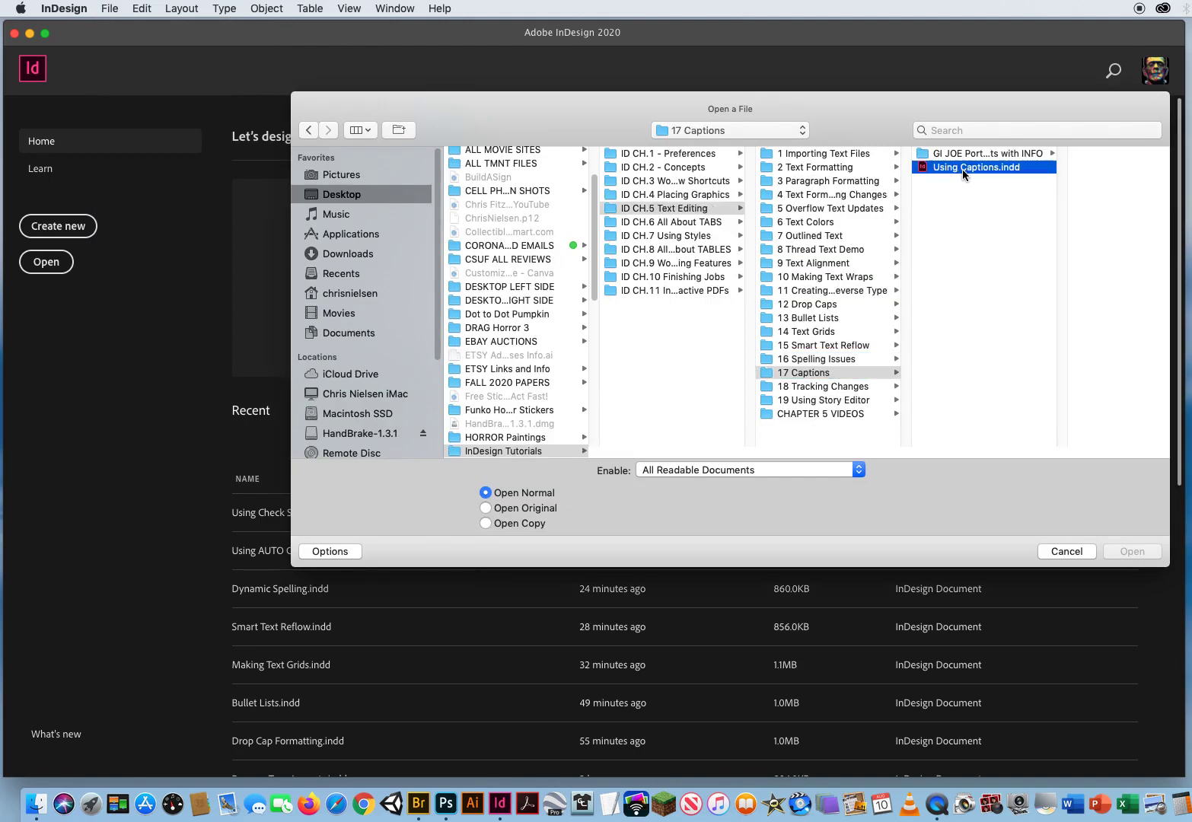
click(1132, 551)
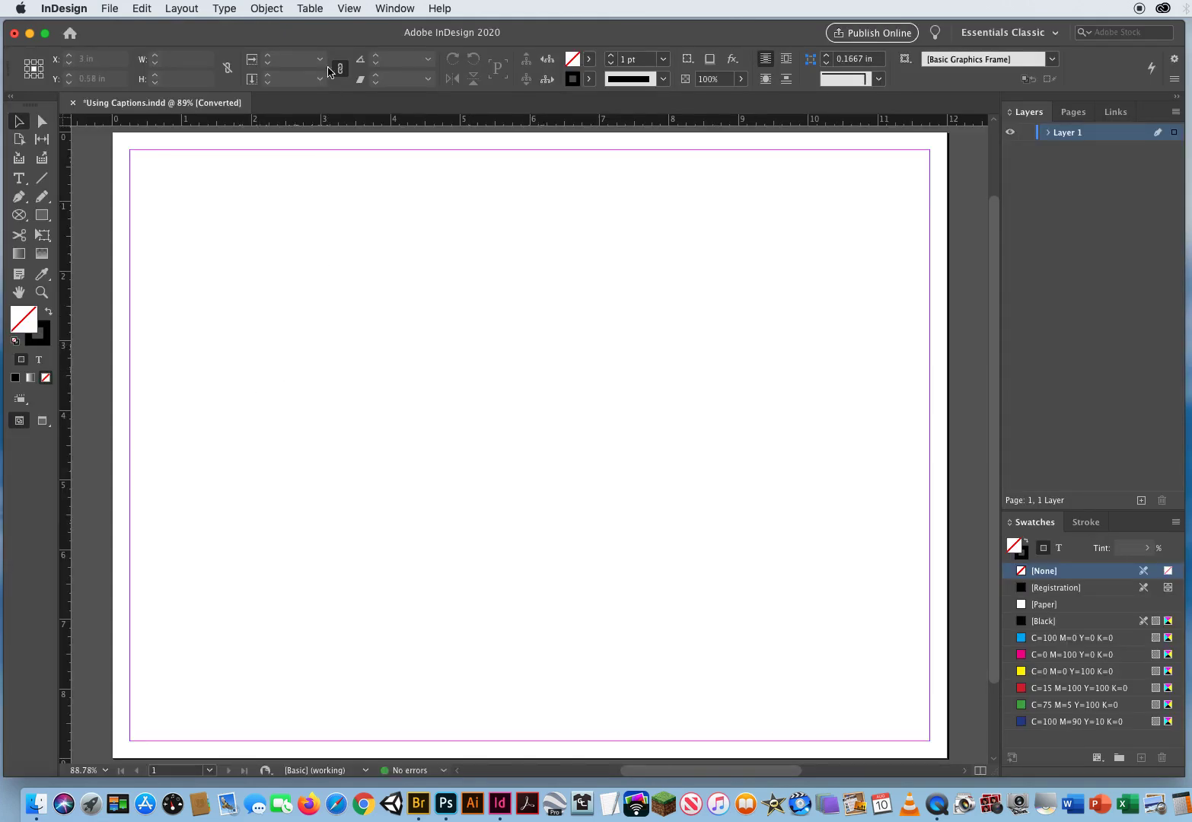
- Open the Caption Setup dialog and move it clear over the page
click(272, 11)
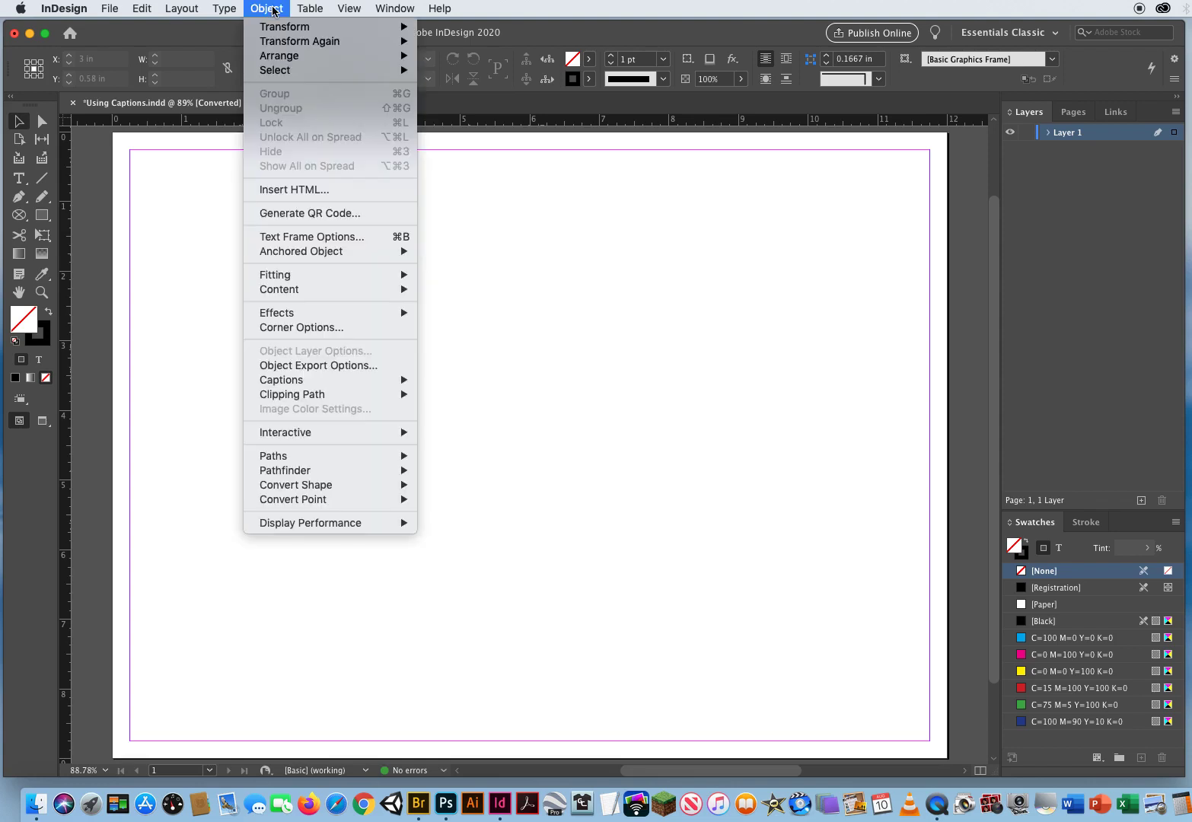
mouse_move(221, 9)
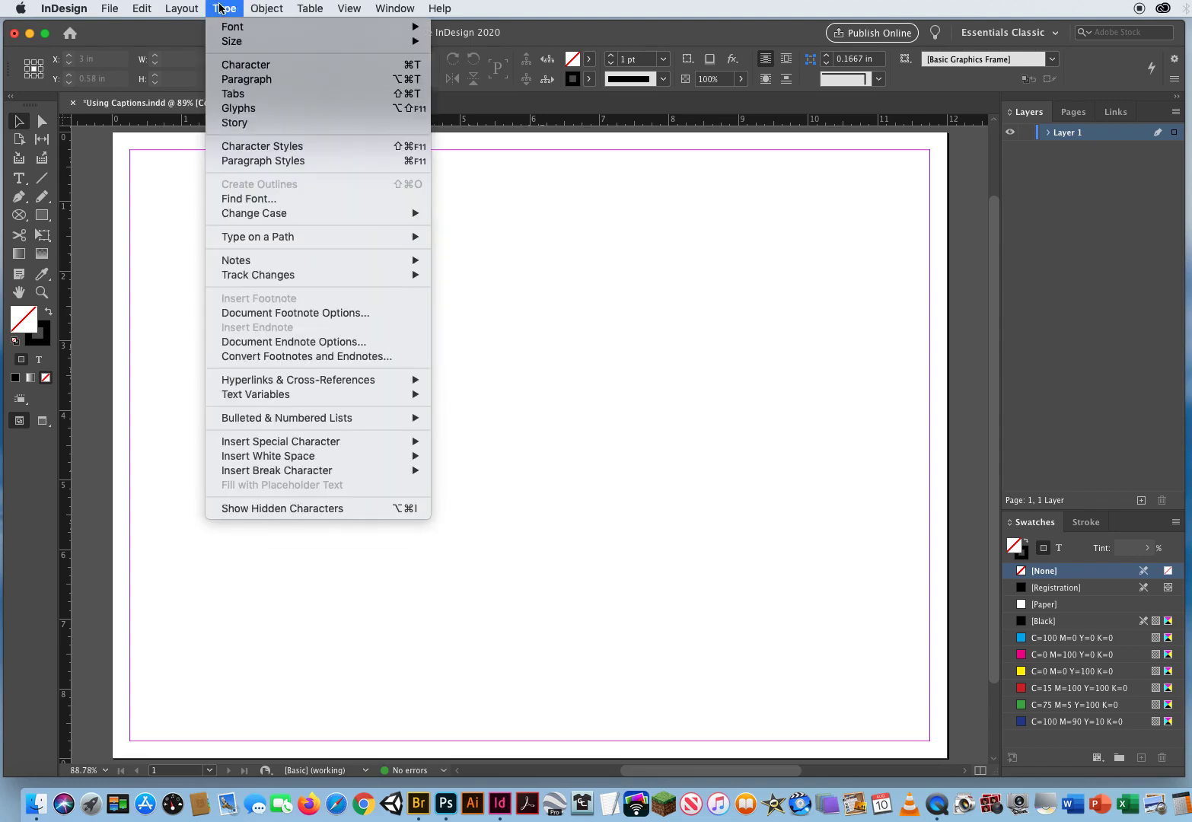
mouse_move(261, 9)
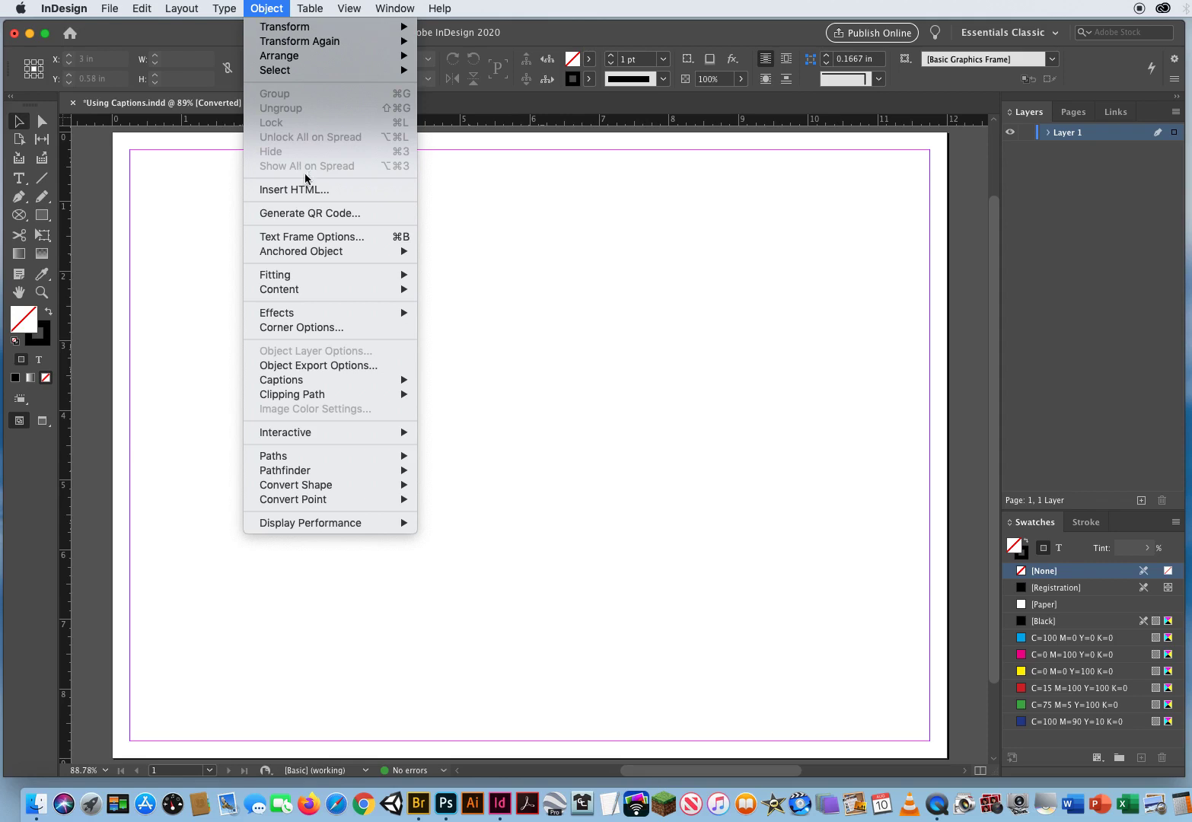
mouse_move(311, 381)
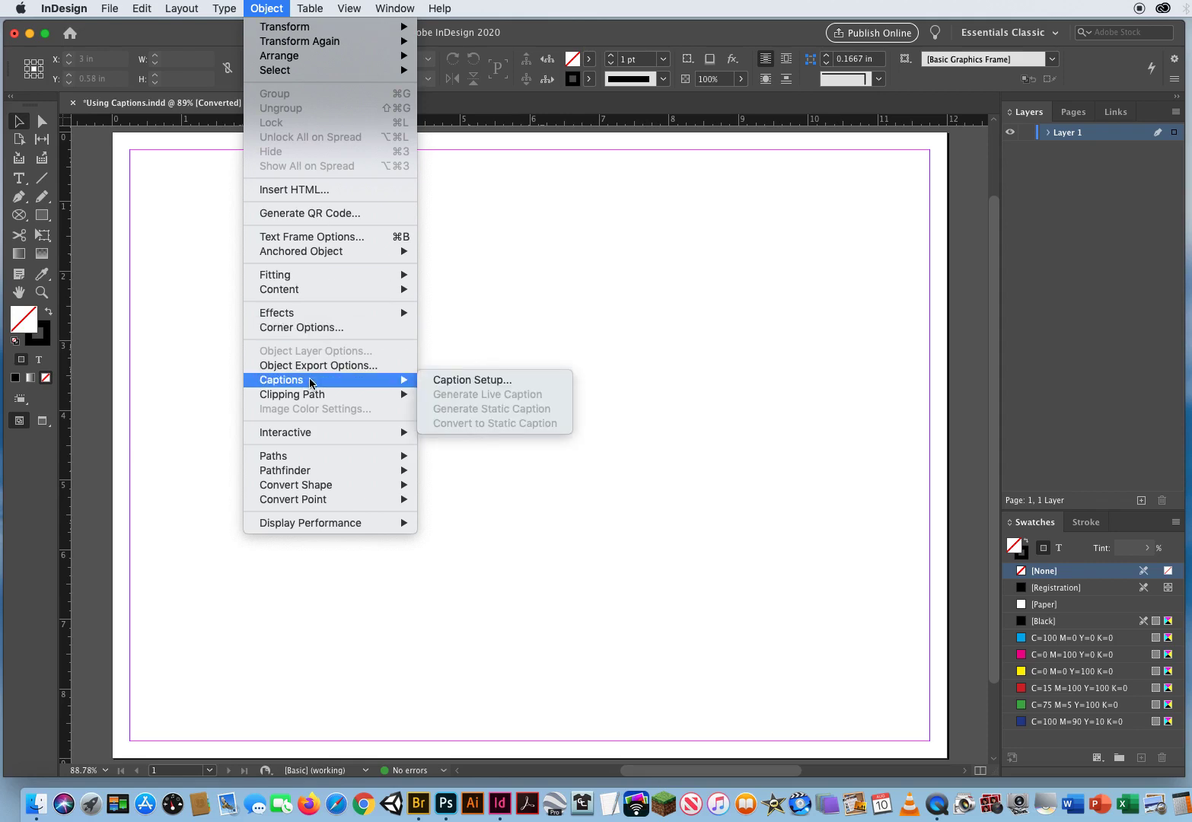
click(494, 386)
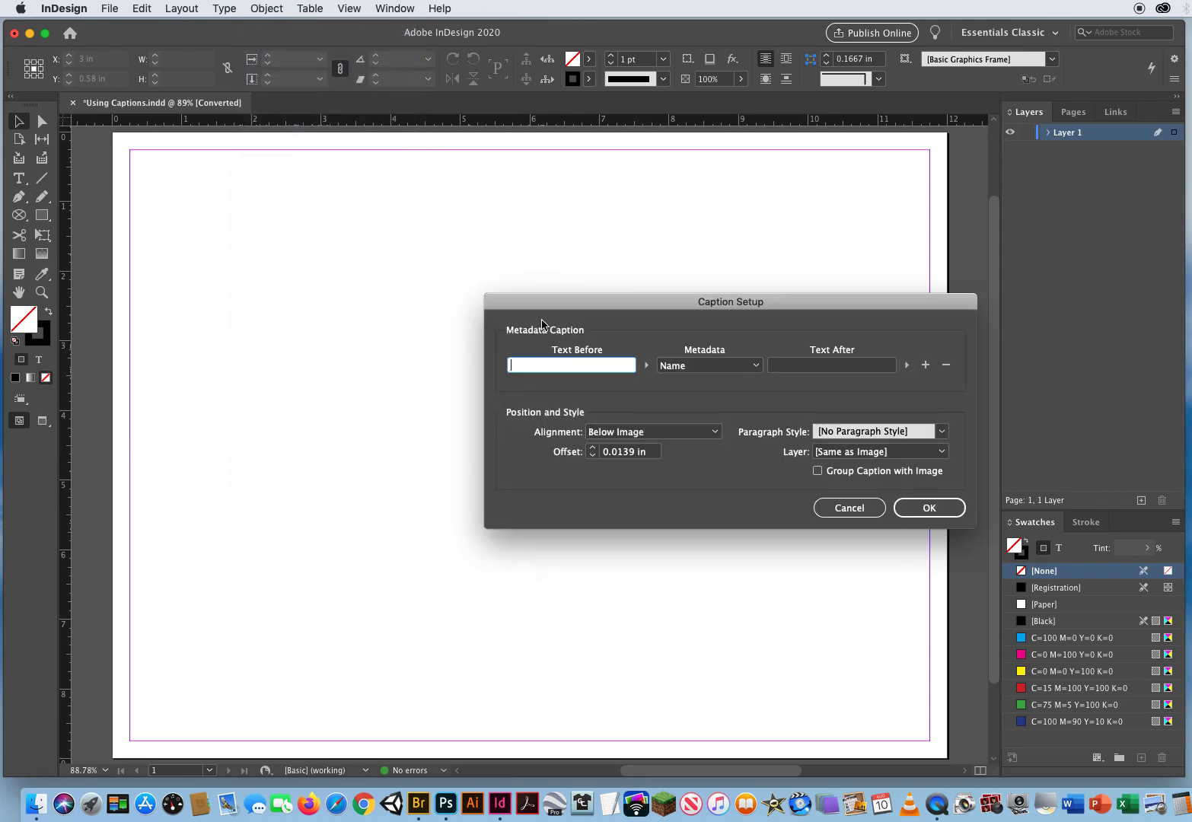
drag(550, 302, 293, 222)
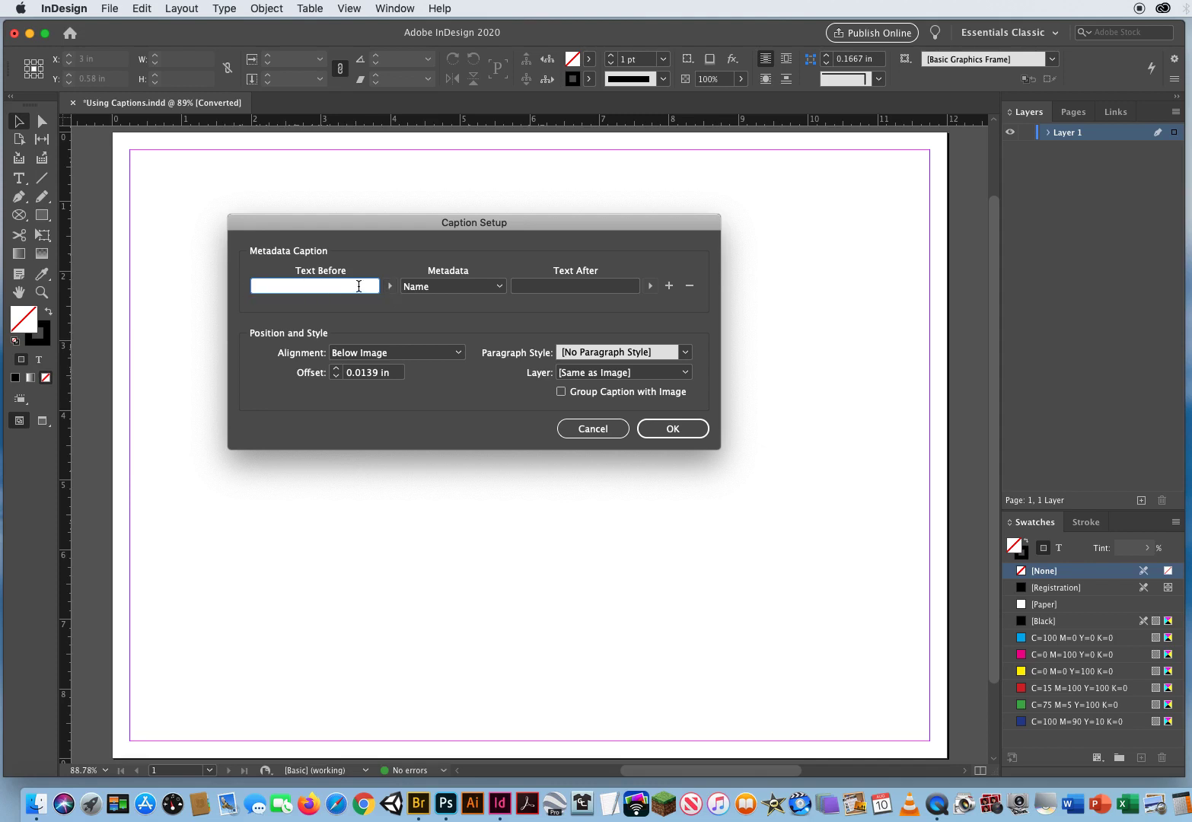
- Examine the metadata fields and the special characters offered for the caption's Text Before and Text After
click(389, 286)
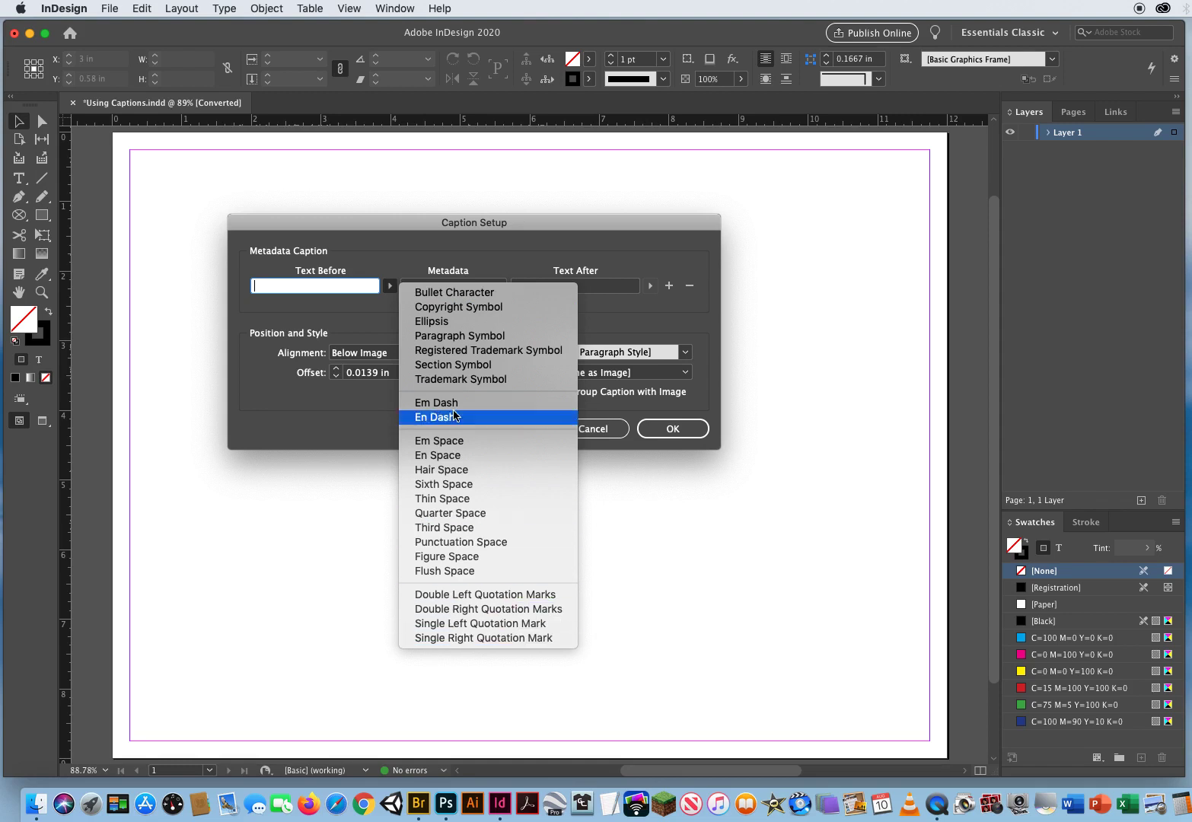
click(346, 314)
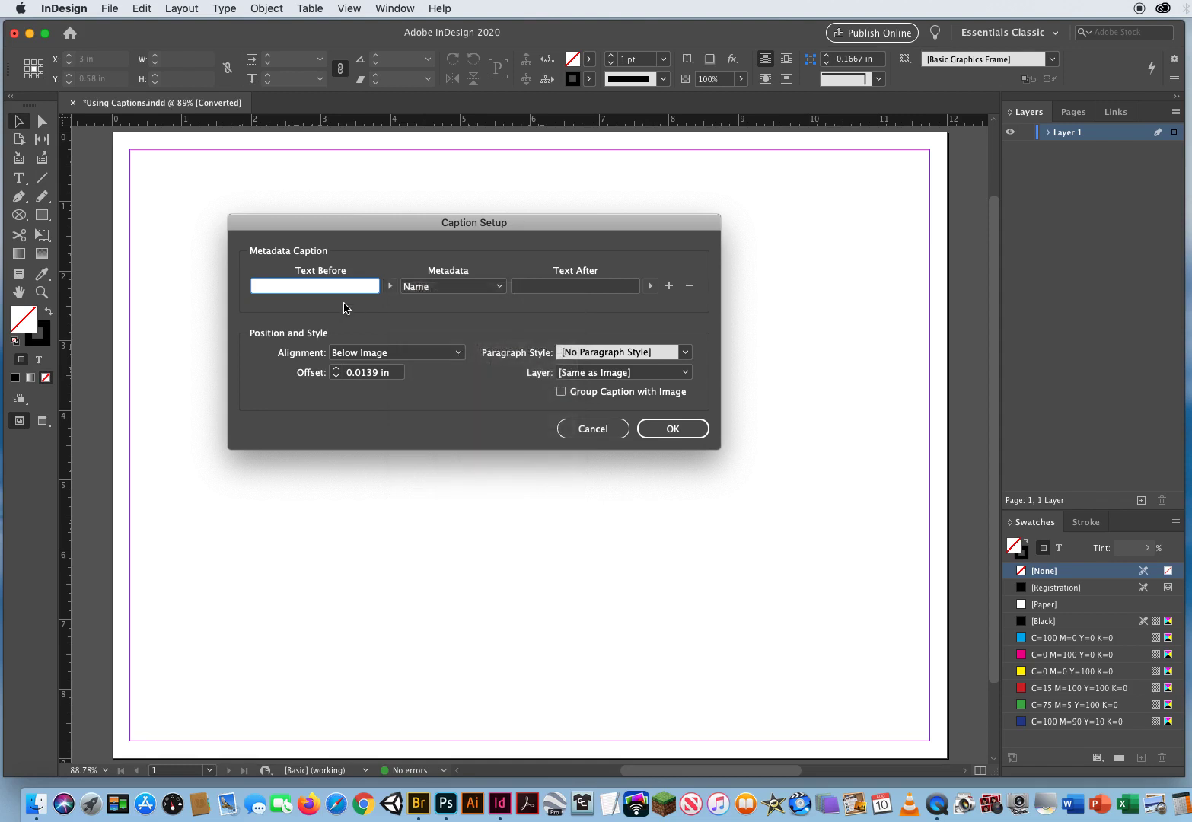
click(450, 291)
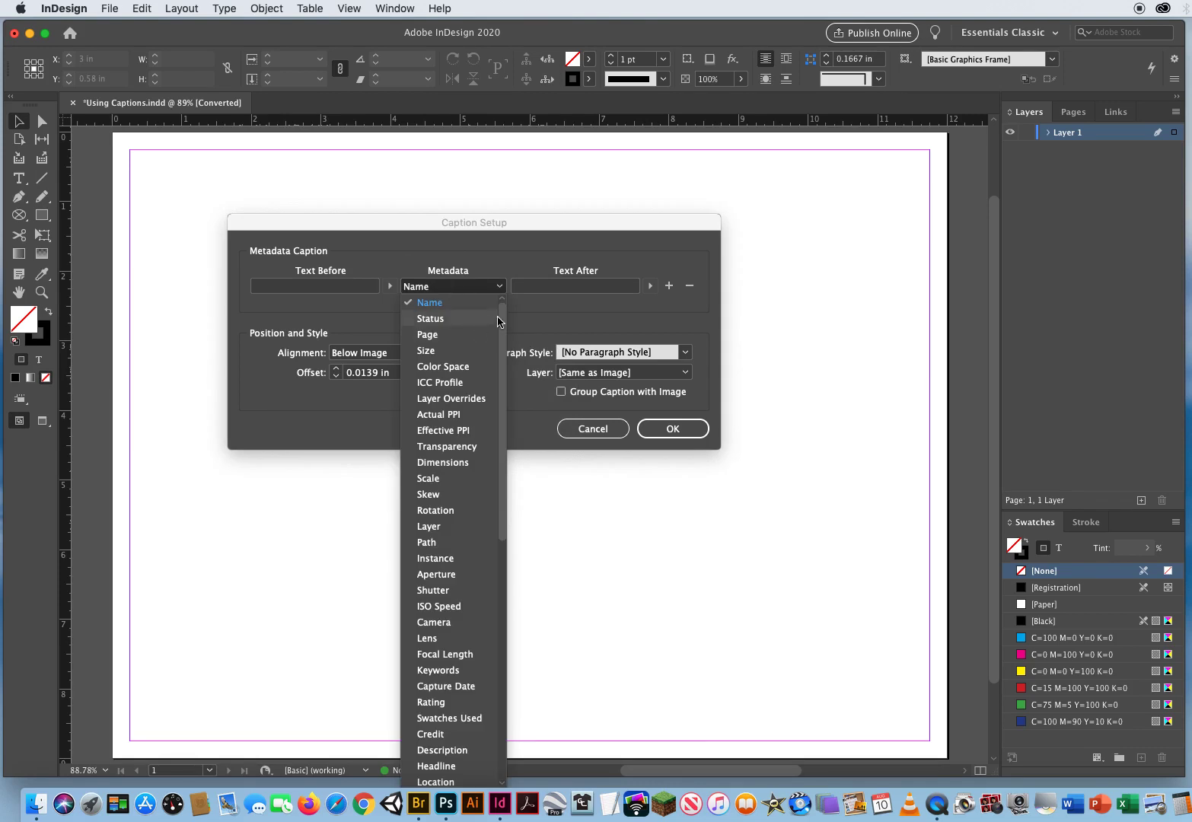
drag(496, 324, 465, 588)
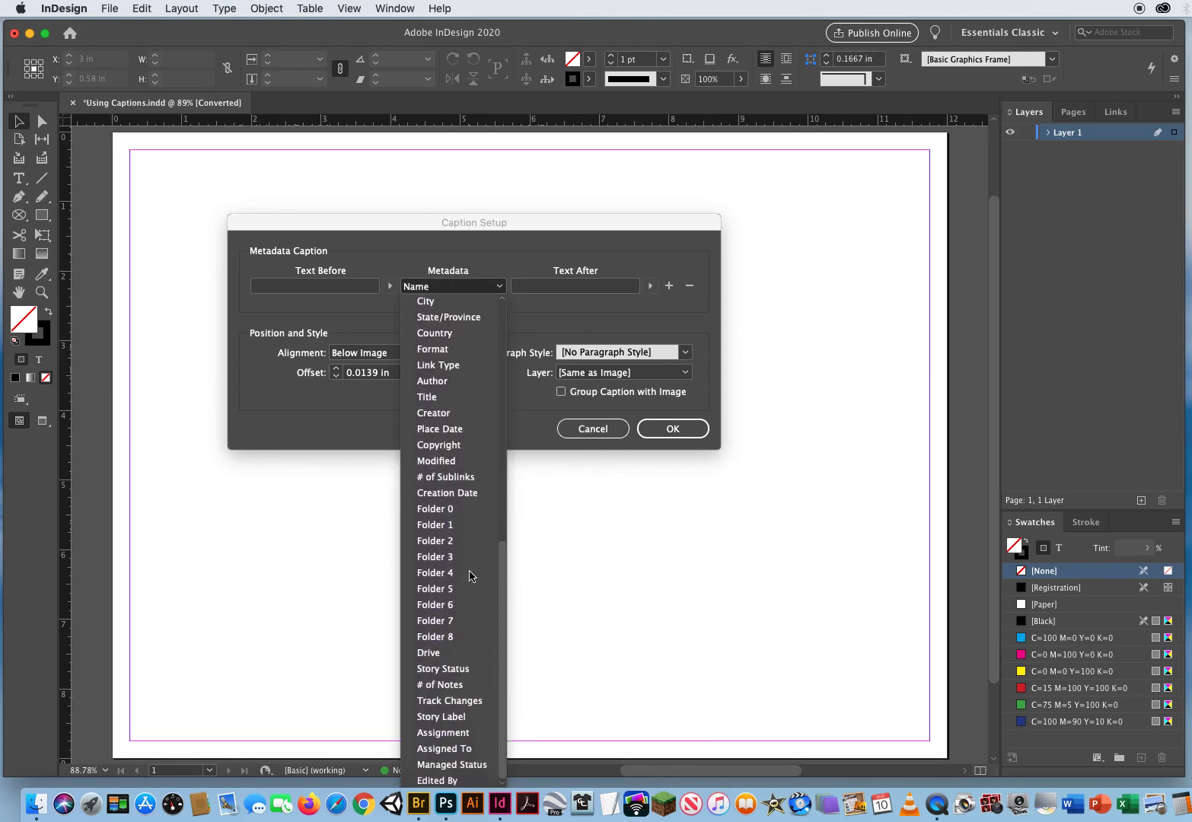
scroll(472, 533, up, 3)
scroll(475, 495, up, 10)
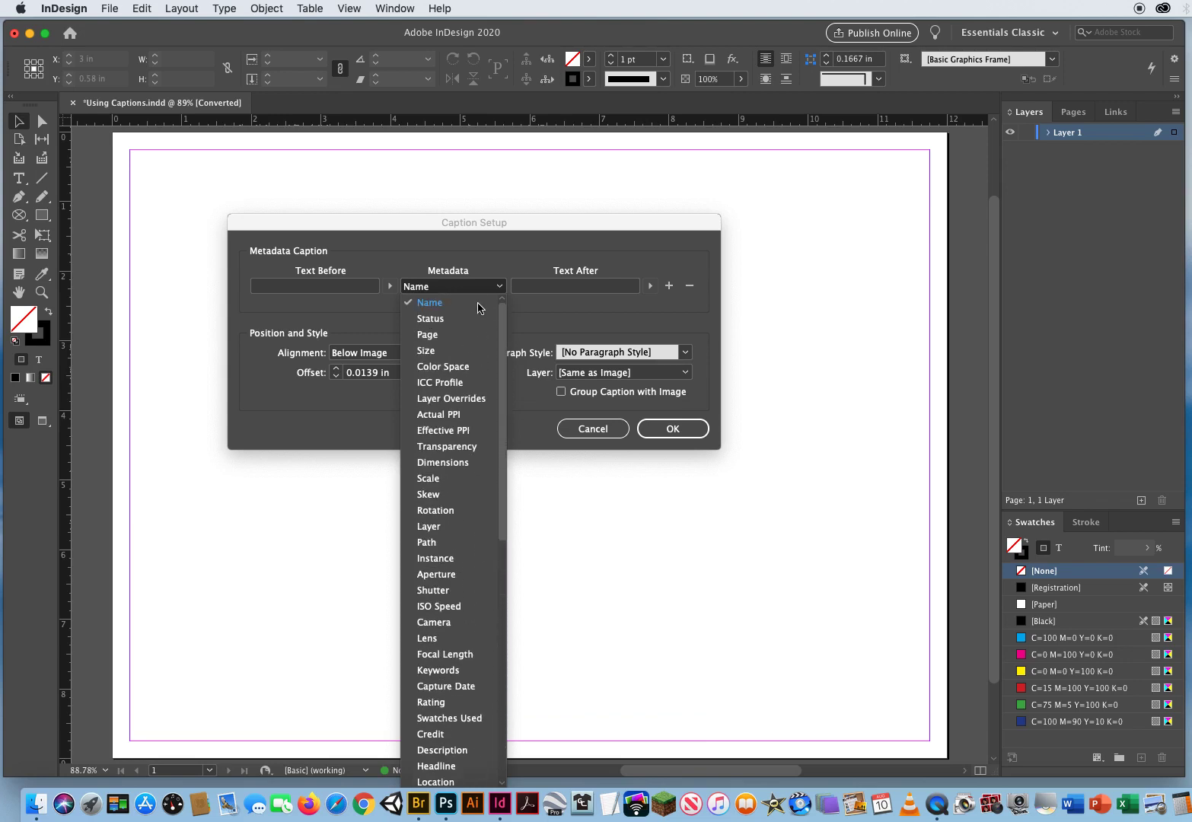
scroll(478, 310, down, 10)
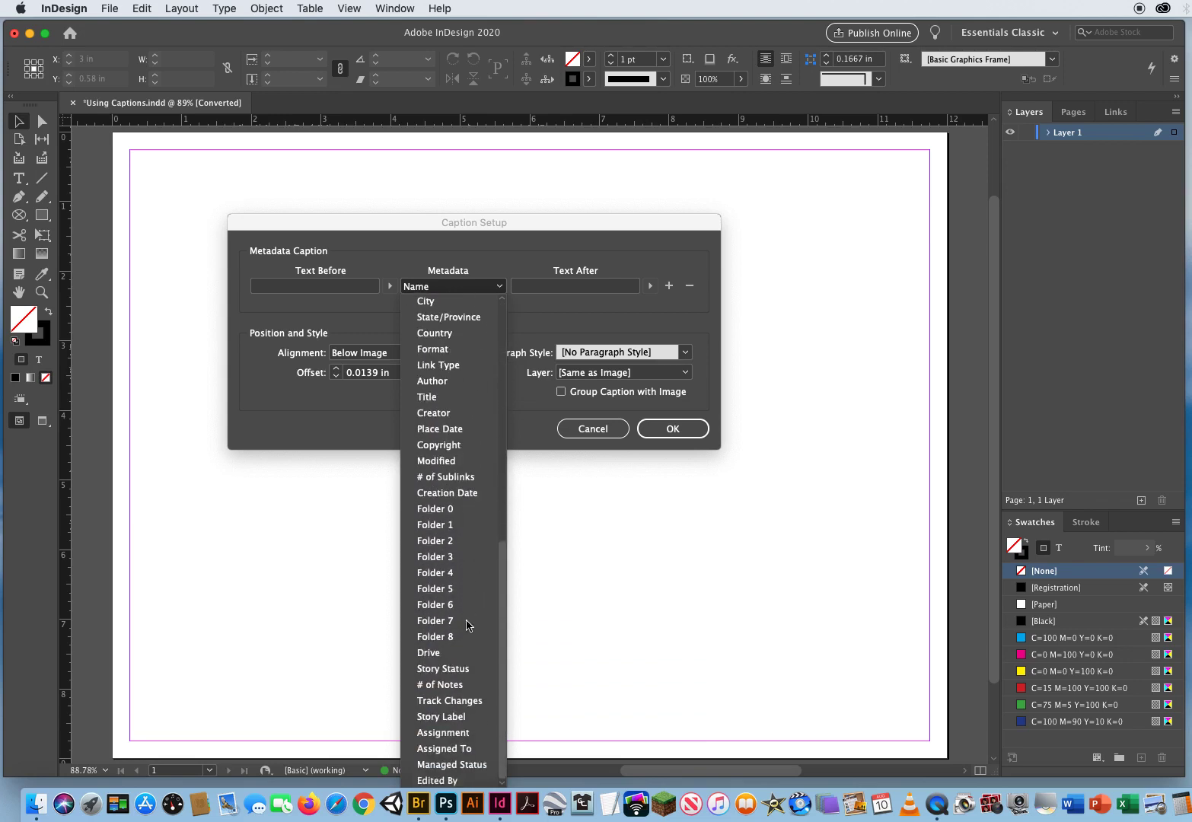
scroll(468, 533, up, 10)
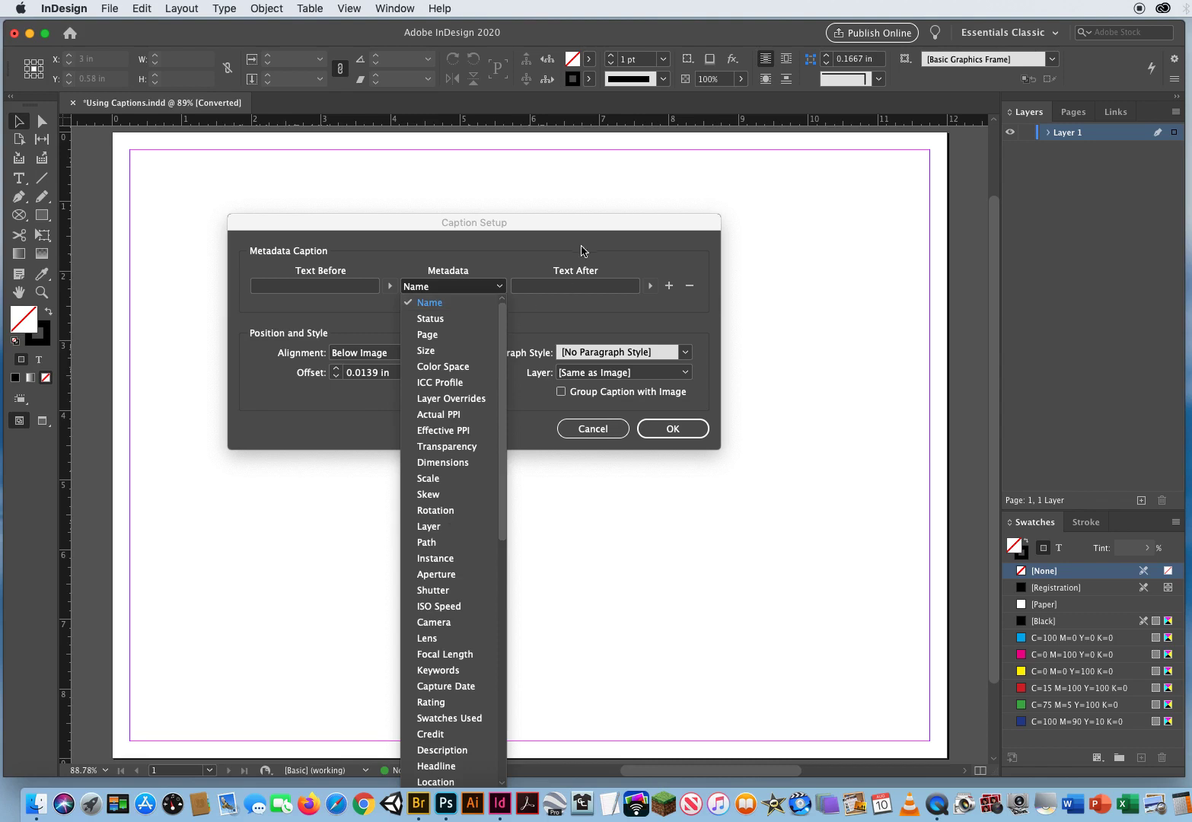
click(583, 263)
click(649, 285)
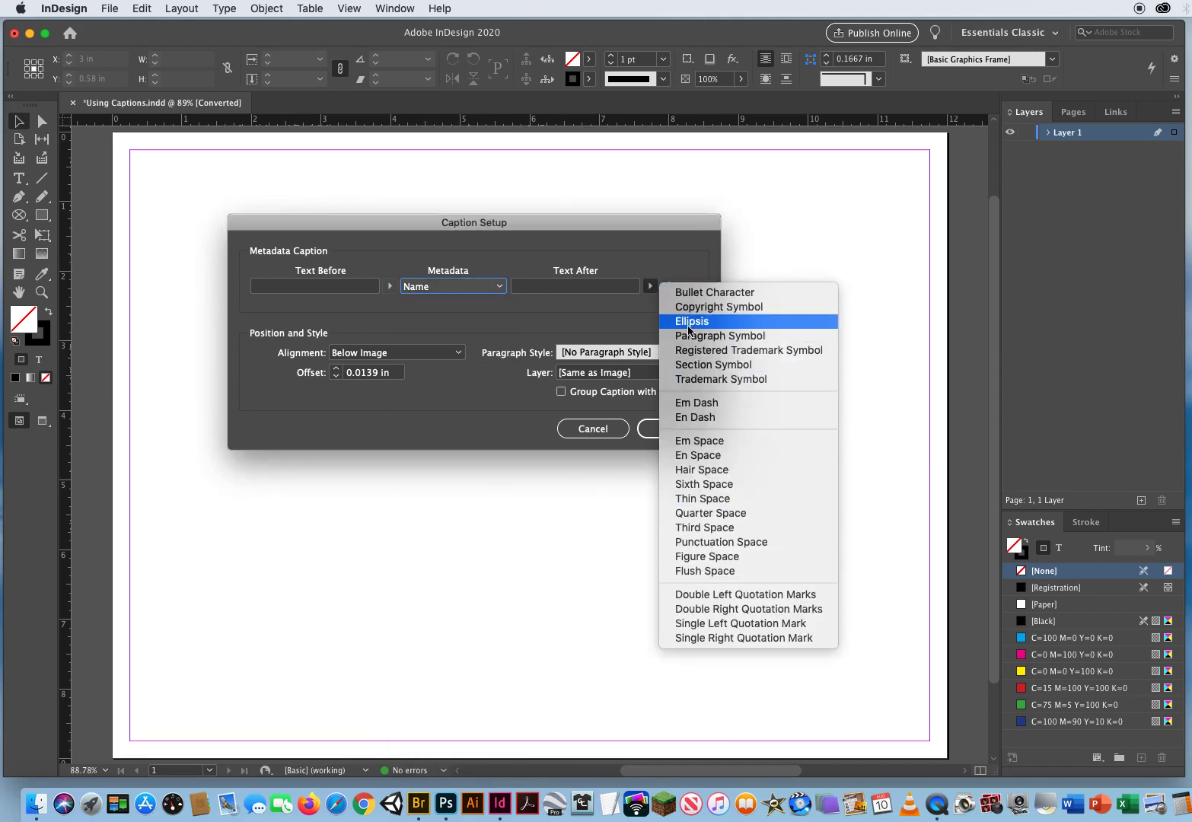
click(609, 307)
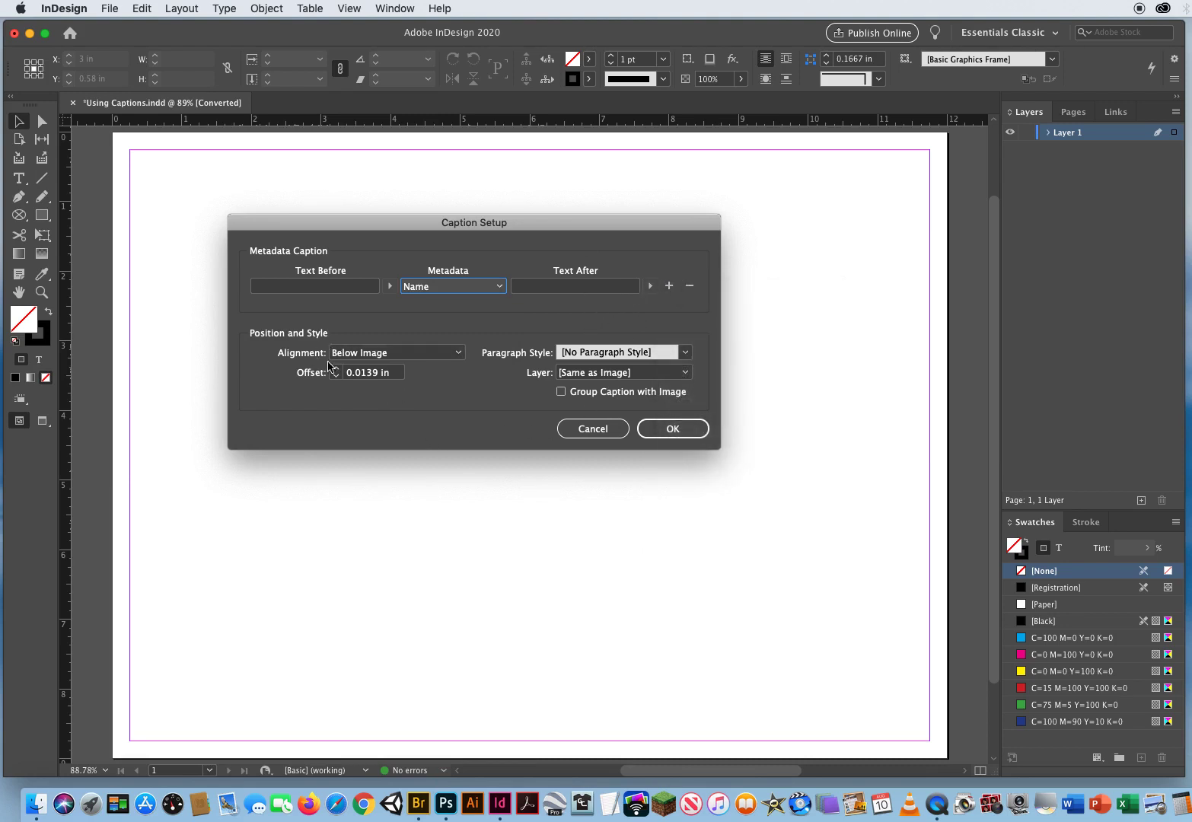
- Check the caption alignment choices, keep Below Image and accept the caption setup
click(410, 357)
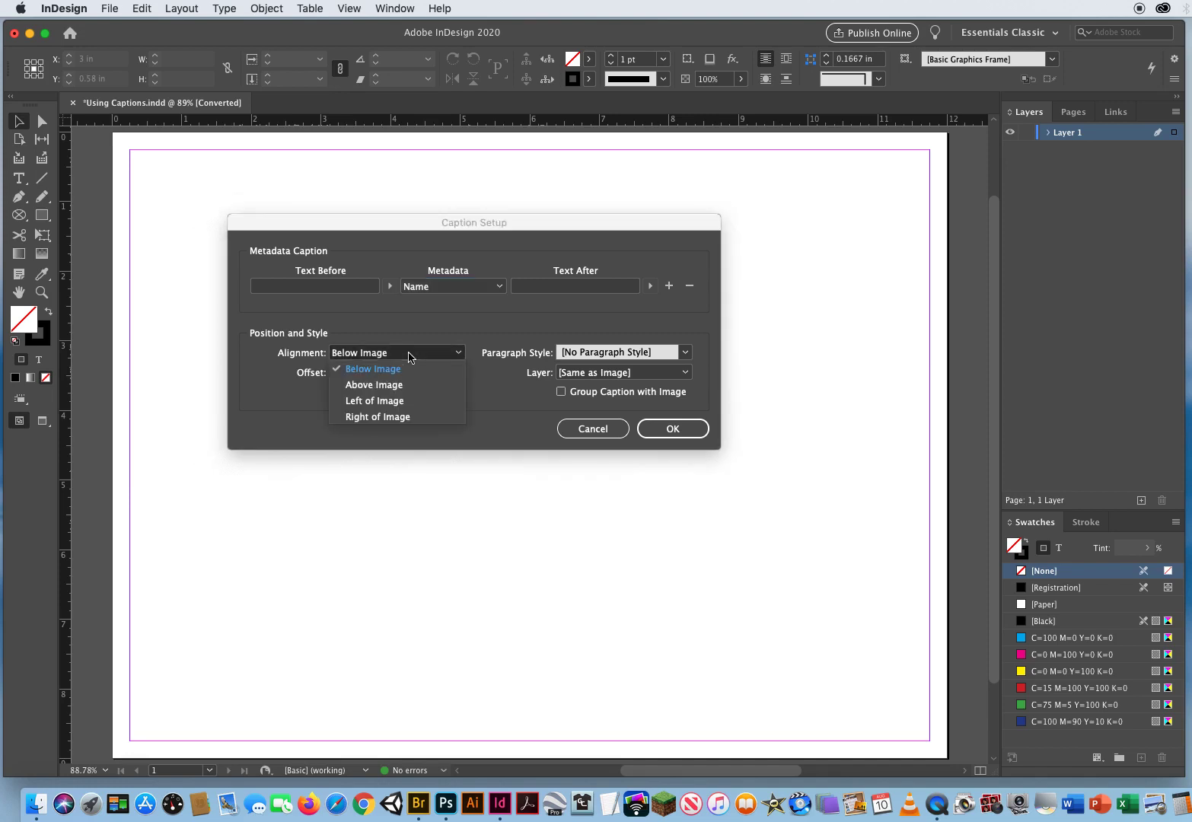
click(482, 413)
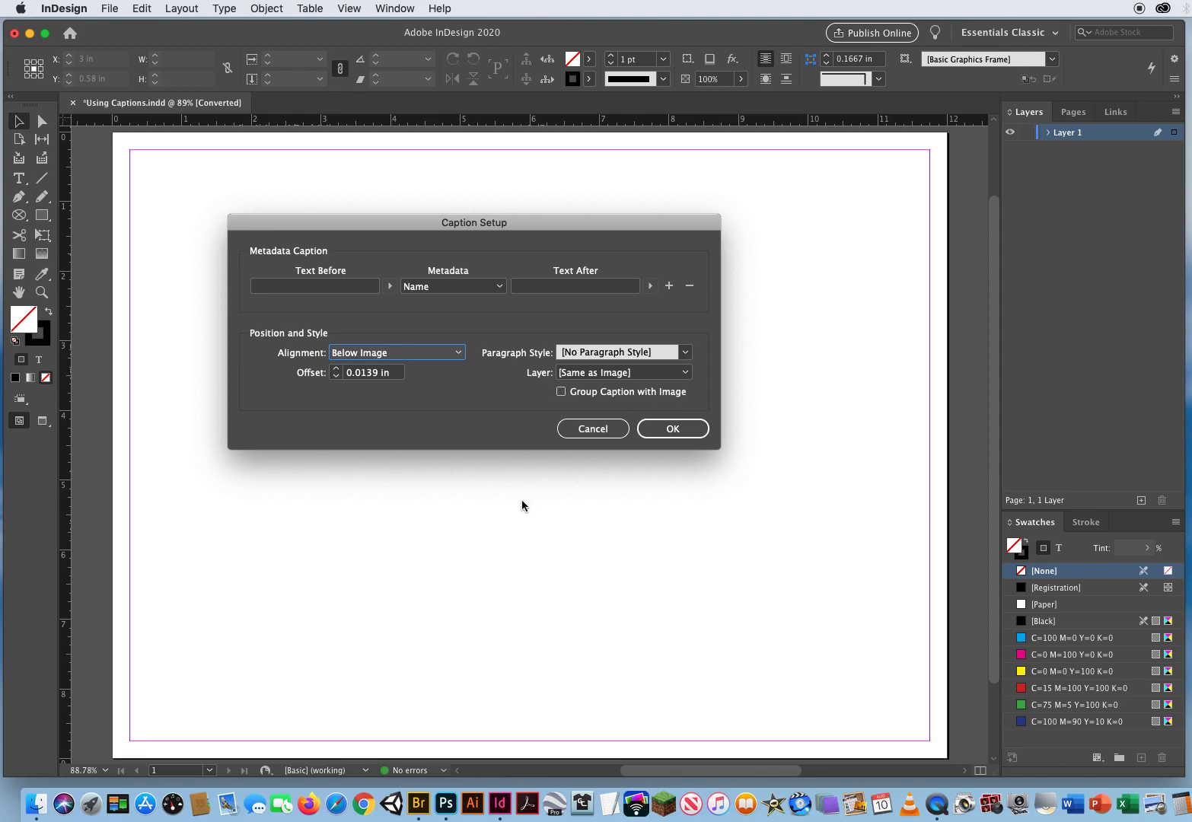
click(654, 431)
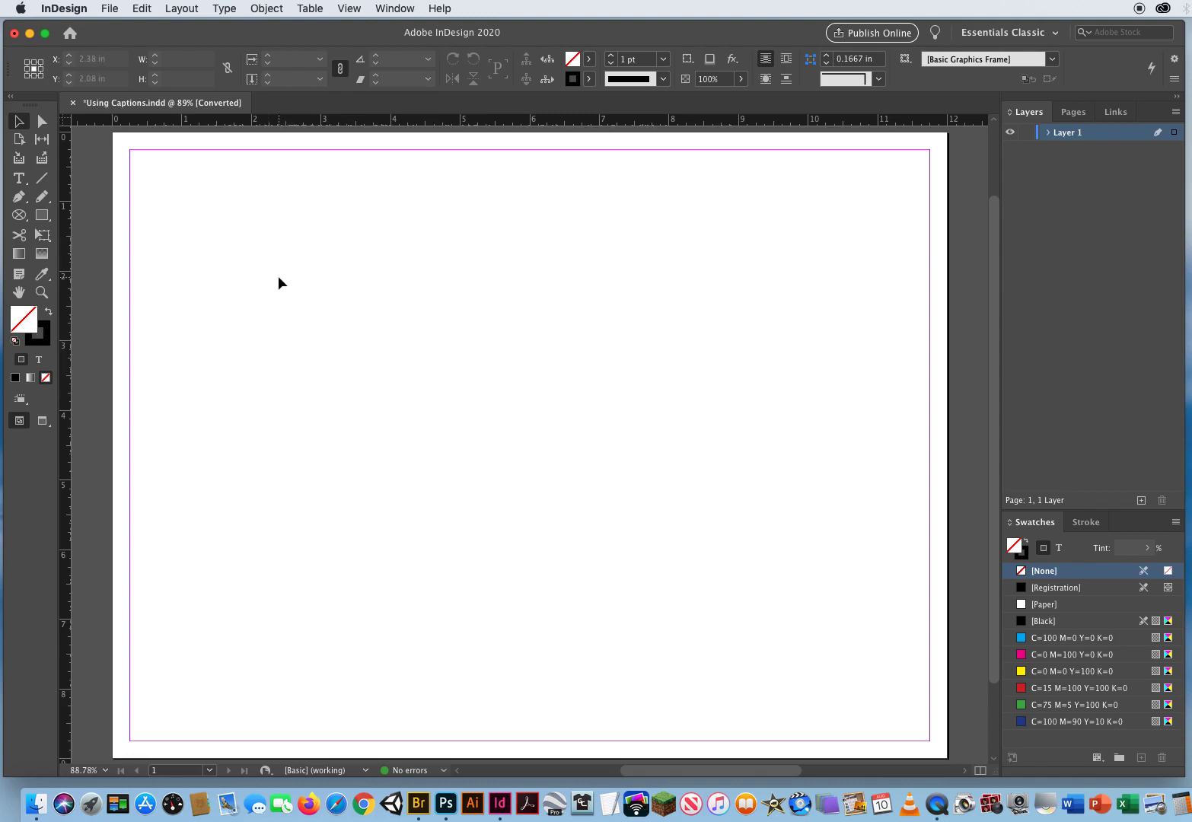
- Load the Beachhead, Duke and Flint portrait PSDs from the GI JOE Portraits with INFO folder in 17 Captions for placing
key(super+d)
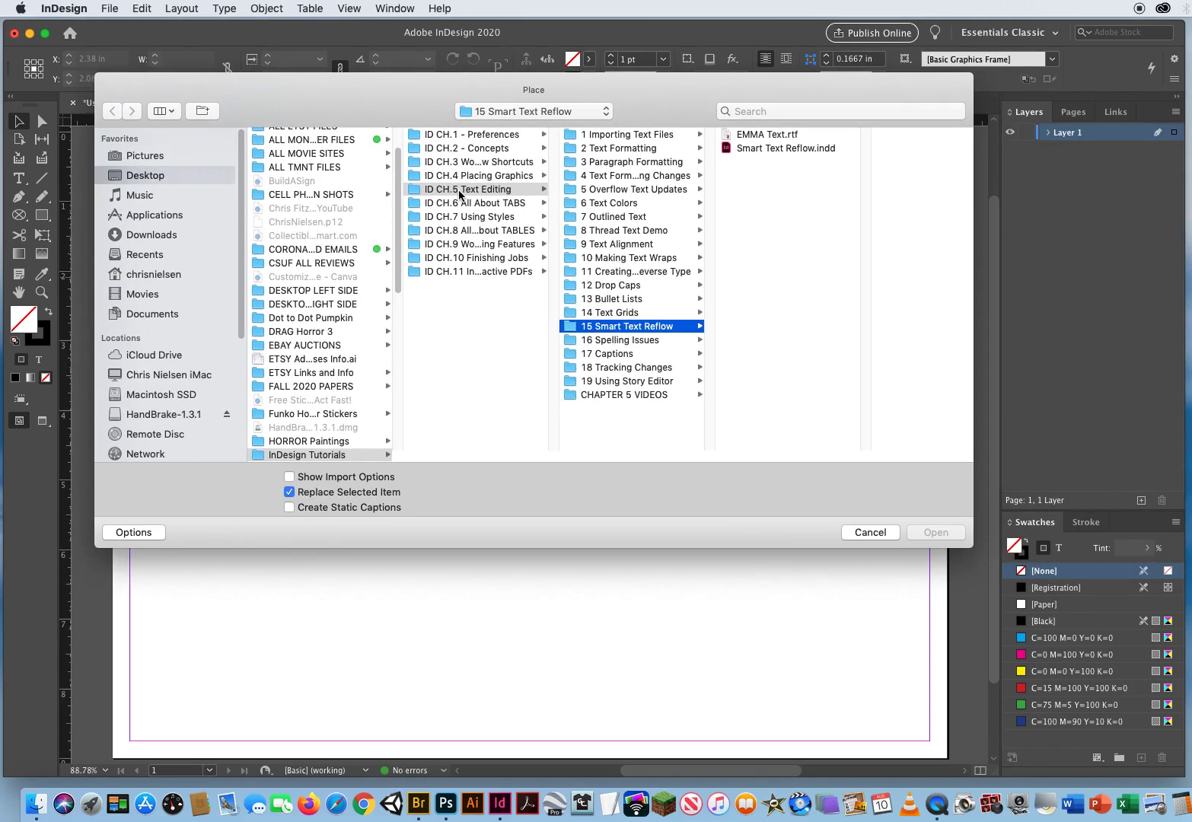
click(607, 354)
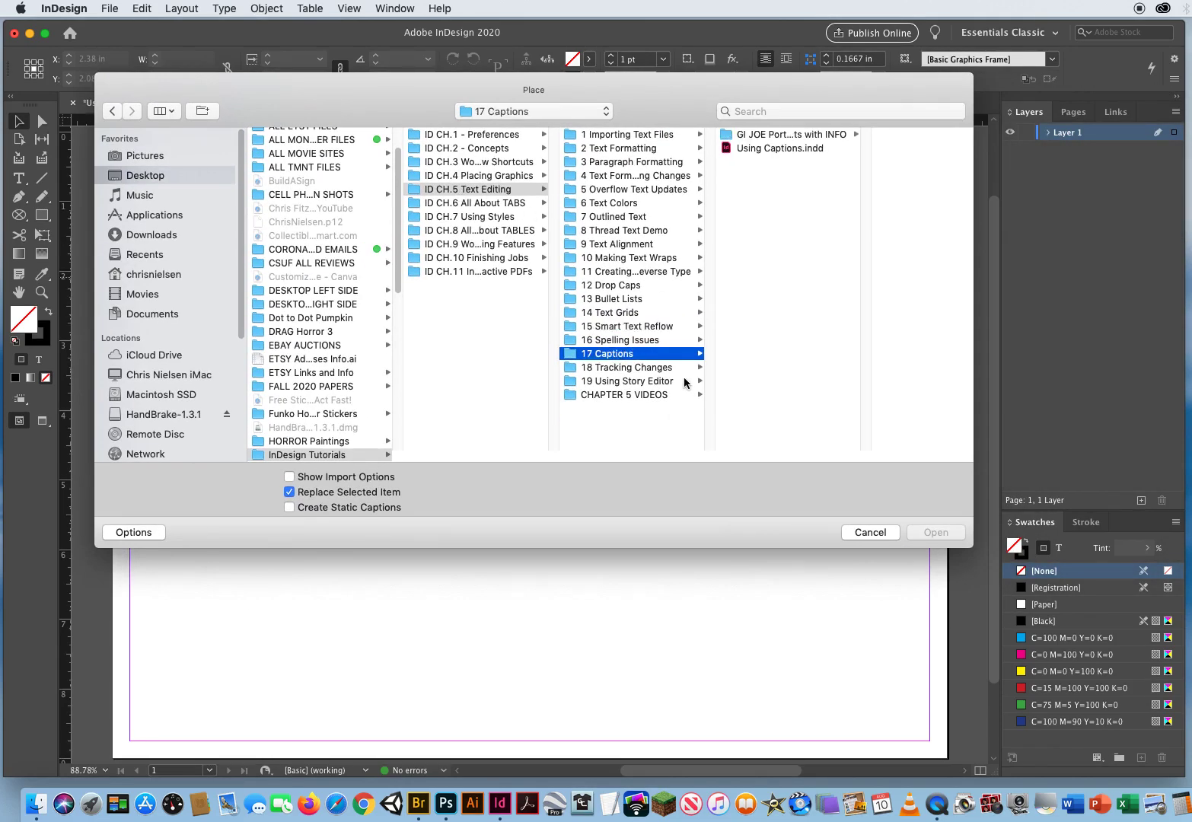
click(754, 135)
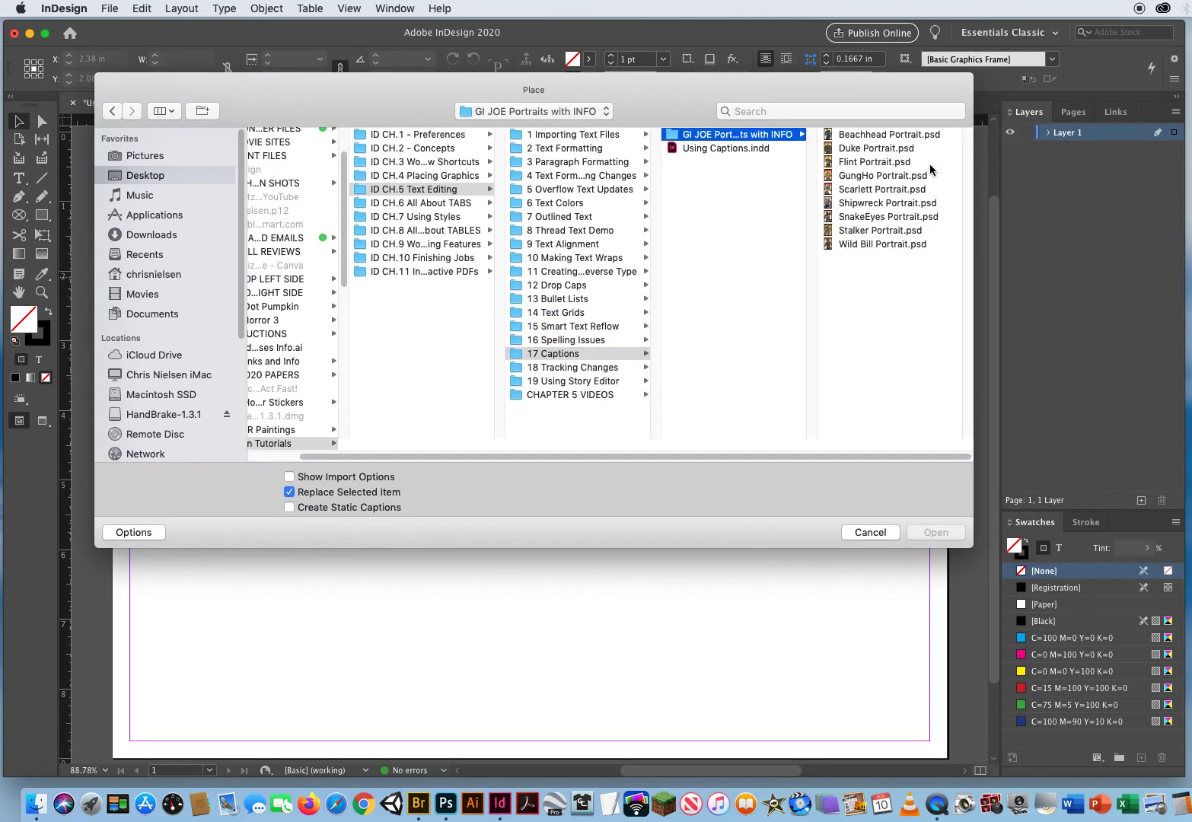
drag(929, 164, 899, 134)
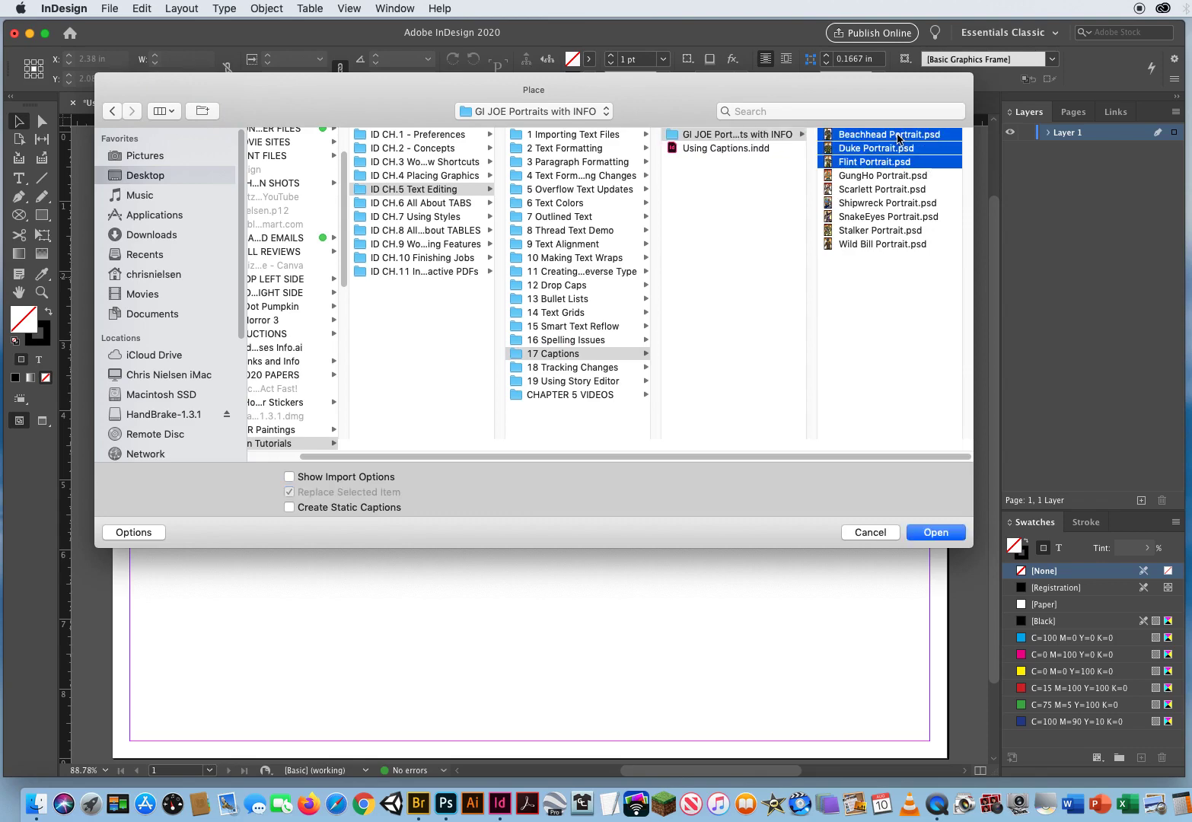
click(936, 532)
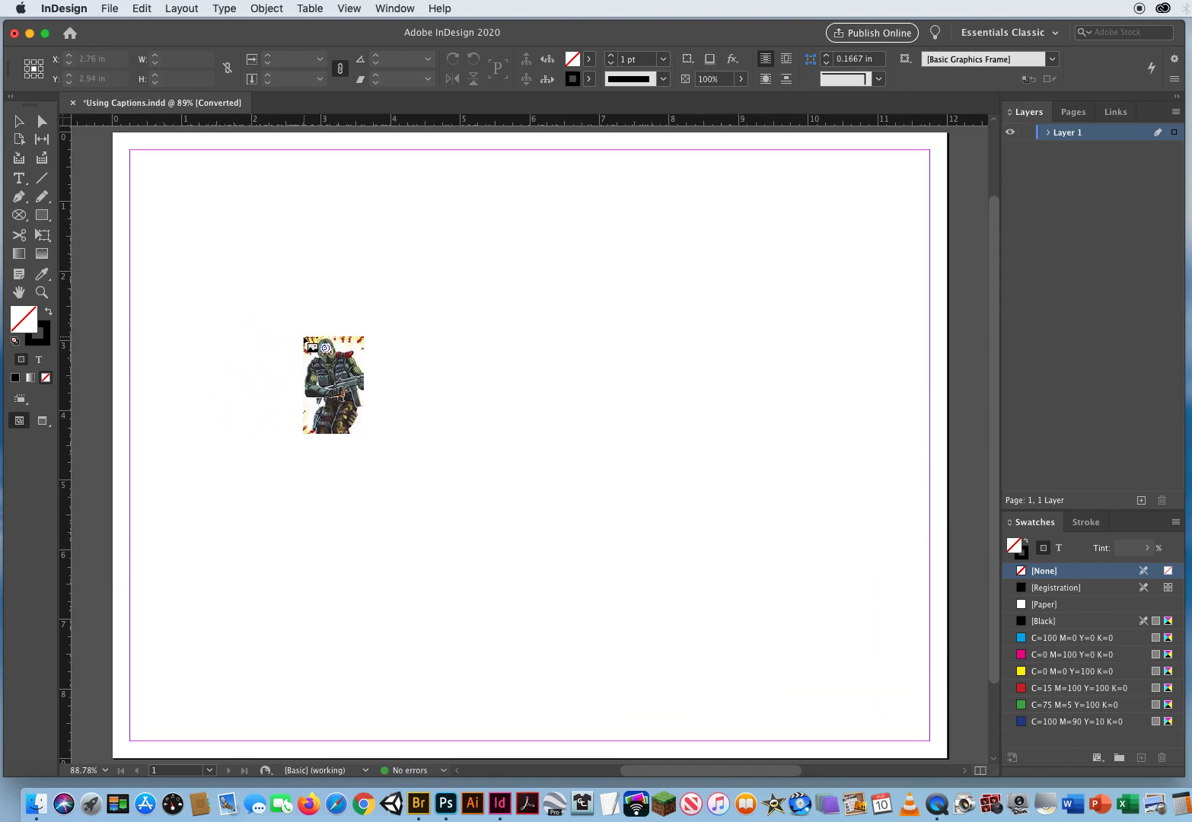
- Place the three loaded portraits side by side across the page's upper half, the first about 1.5 by 2.4 in, and deselect them
drag(195, 225, 200, 233)
drag(234, 292, 301, 394)
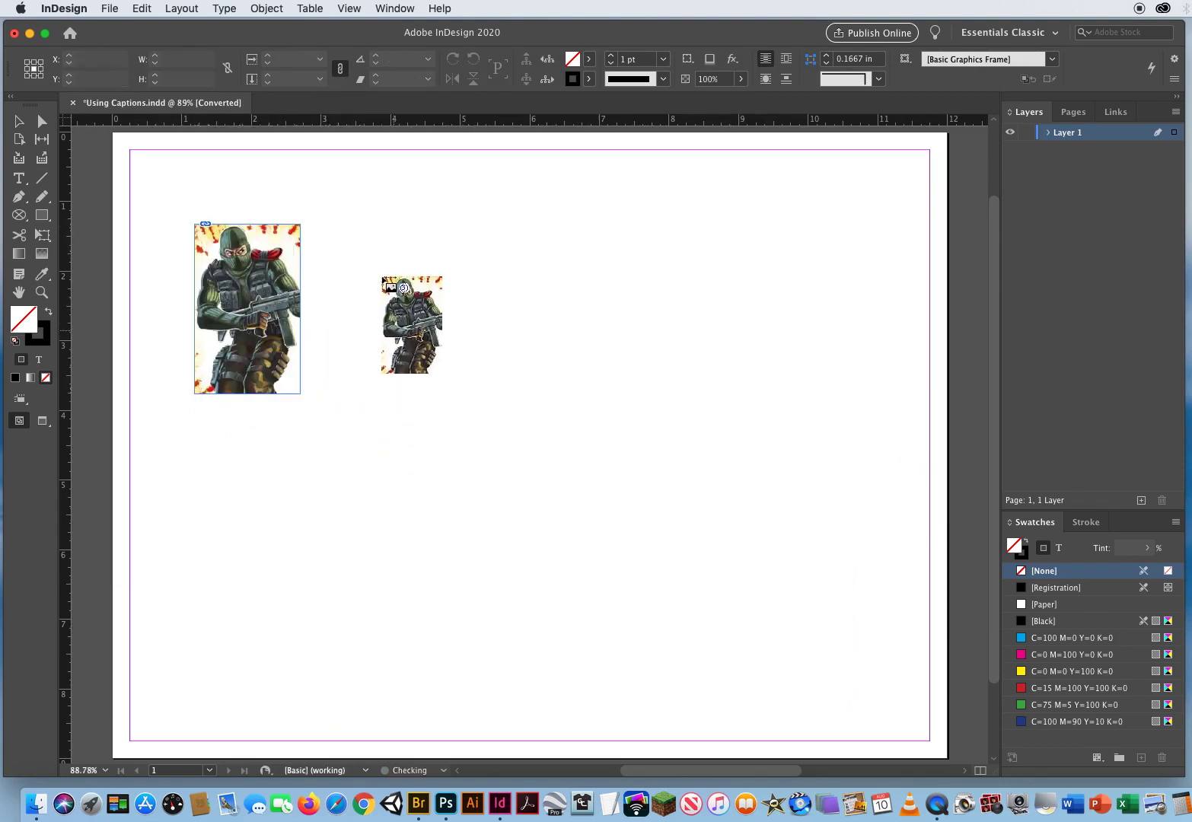
drag(363, 228, 486, 425)
drag(556, 237, 702, 470)
click(428, 593)
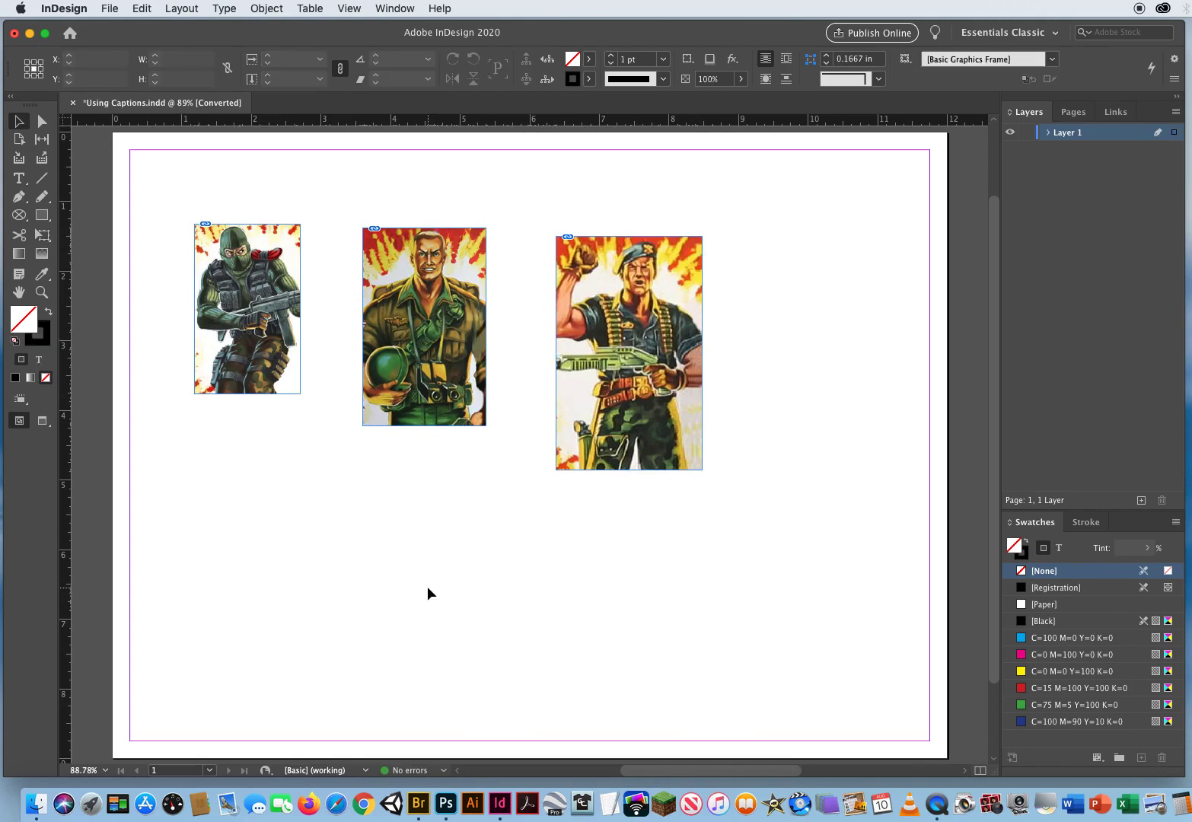
- Open the placed Beachhead portrait's original in Photoshop and examine the document title in its file information
click(275, 343)
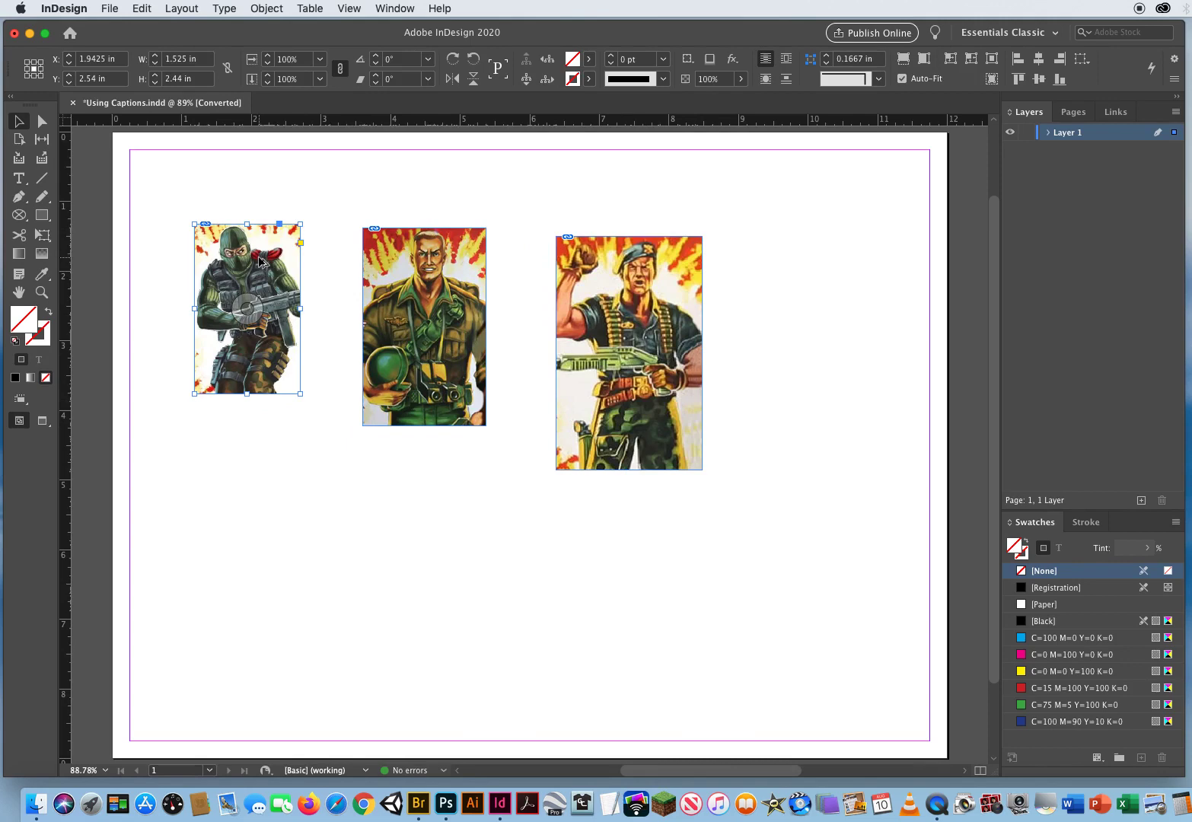
alt+double_click(259, 262)
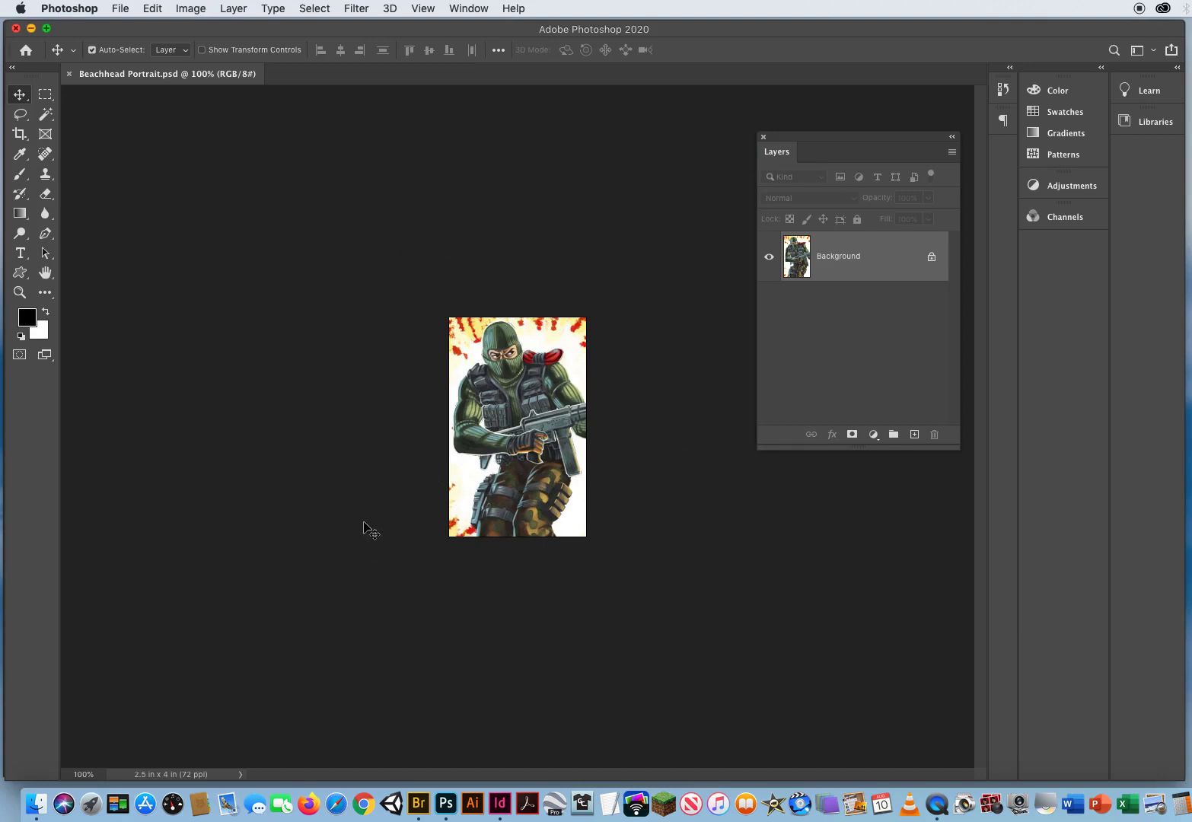
click(120, 8)
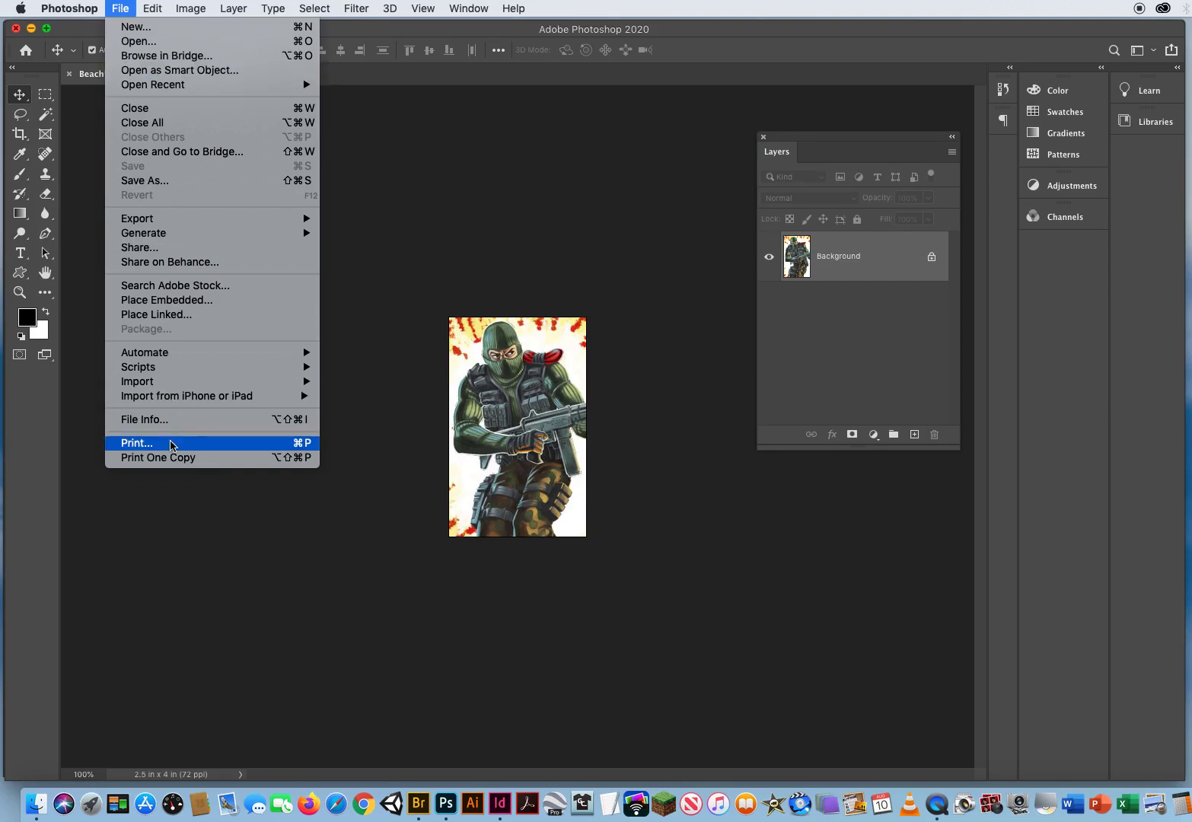
click(171, 421)
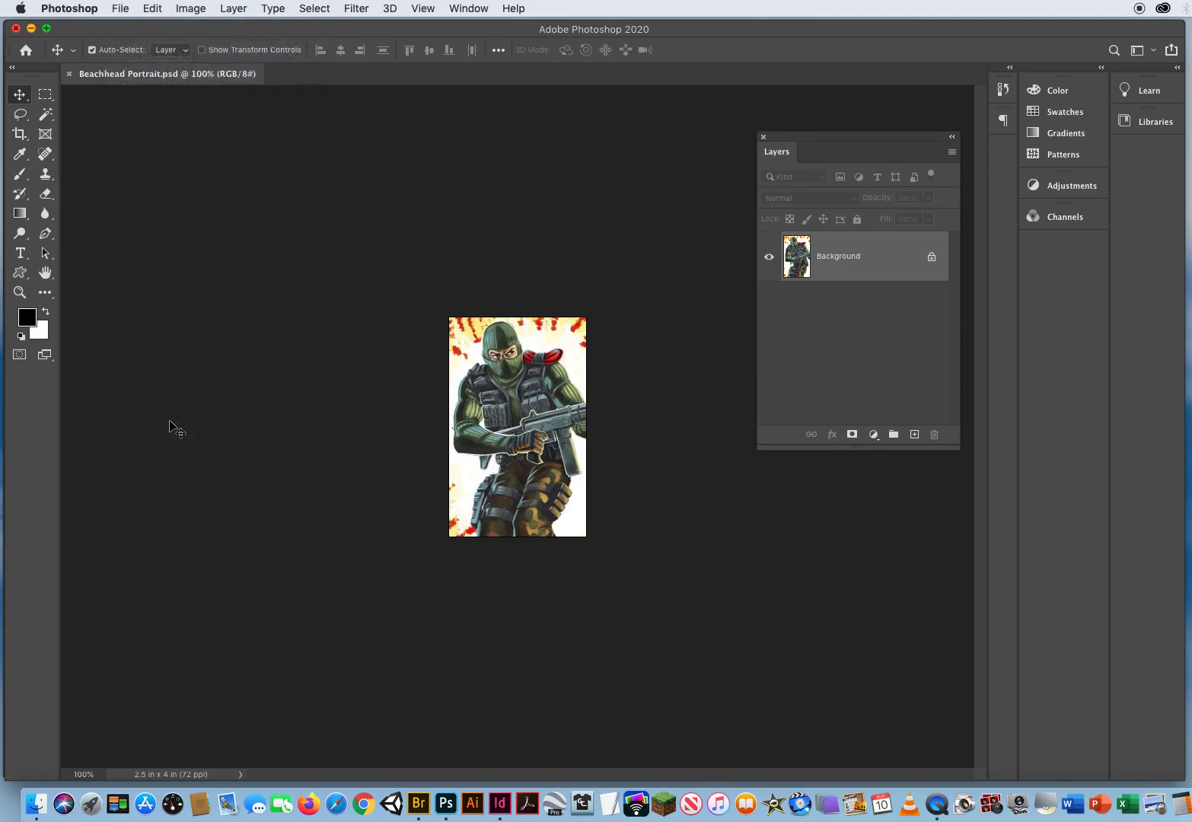
drag(596, 162, 319, 128)
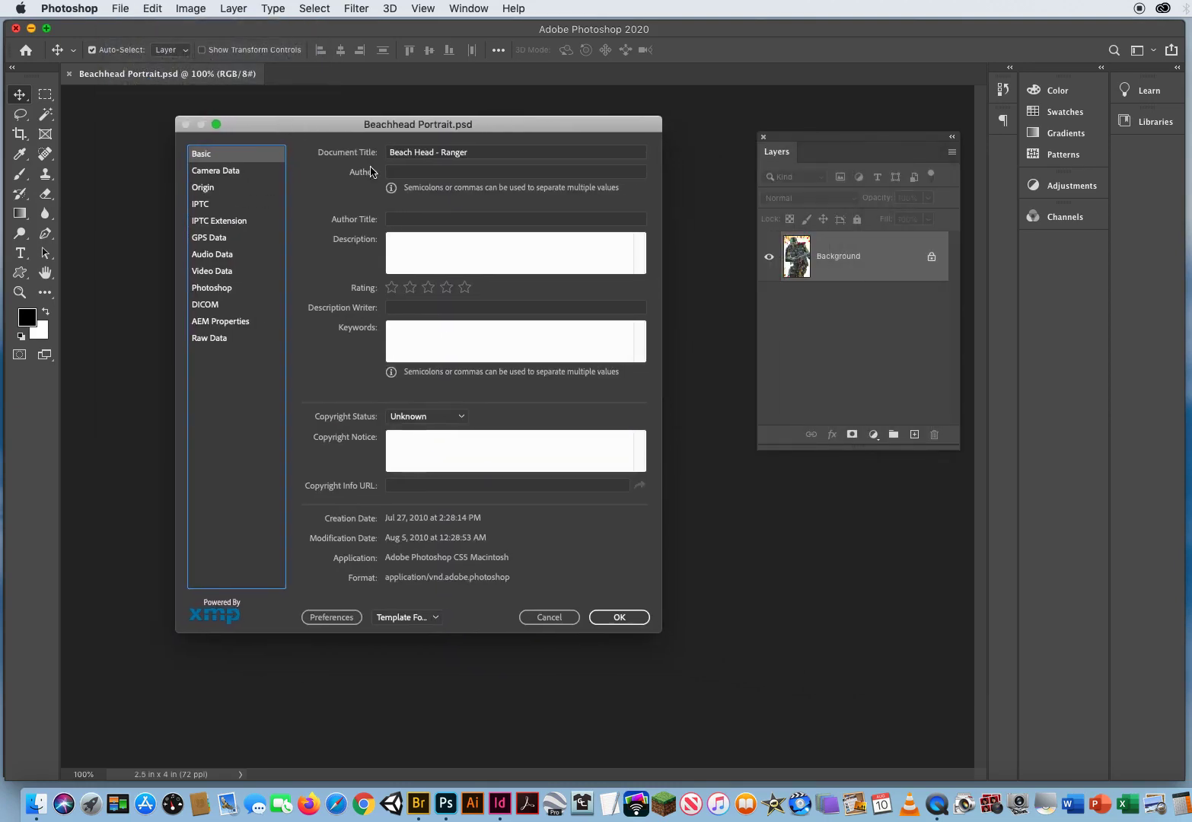
drag(491, 153, 384, 154)
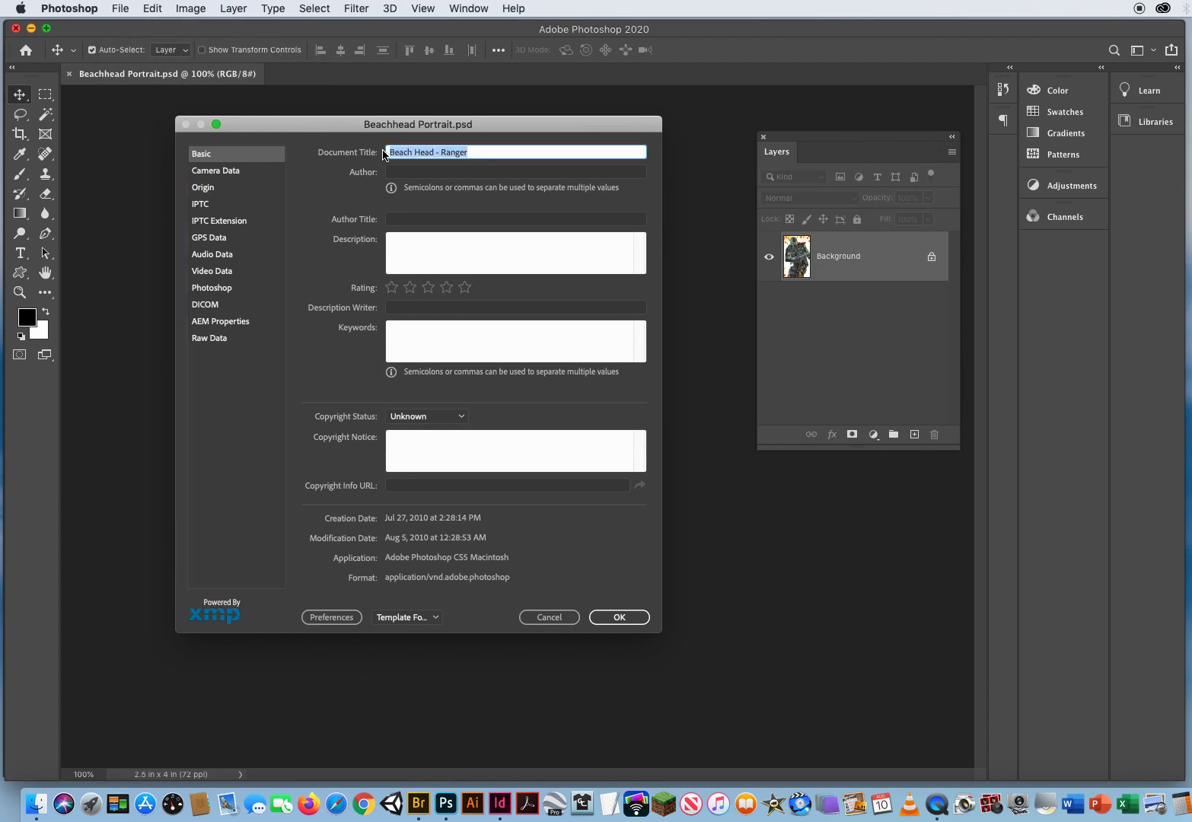
- Close the Beachhead portrait's file information without changes, close the image in Photoshop and return to InDesign
click(549, 618)
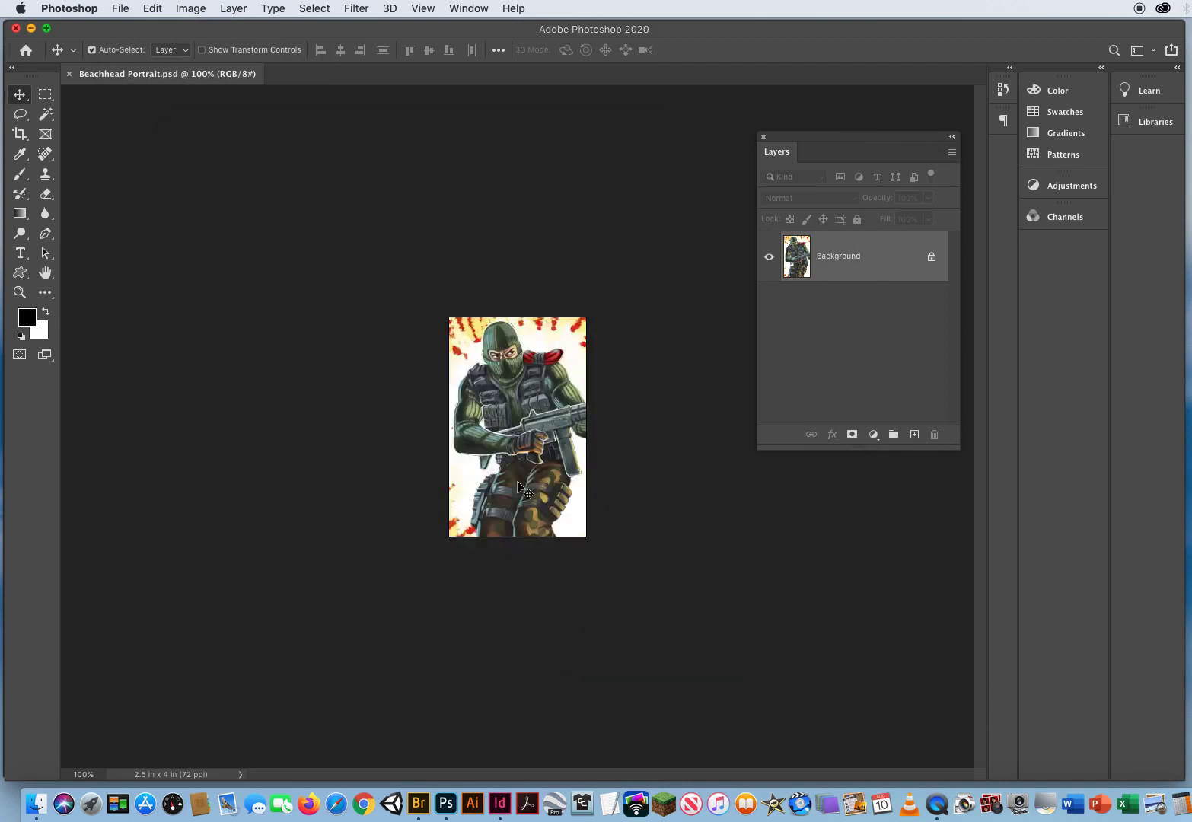
click(16, 28)
click(457, 274)
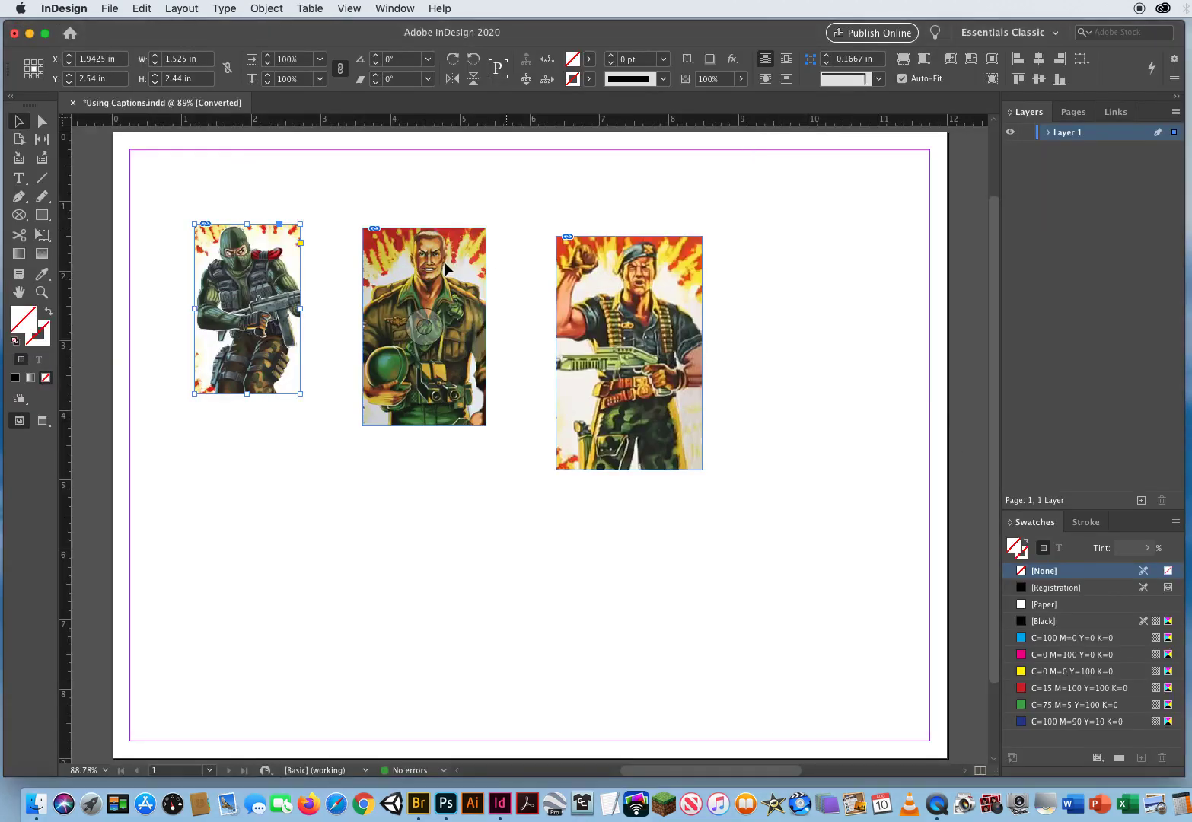
- Open the placed Duke portrait's original in Photoshop, examine its document title in the file information and close the image
click(446, 264)
shift+click(592, 272)
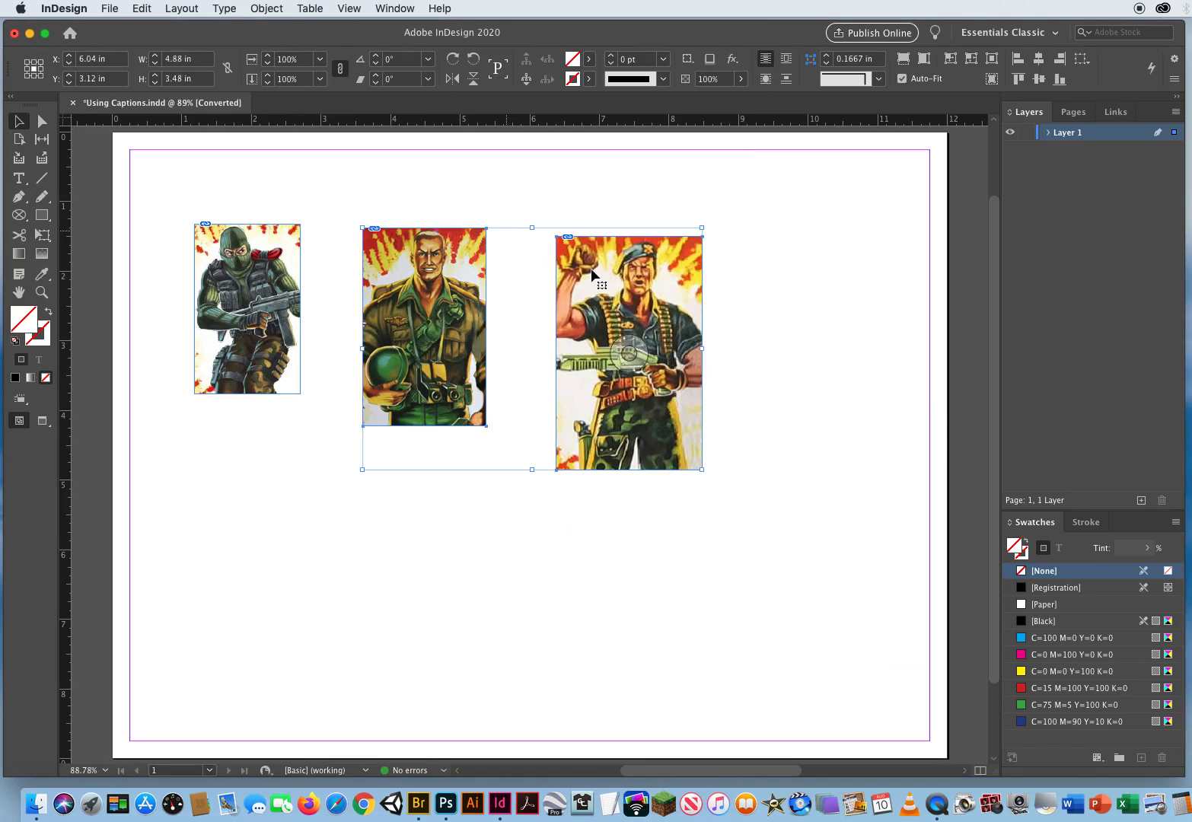
alt+double_click(466, 268)
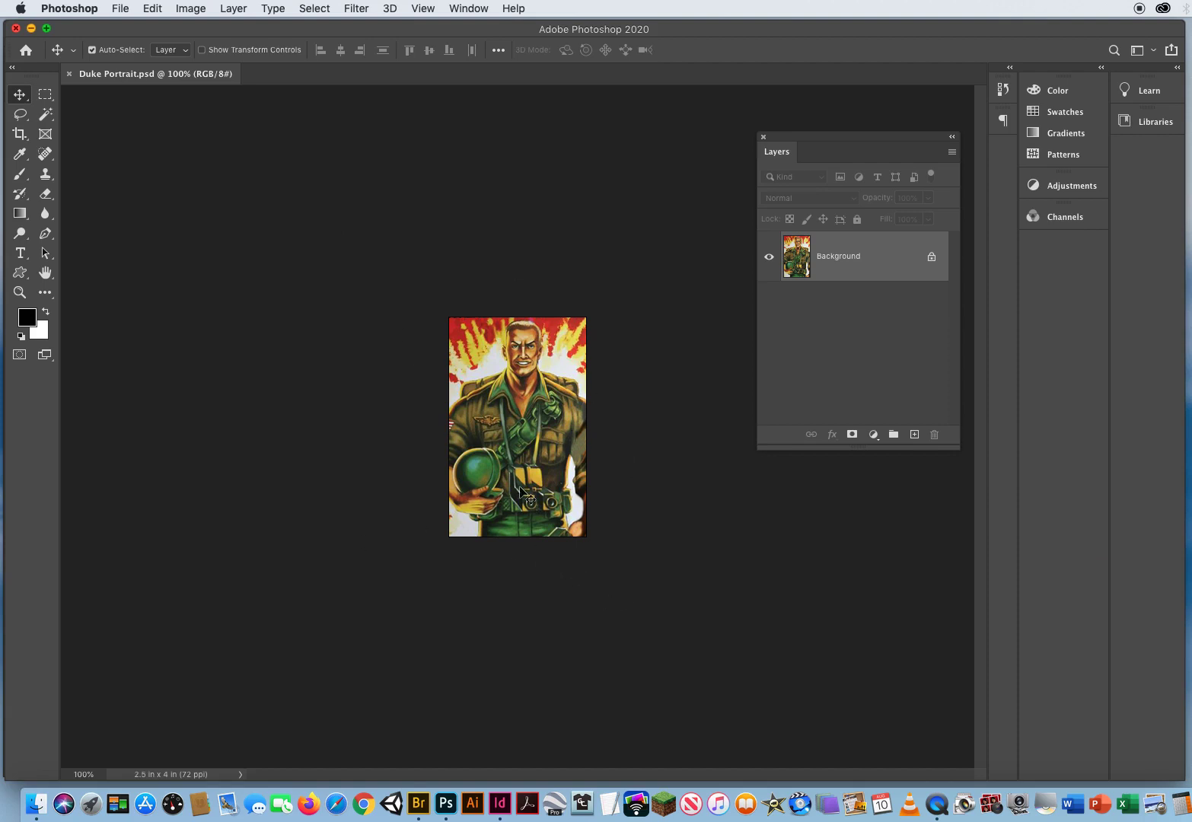
click(120, 9)
click(300, 419)
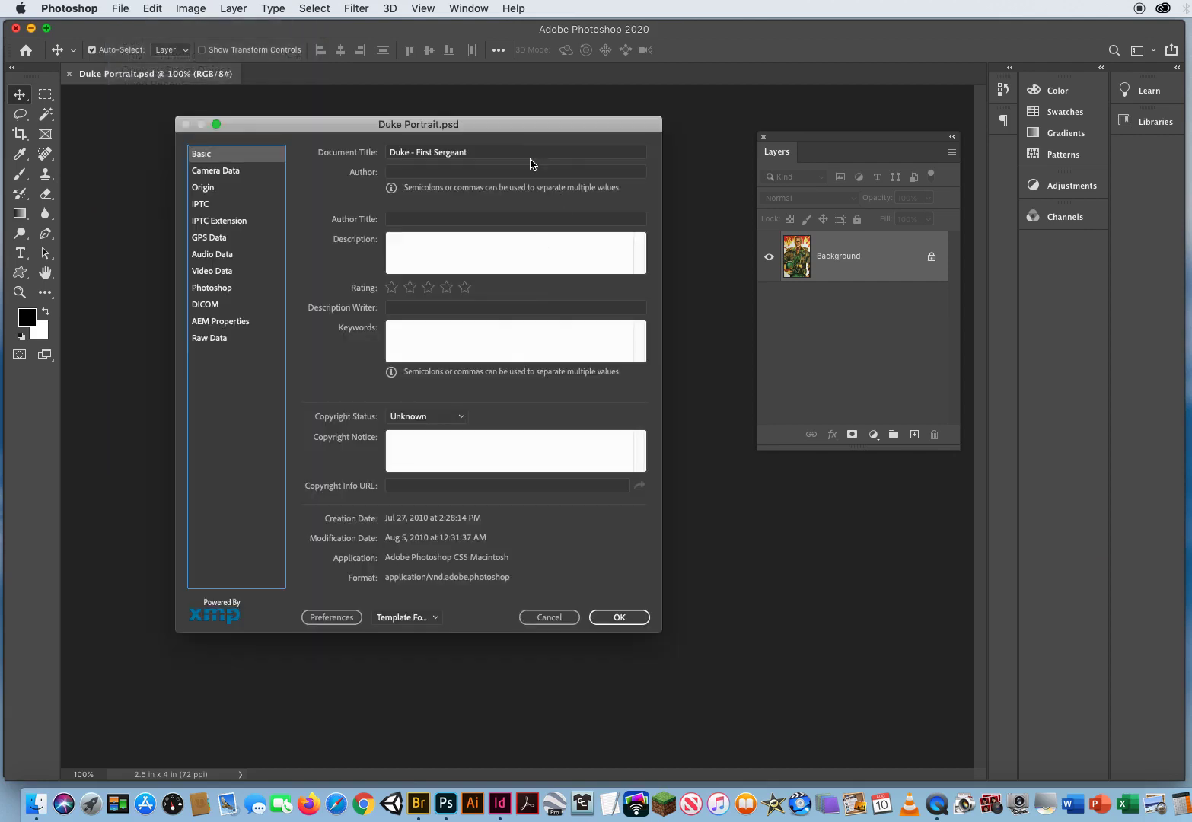
drag(495, 153, 336, 143)
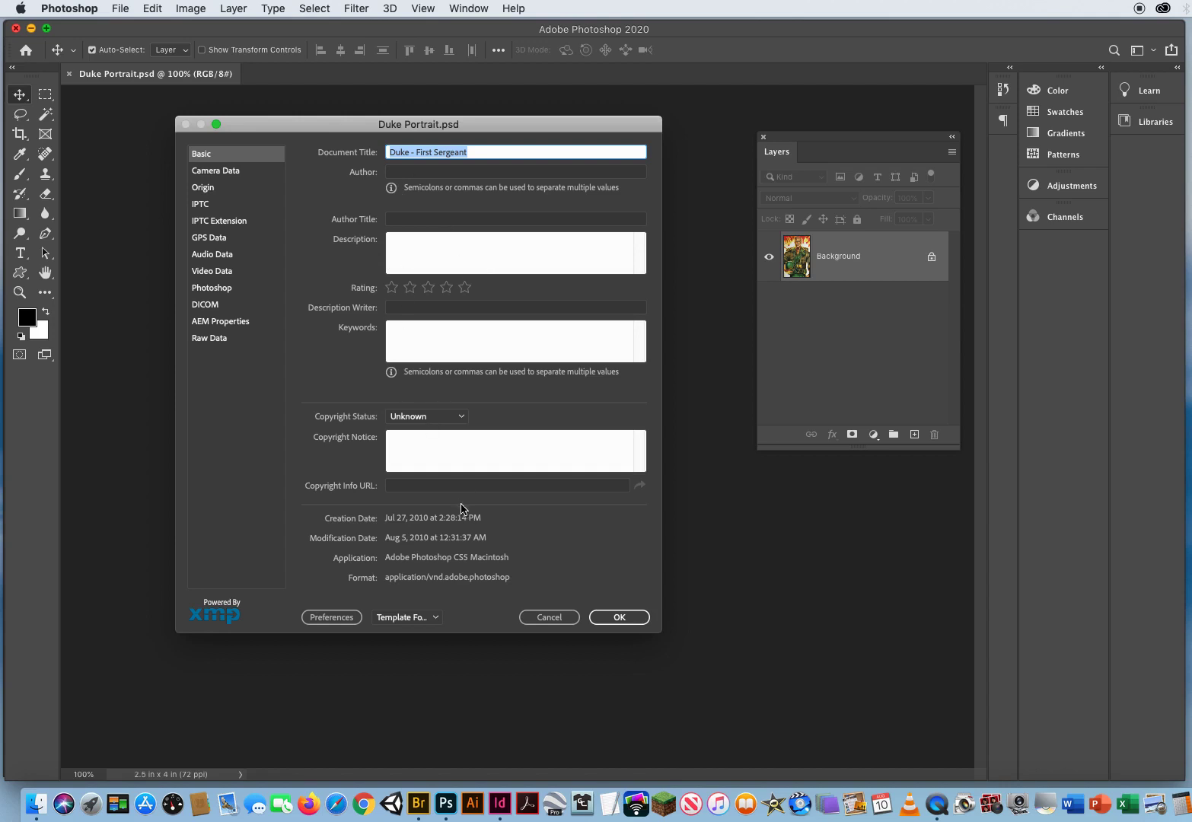
click(617, 617)
click(15, 28)
click(482, 510)
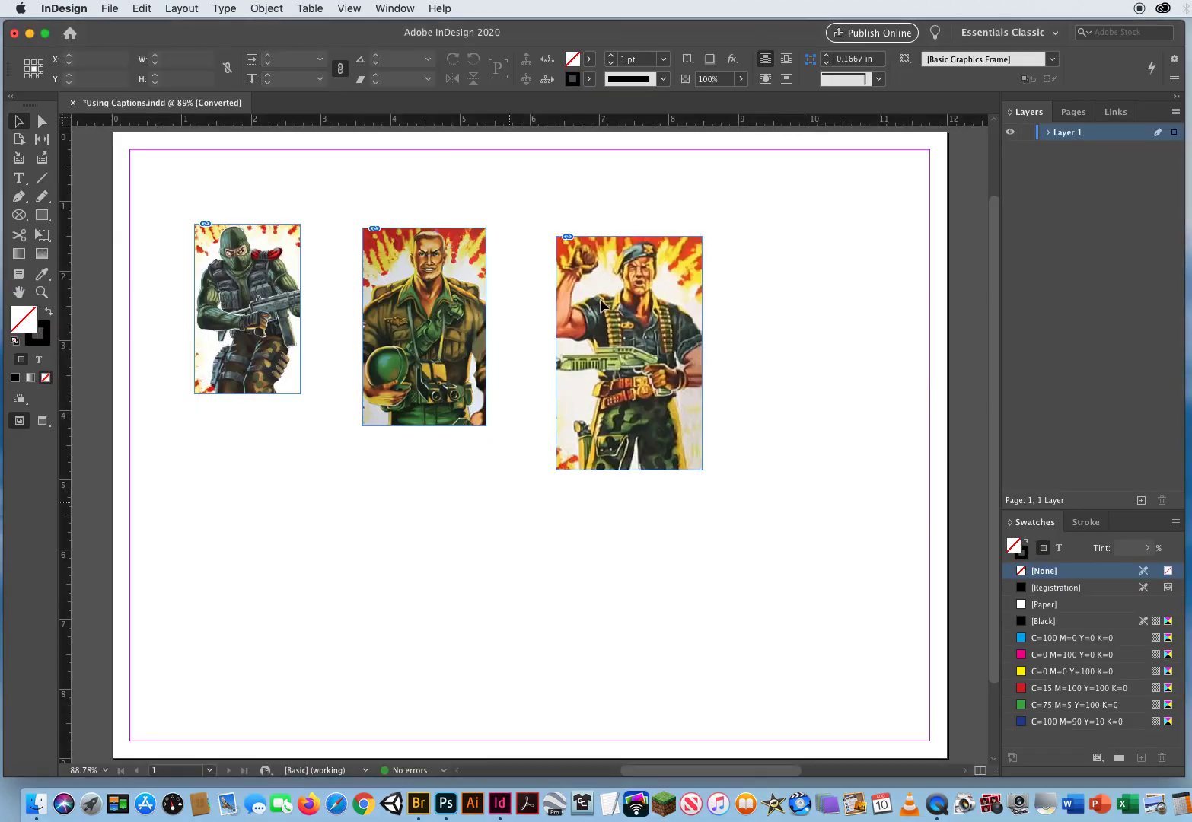
- Open the placed Flint portrait's original from InDesign in Photoshop, examine its document title in the file information and close the image
click(602, 285)
alt+double_click(602, 286)
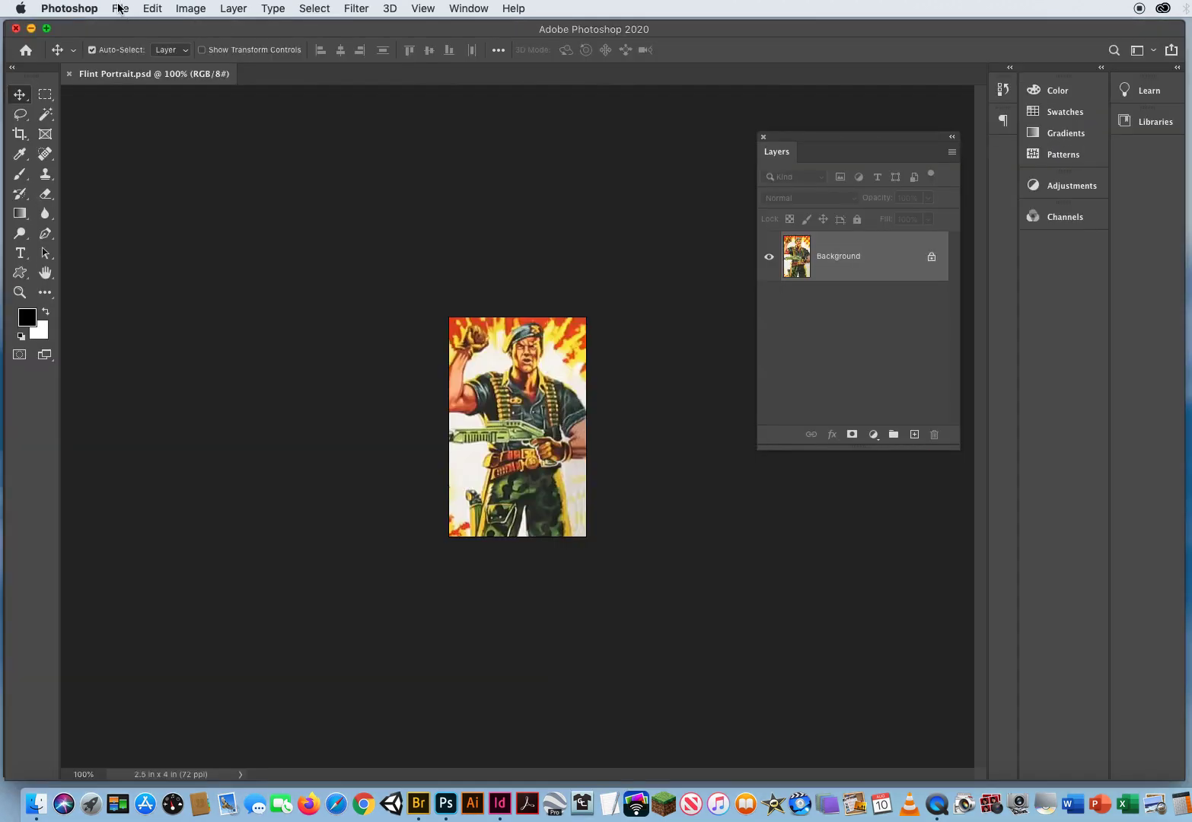
click(120, 9)
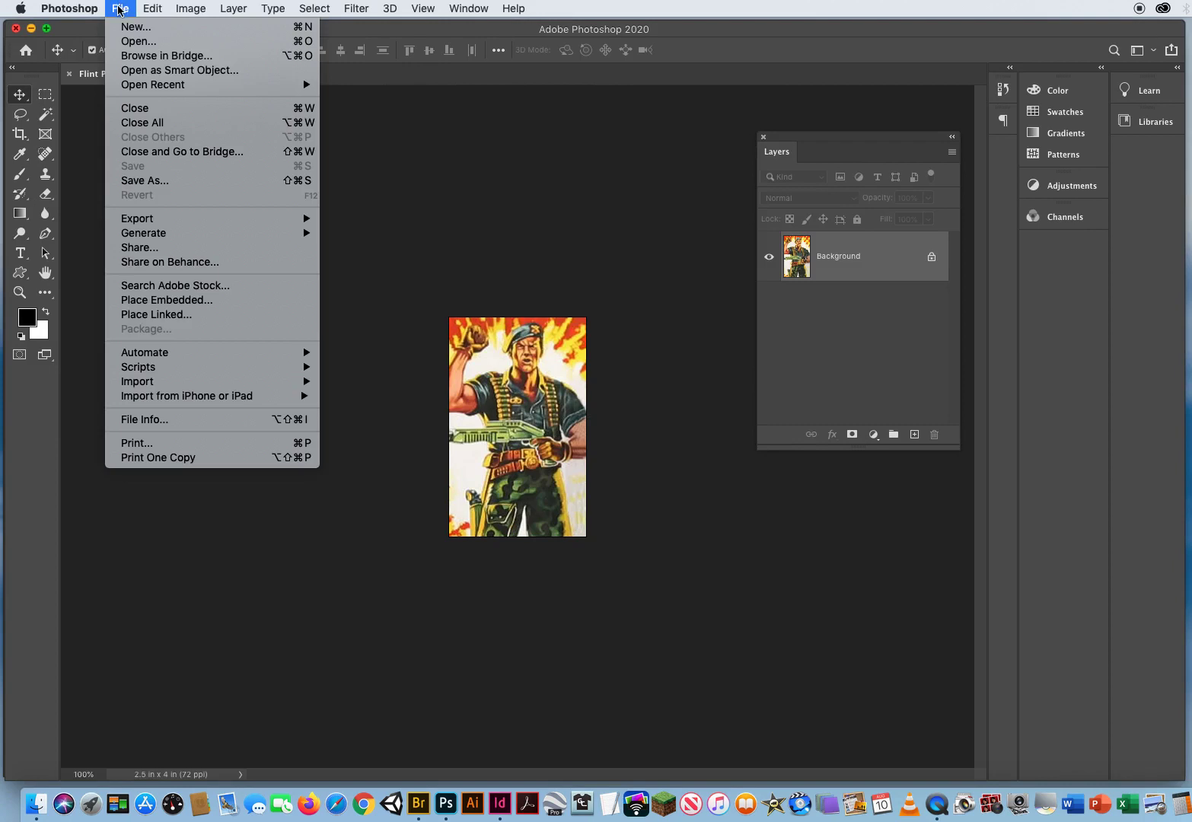
click(191, 419)
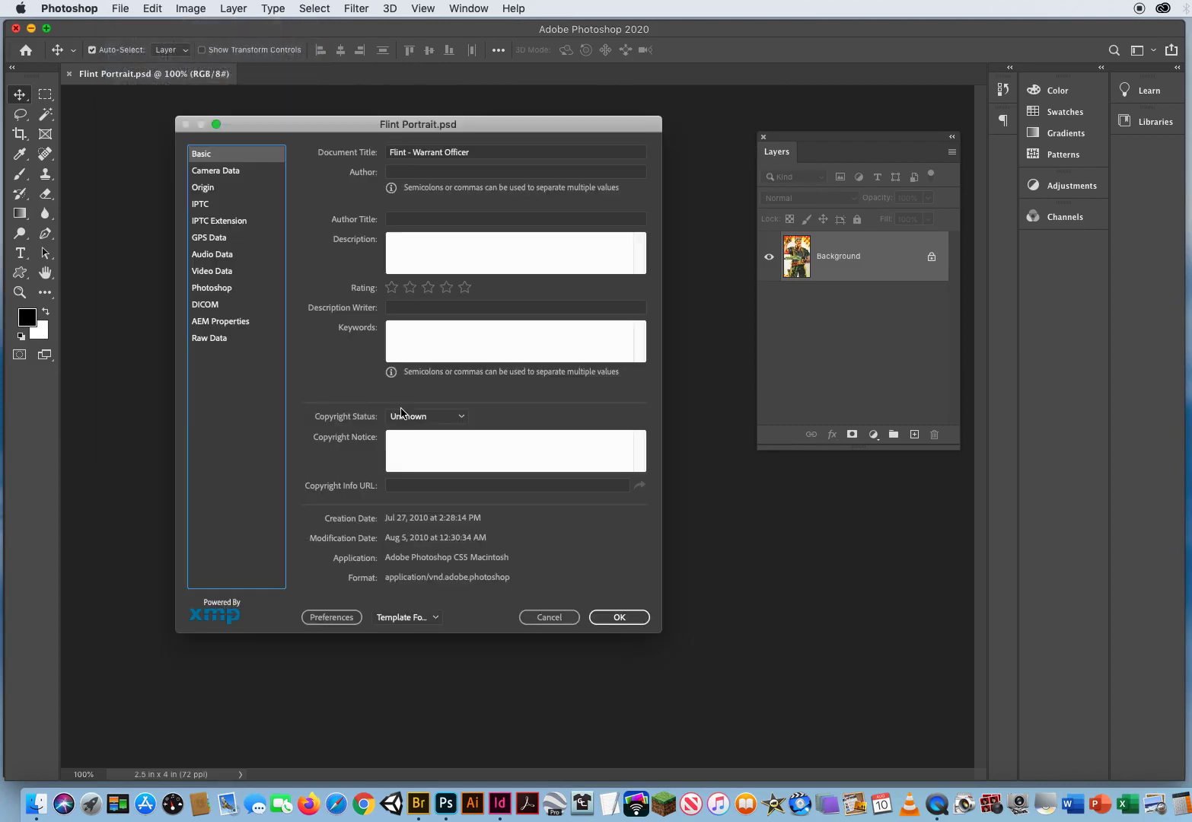
triple_click(475, 152)
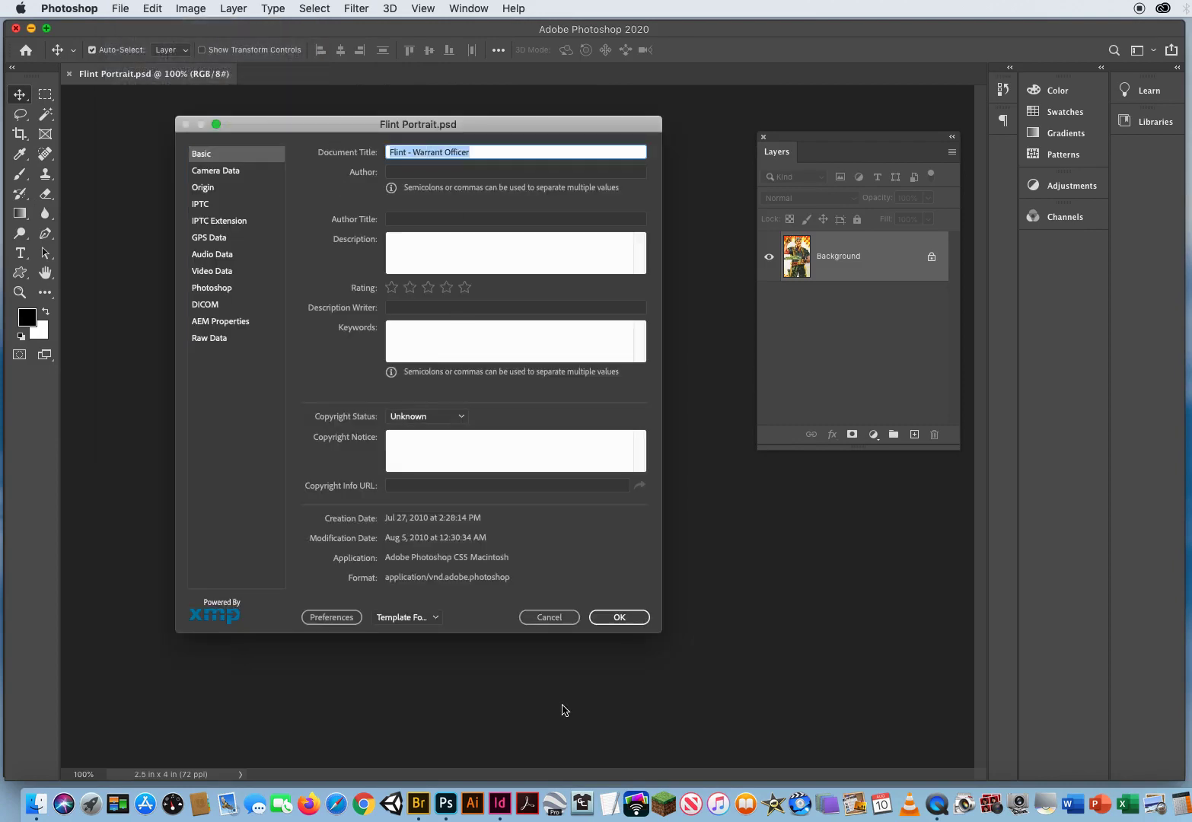
click(562, 618)
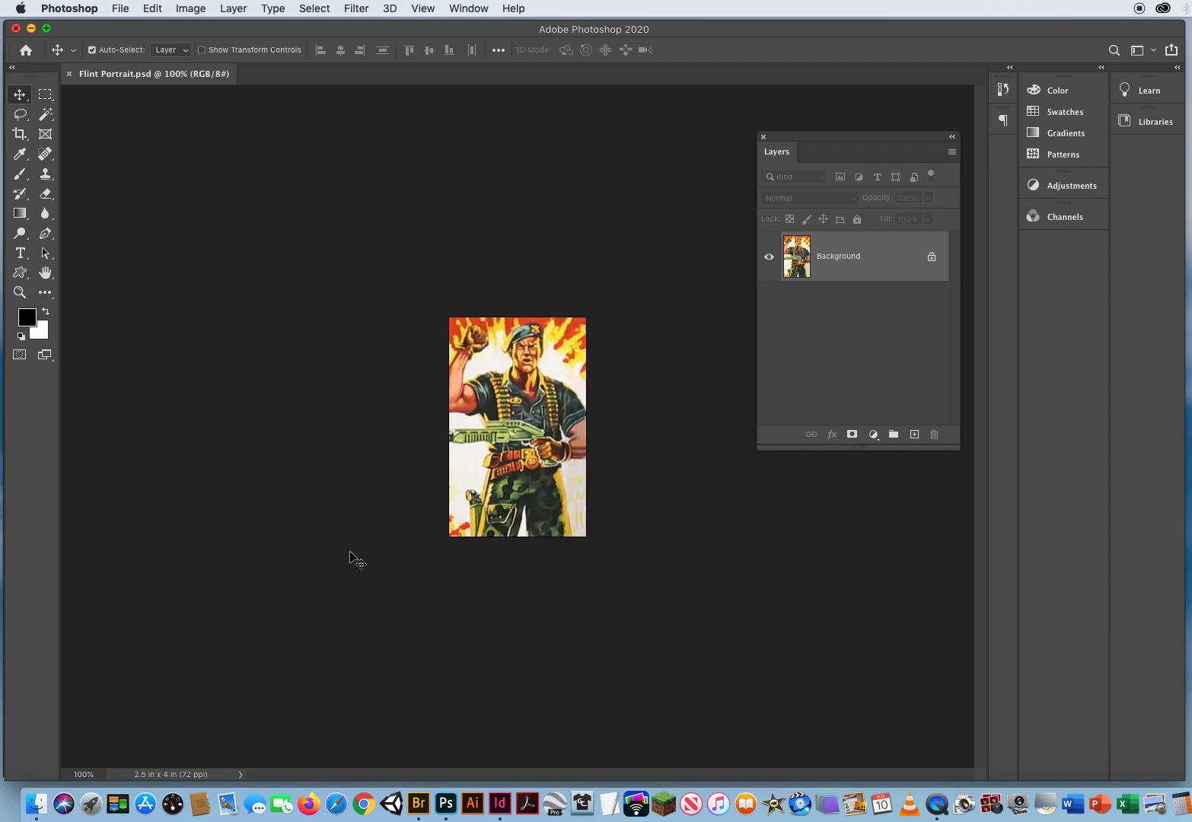
click(15, 28)
click(272, 431)
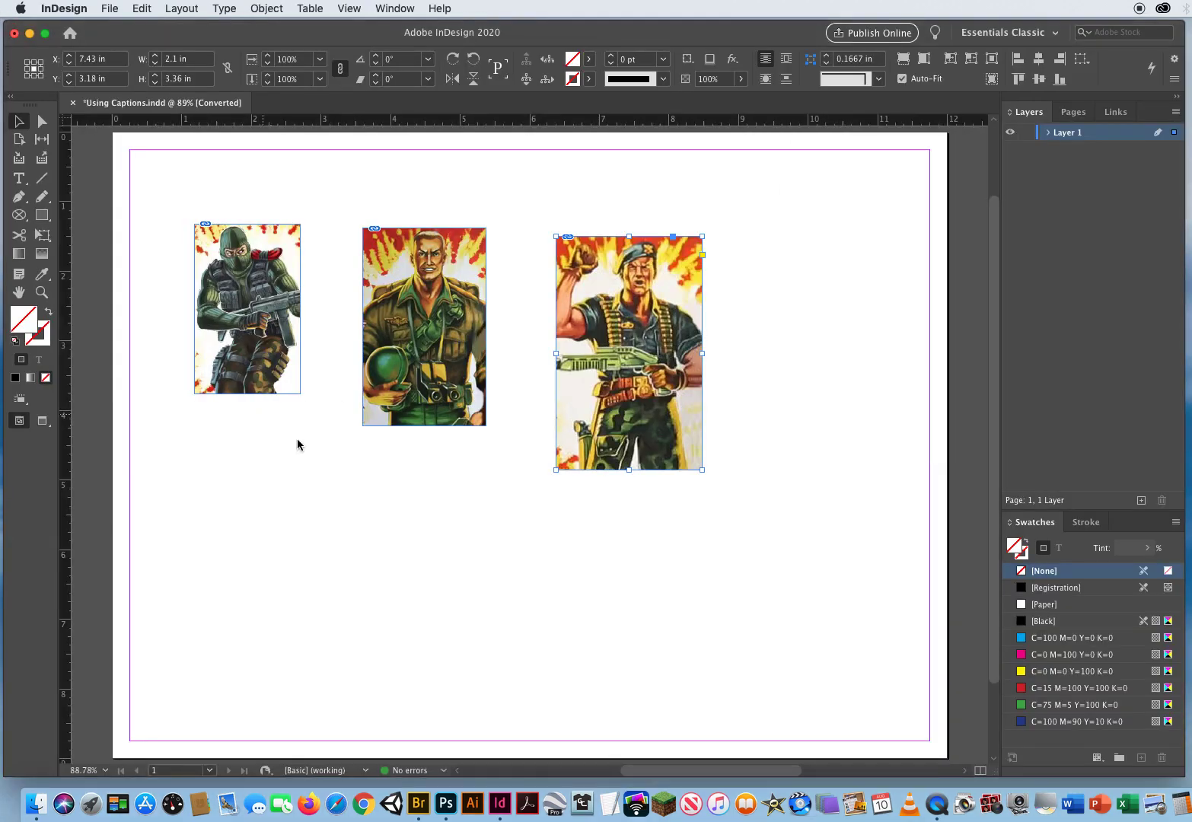
- Delete the Beachhead, Duke and Flint portraits from the page
drag(218, 188, 709, 364)
key(Delete)
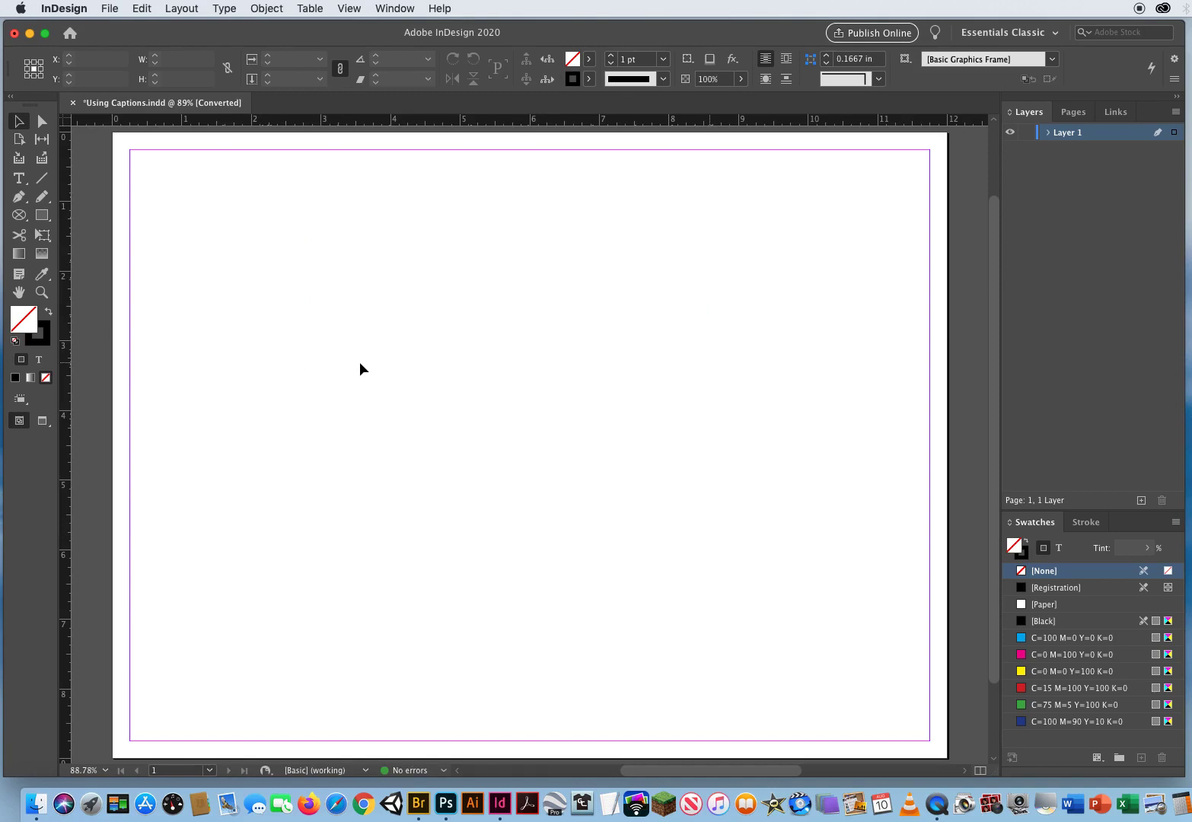
- Load all nine portrait PSDs, Beachhead through Wild Bill, from the GI JOE Portraits with INFO folder for placing
key(super+d)
click(572, 158)
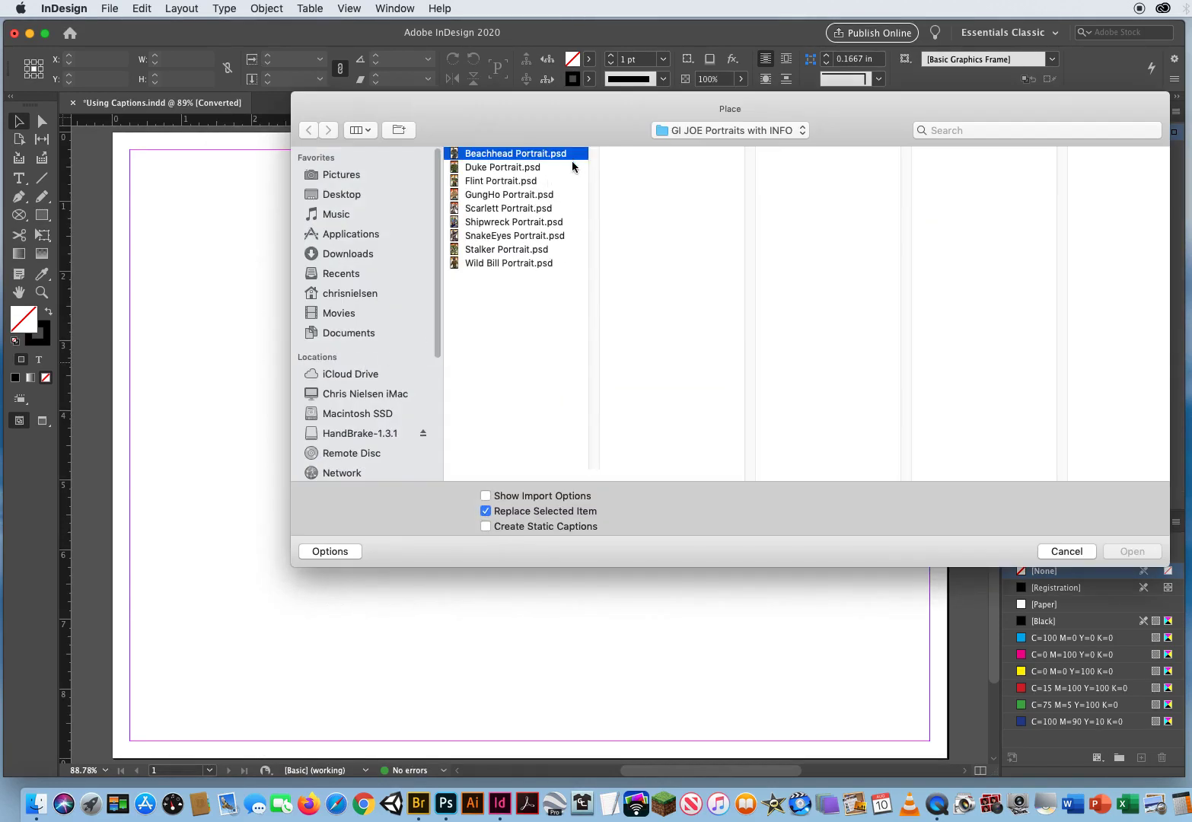
drag(572, 160, 535, 267)
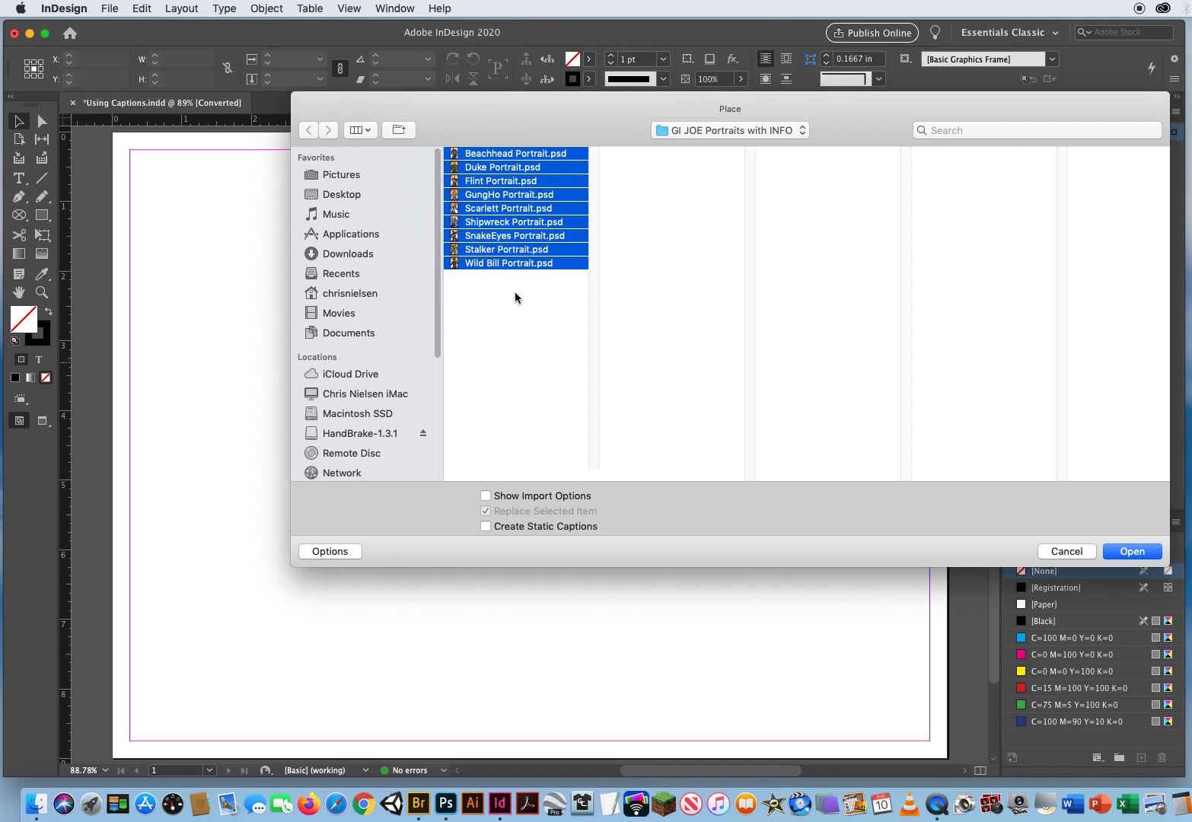
click(1131, 551)
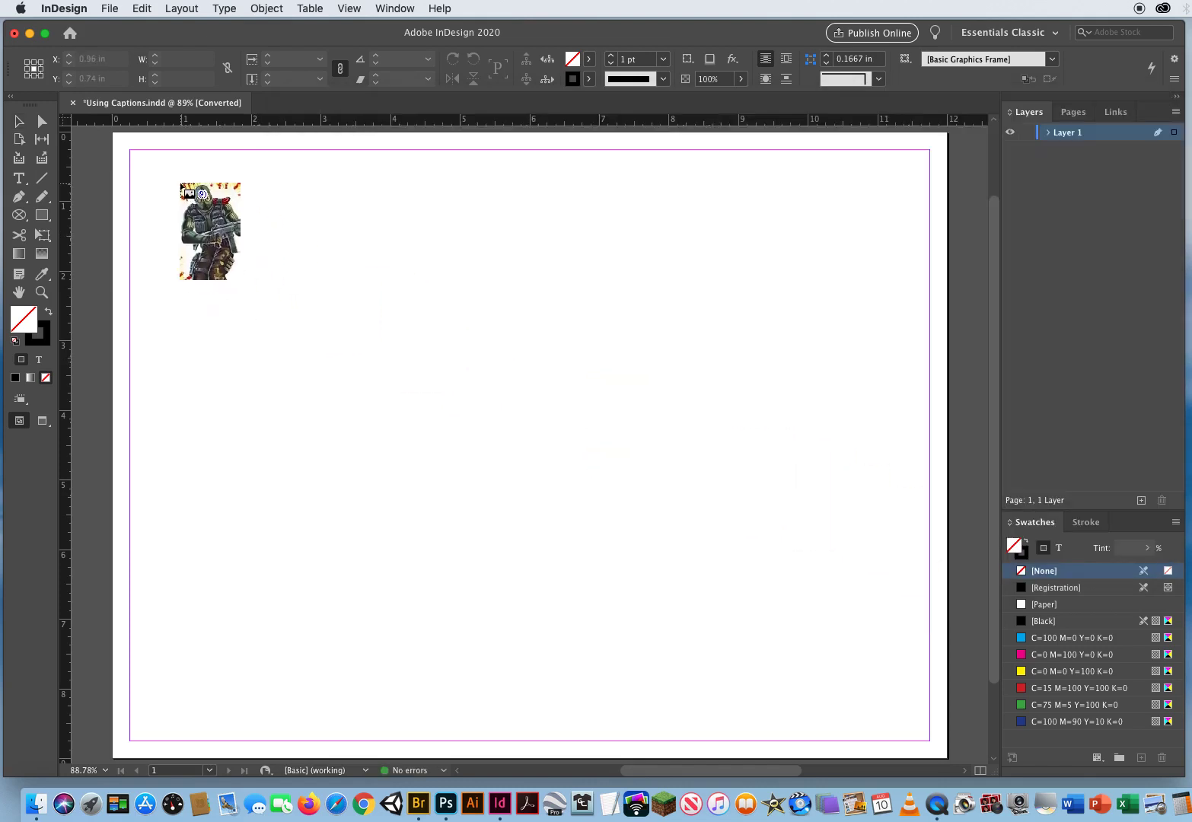
- Place the nine loaded portraits as a 3-by-3 grid about 5.8 by 5.4 in, starting near the page's upper-left margin
drag(175, 185, 578, 564)
key(Up)
key(Up)
key(Right)
key(Right)
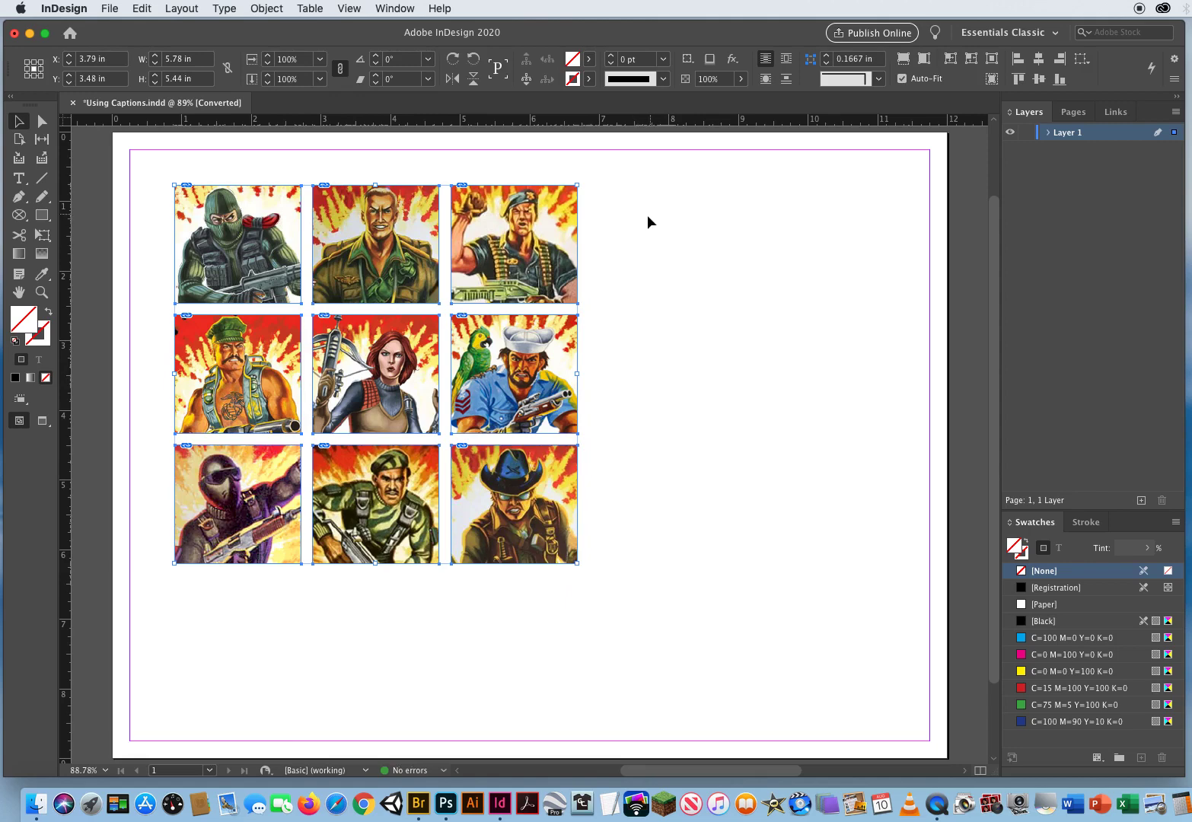
- Generate live captions for all nine portraits in the tightly spaced grid and deselect them
drag(650, 214, 158, 542)
click(268, 8)
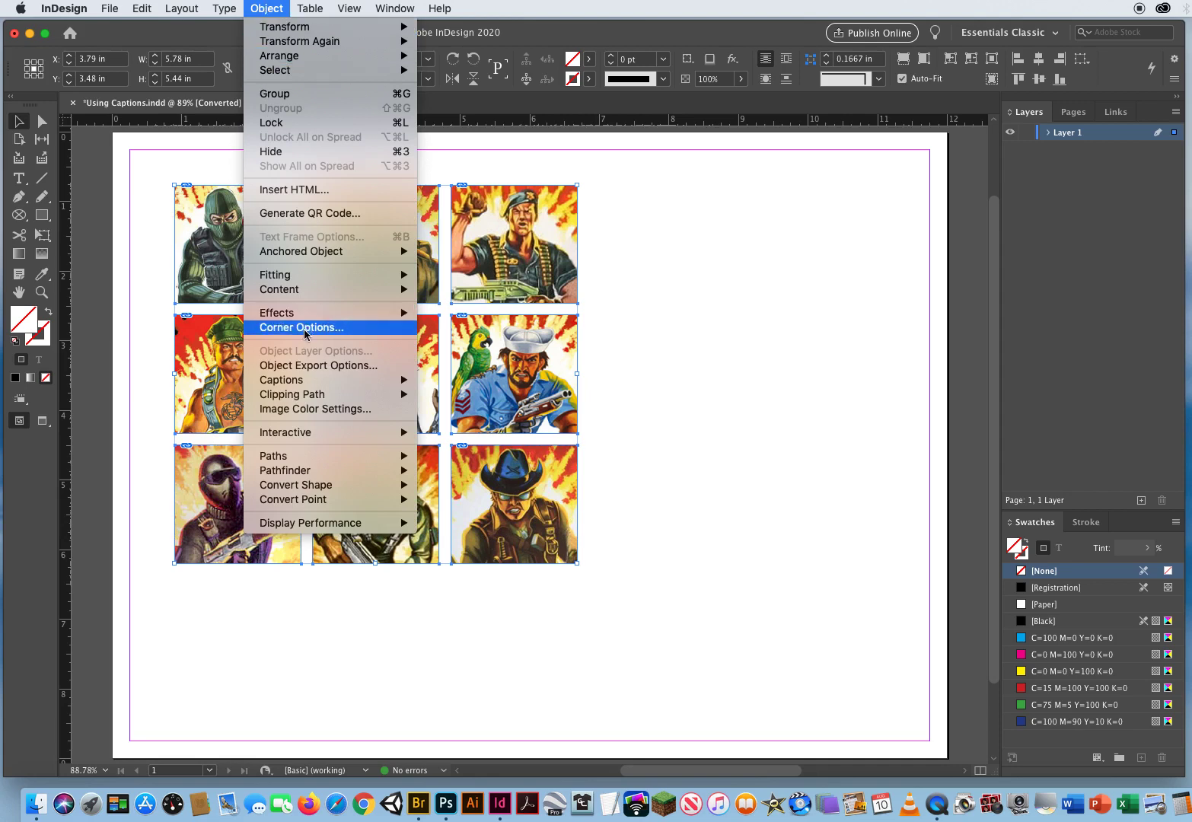
mouse_move(286, 383)
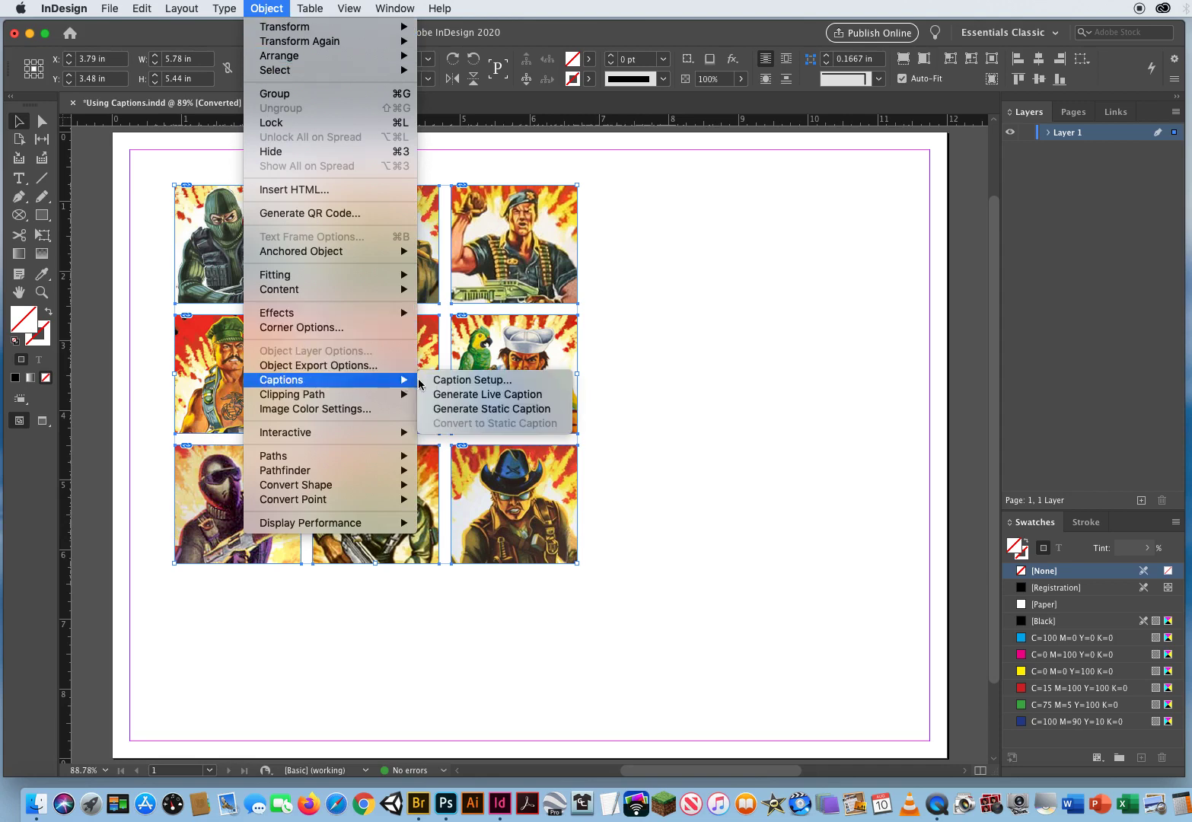
click(464, 395)
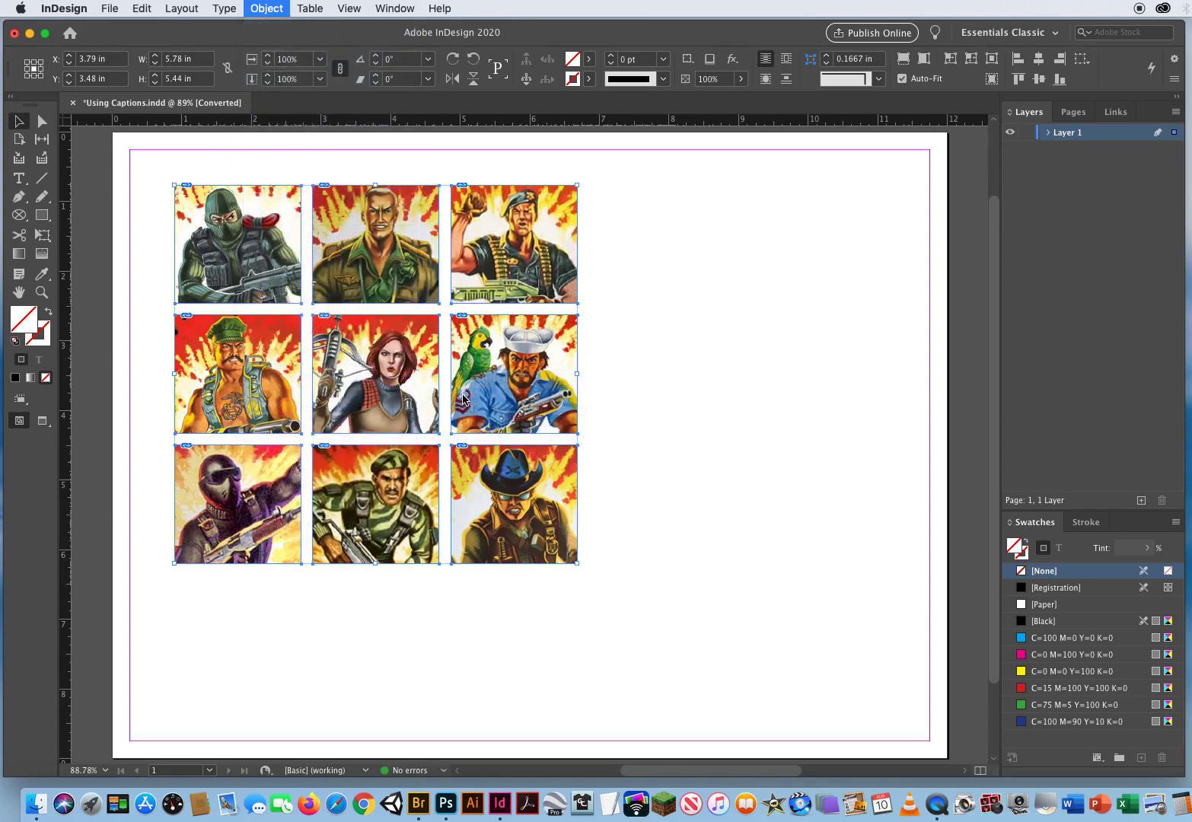
click(723, 401)
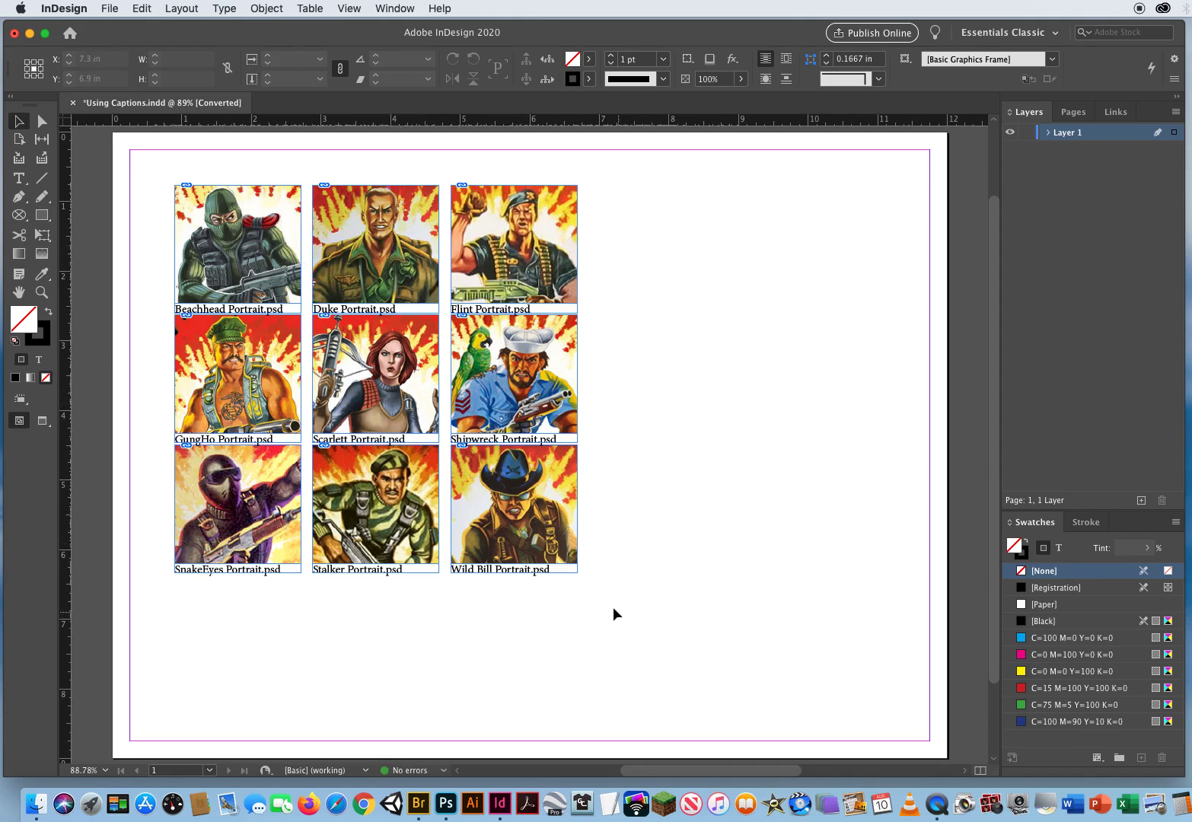
- Try spreading the captioned portraits apart to about 6.7 by 6.5 in overall without scaling them, and delete everything from the page
drag(141, 174, 652, 613)
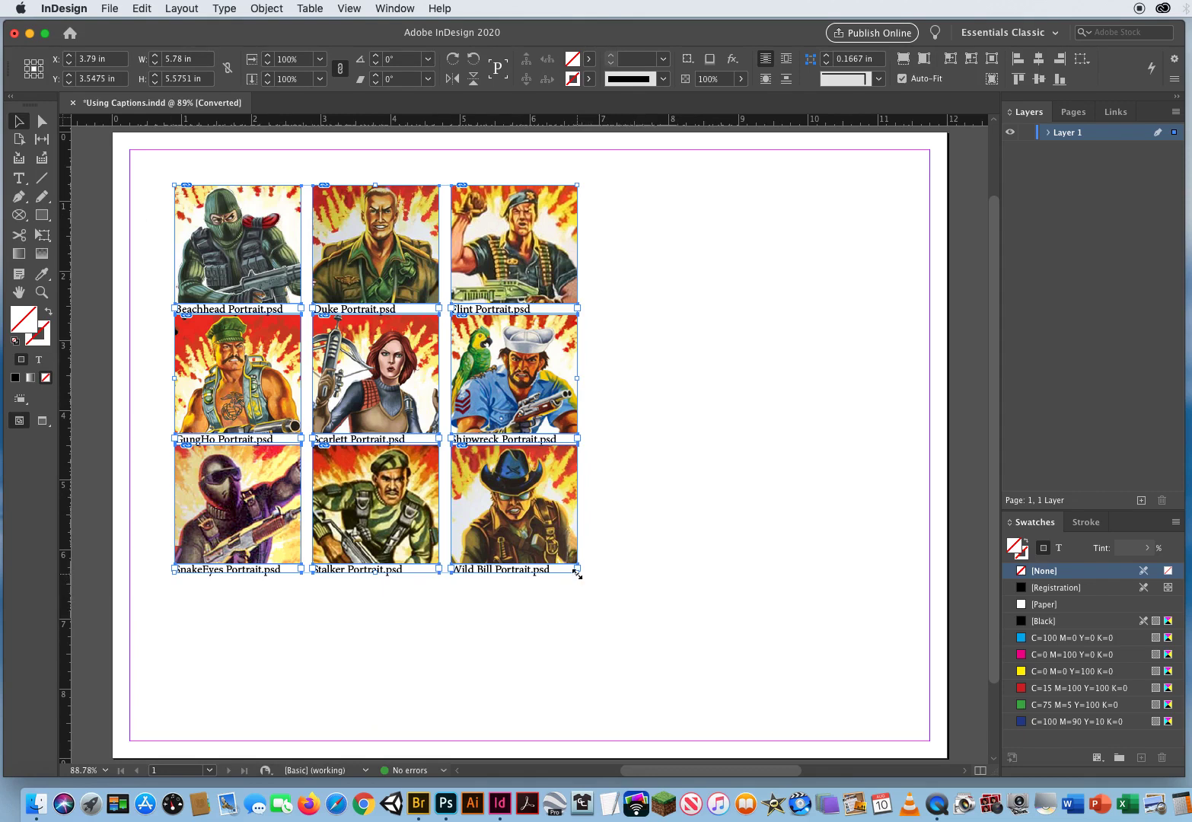
drag(577, 574, 639, 640)
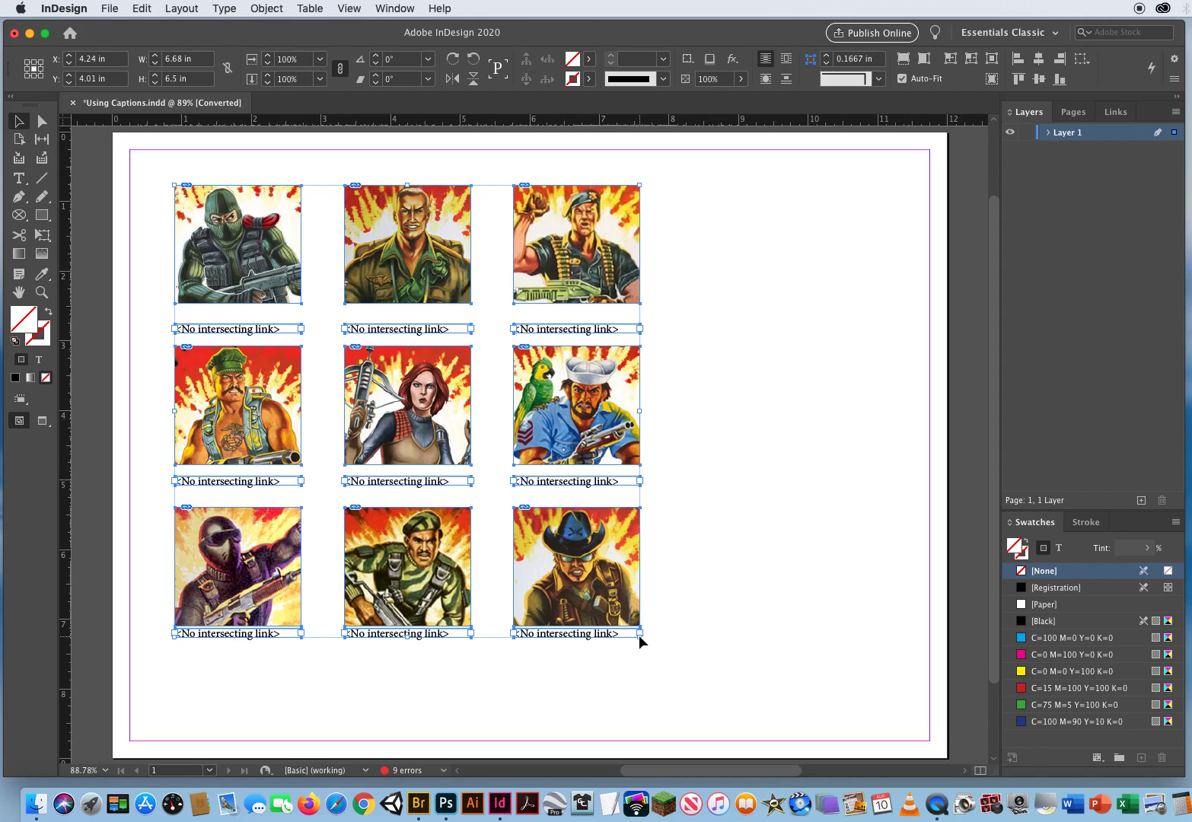
key(Delete)
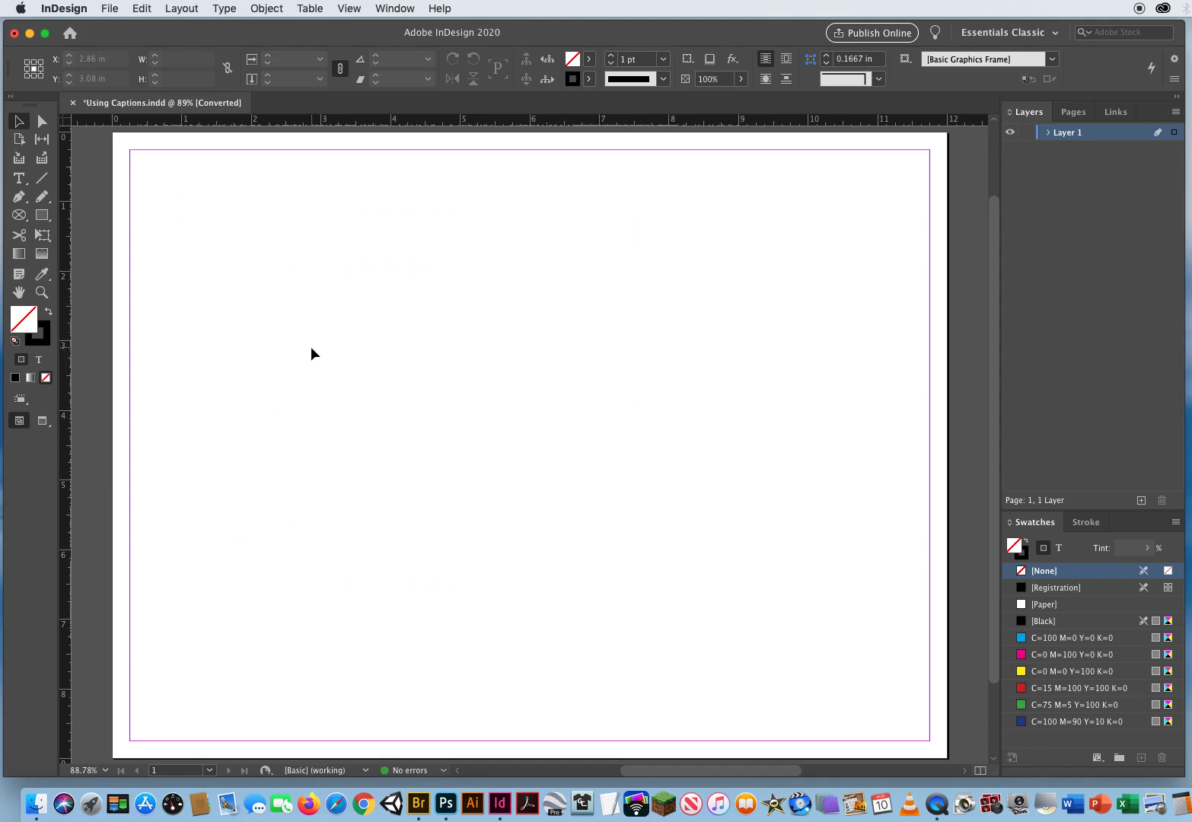
- Load the nine portrait PSDs from the GI JOE Portraits with INFO folder again for placing on the empty page
key(super+d)
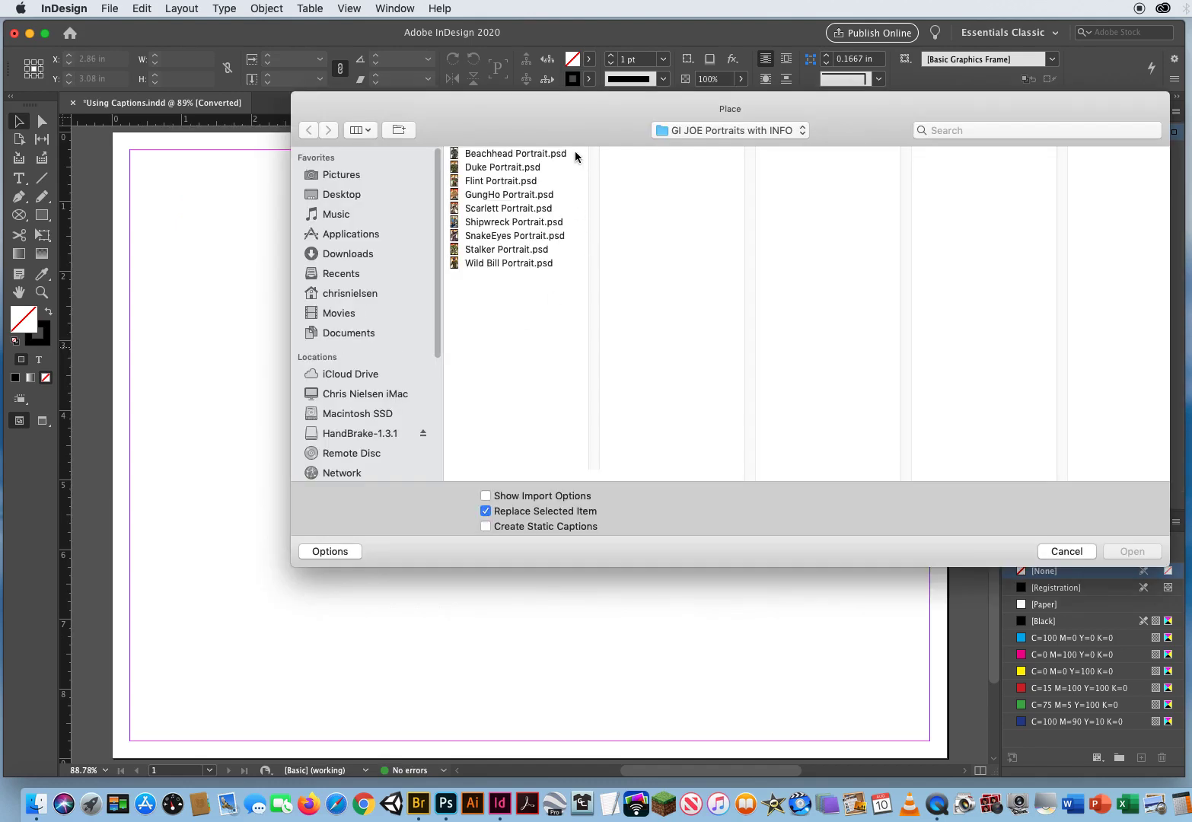
drag(576, 156, 506, 266)
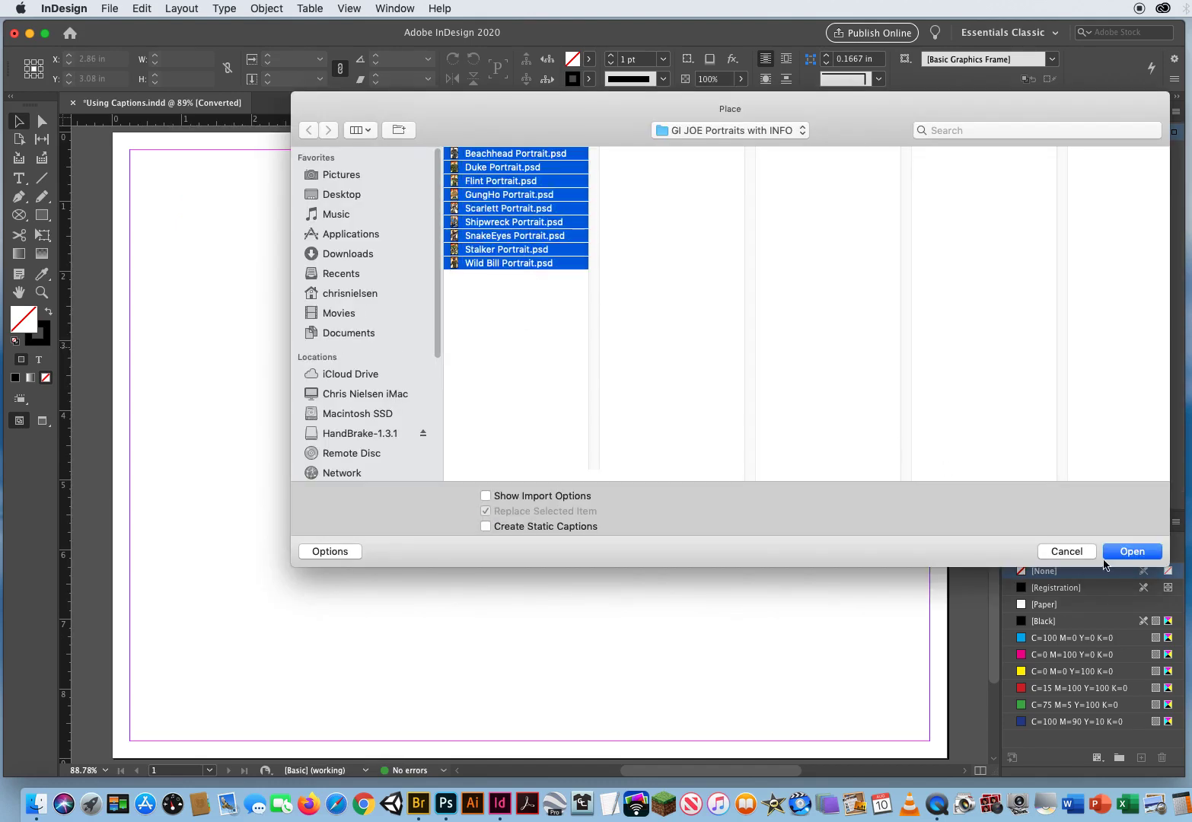
click(1131, 551)
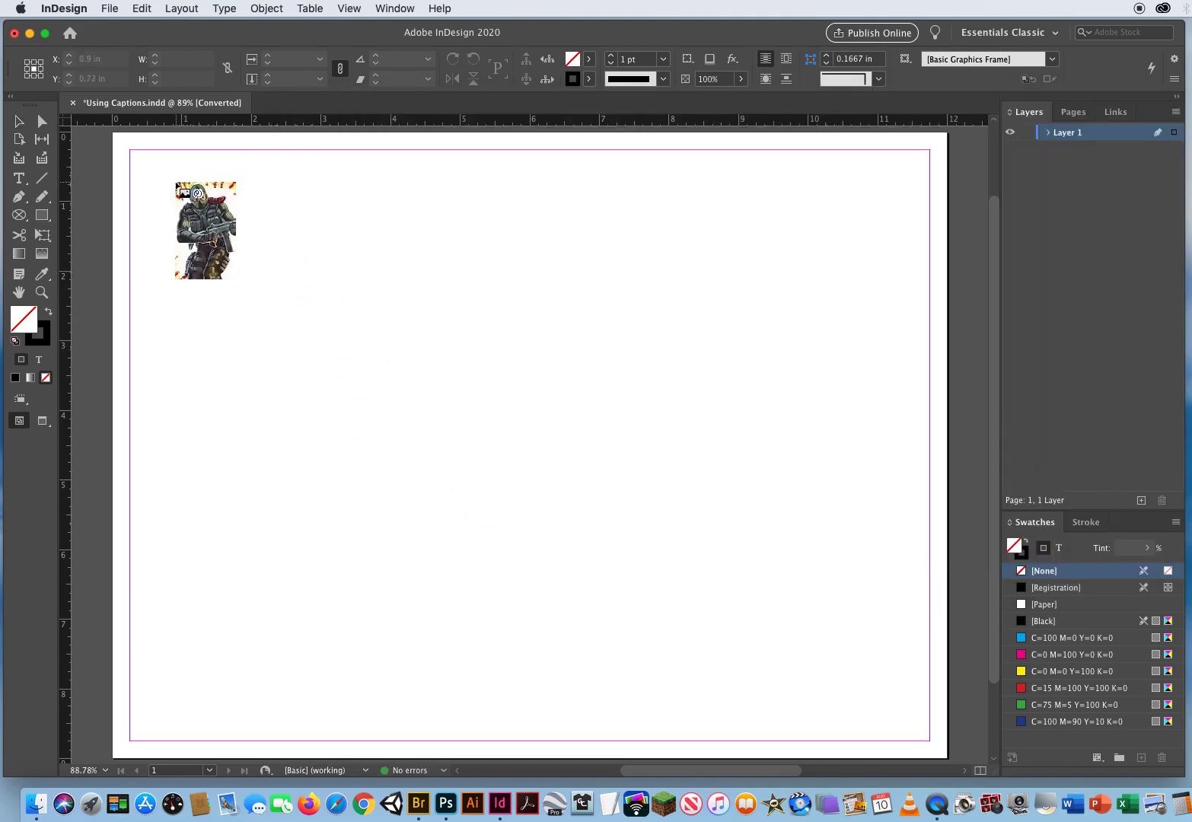
- Place the nine portraits as a 3-by-3 grid about 7 by 6.6 in overall, with widened column gaps and wider row gaps for captions
mouse_move(176, 183)
mouse_down()
mouse_move(386, 386)
mouse_move(548, 513)
mouse_up()
key(Up)
key(Up)
key(Right)
key(Right)
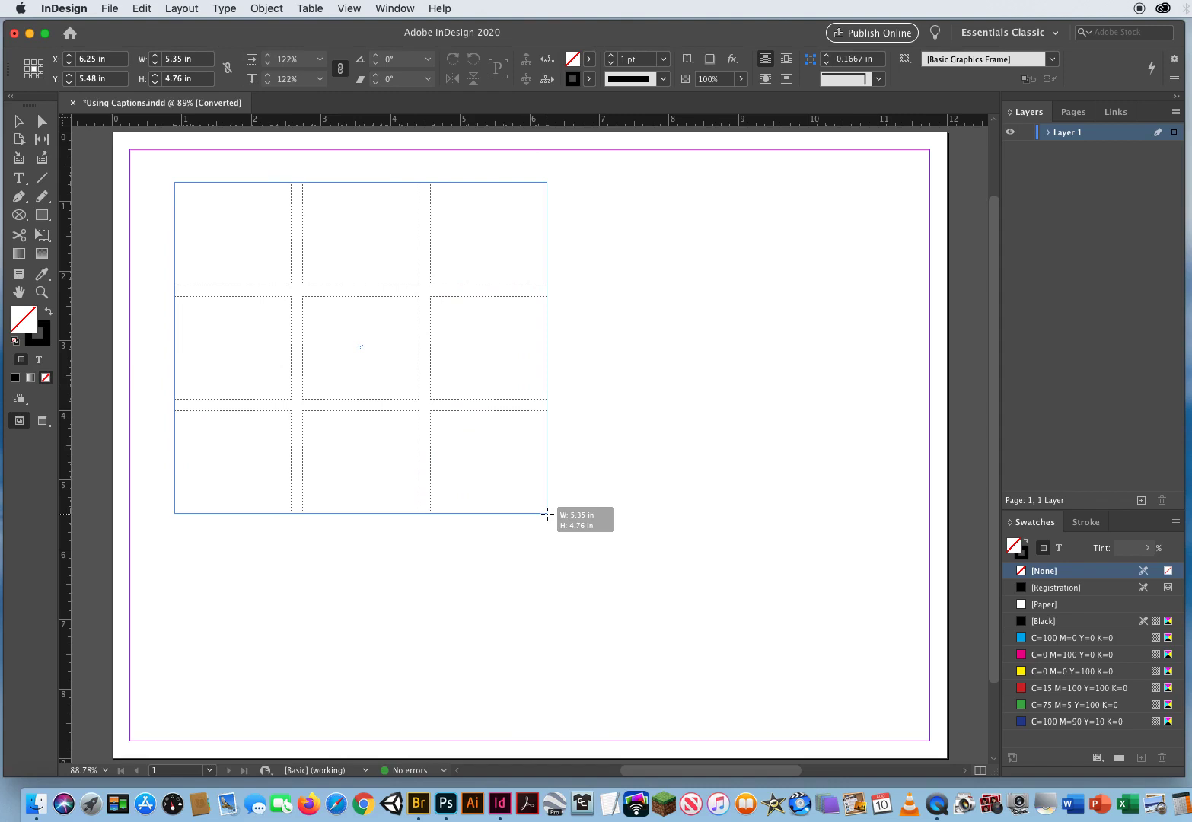
key(Up)
mouse_move(547, 514)
mouse_down()
mouse_move(635, 627)
mouse_move(666, 643)
mouse_up()
key(Down)
key(super+Up)
key(super+Up)
key(super+Up)
key(super+Up)
key(super+Up)
key(super+Up)
key(super+Right)
key(super+Right)
key(super+Right)
key(super+Right)
key(super+Right)
key(super+Up)
key(super+Up)
key(super+Up)
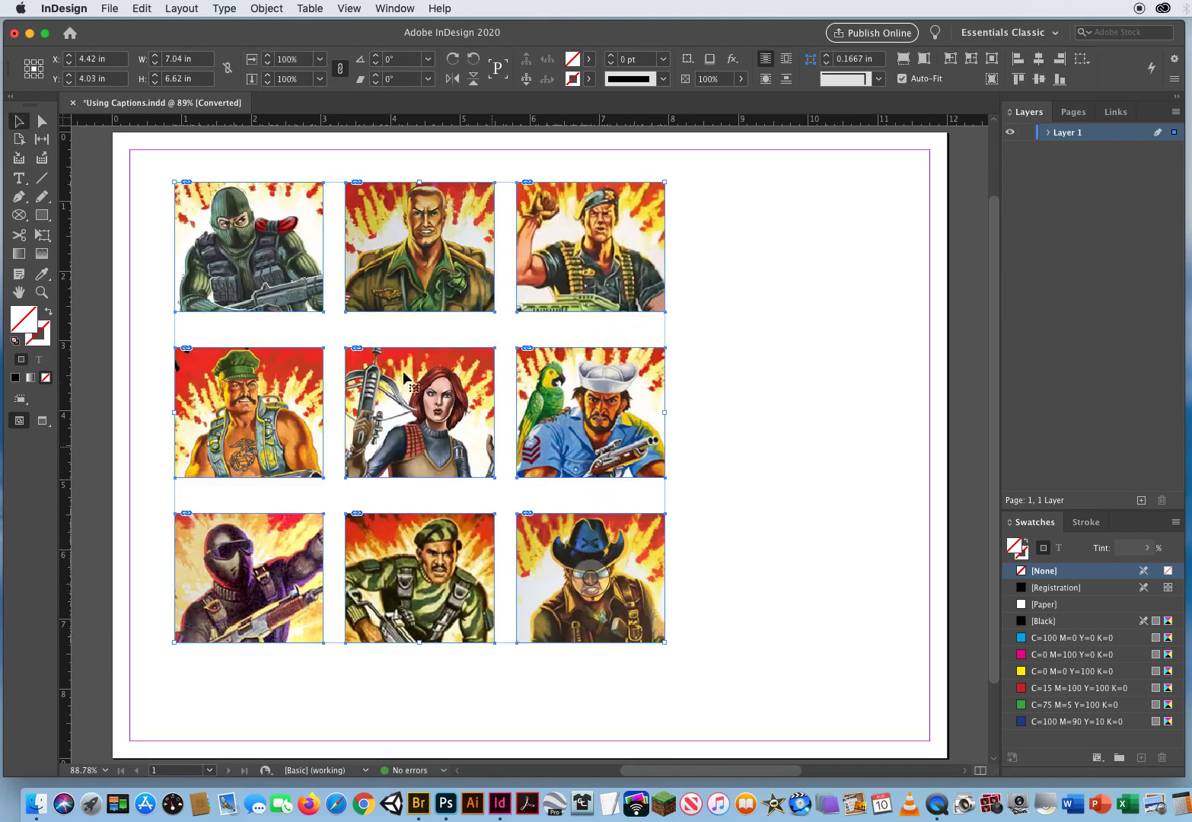
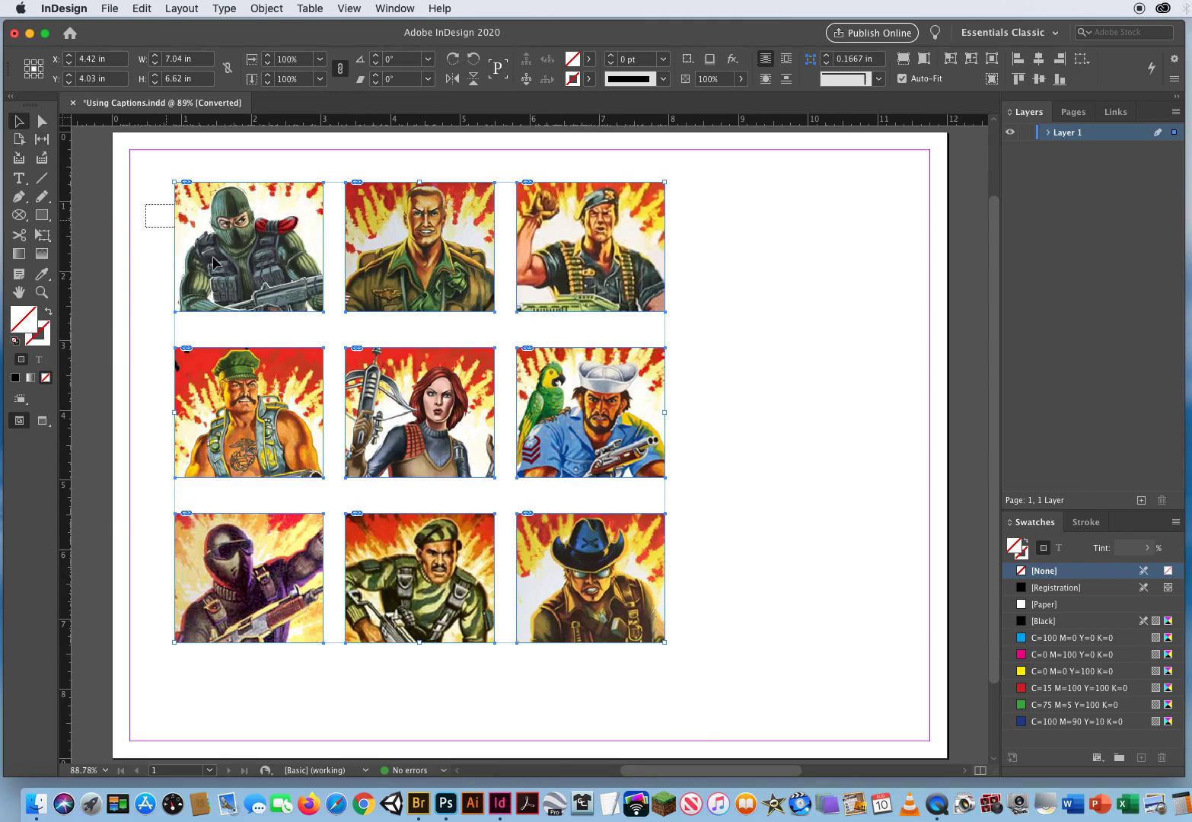
- Generate live captions for all nine portraits in the widely spaced grid and deselect them
click(266, 9)
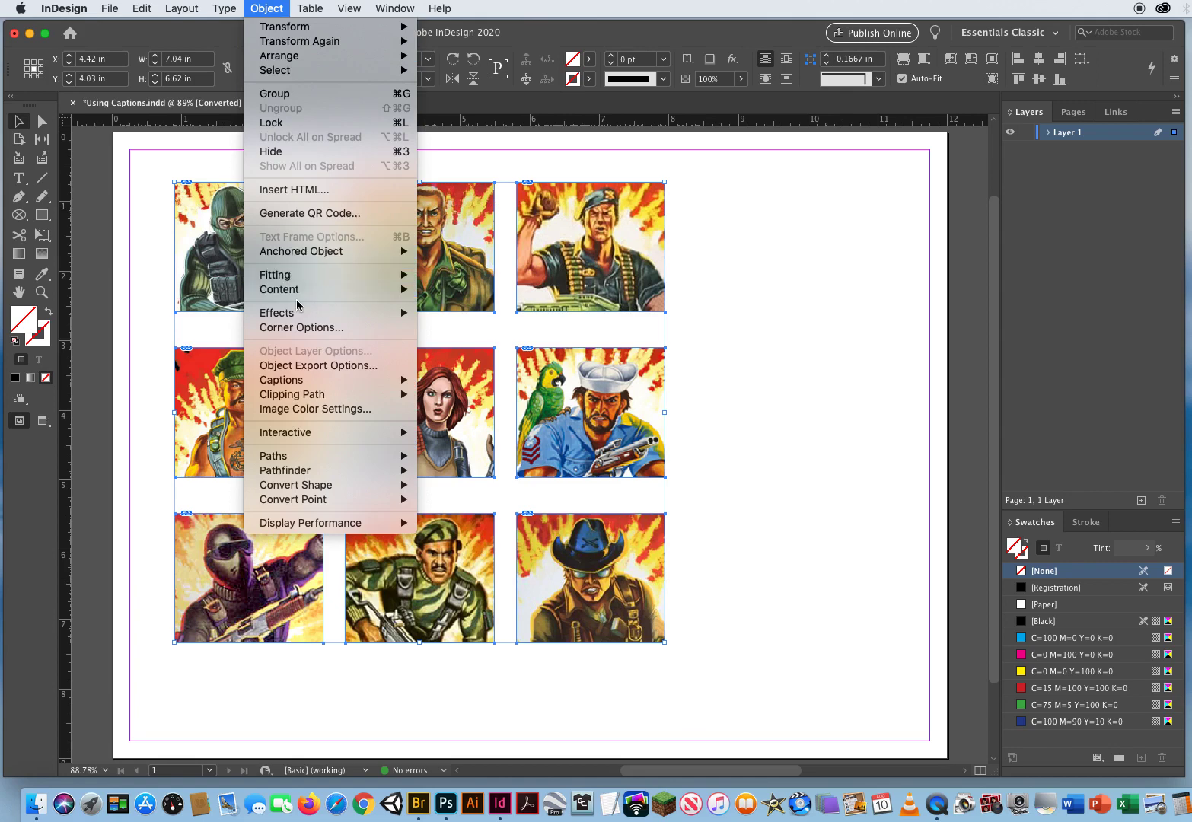
mouse_move(287, 384)
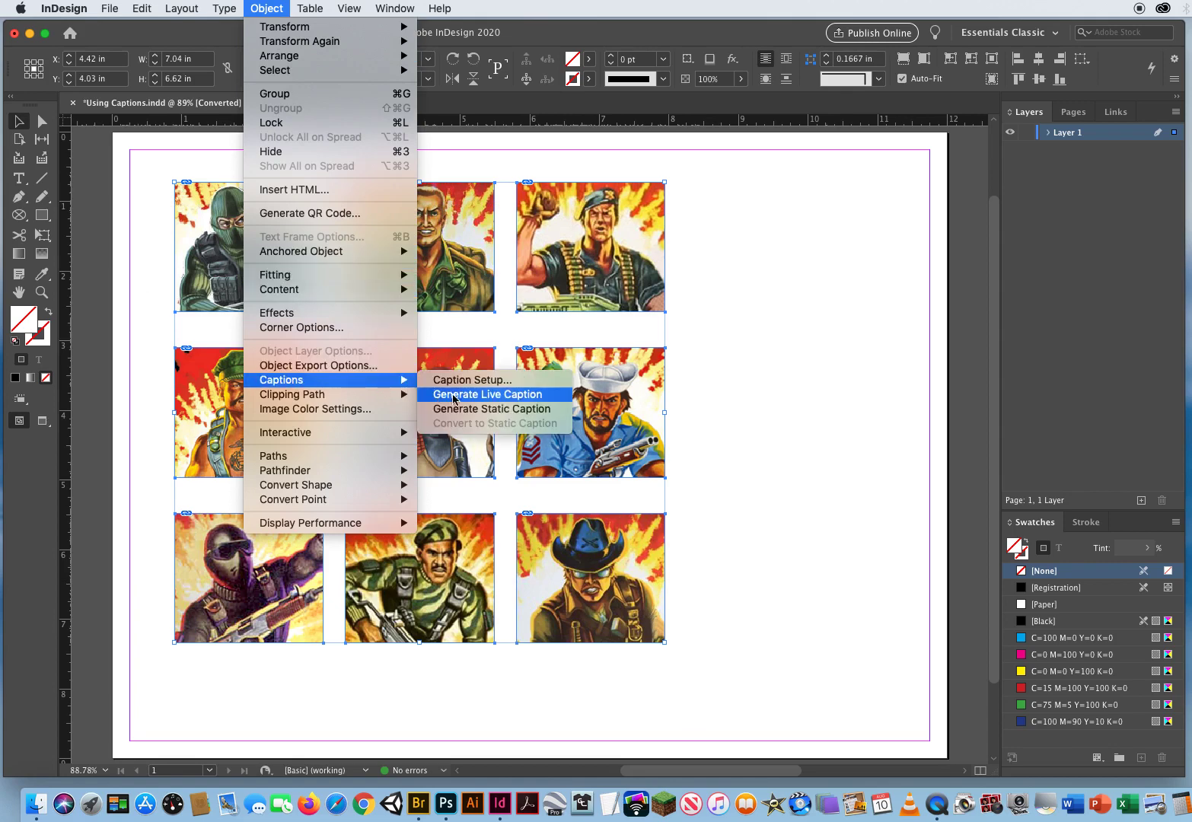
click(534, 394)
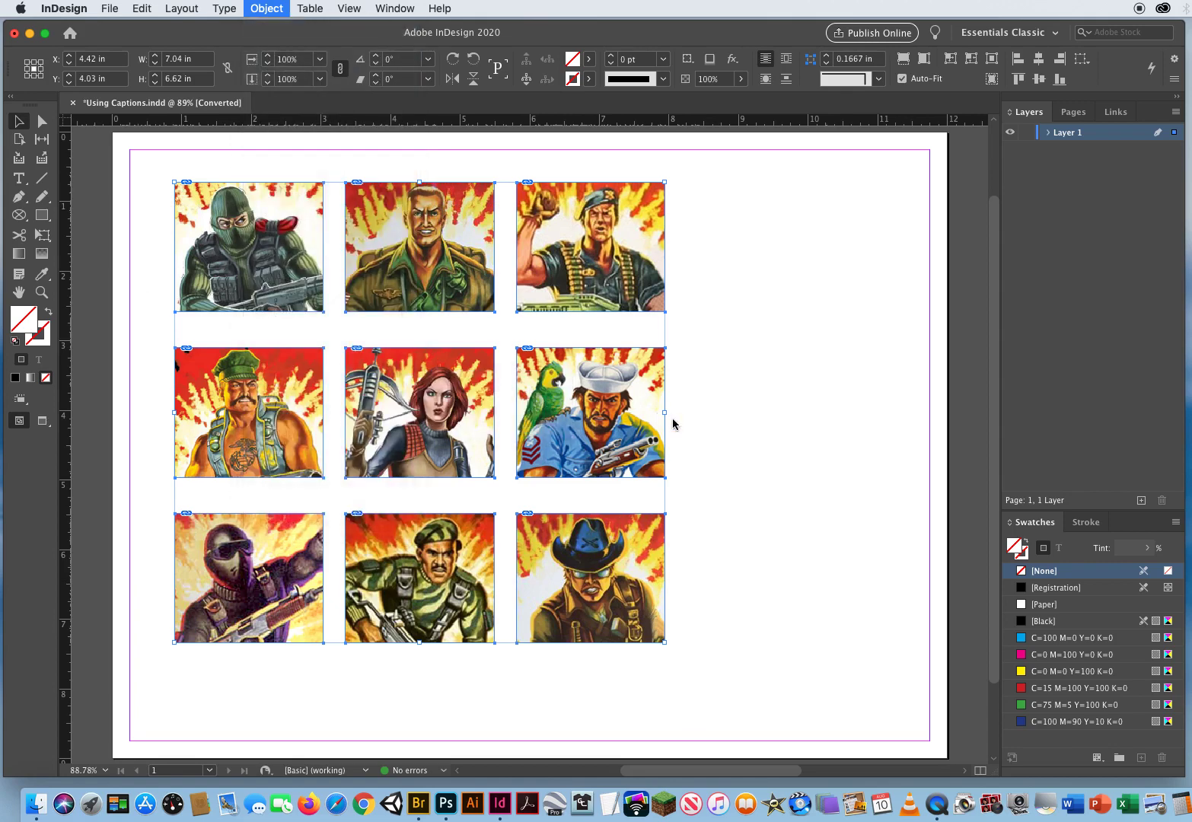
click(785, 325)
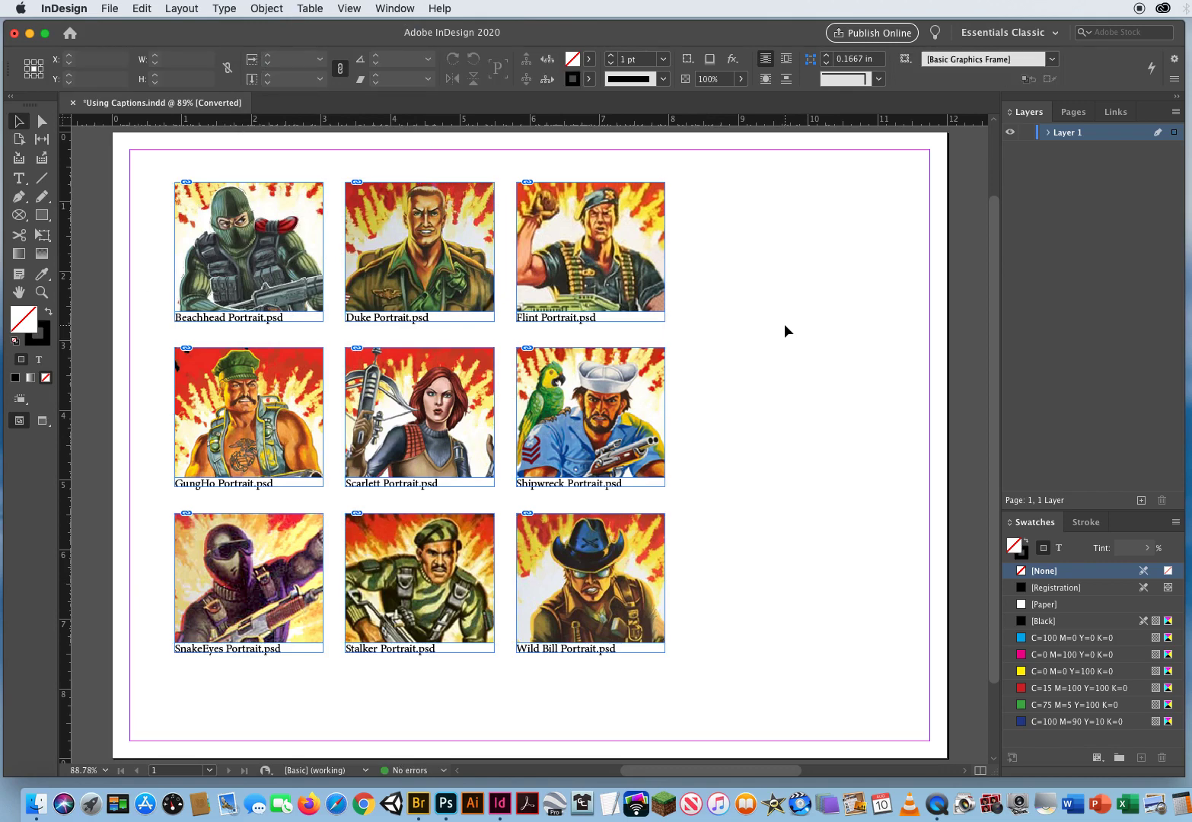
- Preview the captioned grid, and examine up close where the Beachhead portrait's frame meets its caption frame
key(w)
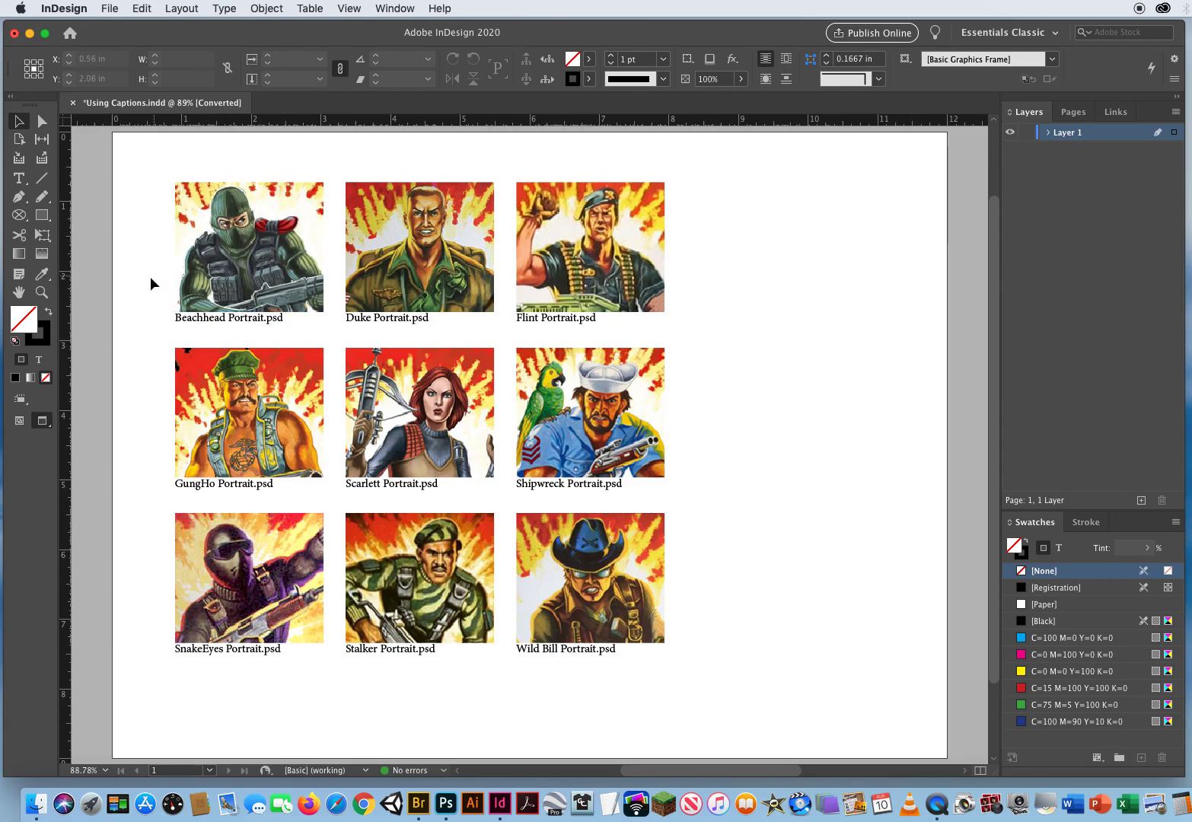
click(42, 292)
key(w)
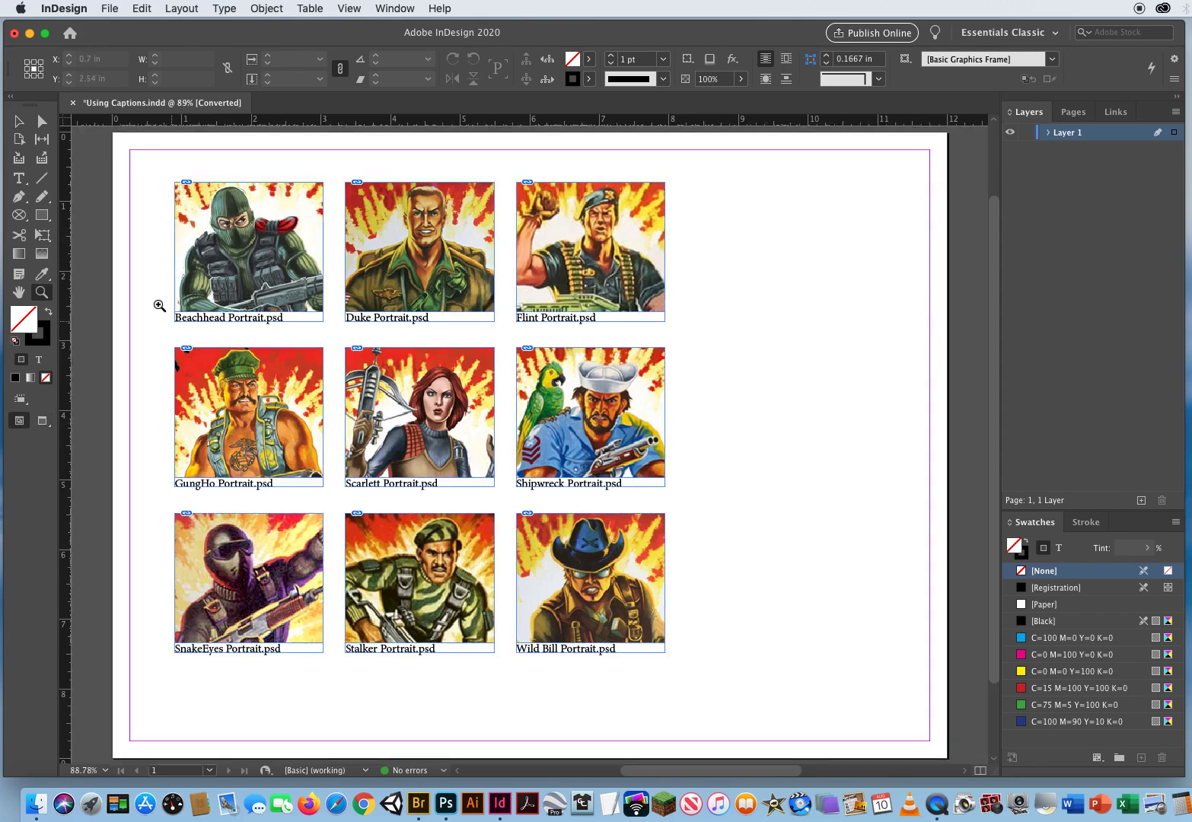
drag(160, 300, 224, 349)
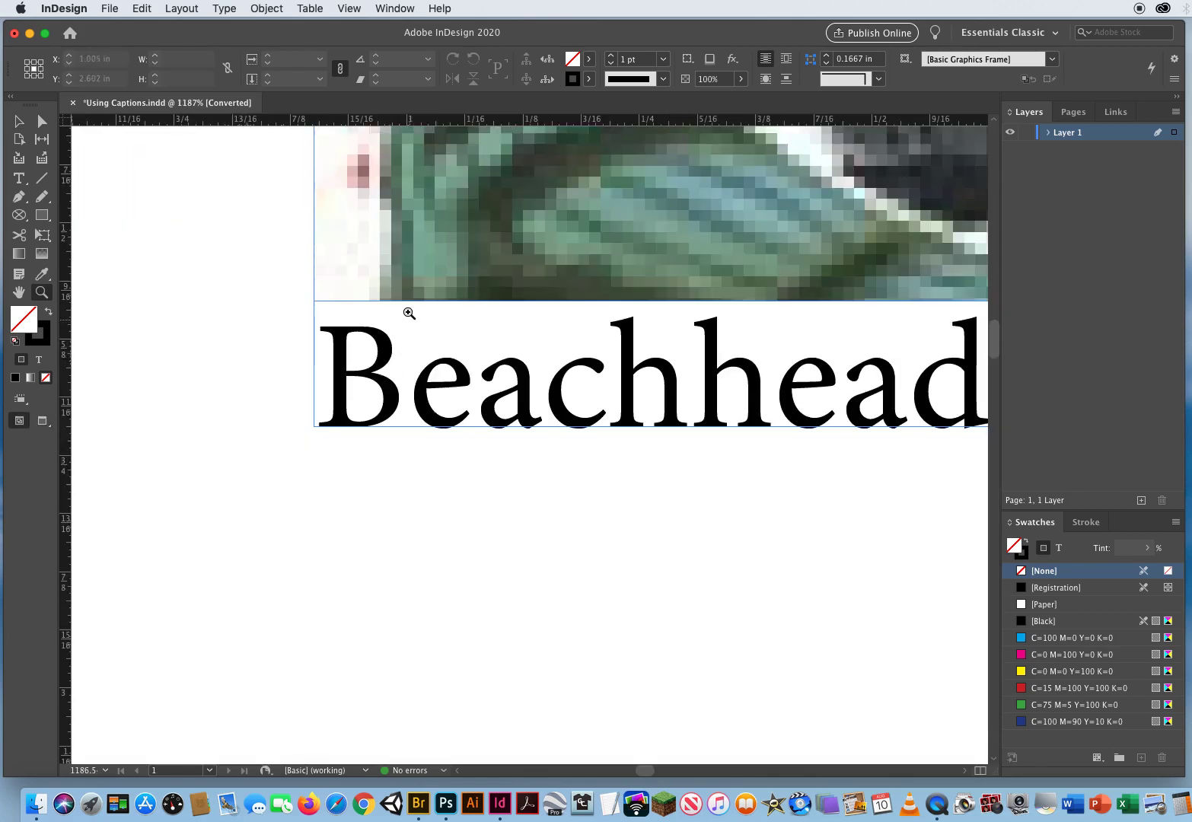
click(13, 122)
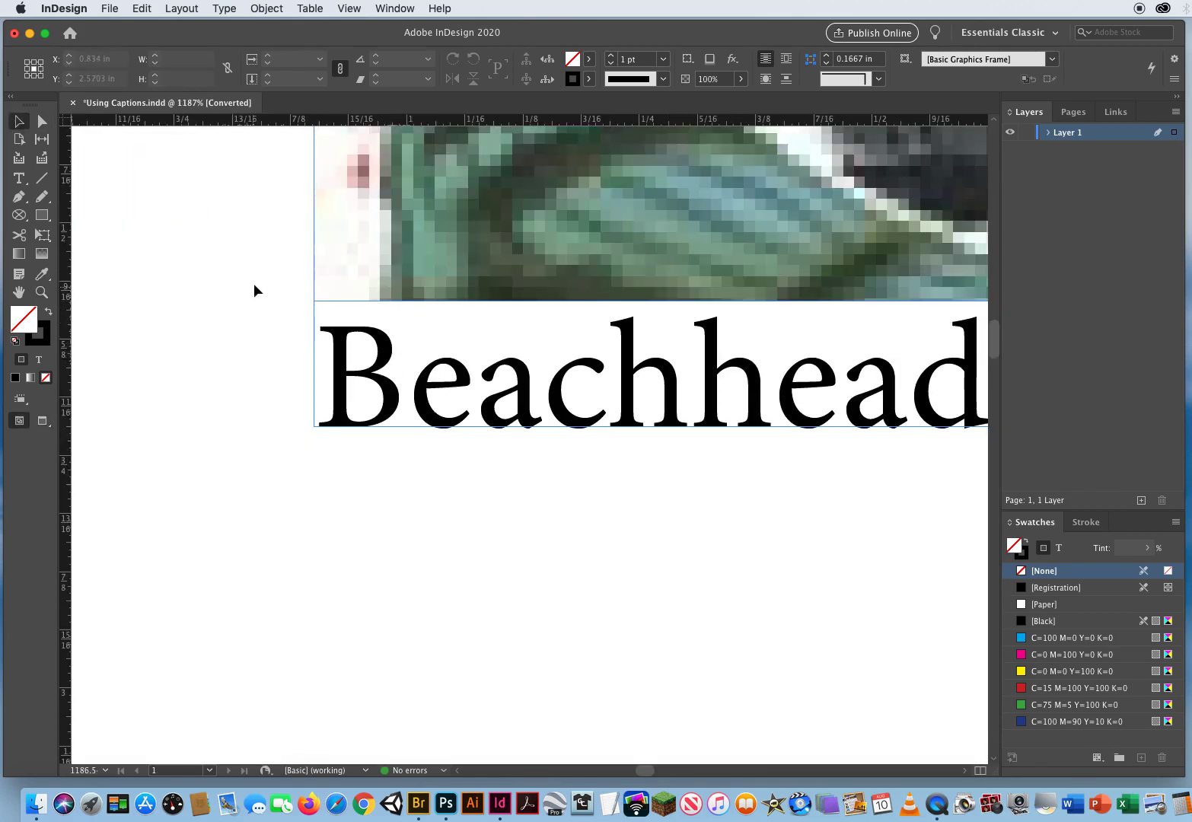
drag(249, 238, 474, 354)
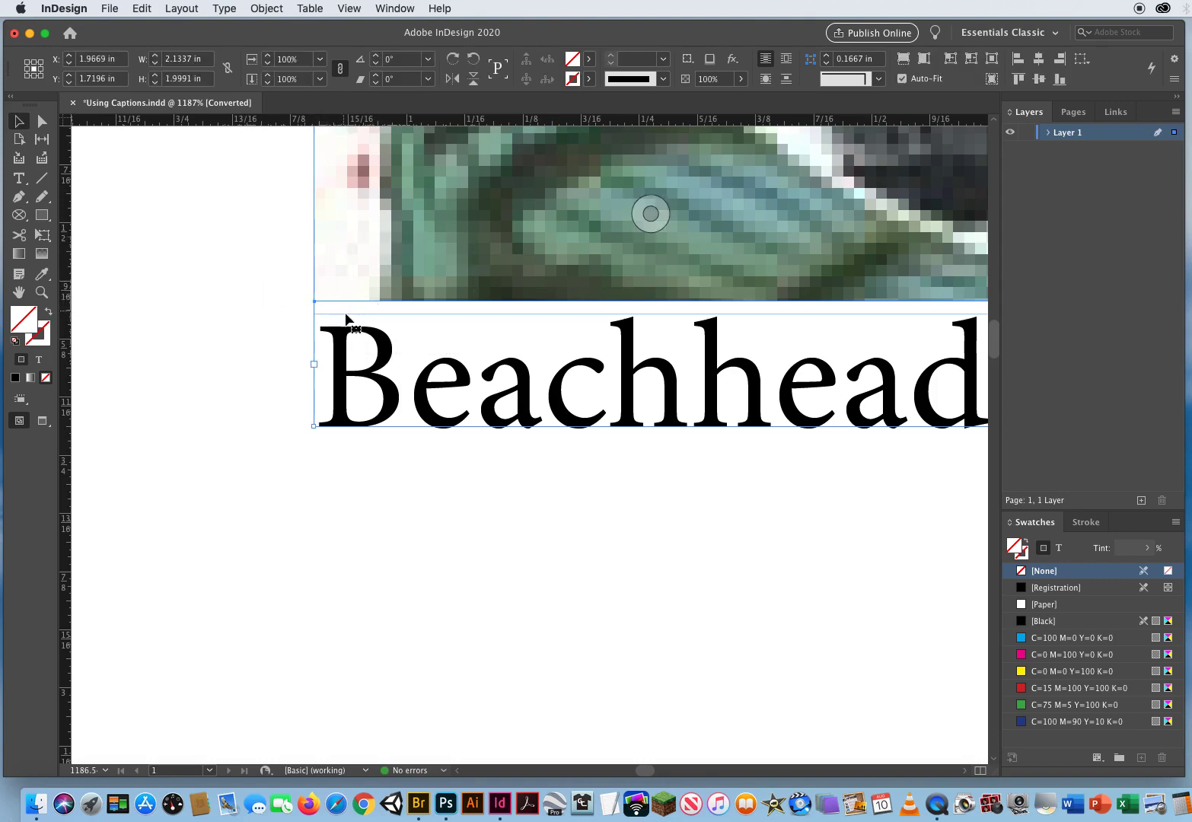
click(241, 297)
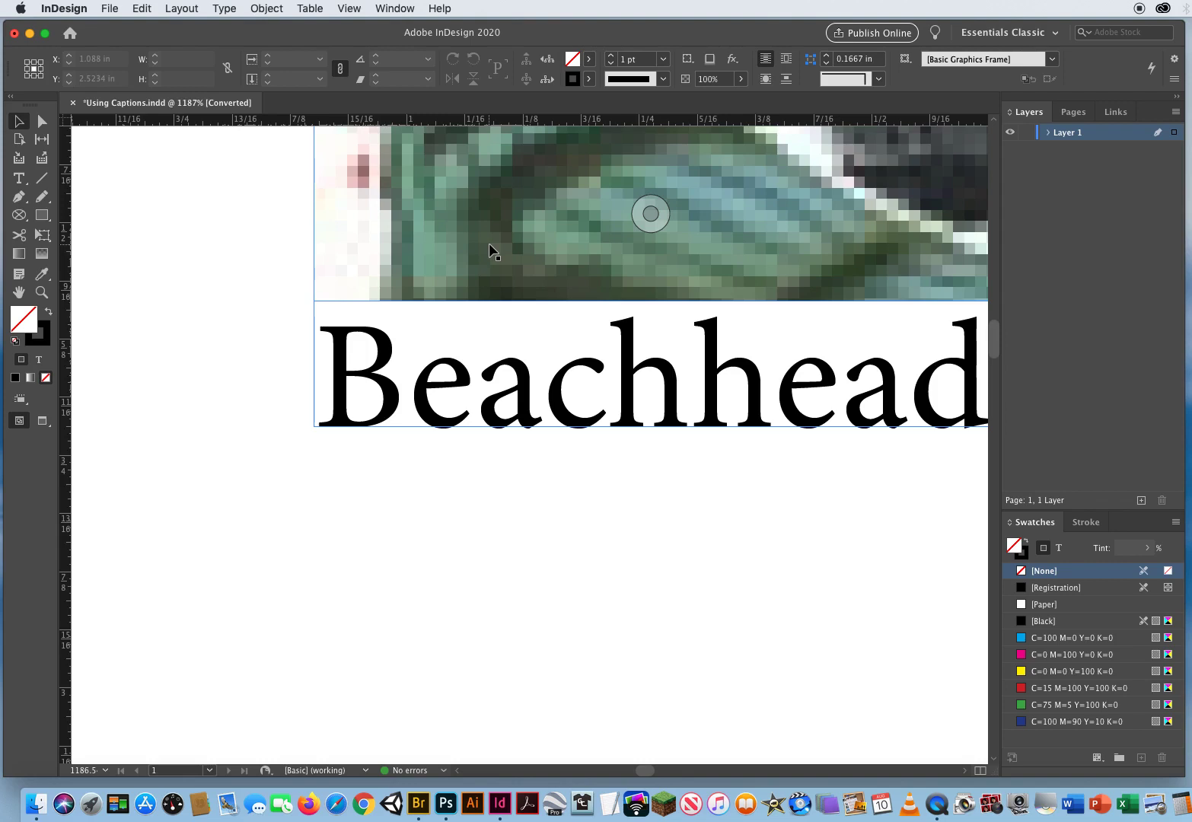
- Try moving the Beachhead caption straight down so it no longer touches its portrait, undo the move and deselect it
drag(463, 399, 461, 445)
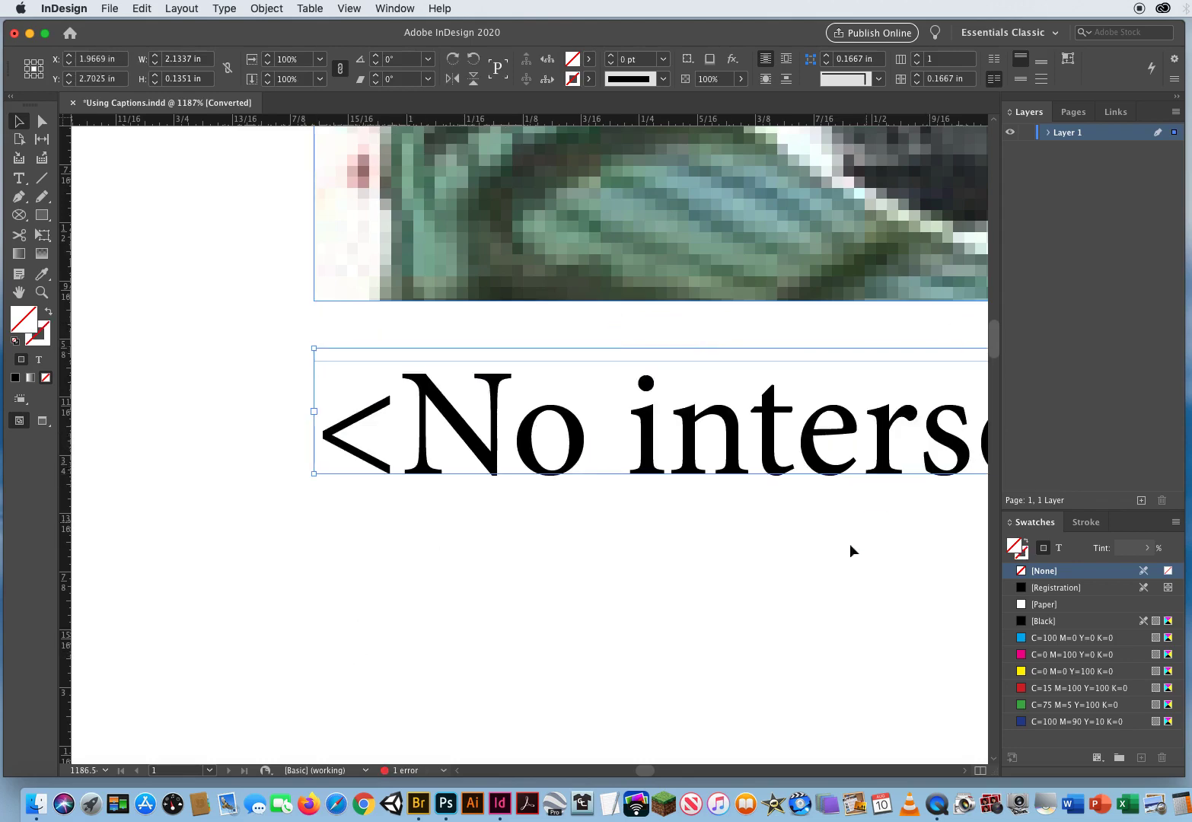
drag(683, 556, 184, 569)
drag(745, 557, 735, 593)
drag(578, 559, 836, 562)
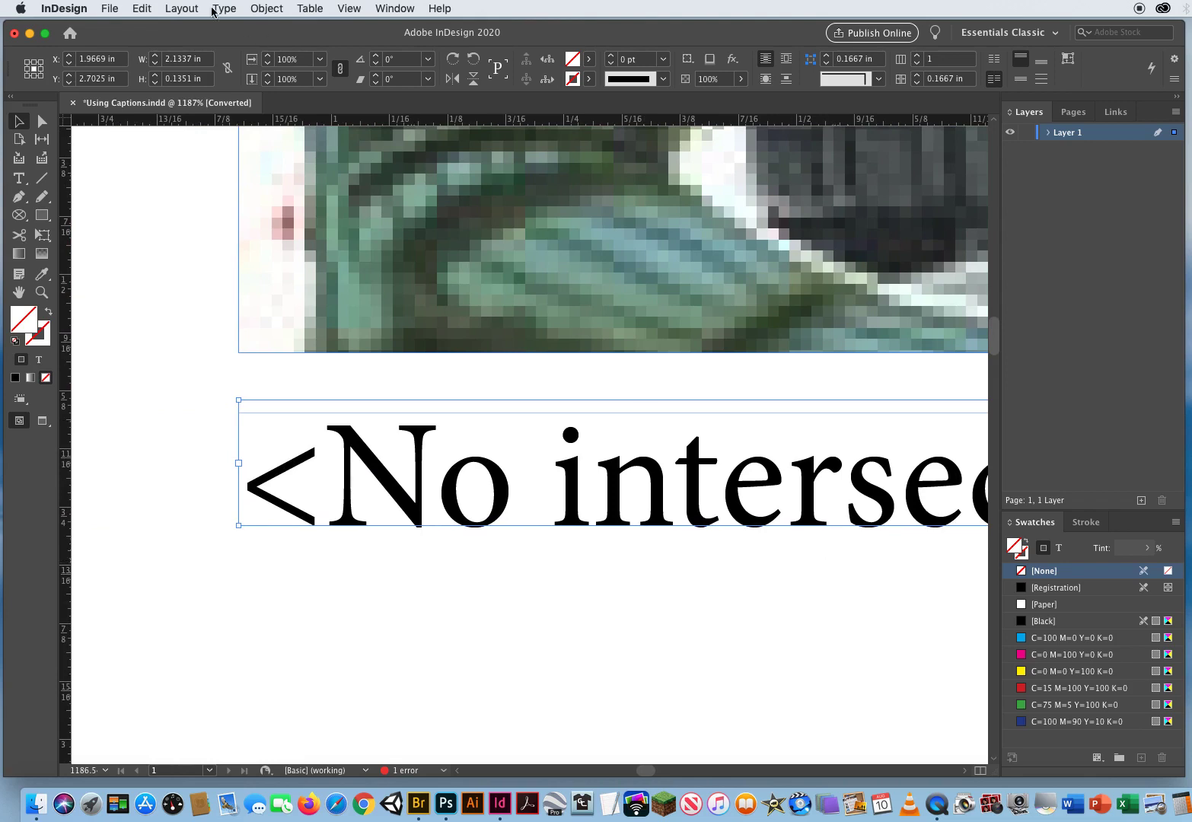
click(140, 8)
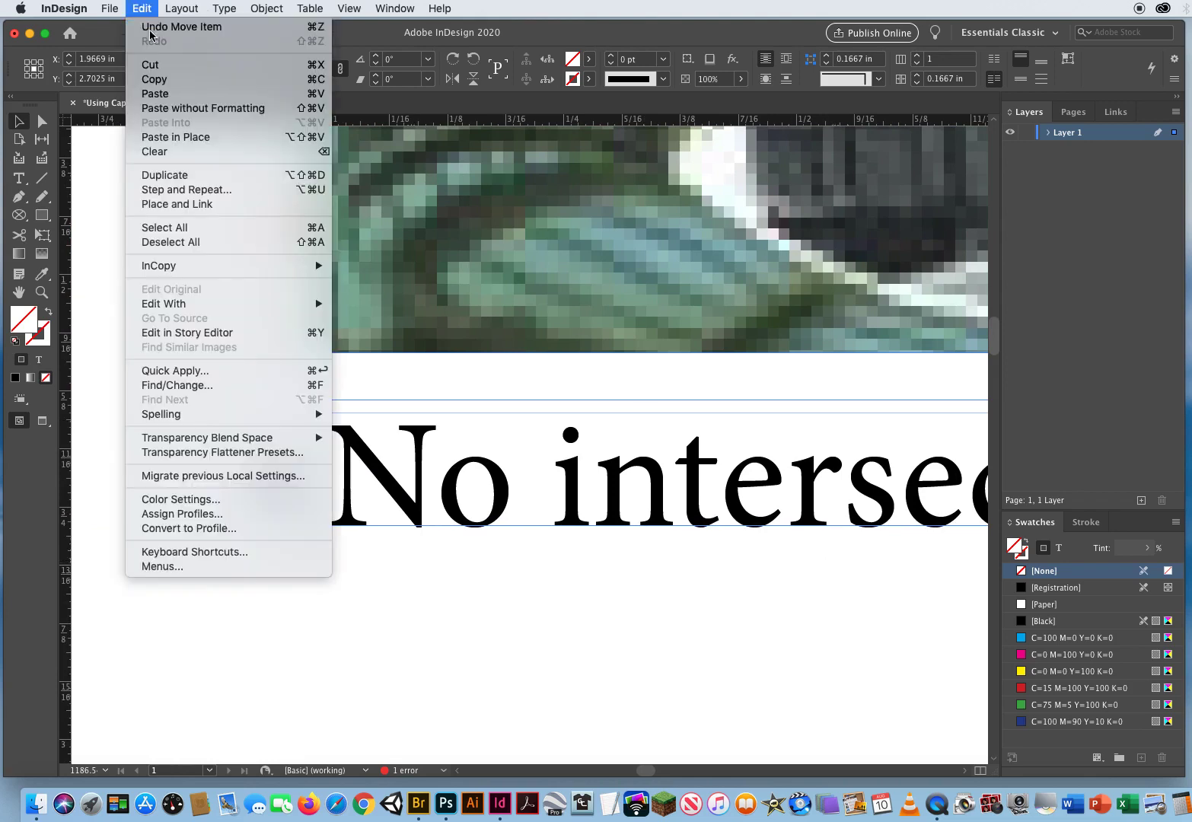
click(164, 21)
click(203, 465)
- Try moving the Flint caption slightly away from its portrait, and undo the move
click(42, 291)
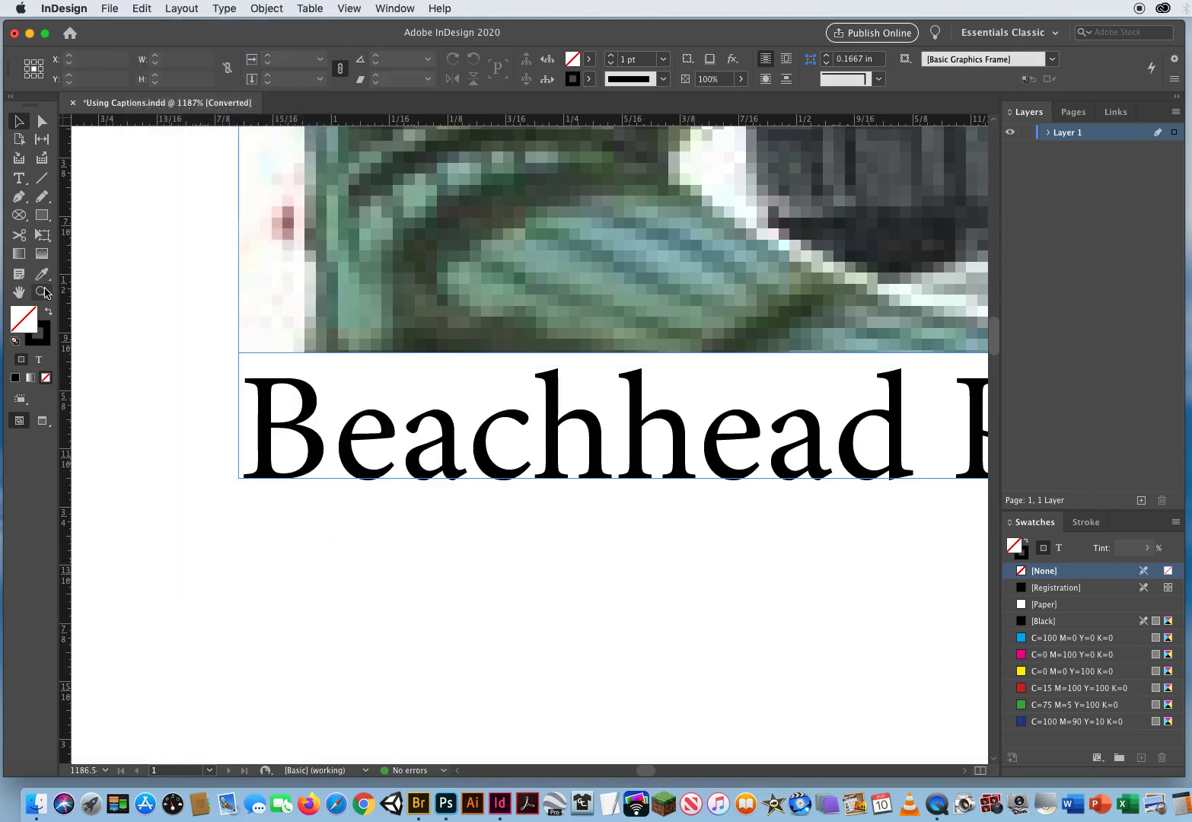
alt+click(607, 451)
alt+click(607, 451)
alt+click(607, 451)
alt+click(608, 450)
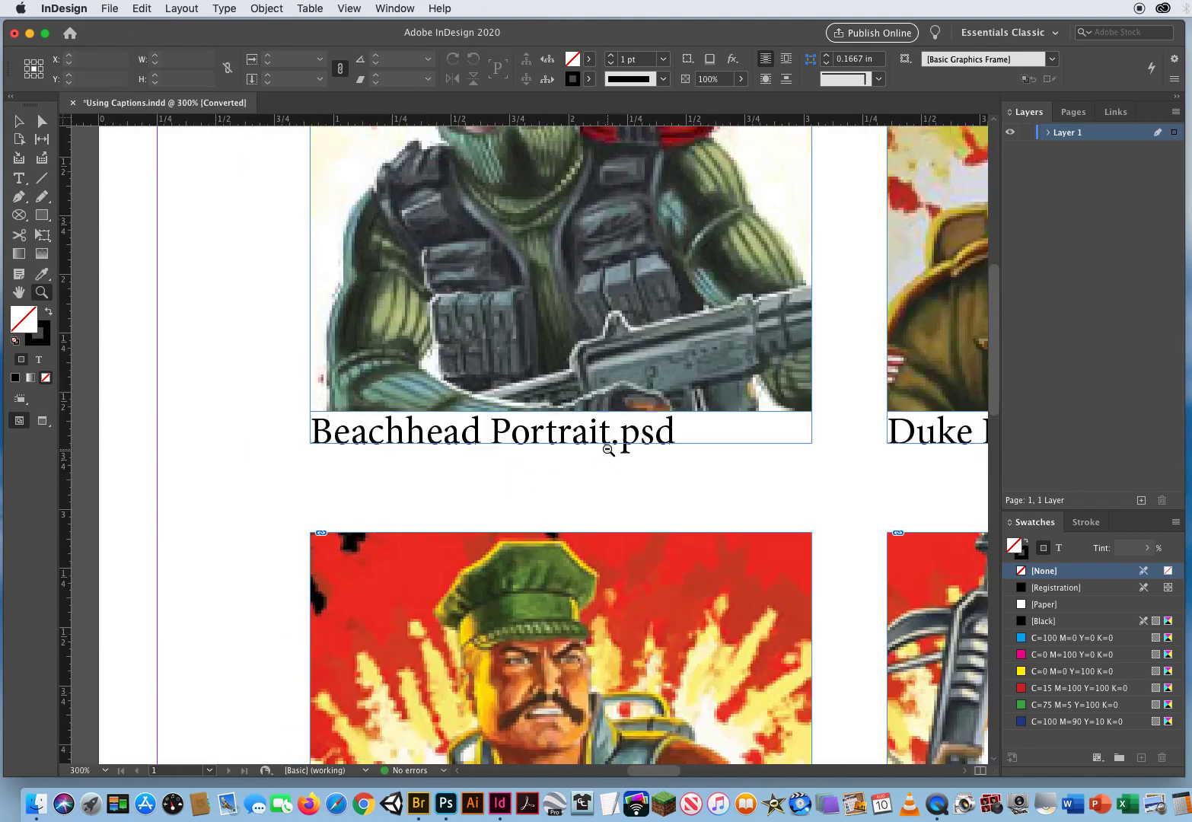
alt+click(608, 450)
alt+click(609, 449)
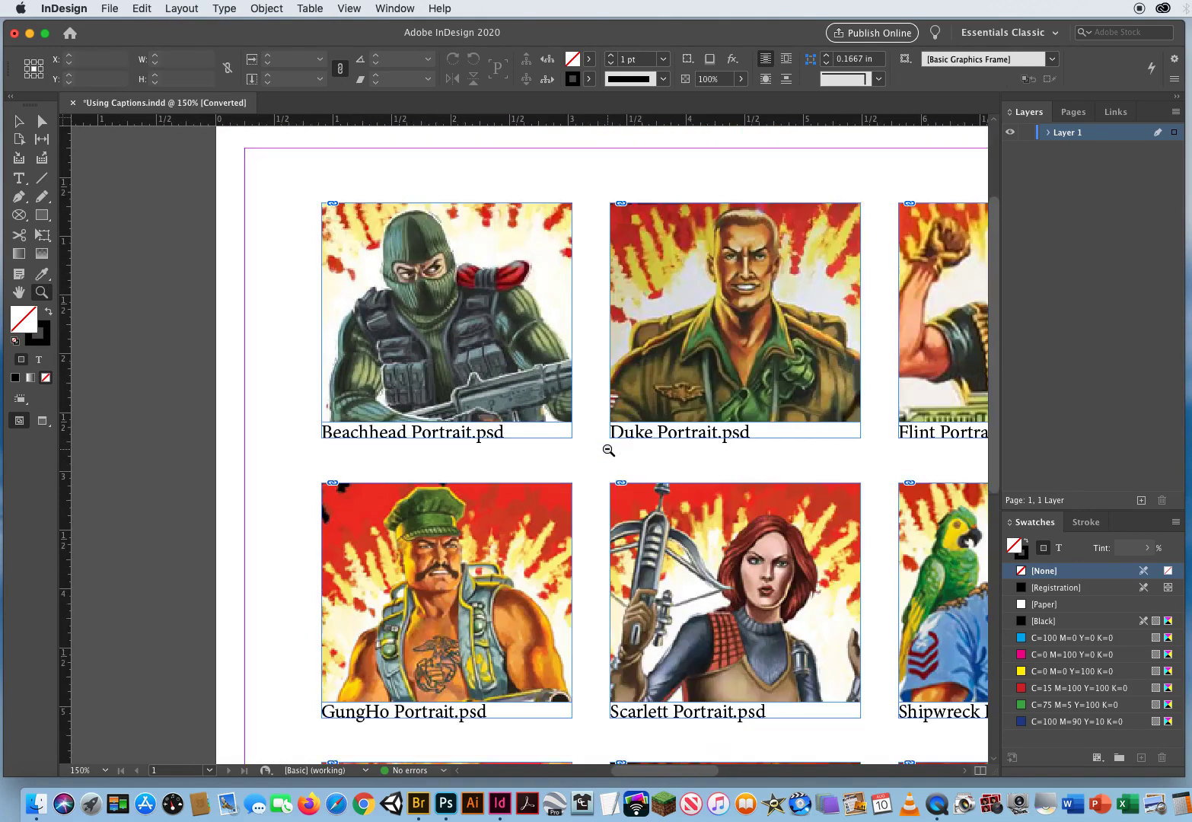
alt+click(613, 451)
alt+click(613, 451)
drag(634, 472, 564, 383)
click(18, 120)
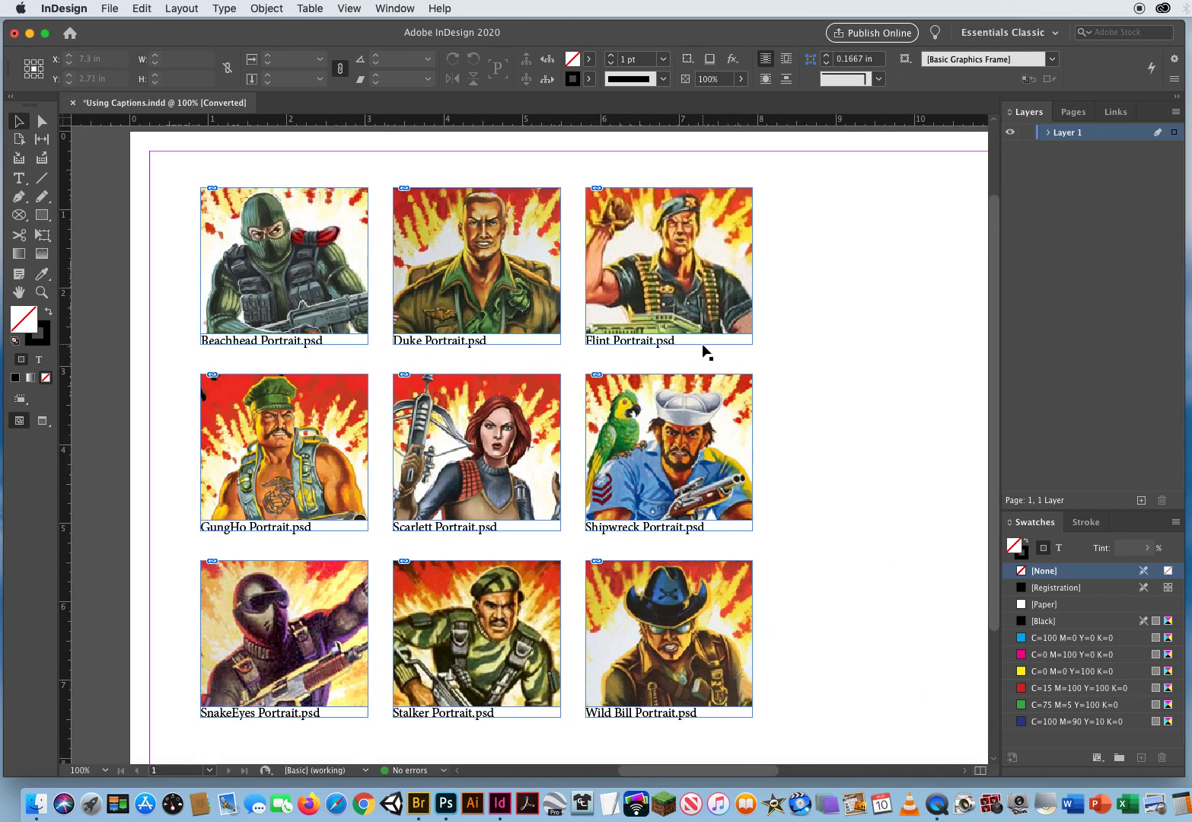
drag(705, 344, 710, 349)
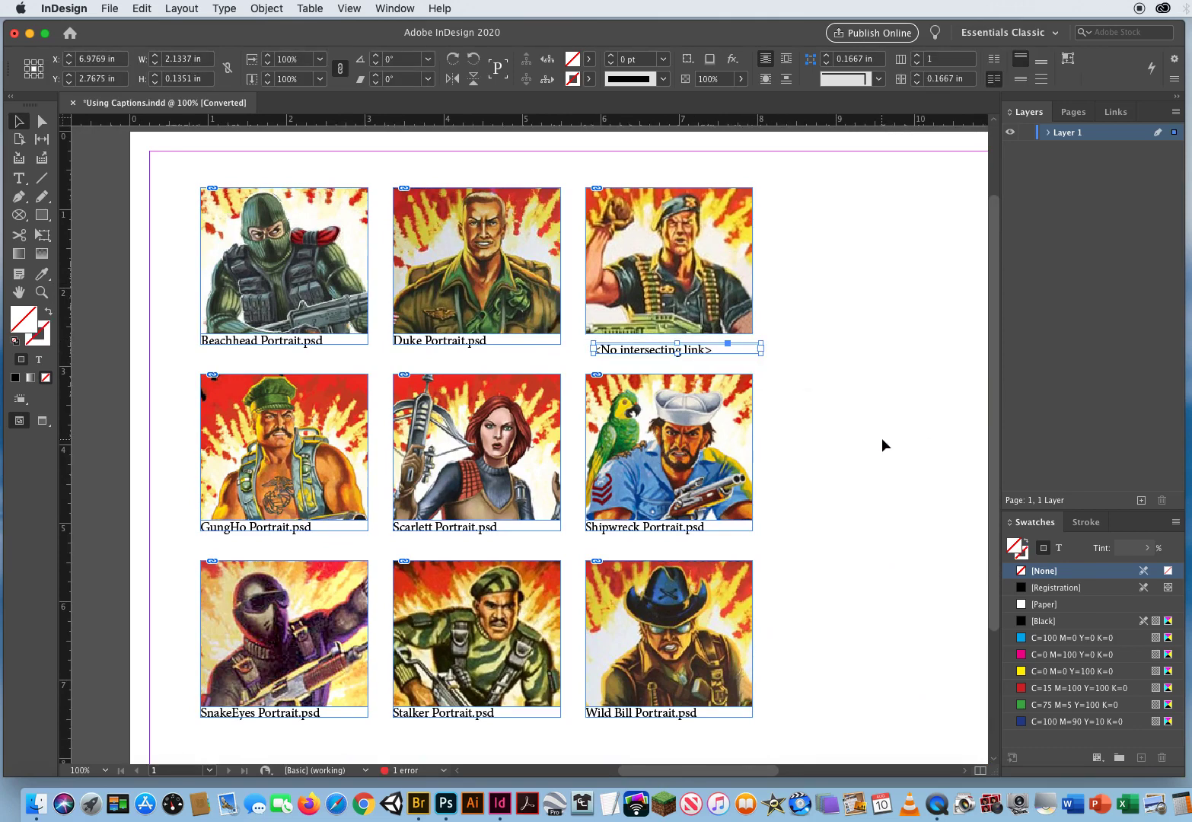
key(super+z)
- Duplicate the Flint, Shipwreck and Wild Bill column with its captions about 3.6 in to the right, and preview the page without frame edges
drag(874, 434, 569, 368)
drag(545, 187, 323, 726)
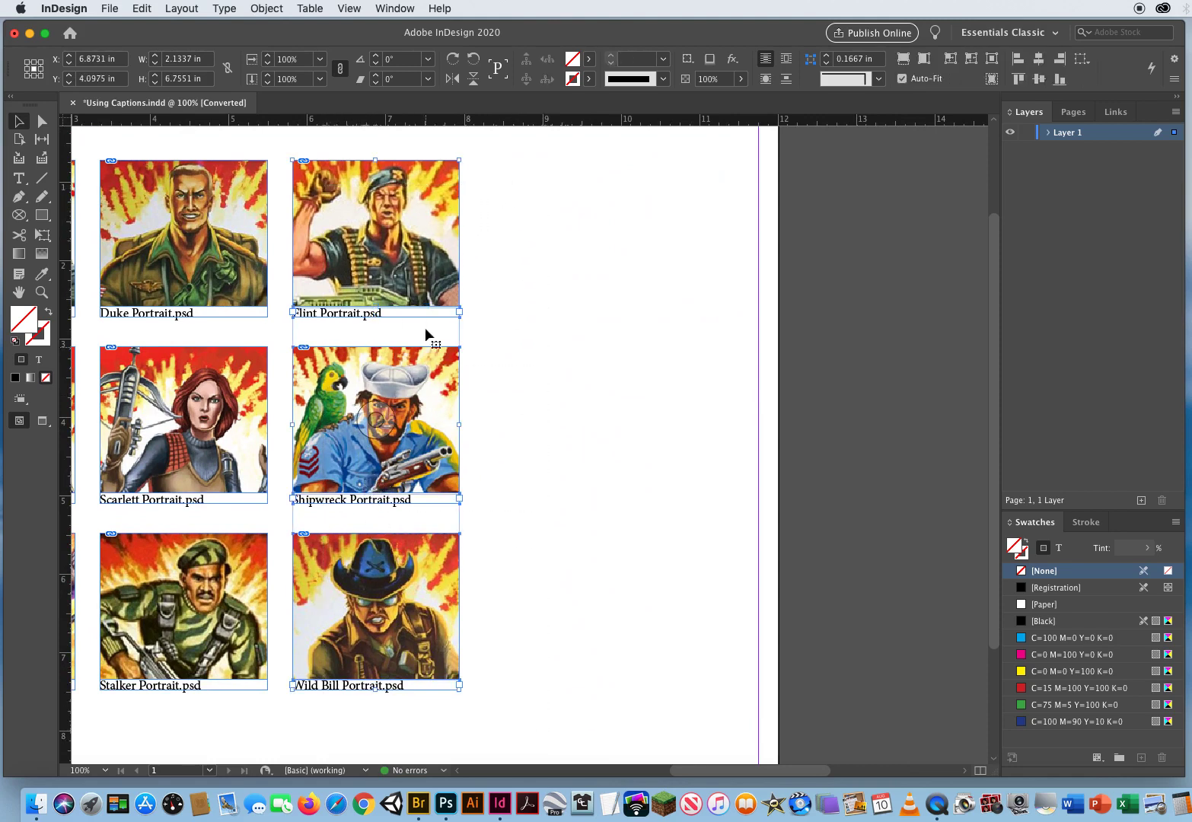
drag(317, 219, 604, 235)
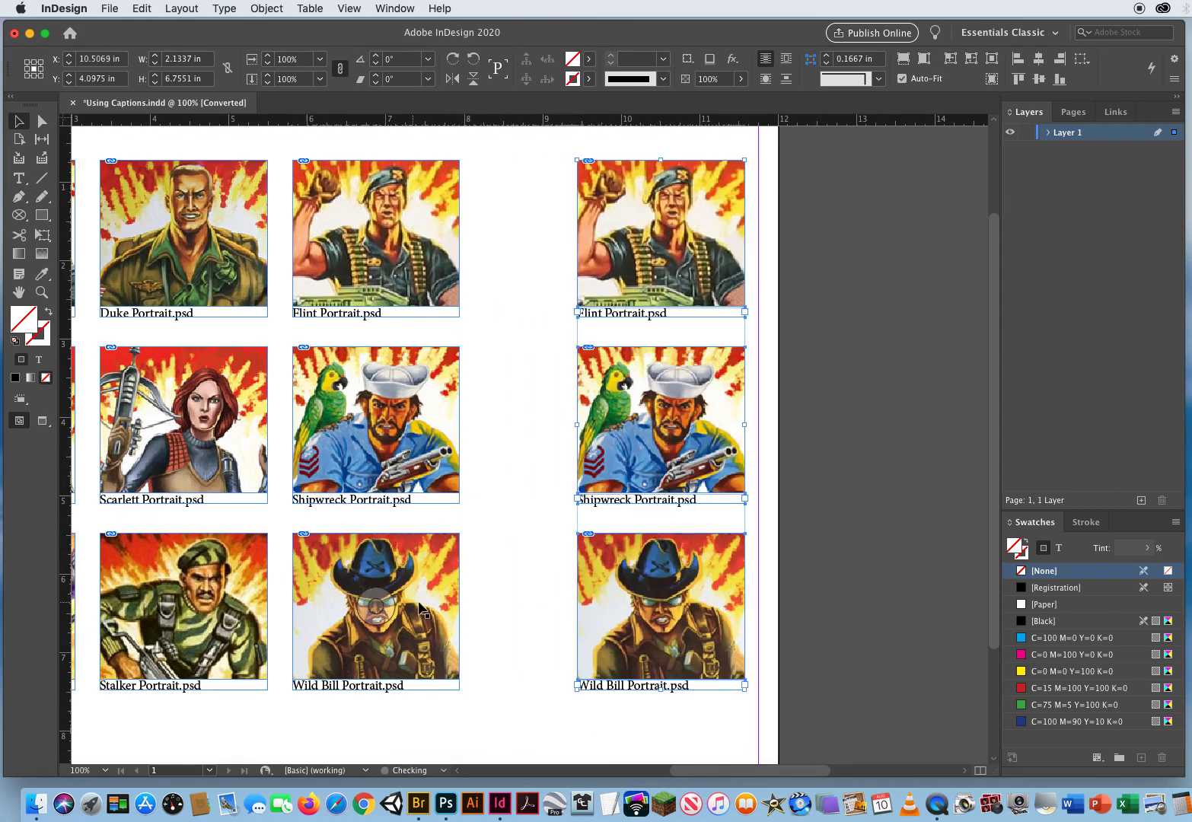
click(523, 555)
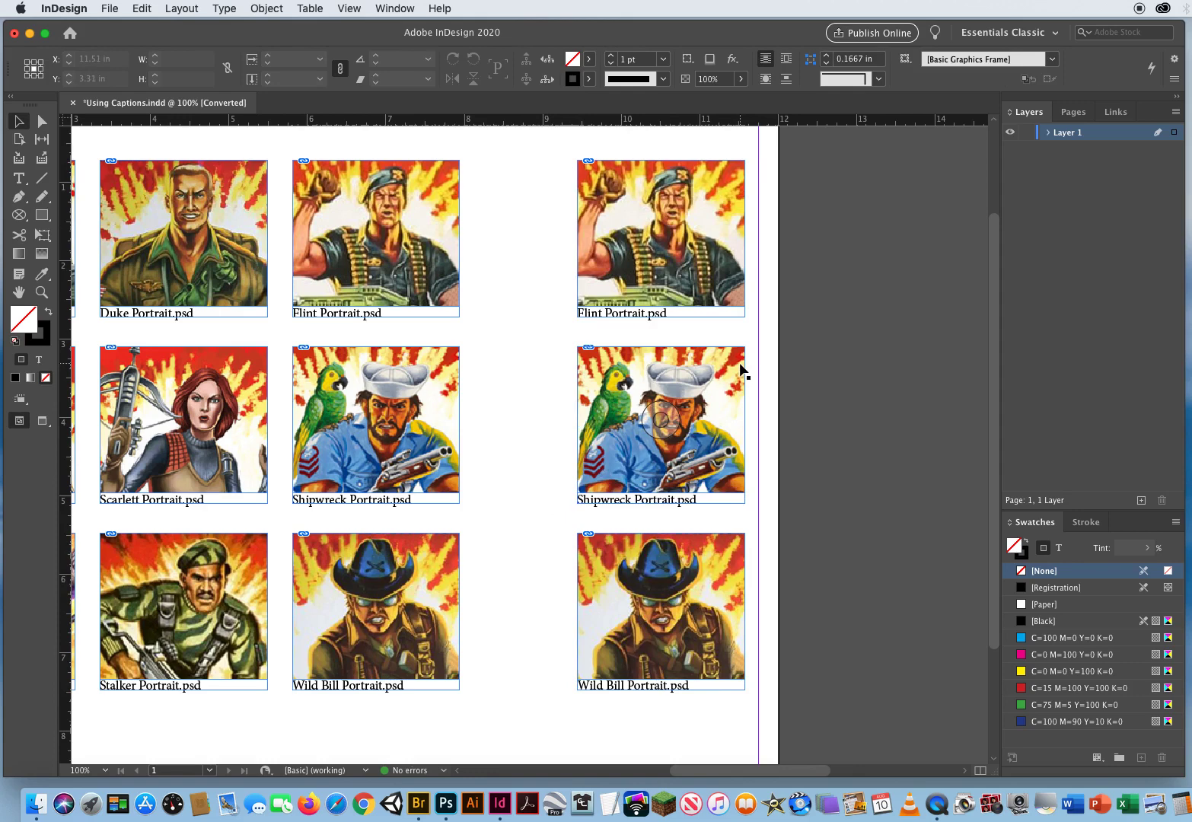
key(w)
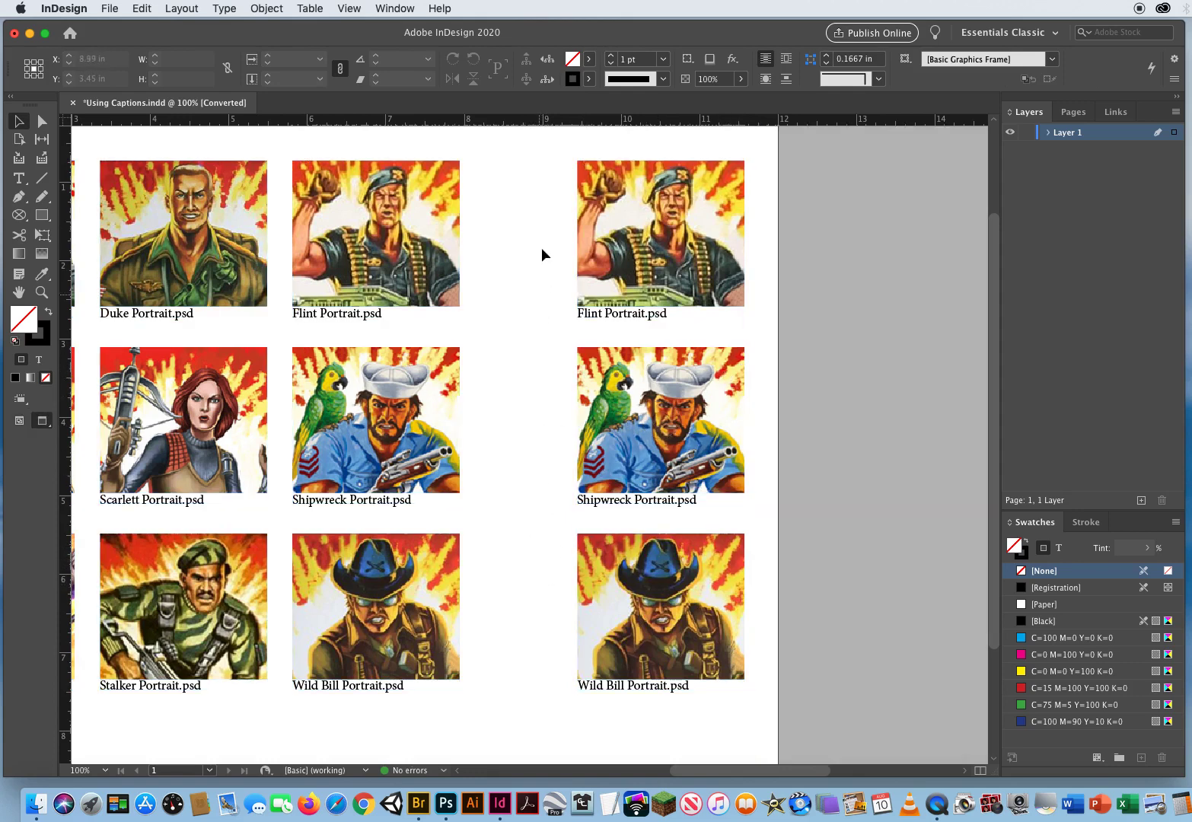
- Apply a 3 pt black stroke to the duplicated column's portraits and caption frames, and deselect them
drag(539, 185, 717, 702)
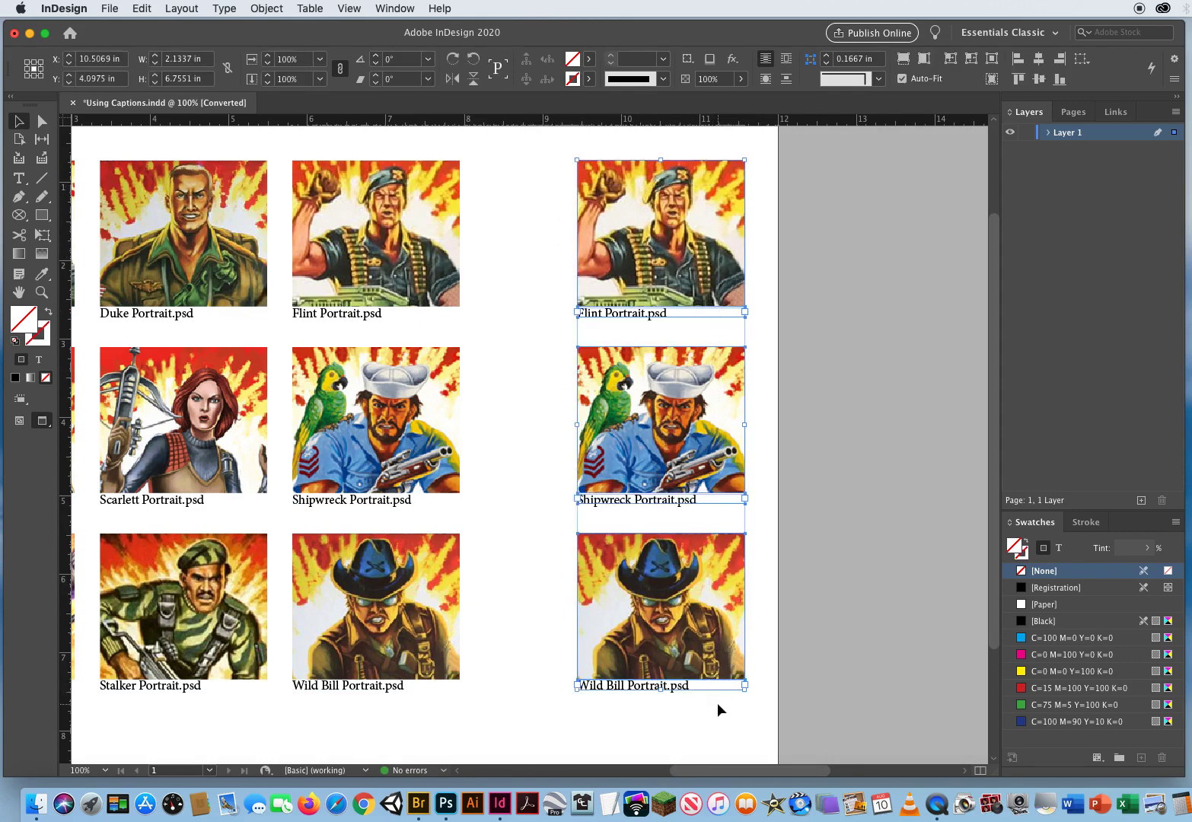
click(644, 61)
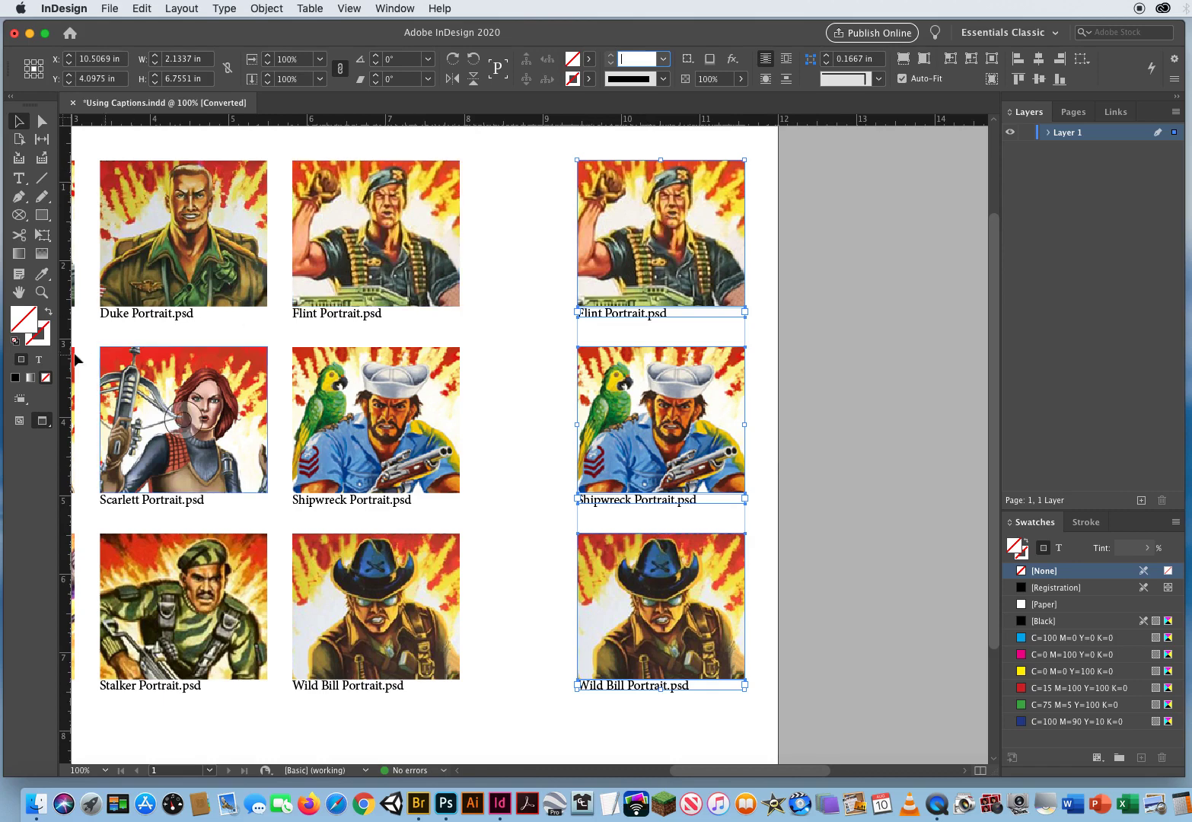
click(43, 339)
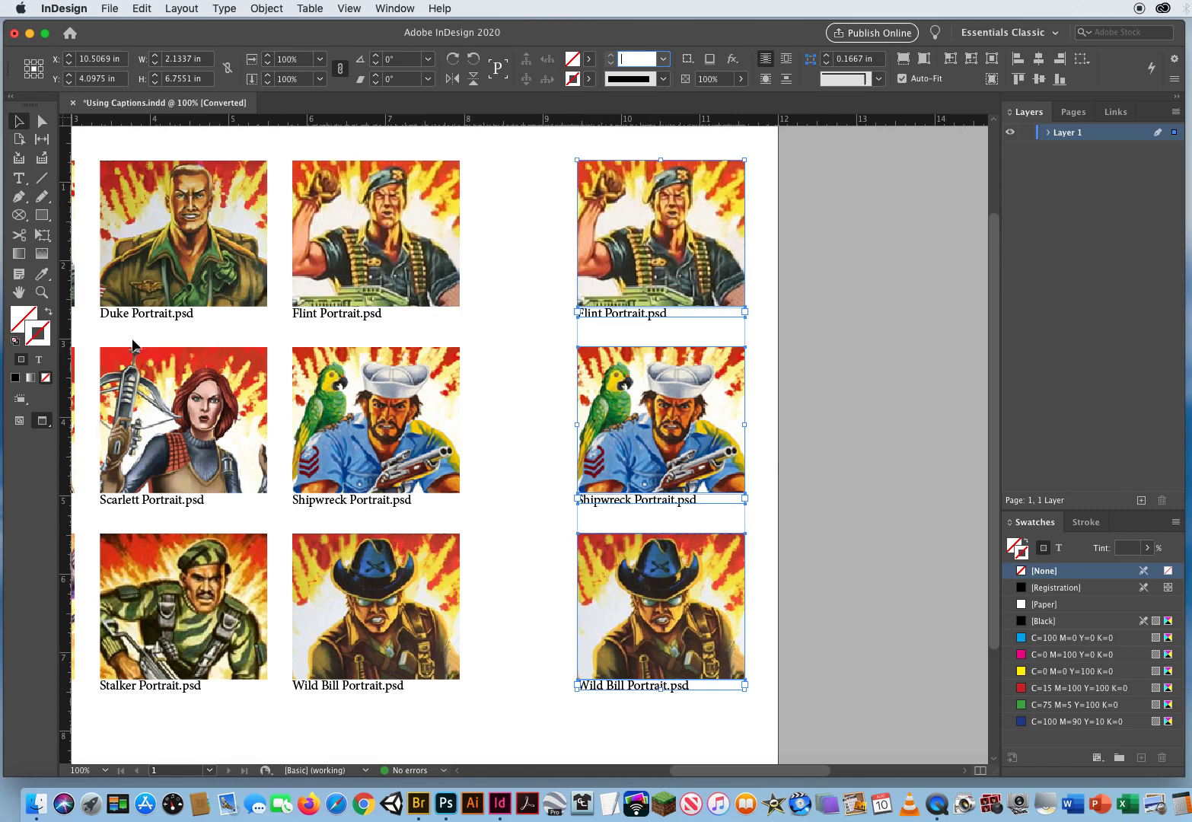
click(1050, 623)
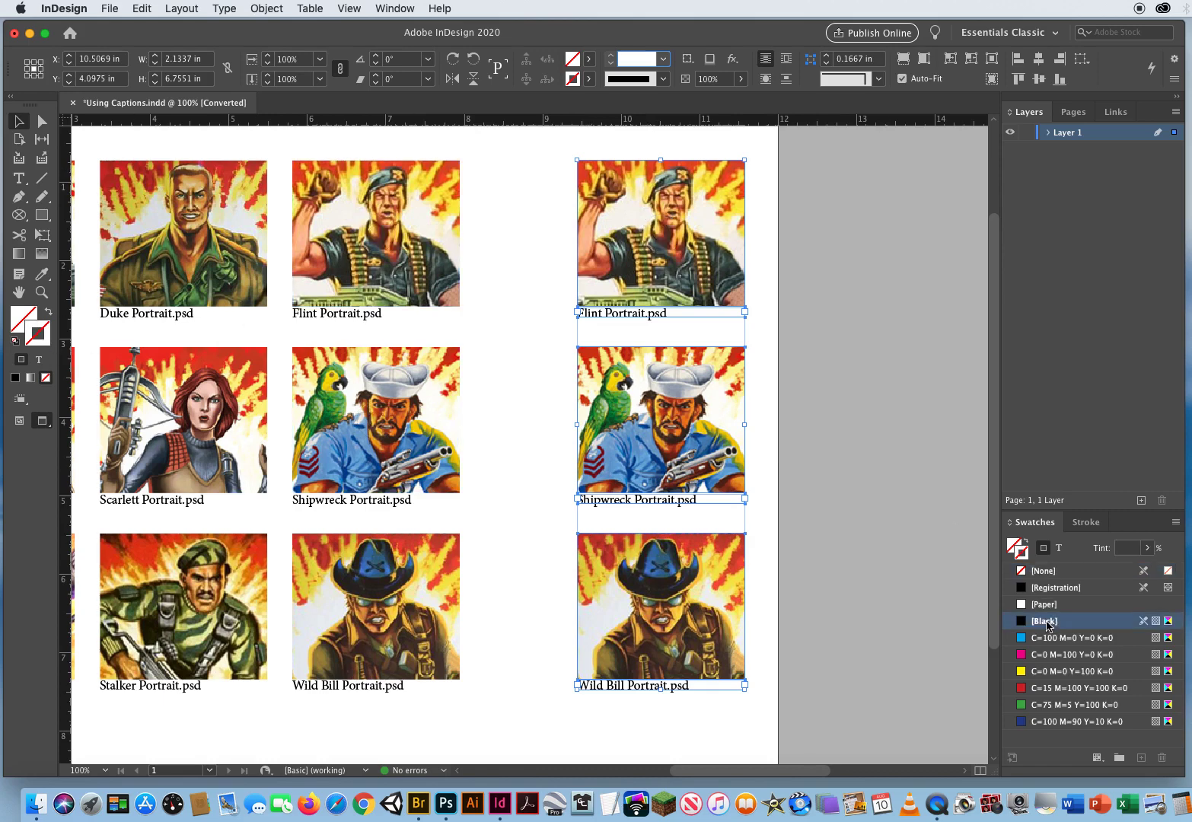
click(612, 56)
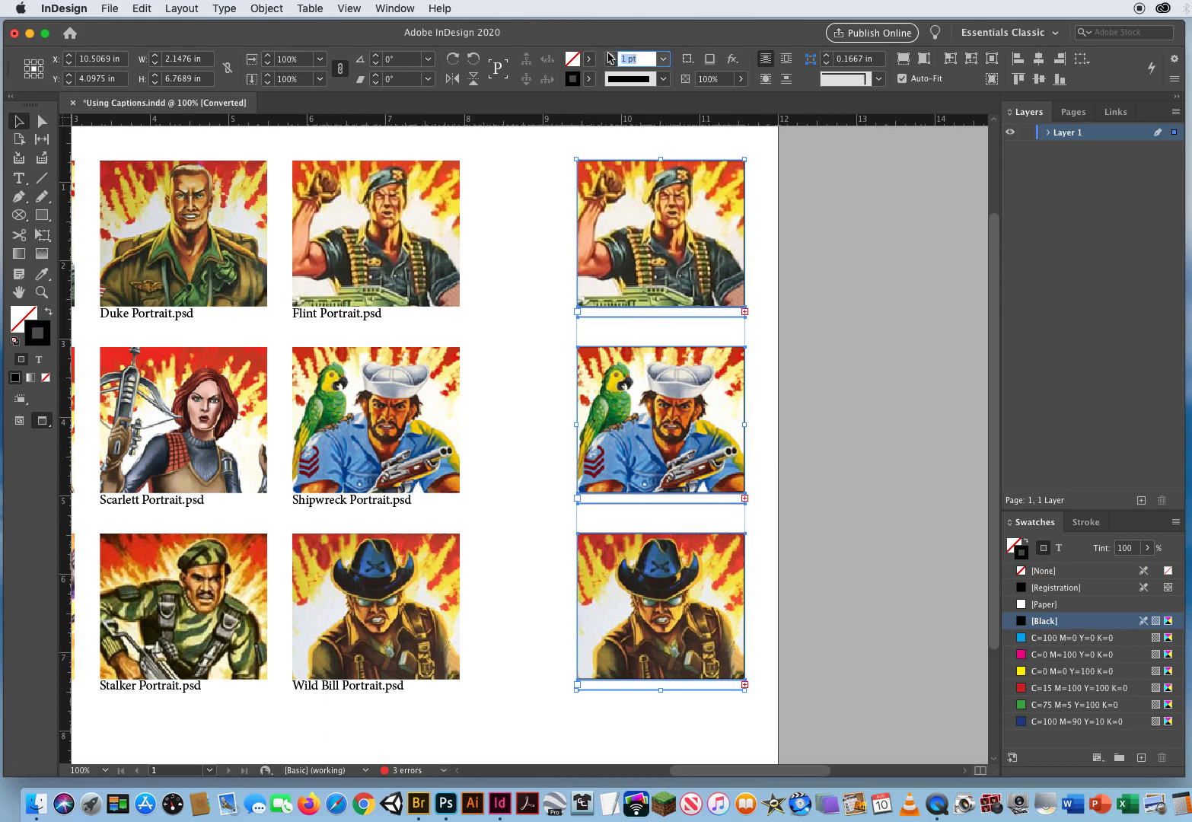
click(775, 359)
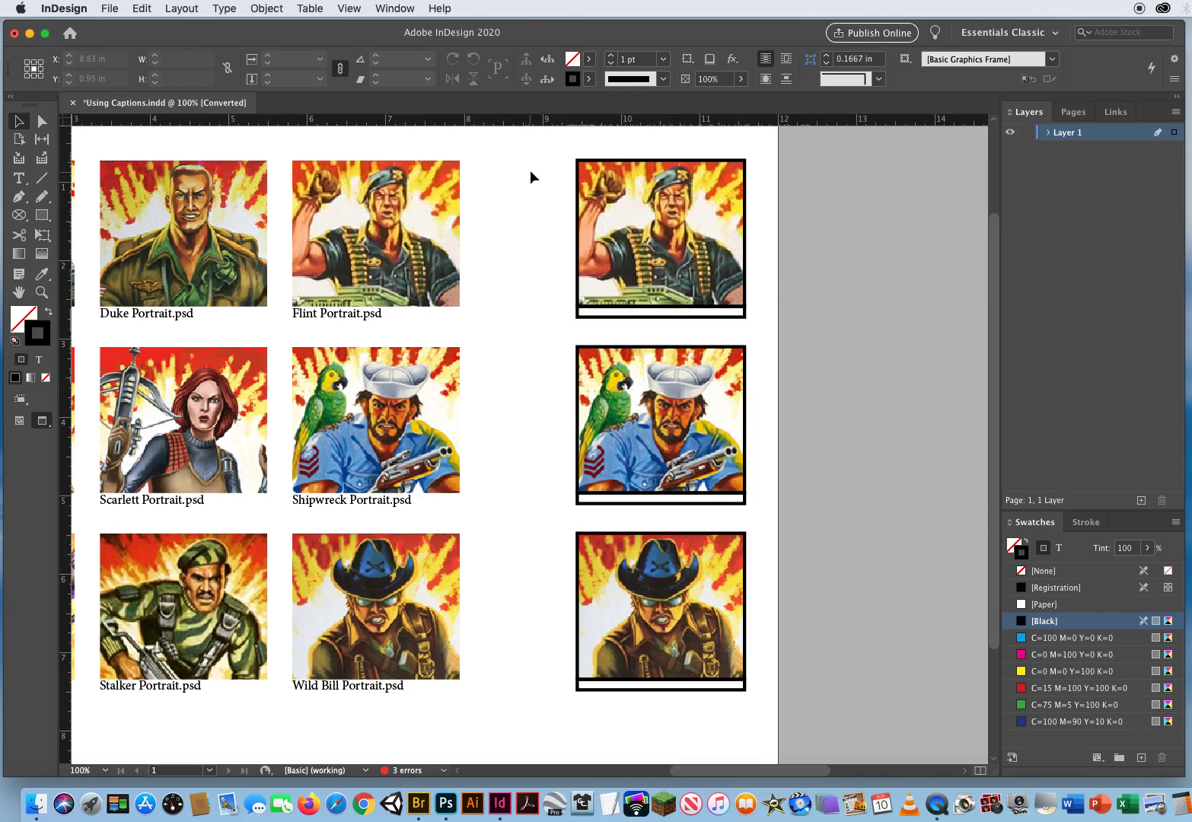
- Set the stroke of the duplicated column's portraits and captions to None, and deselect them
drag(555, 203, 762, 733)
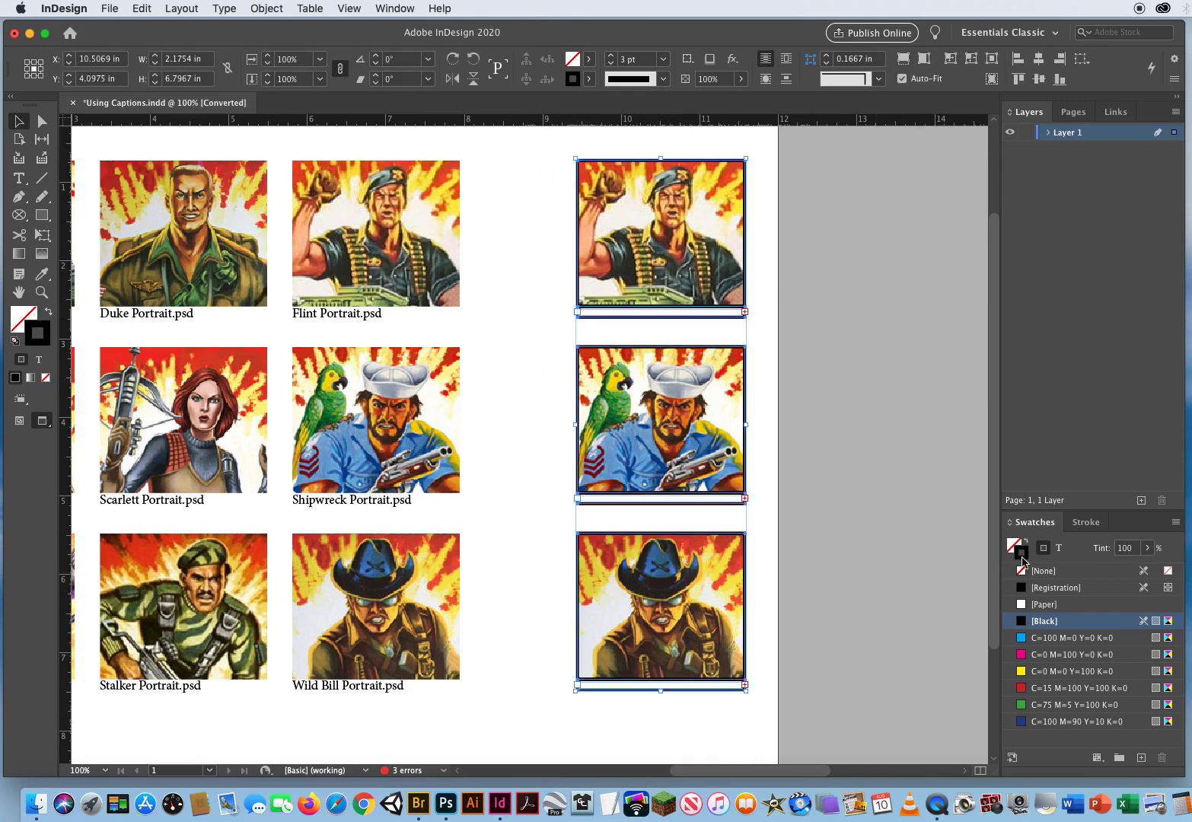
click(1047, 579)
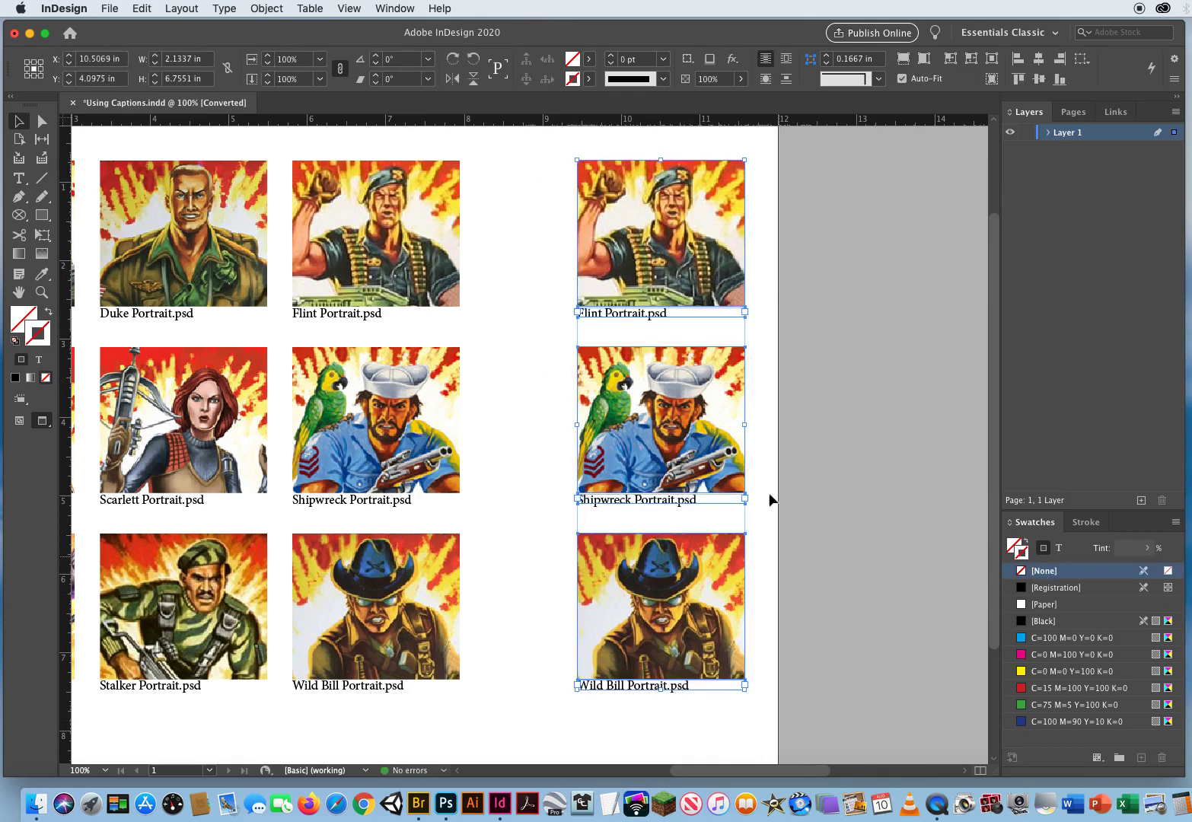
click(801, 450)
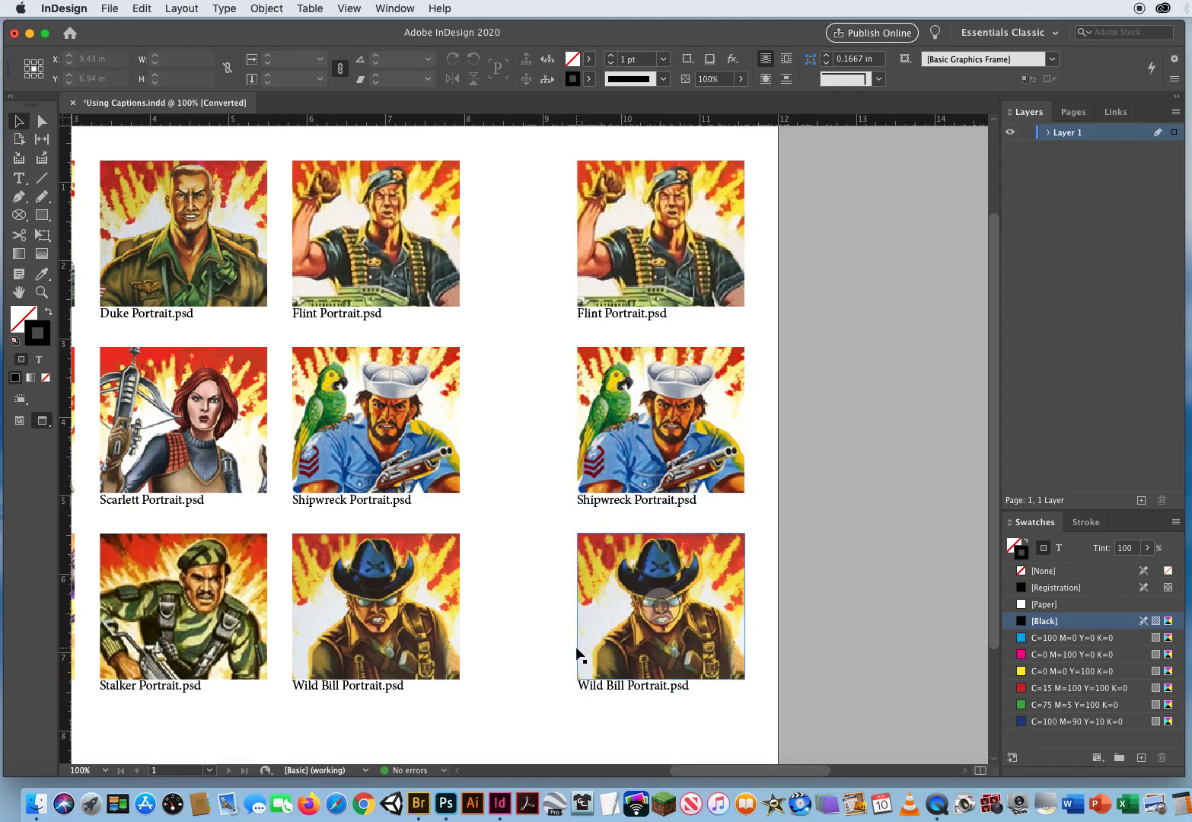
- Delete the duplicated Flint, Shipwreck and Wild Bill column along with its captions
drag(523, 647, 733, 633)
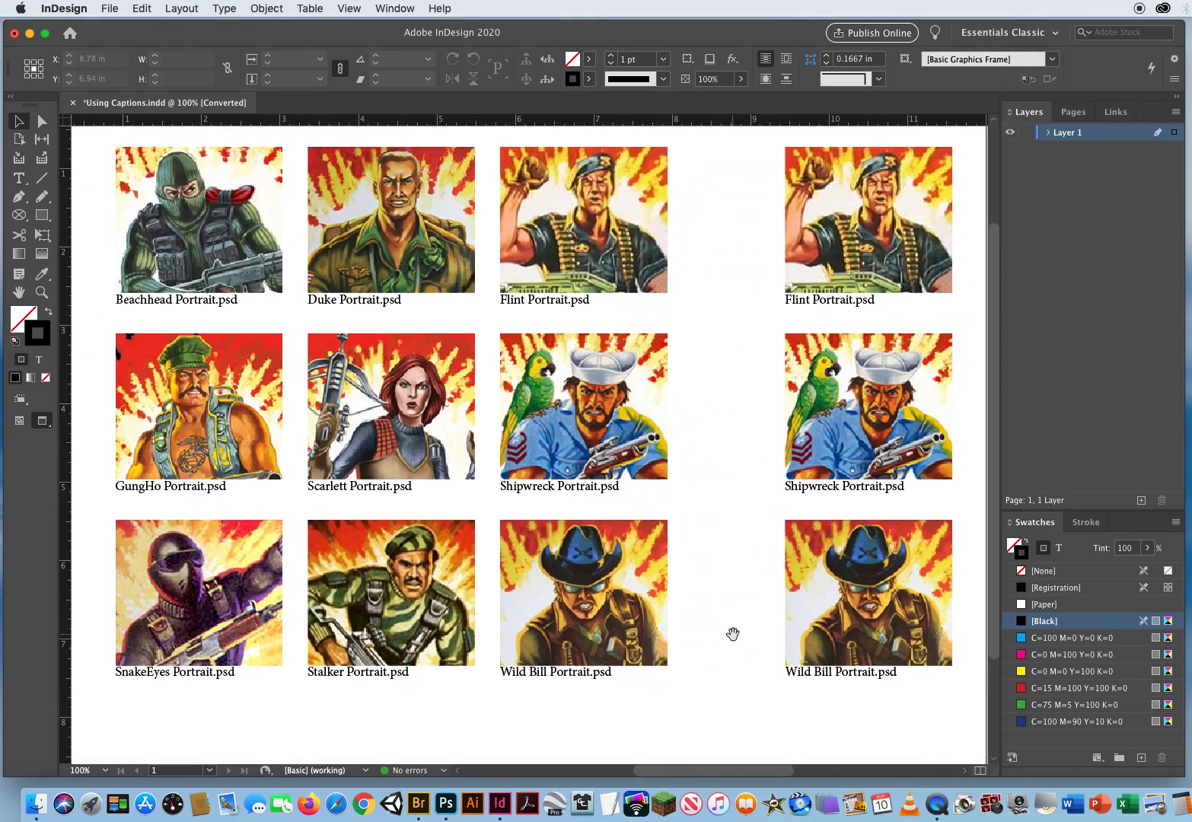
drag(735, 185, 914, 717)
key(Delete)
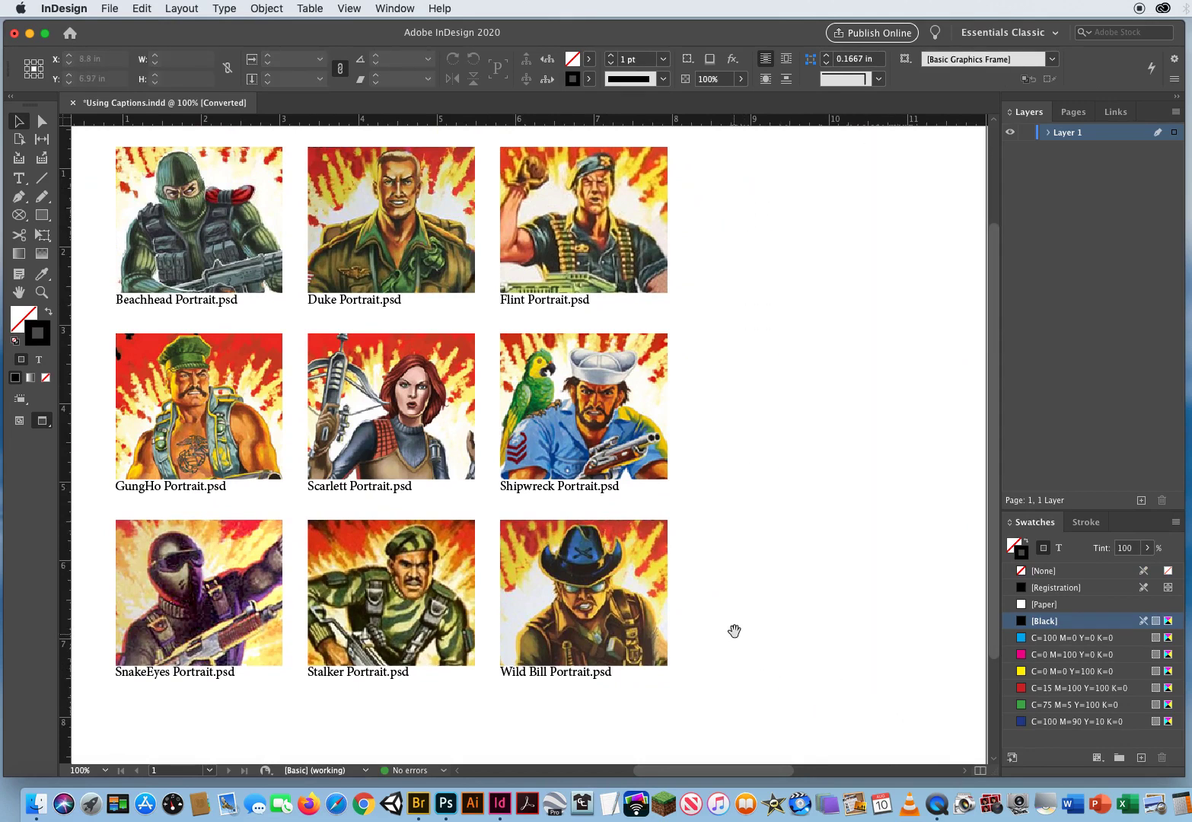
- Open Caption Setup with all portraits and captions selected, set the caption offset to 0.25 in, and deselect everything
drag(735, 631, 813, 675)
drag(798, 244, 149, 741)
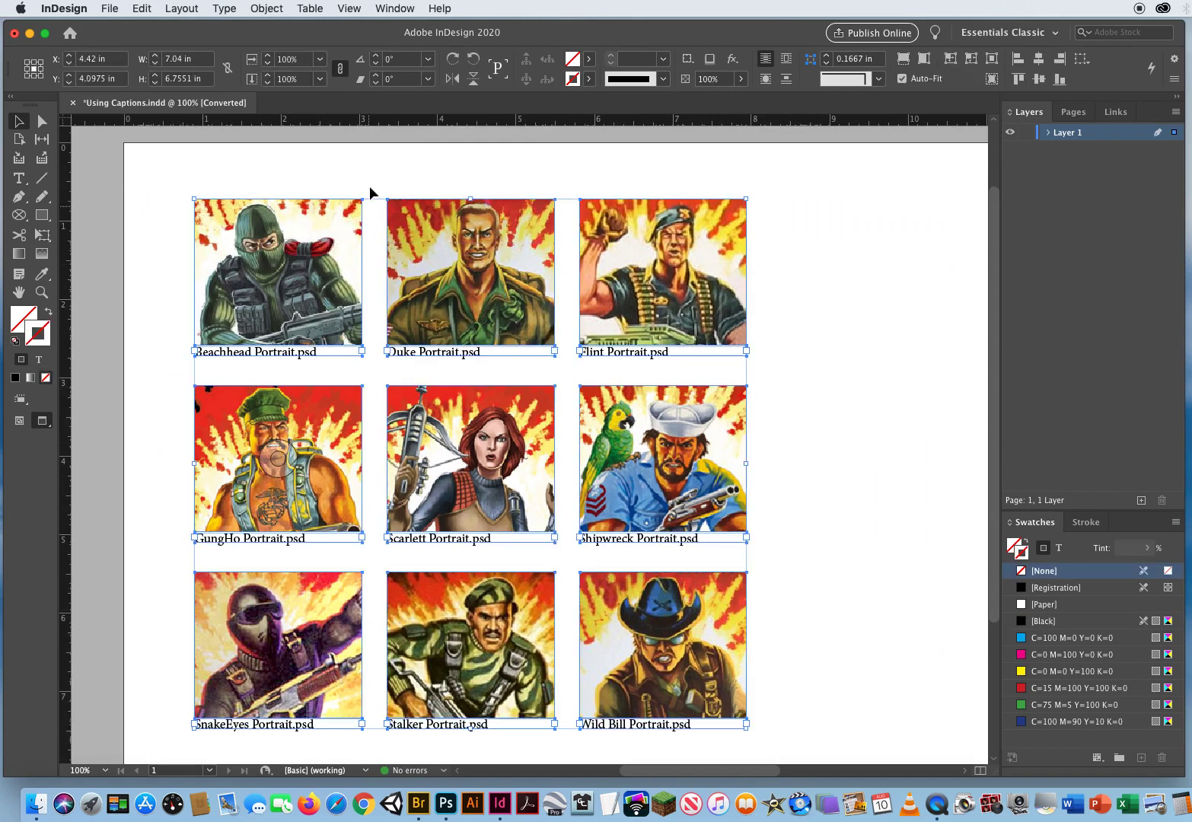
click(272, 10)
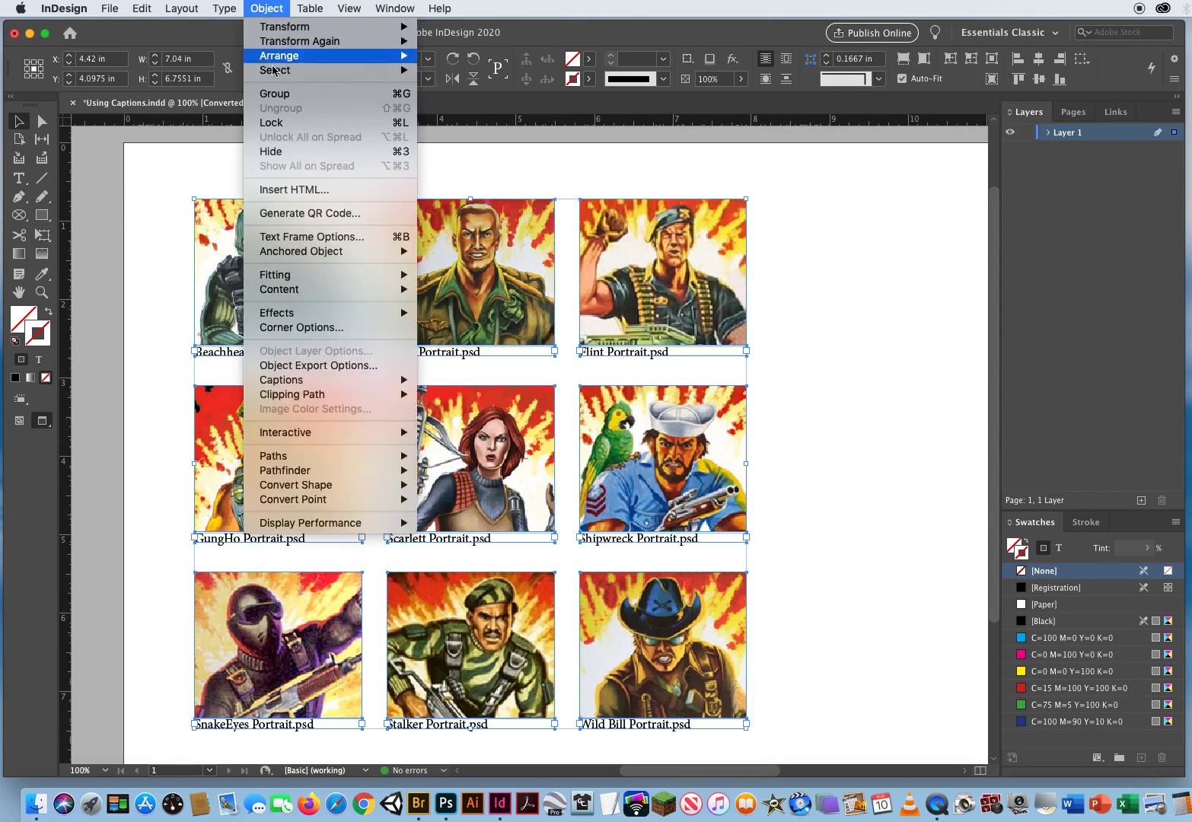
mouse_move(276, 382)
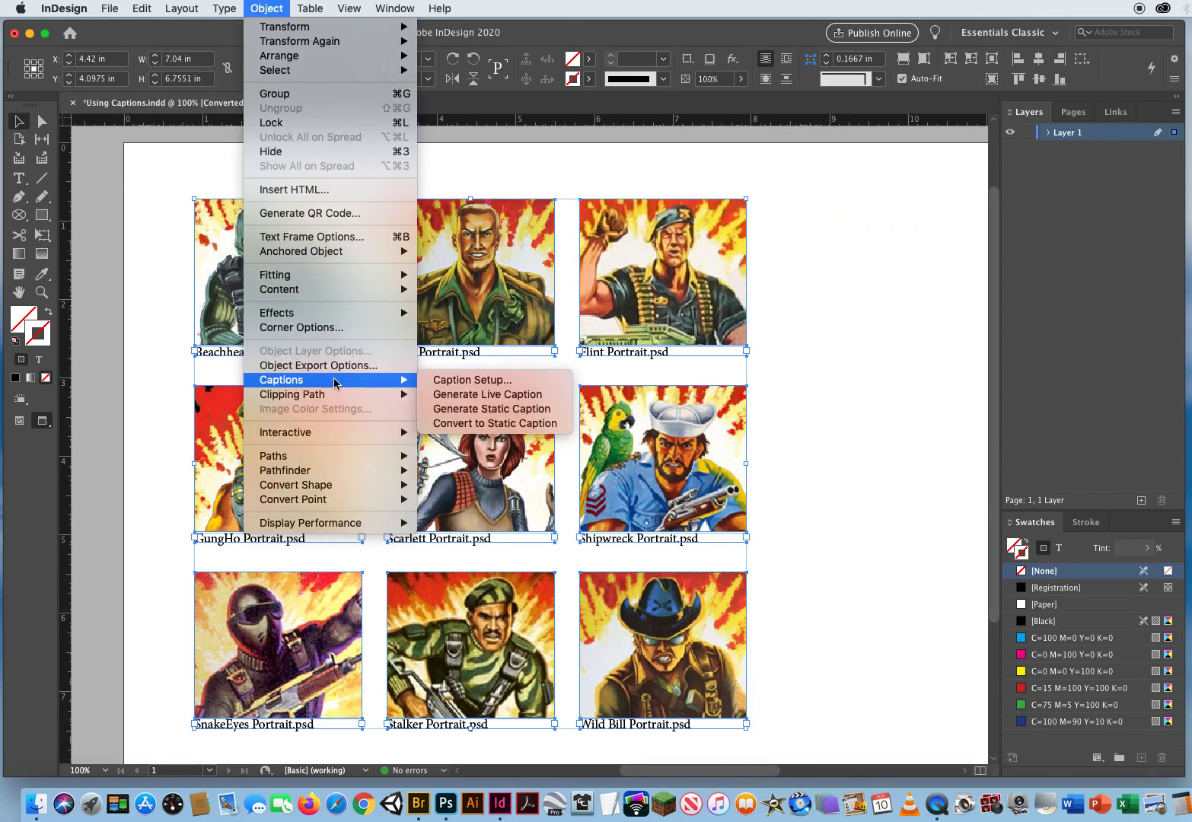
click(441, 380)
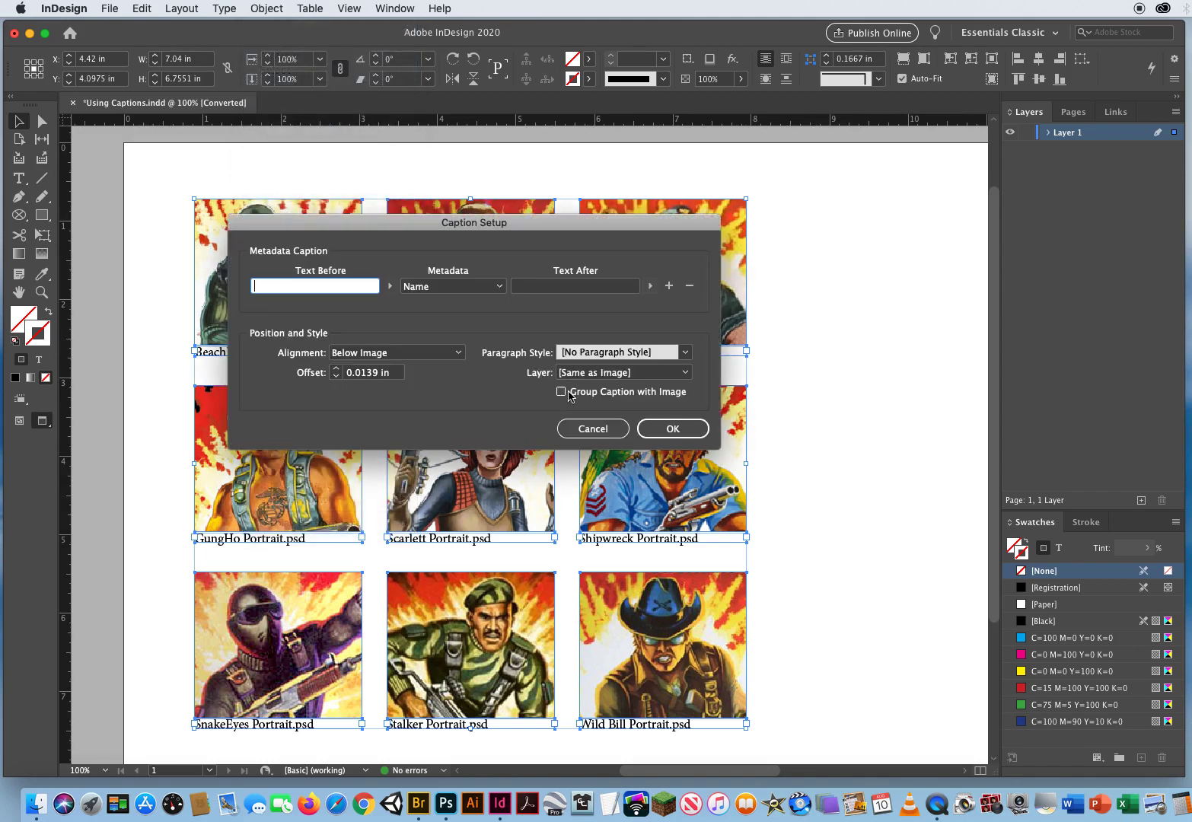
drag(528, 225, 746, 198)
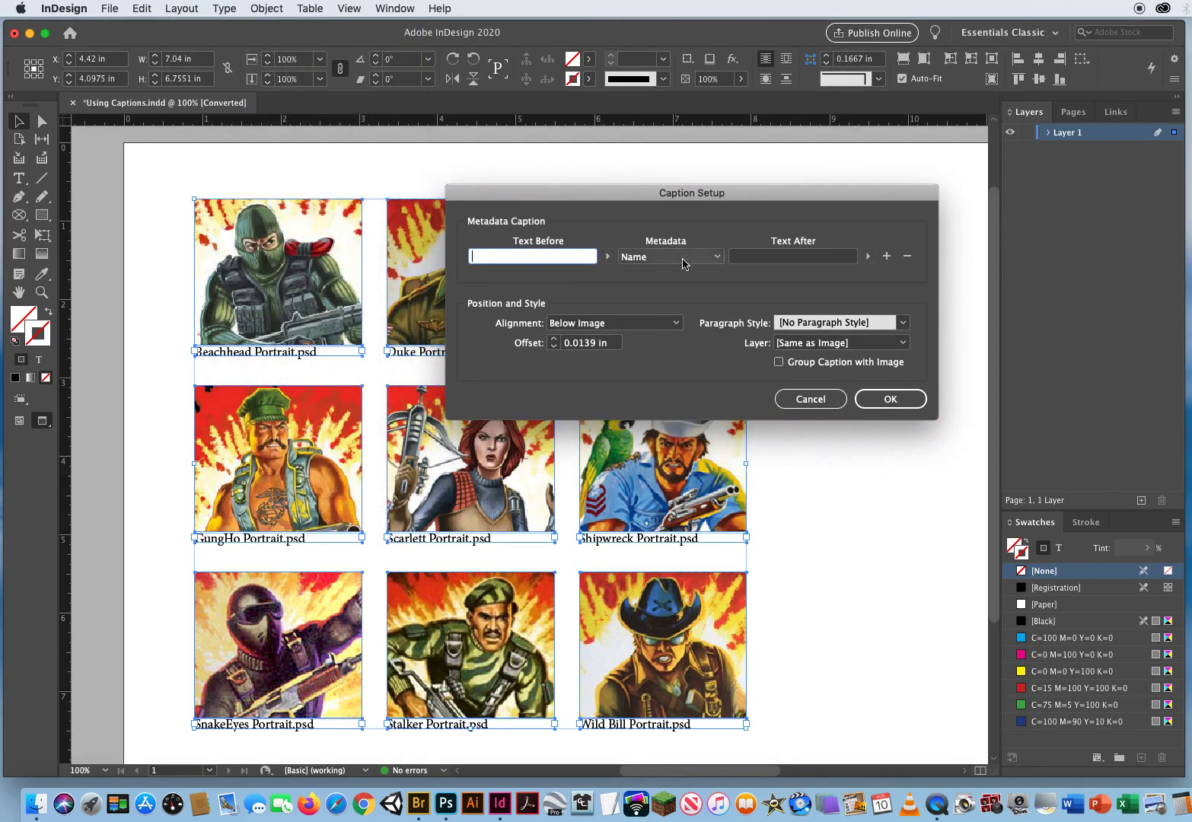
click(554, 340)
click(555, 341)
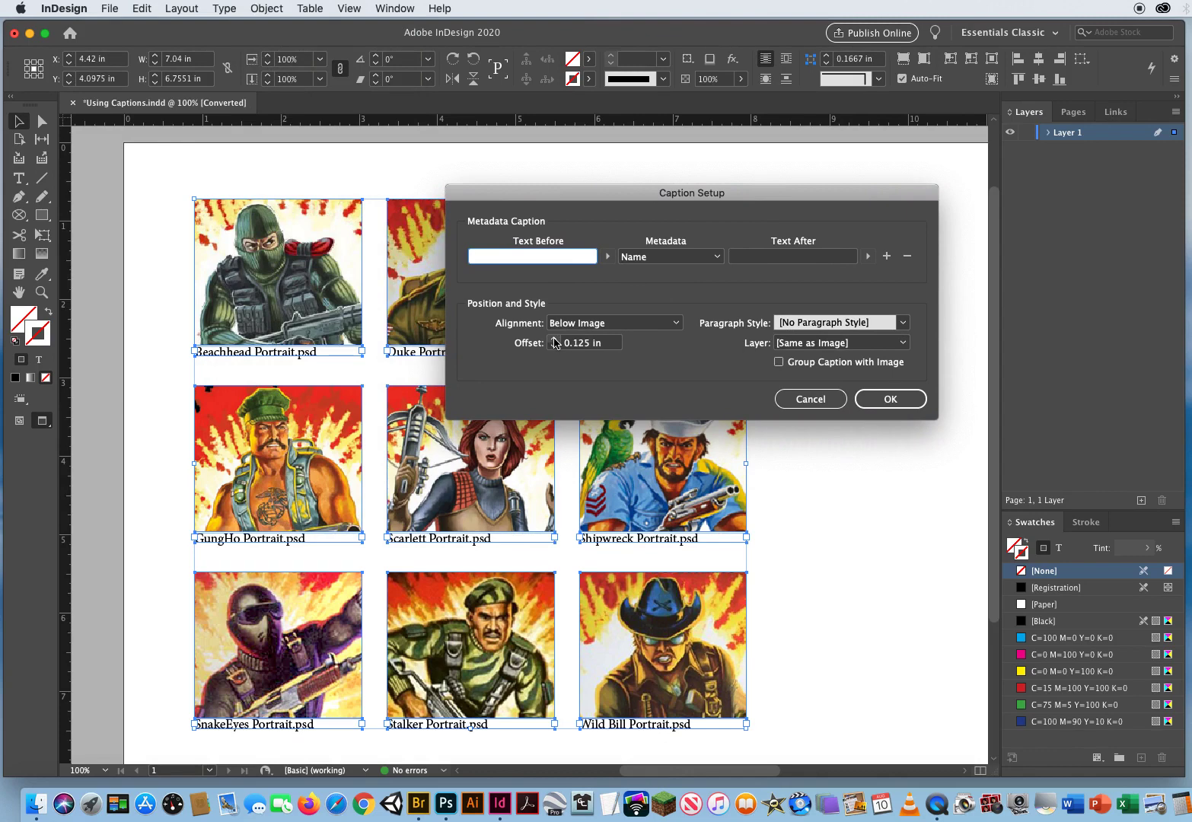
click(554, 340)
click(887, 399)
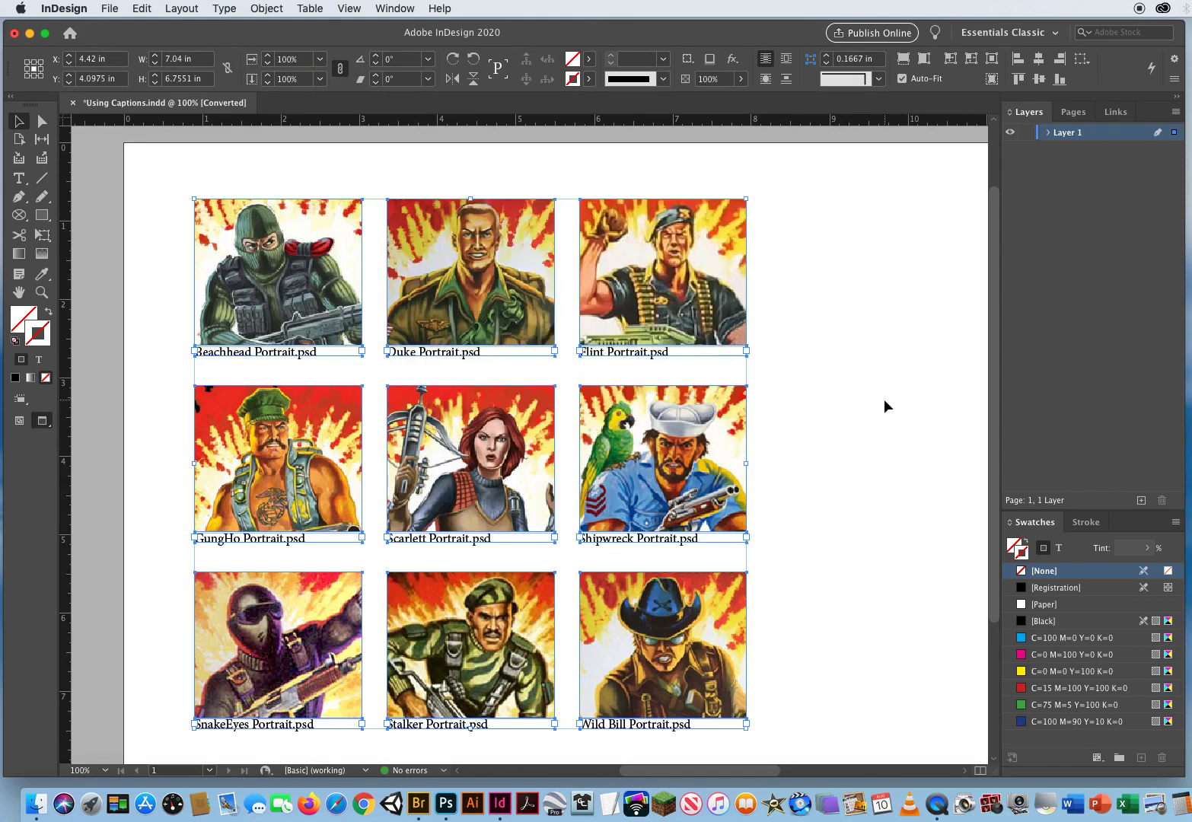
click(817, 406)
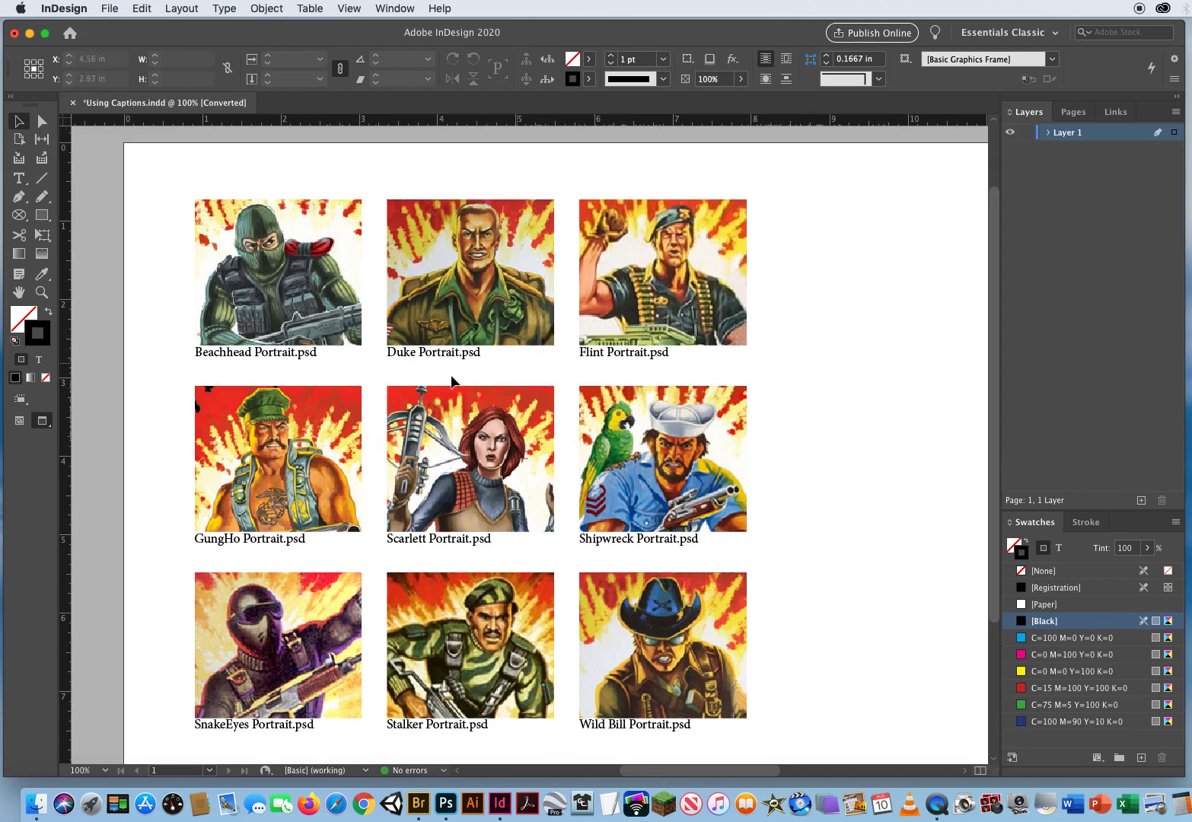
- Delete the caption frames beneath all three rows of portraits
drag(178, 373, 707, 354)
key(Delete)
drag(186, 554, 570, 547)
key(Delete)
drag(242, 750, 647, 719)
key(Delete)
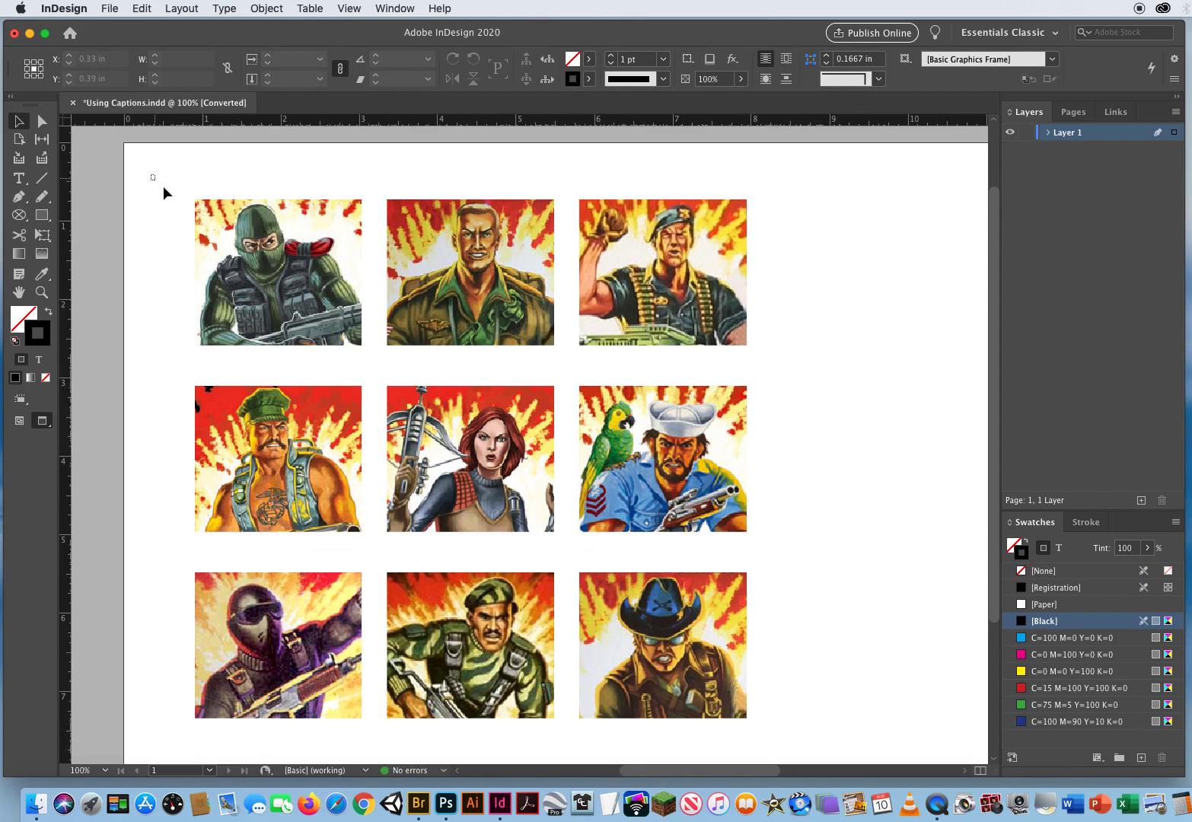
- Select all nine portraits, try smaller caption offsets in Caption Setup, and apply an offset of 0.25 in
drag(151, 174, 784, 709)
click(268, 9)
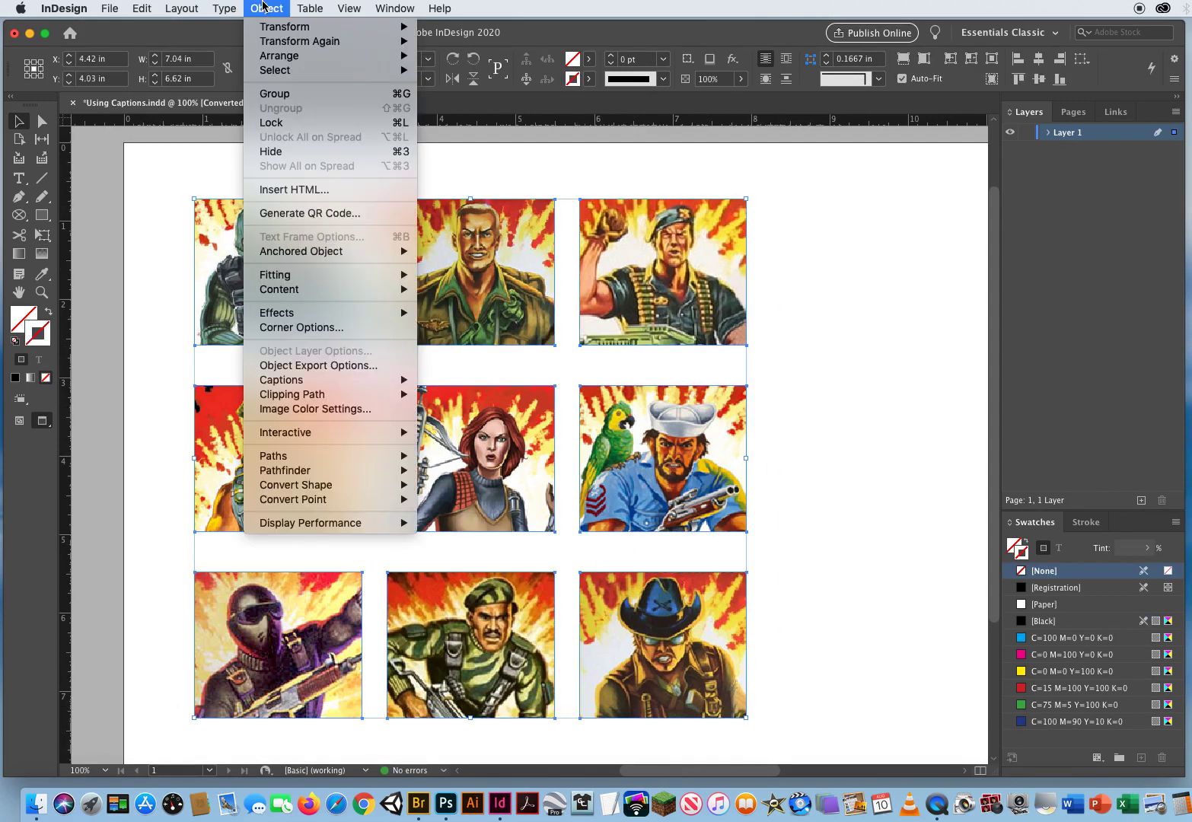
mouse_move(287, 382)
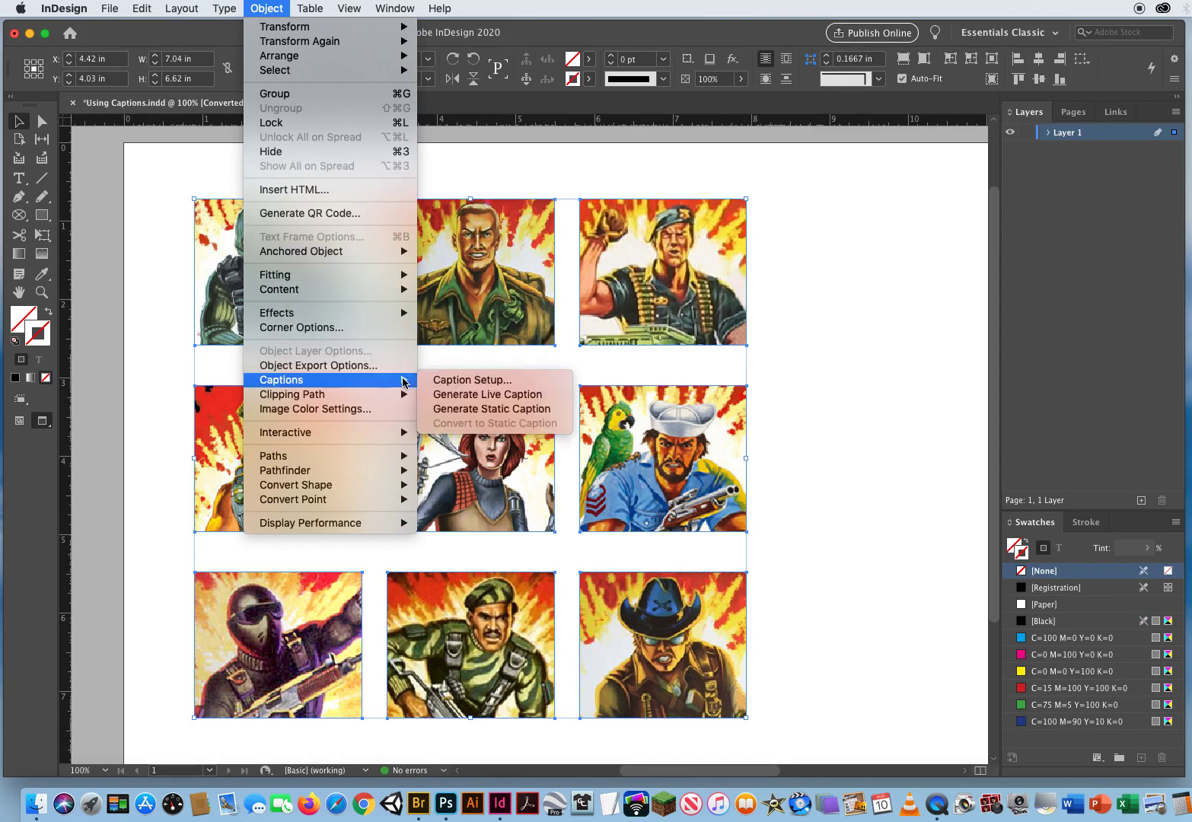
click(480, 381)
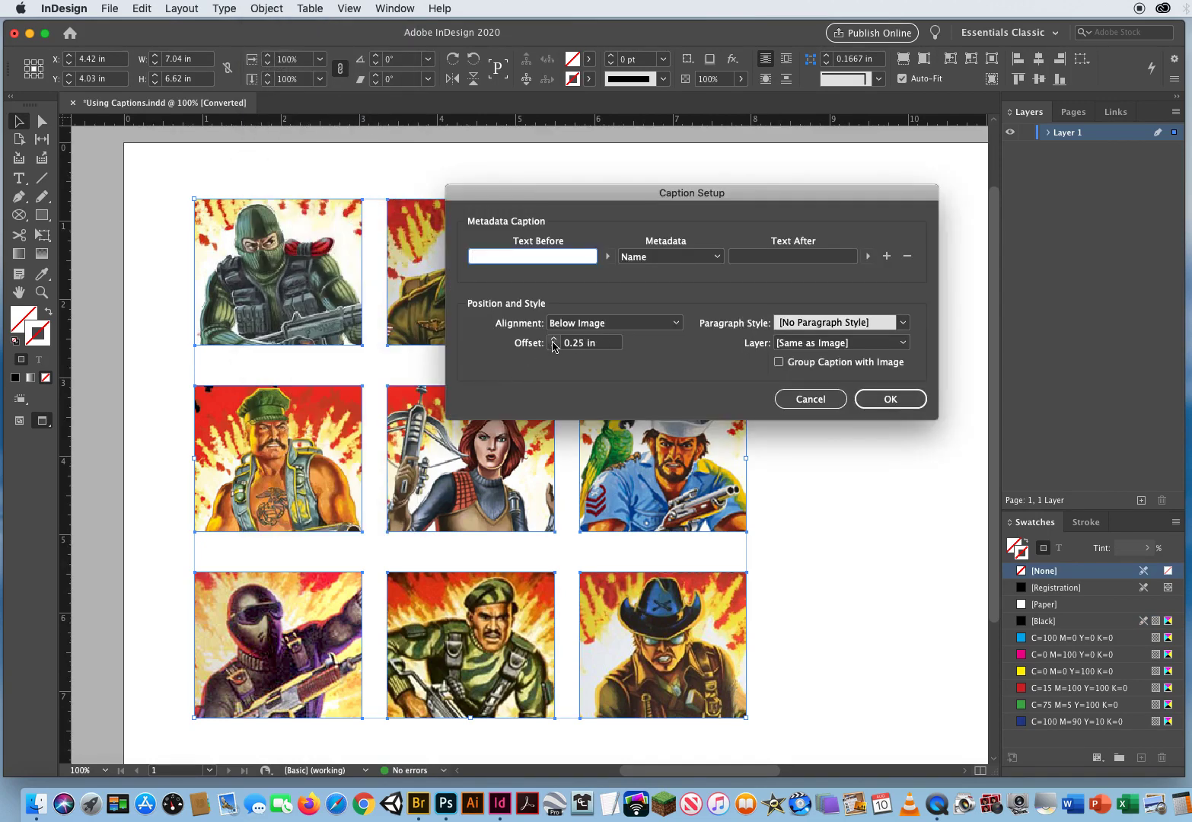
click(553, 347)
click(554, 348)
click(553, 347)
click(554, 348)
click(554, 338)
click(553, 339)
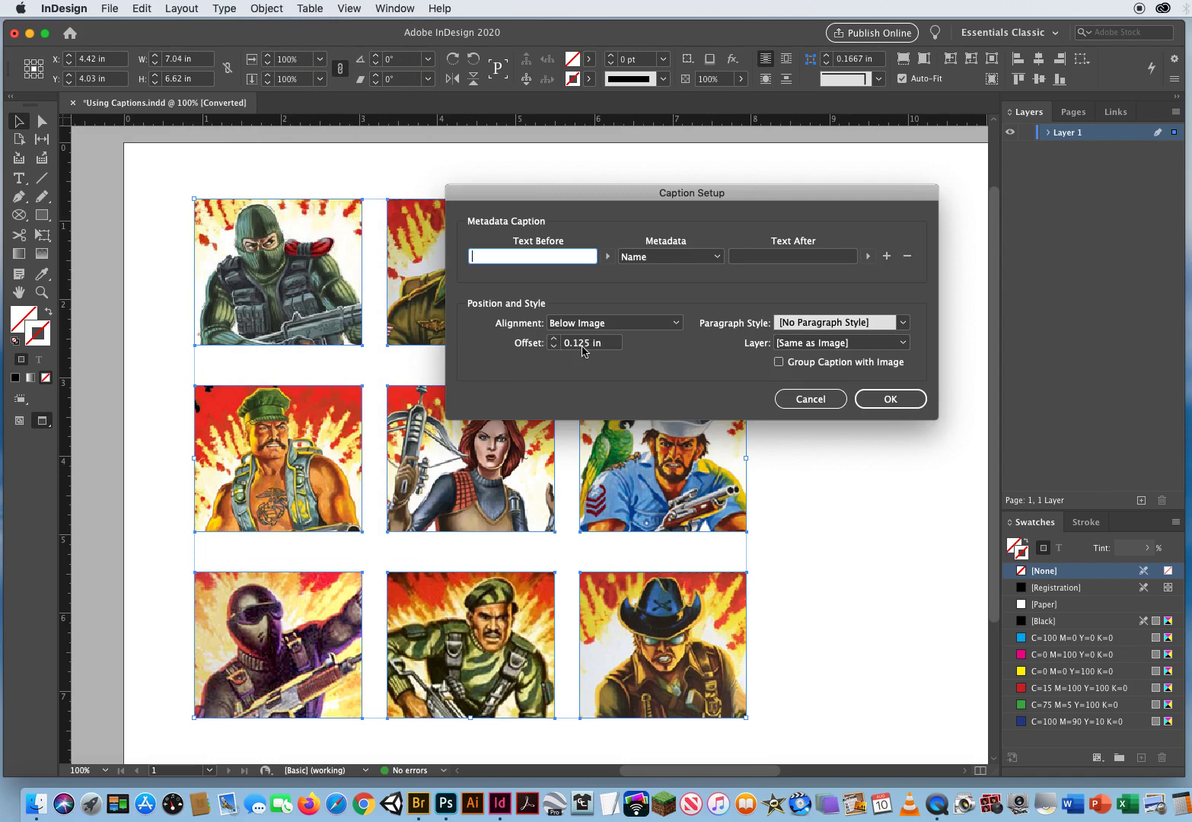
click(554, 339)
click(554, 339)
click(877, 403)
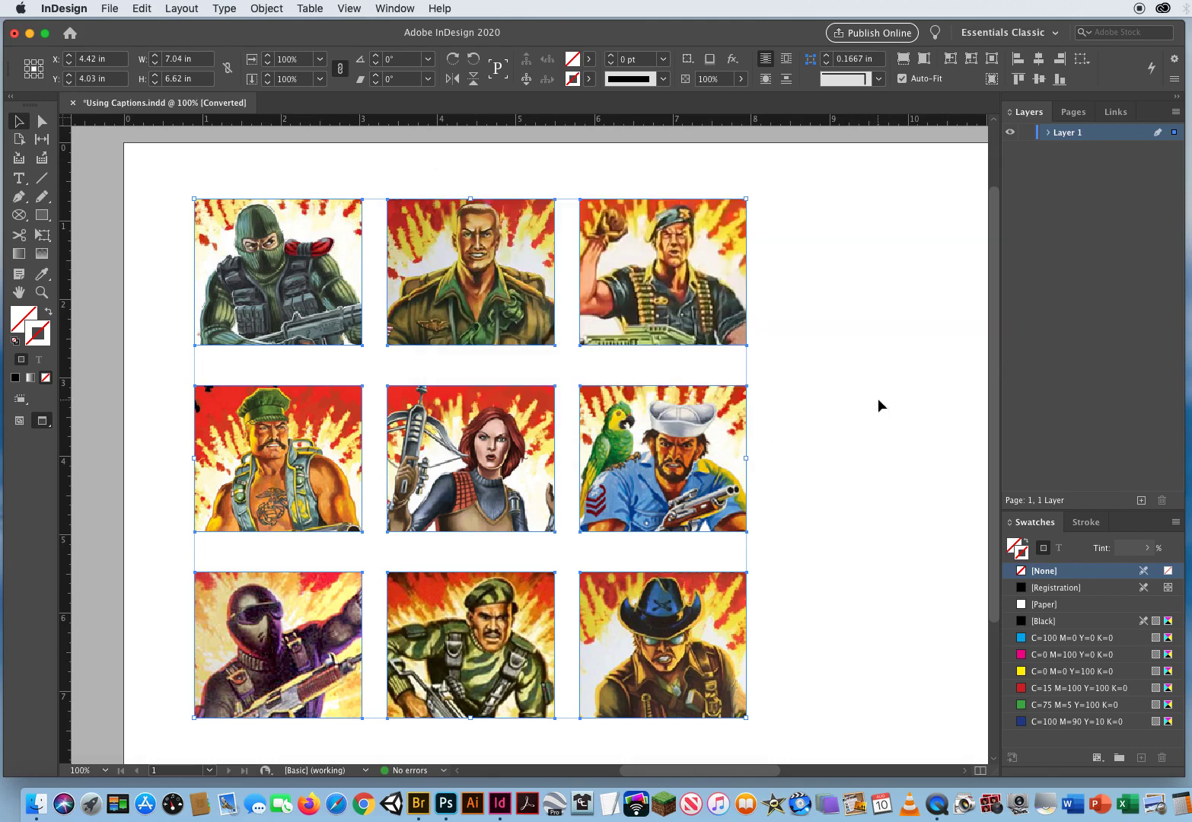
- Generate live captions for the nine selected portraits with the 0.25 in offset, and undo them
click(272, 9)
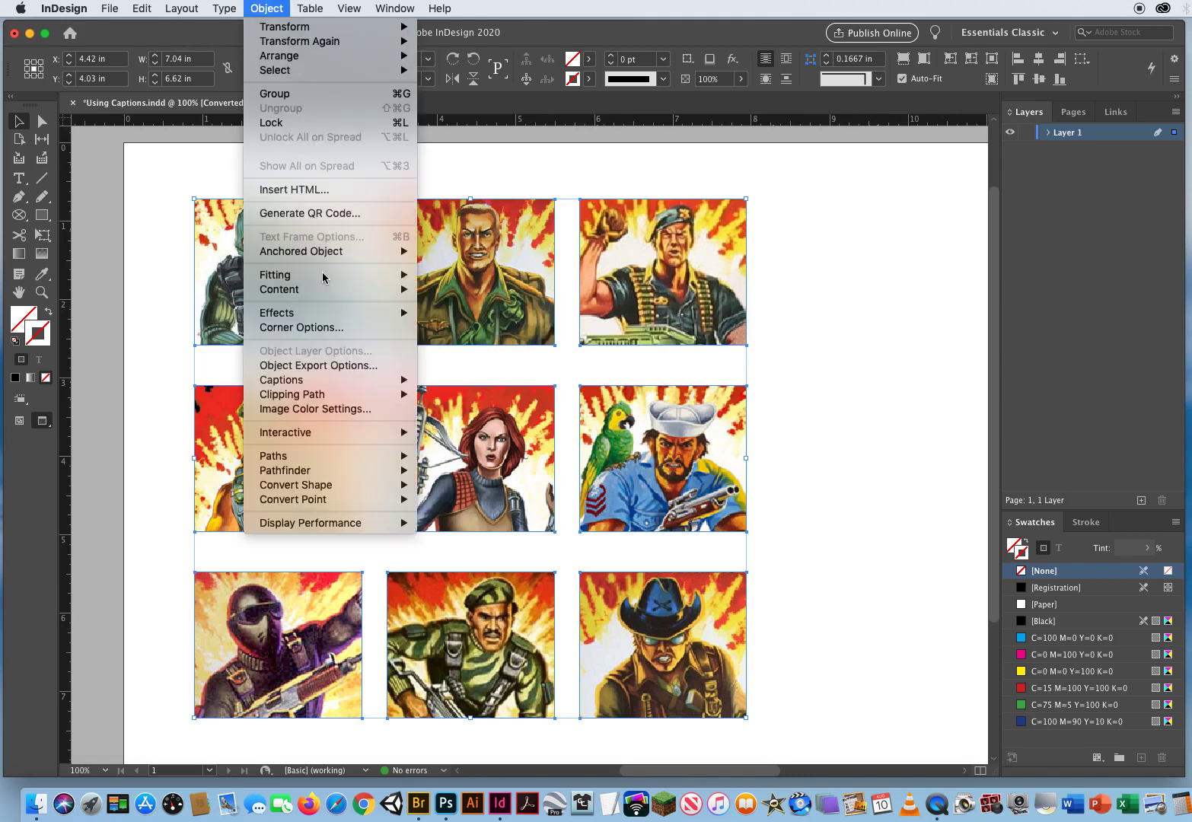
mouse_move(303, 383)
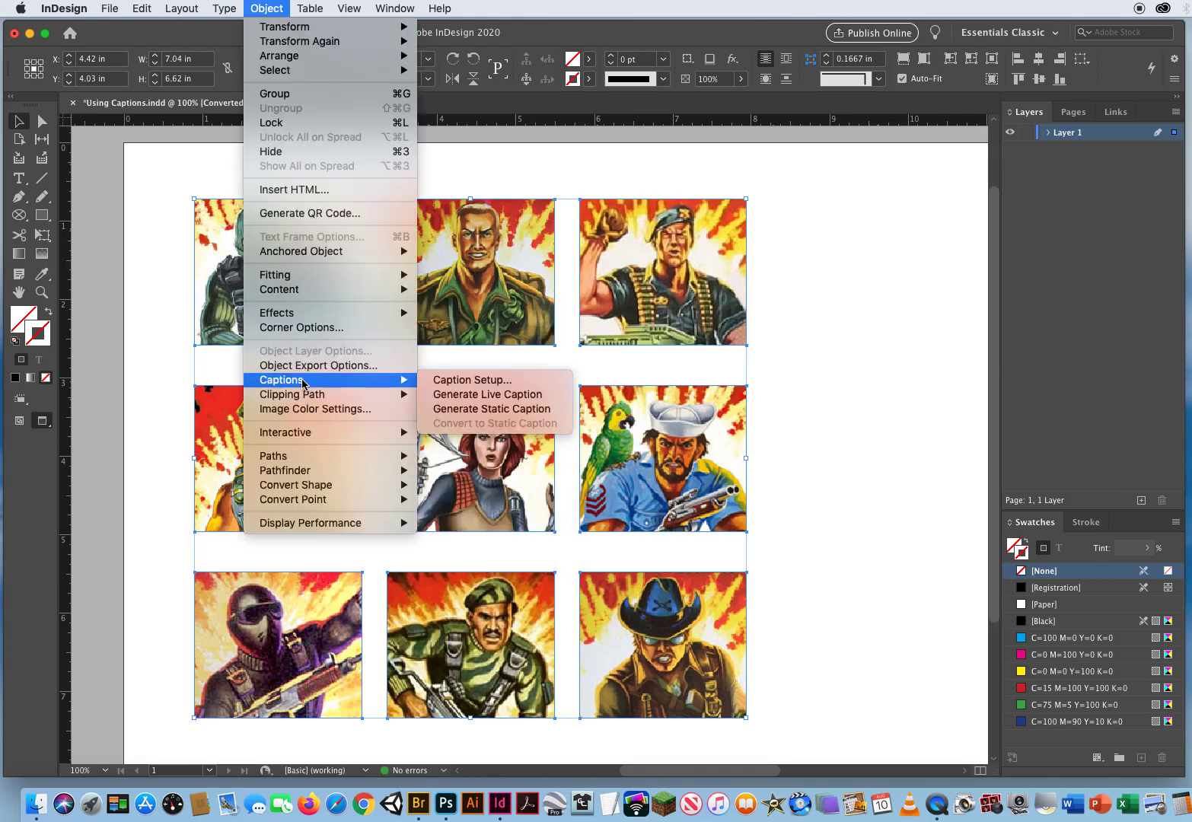
click(497, 402)
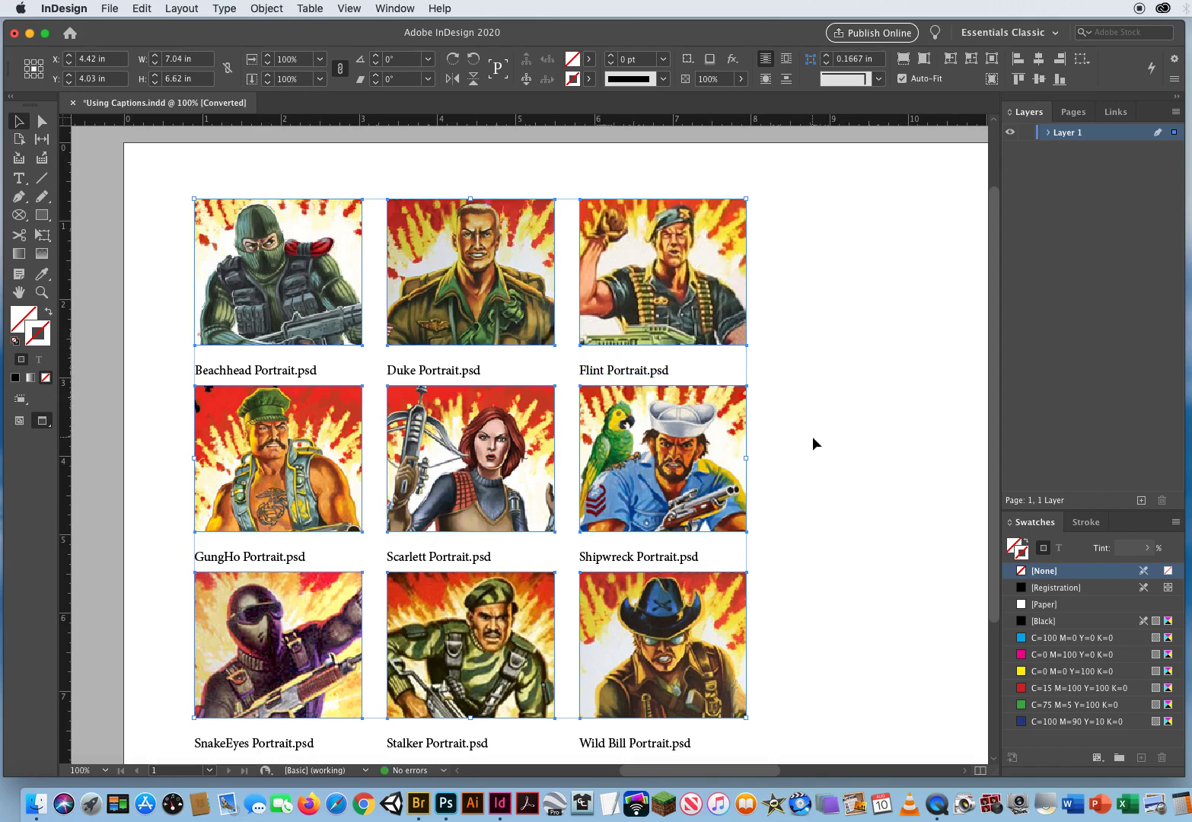
click(142, 9)
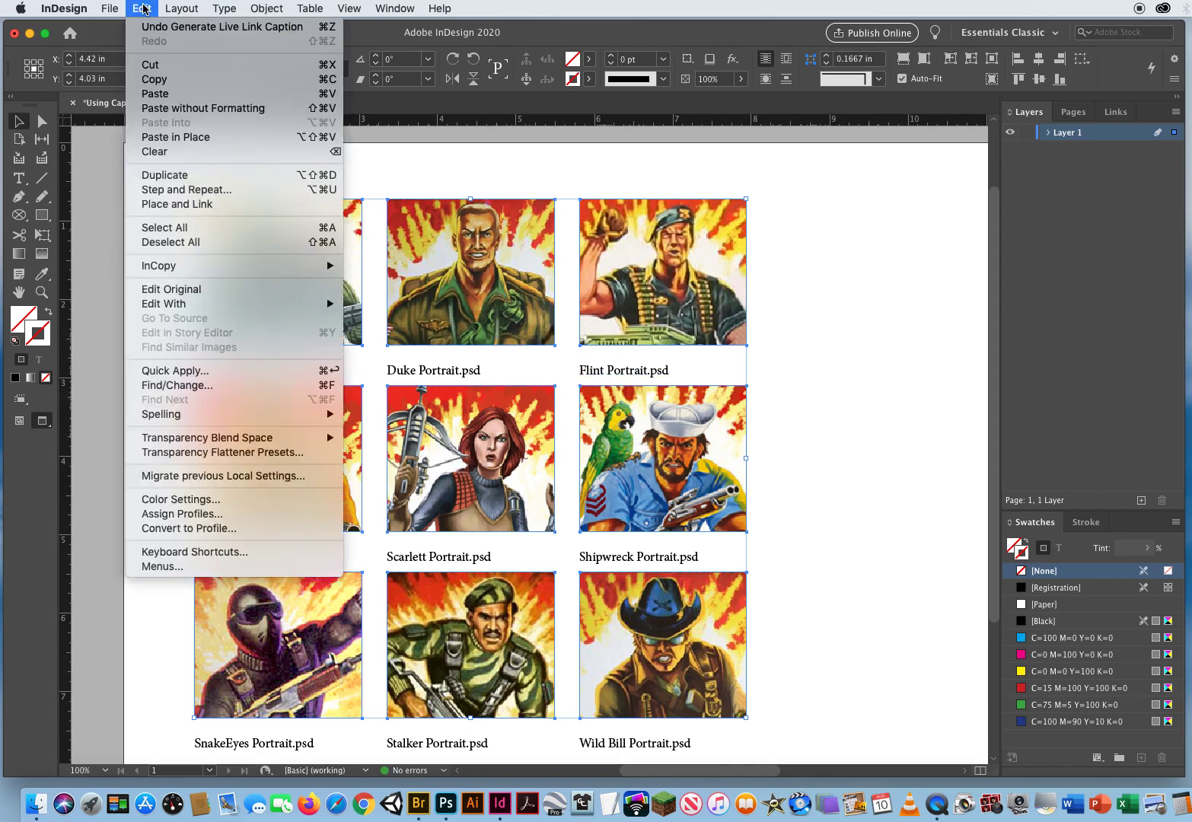
click(145, 29)
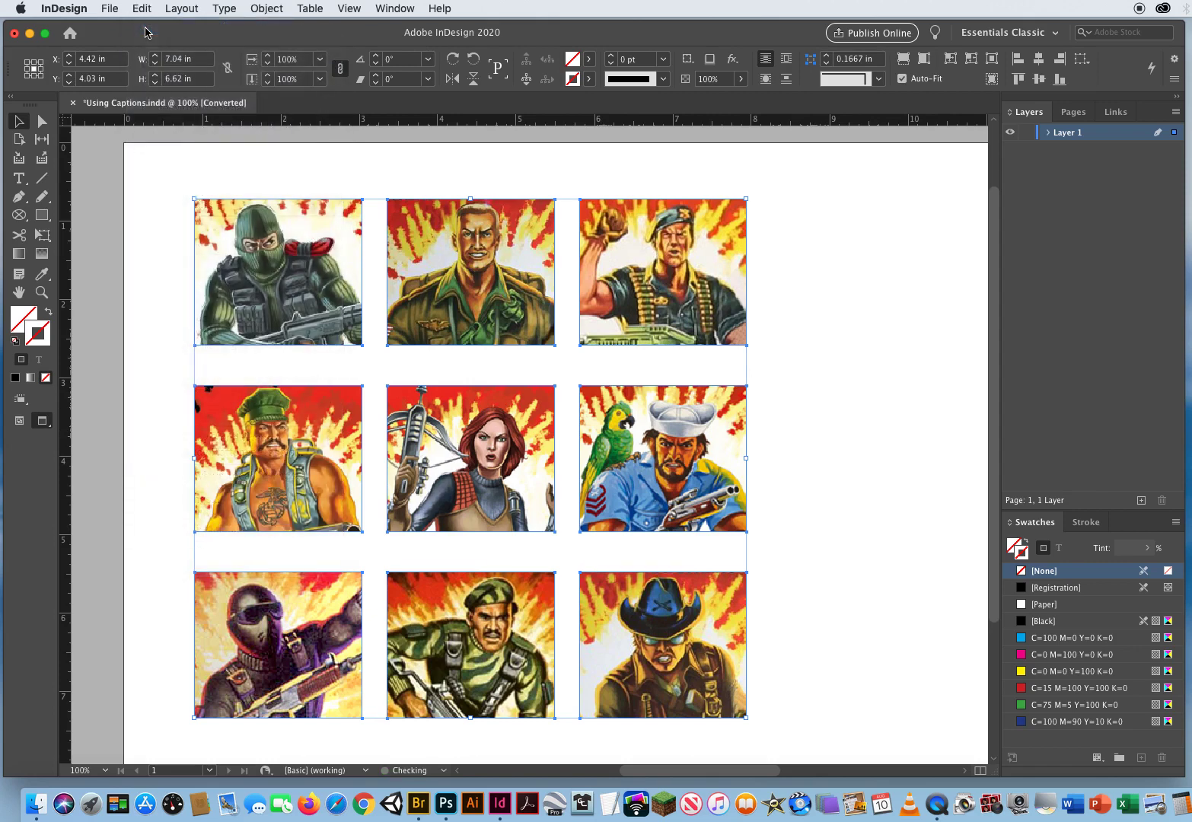
- Reduce the caption offset to 0.125 in in Caption Setup
click(267, 9)
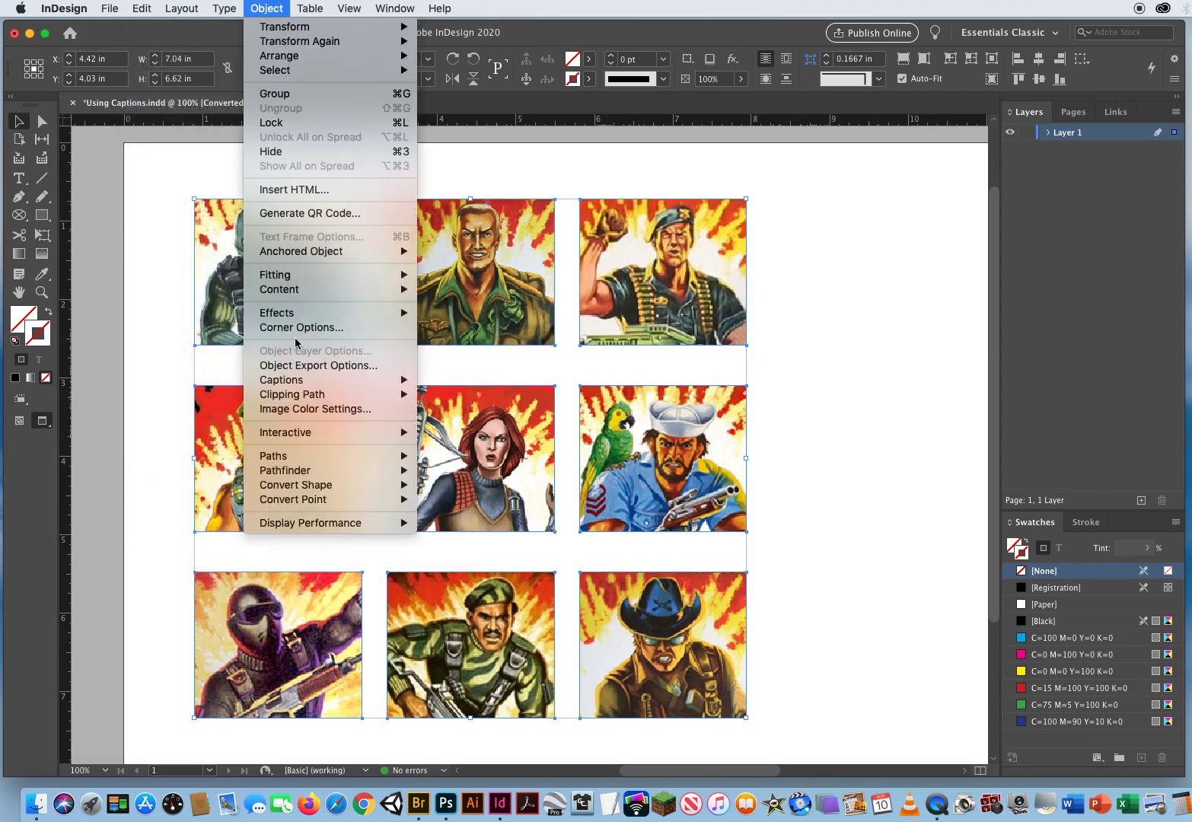
mouse_move(292, 383)
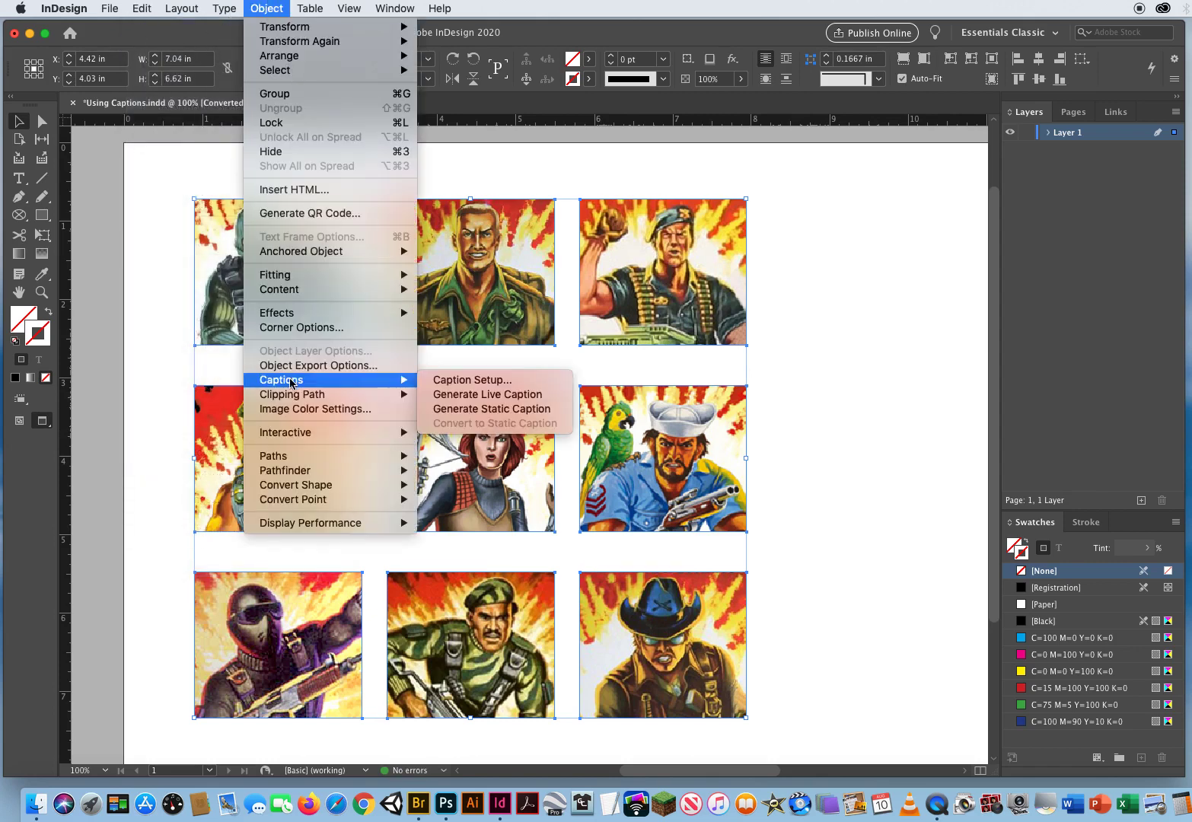
click(478, 387)
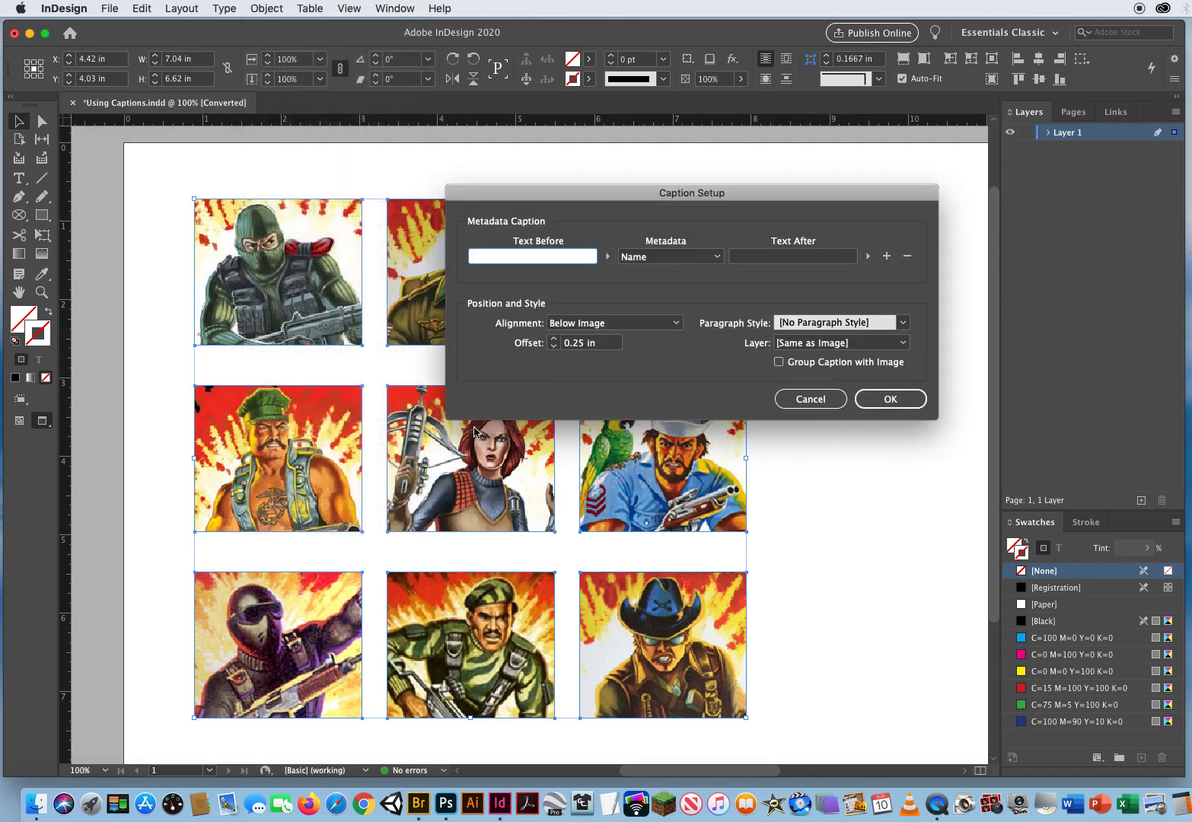
click(553, 348)
click(553, 348)
click(891, 398)
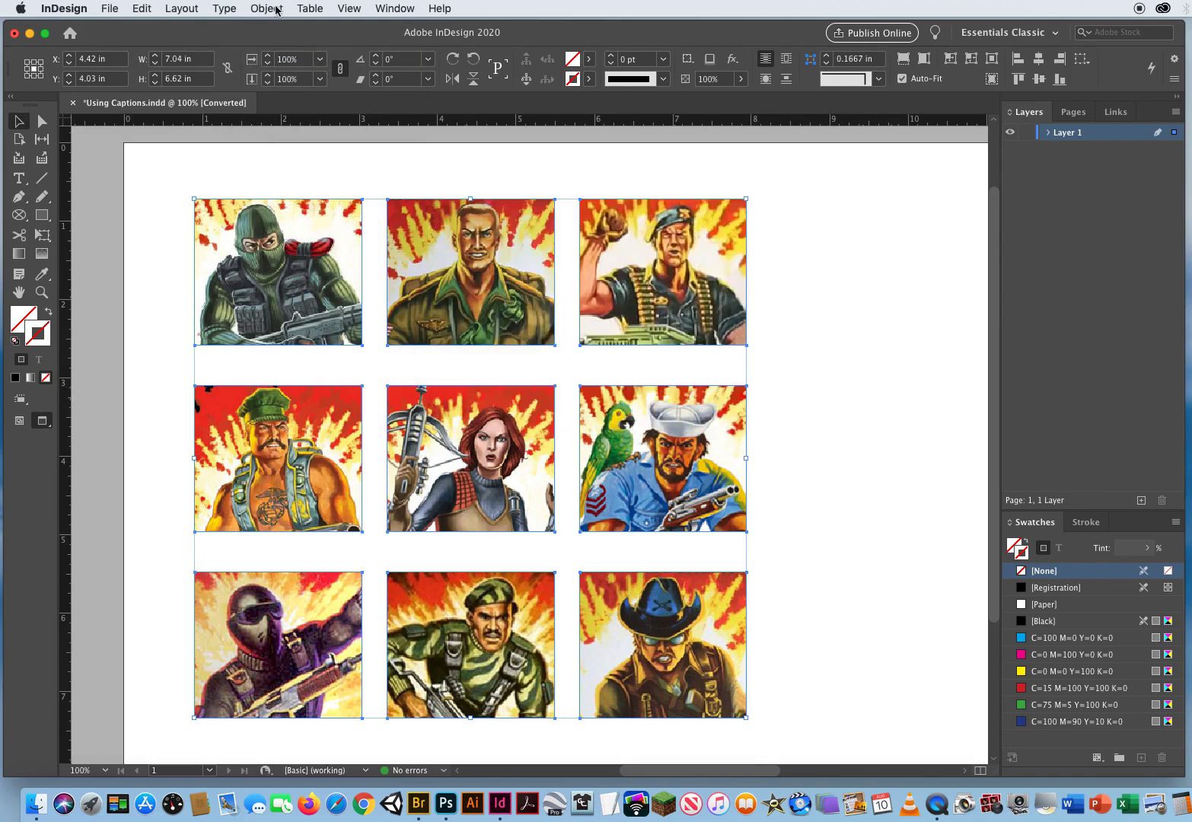
- Generate live captions for the nine selected portraits with the 0.125 in offset, and deselect them
click(268, 8)
mouse_move(307, 385)
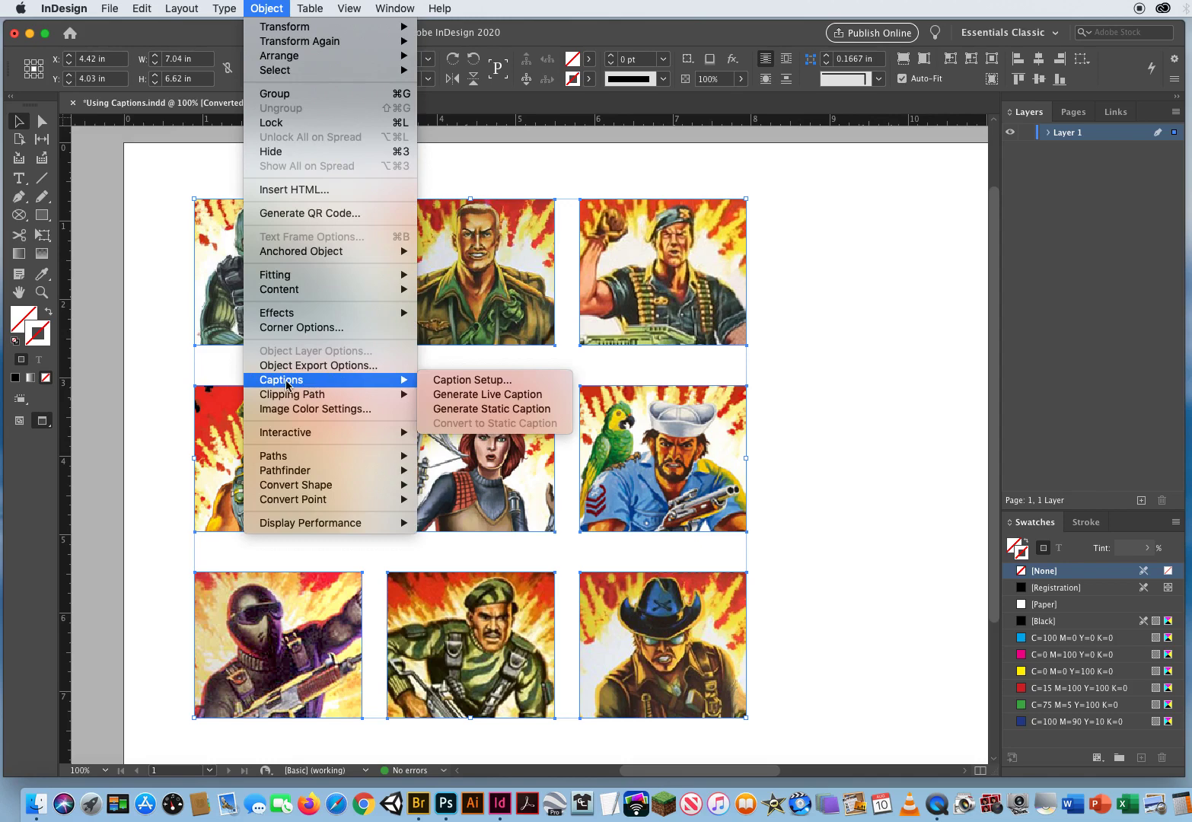
click(483, 394)
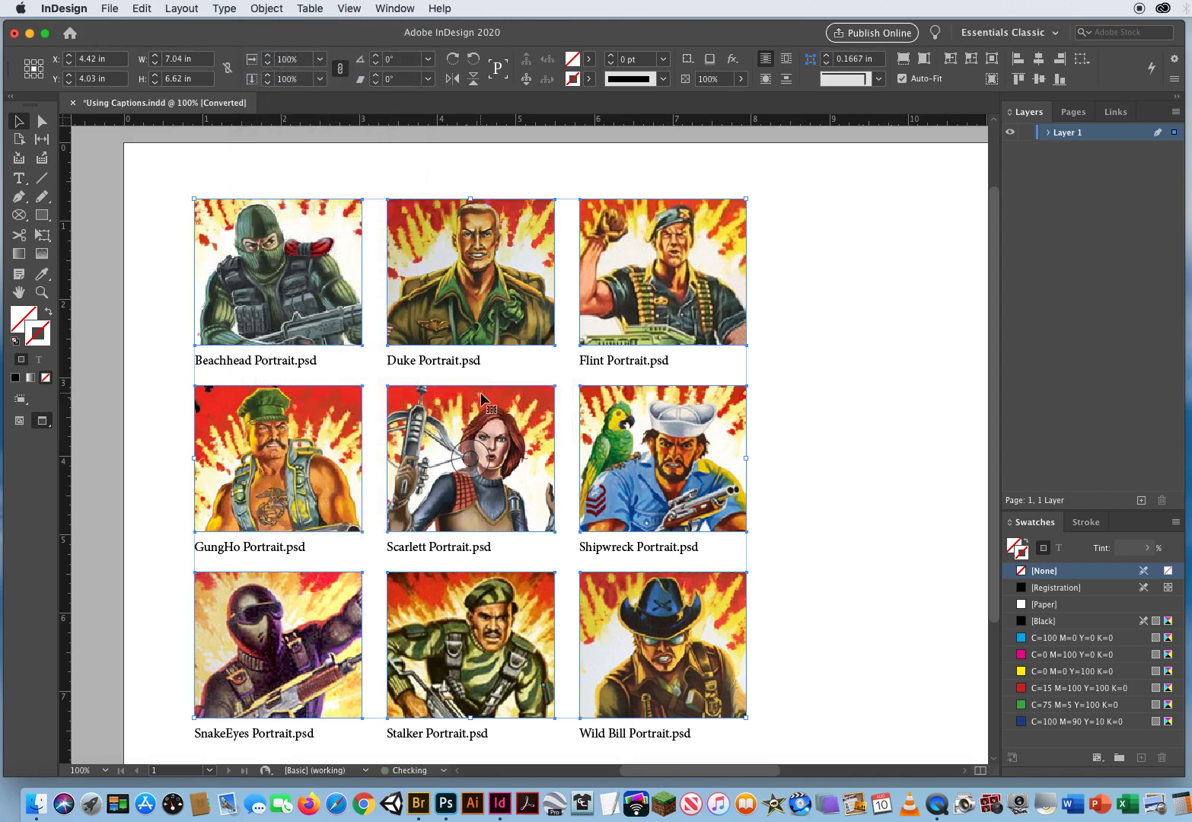
click(837, 355)
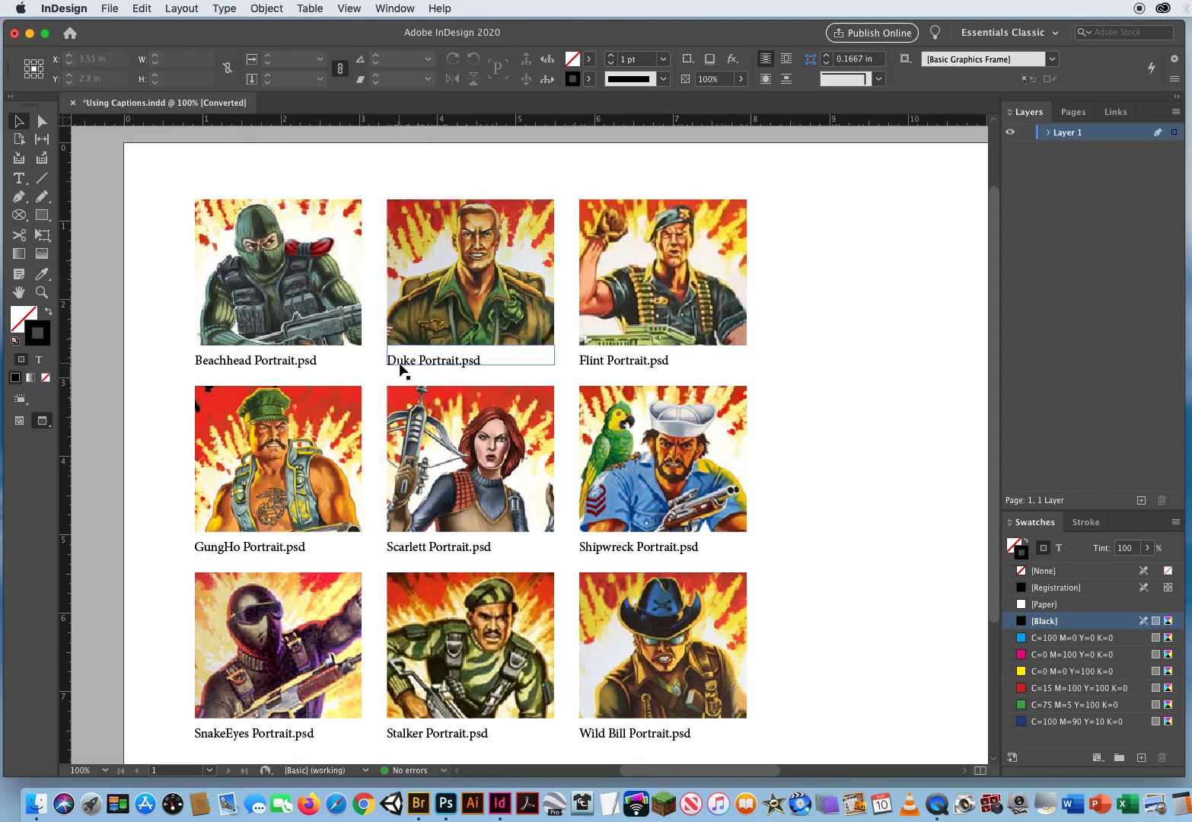
- Duplicate the Flint, Shipwreck and Wild Bill column with its captions about 3.3 in to the right, and undo the duplication
scroll(458, 459, right, 10)
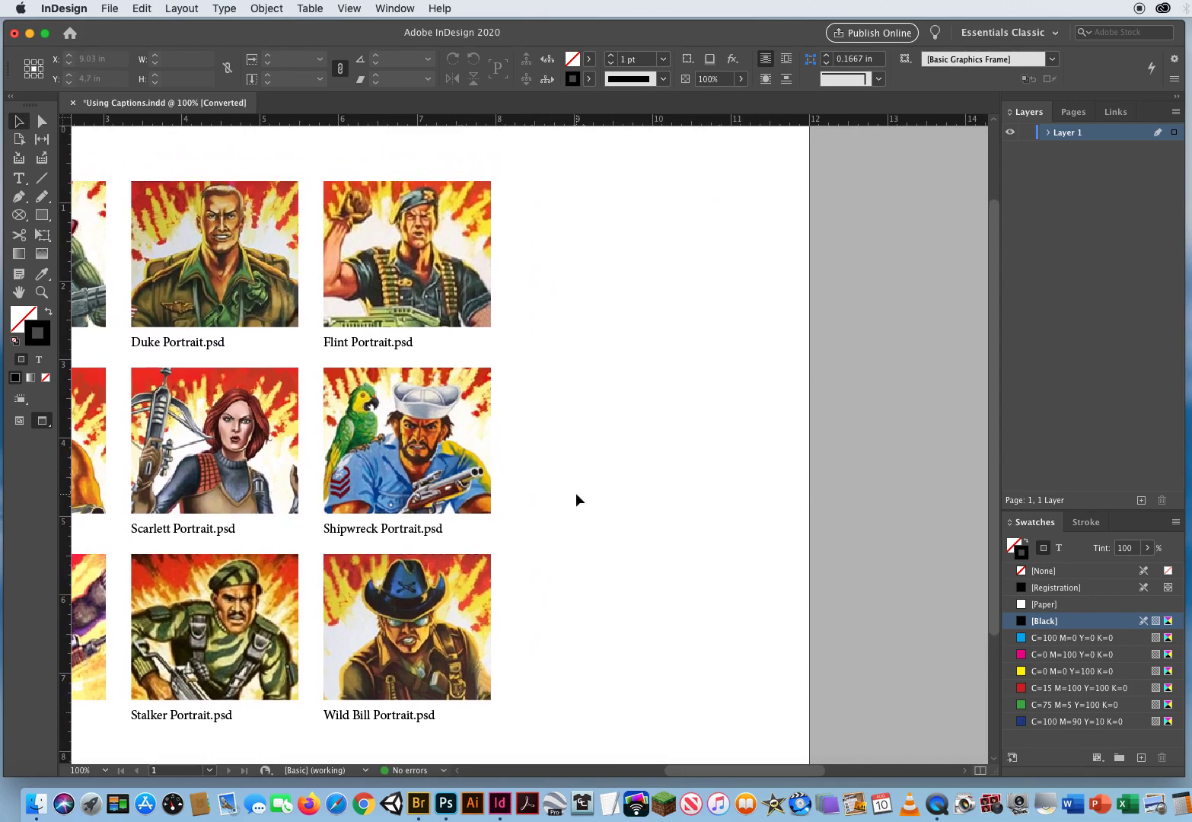
drag(527, 167, 343, 735)
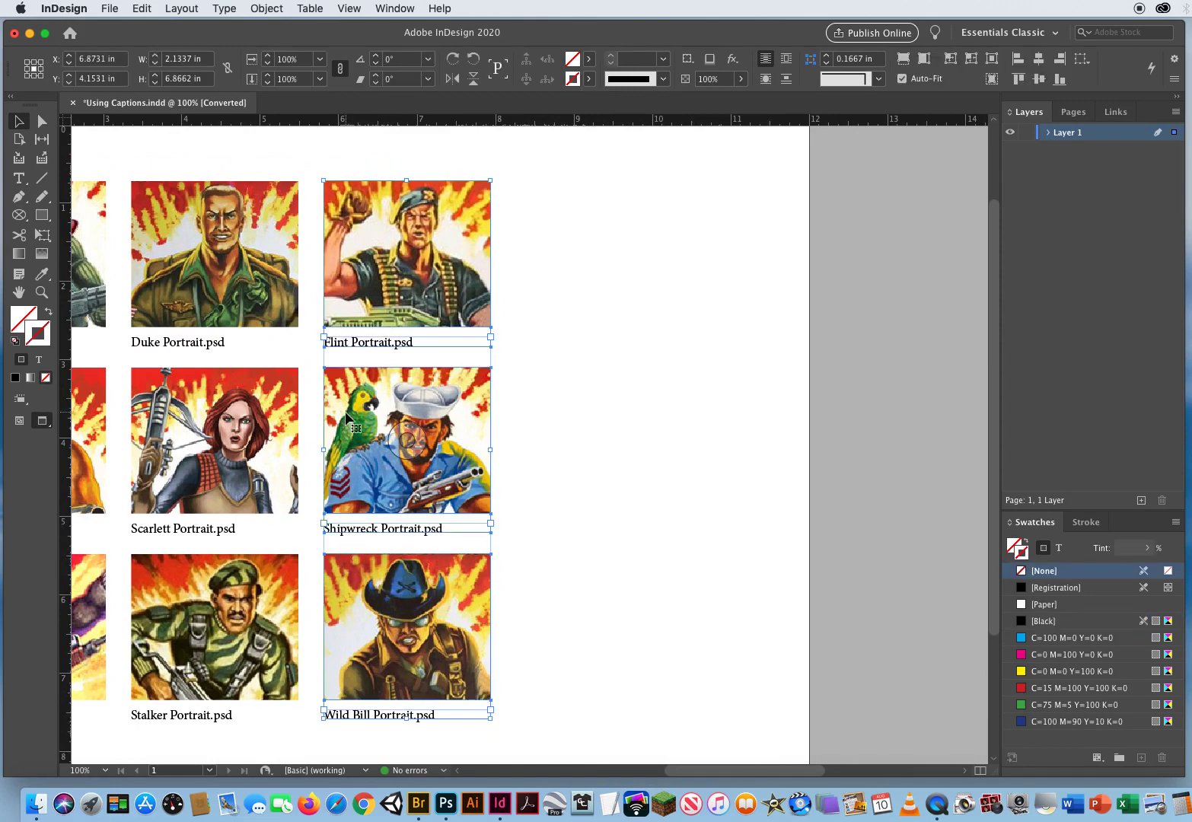
drag(358, 405, 613, 404)
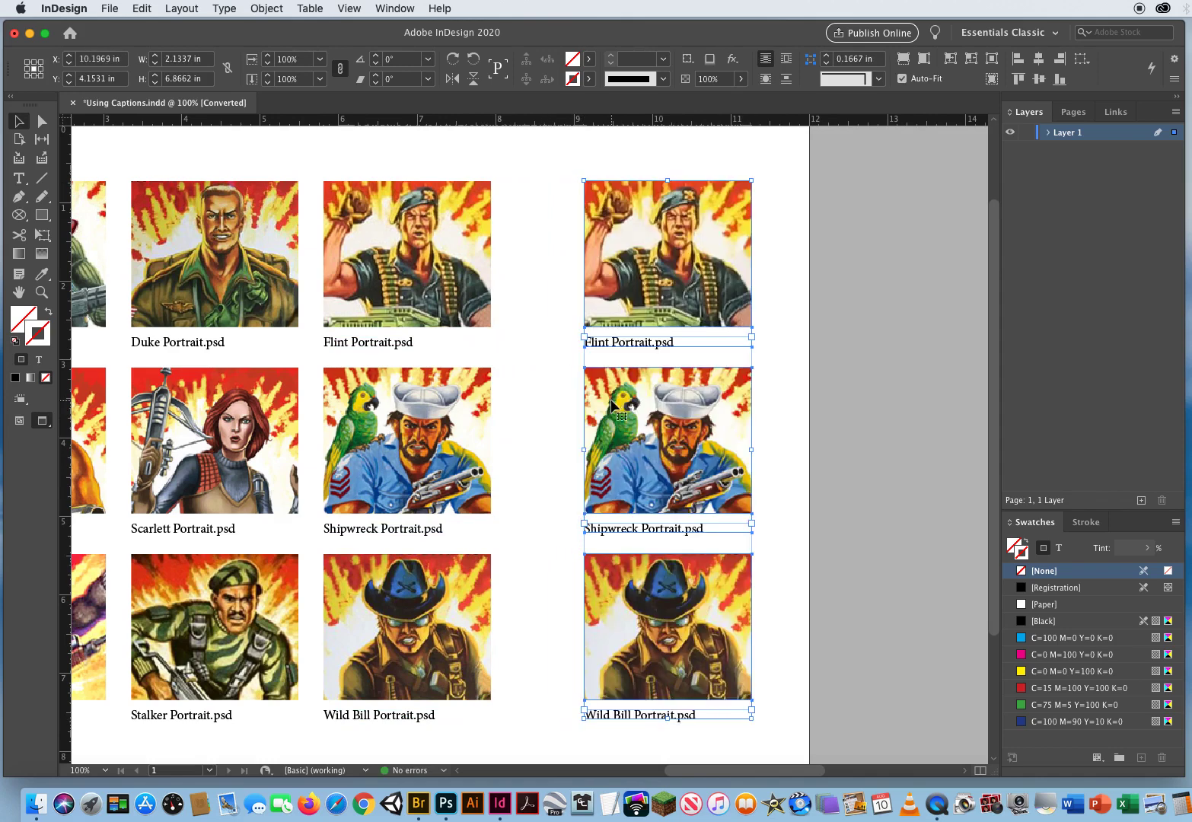
key(super+z)
key(super+z)
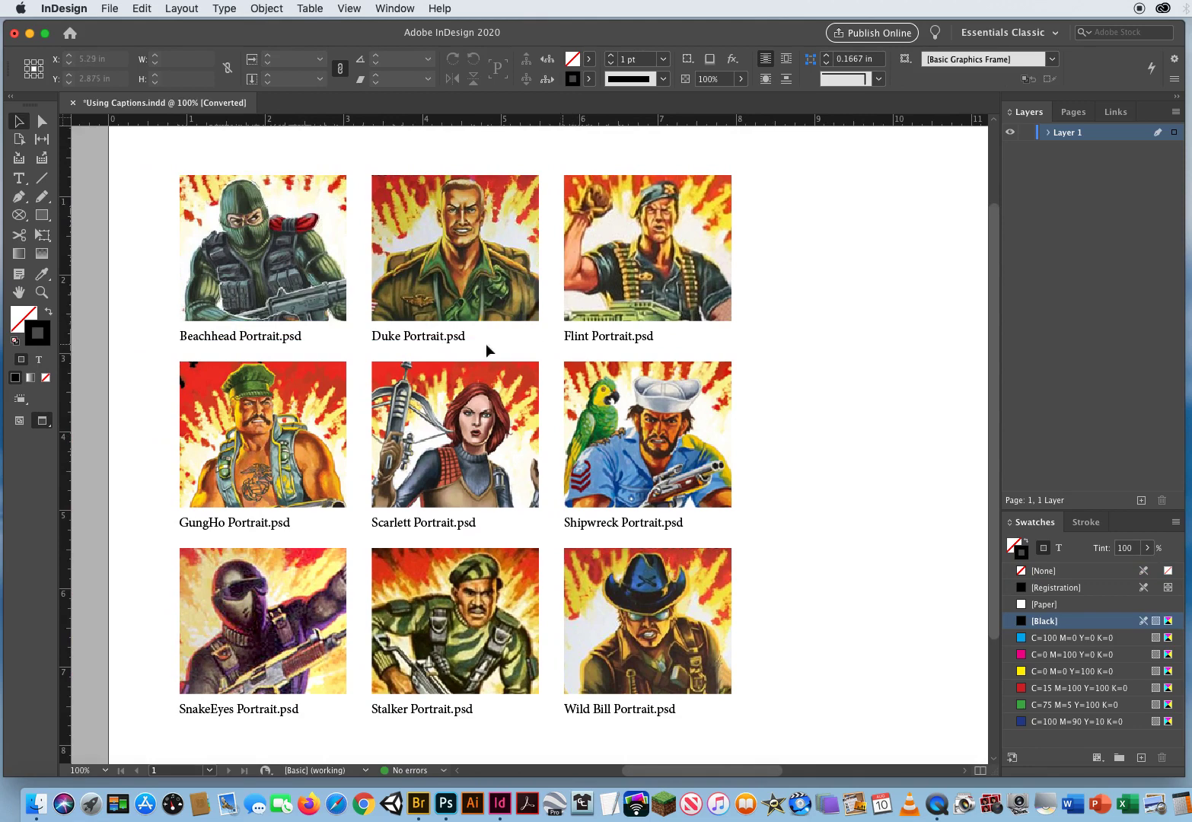
- Delete the offset caption frames from all three rows, leaving only the nine portraits
drag(156, 330, 608, 341)
key(BackSpace)
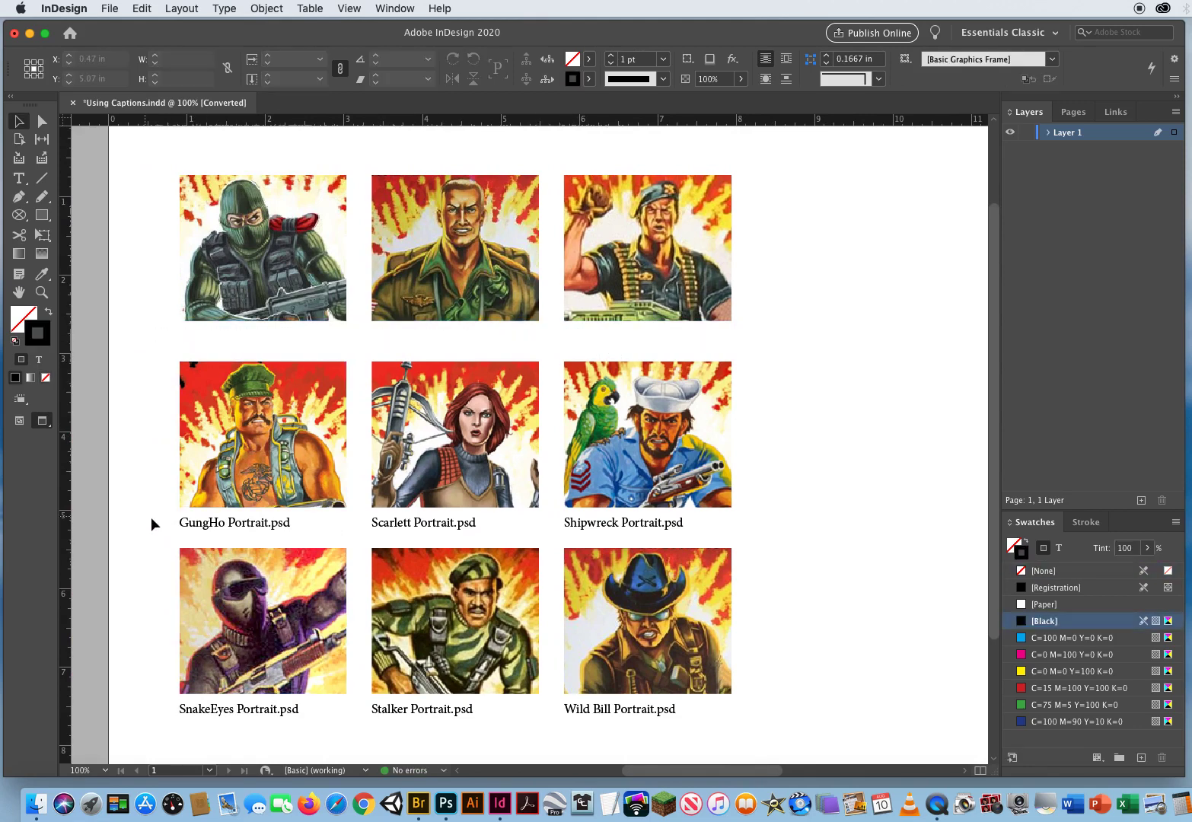
drag(151, 517, 583, 527)
key(BackSpace)
drag(154, 733, 625, 708)
key(BackSpace)
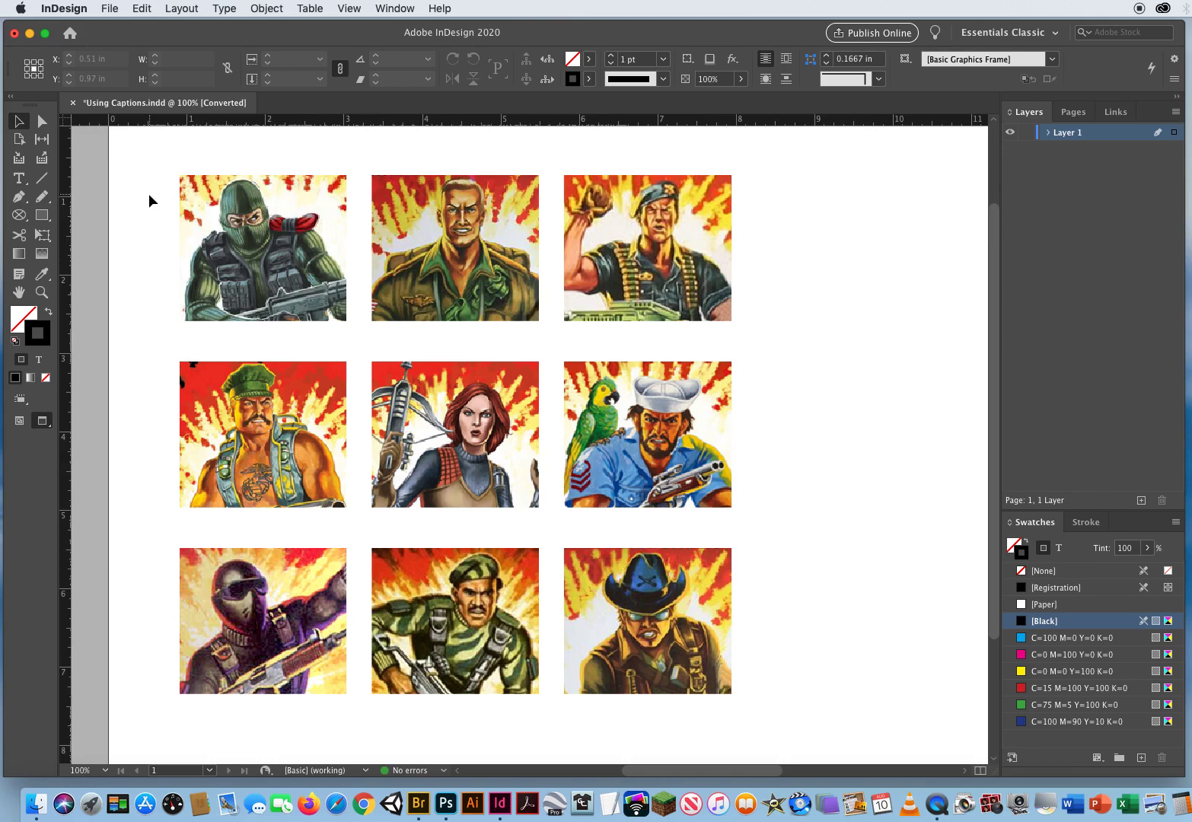
- Select all nine portraits and set the caption metadata to Title in Caption Setup
drag(147, 172, 769, 680)
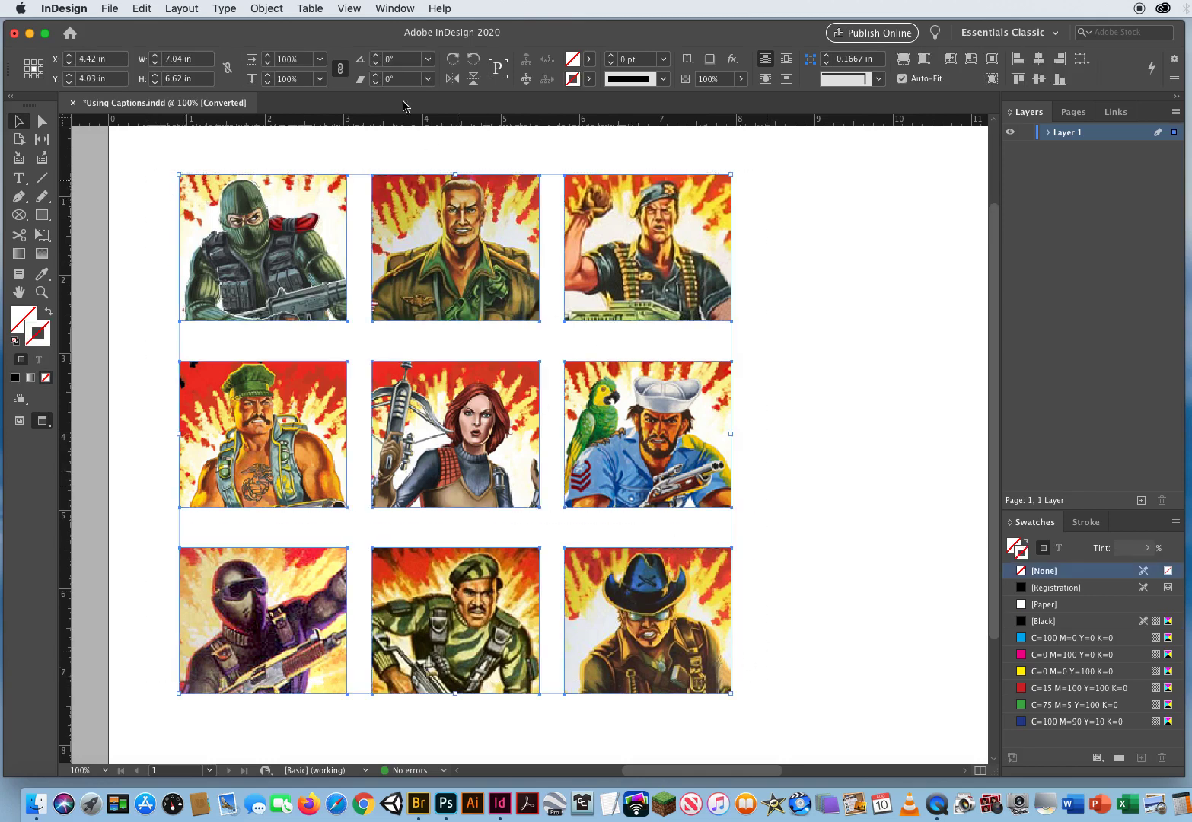
click(266, 8)
mouse_move(288, 388)
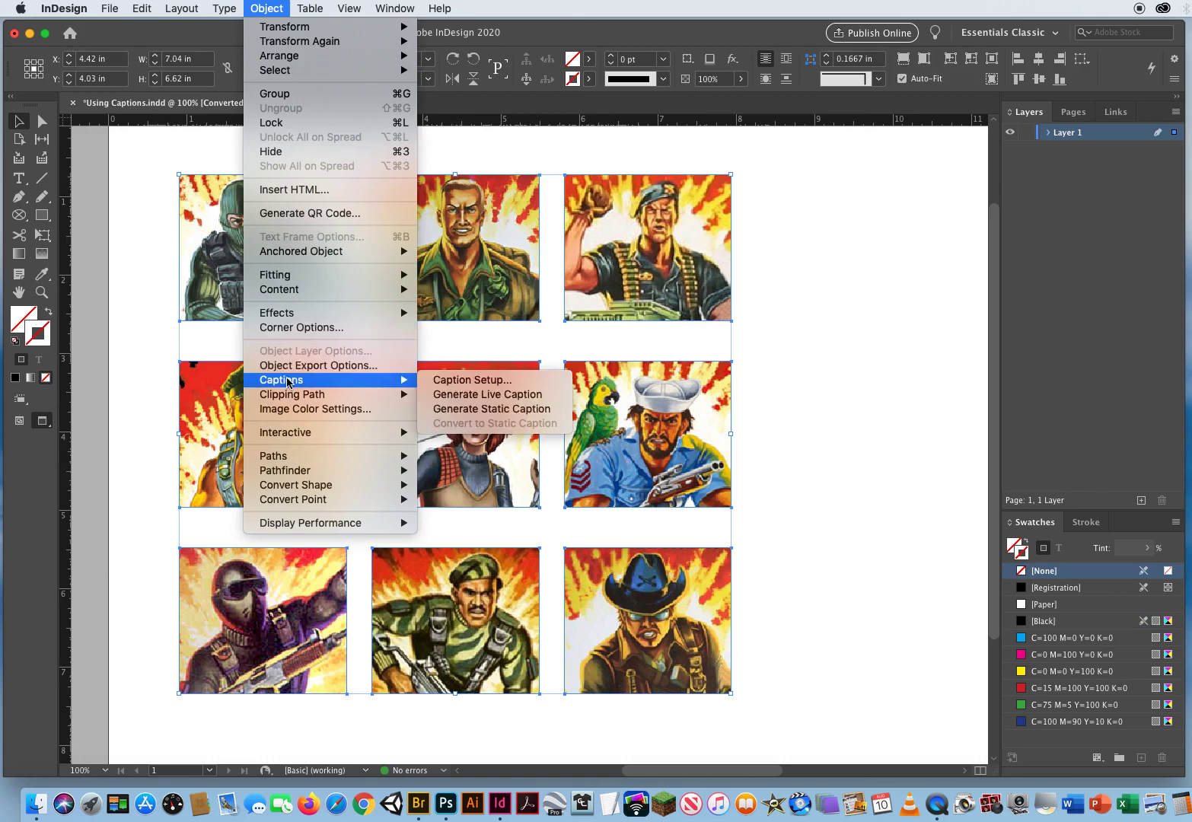
click(469, 381)
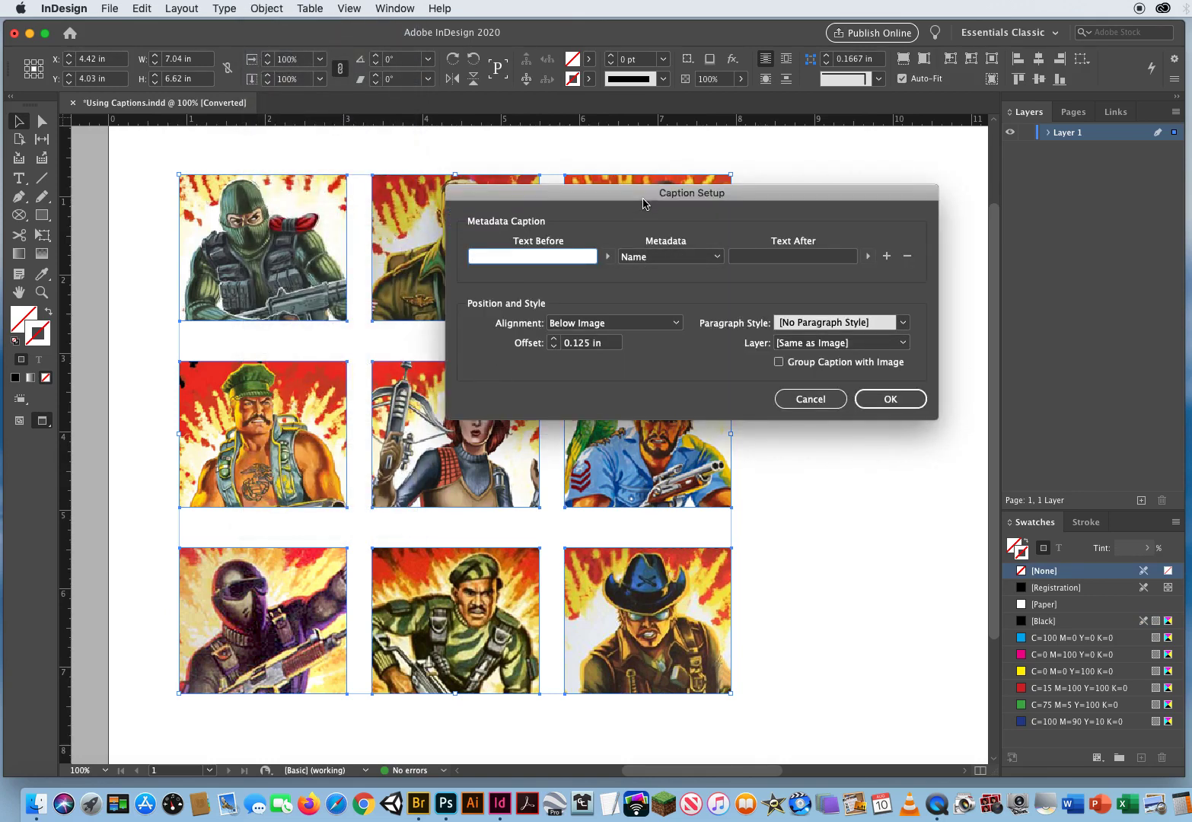
drag(644, 197, 593, 168)
click(648, 230)
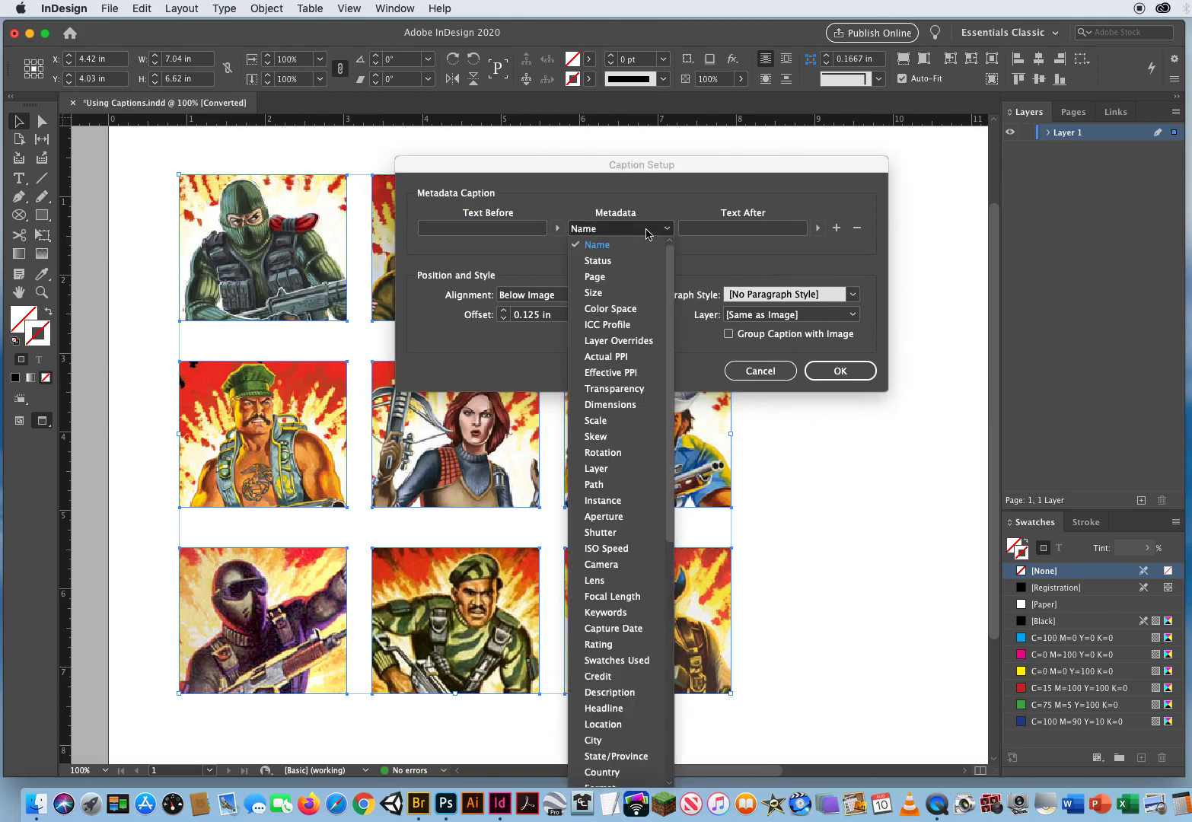
scroll(612, 537, down, 10)
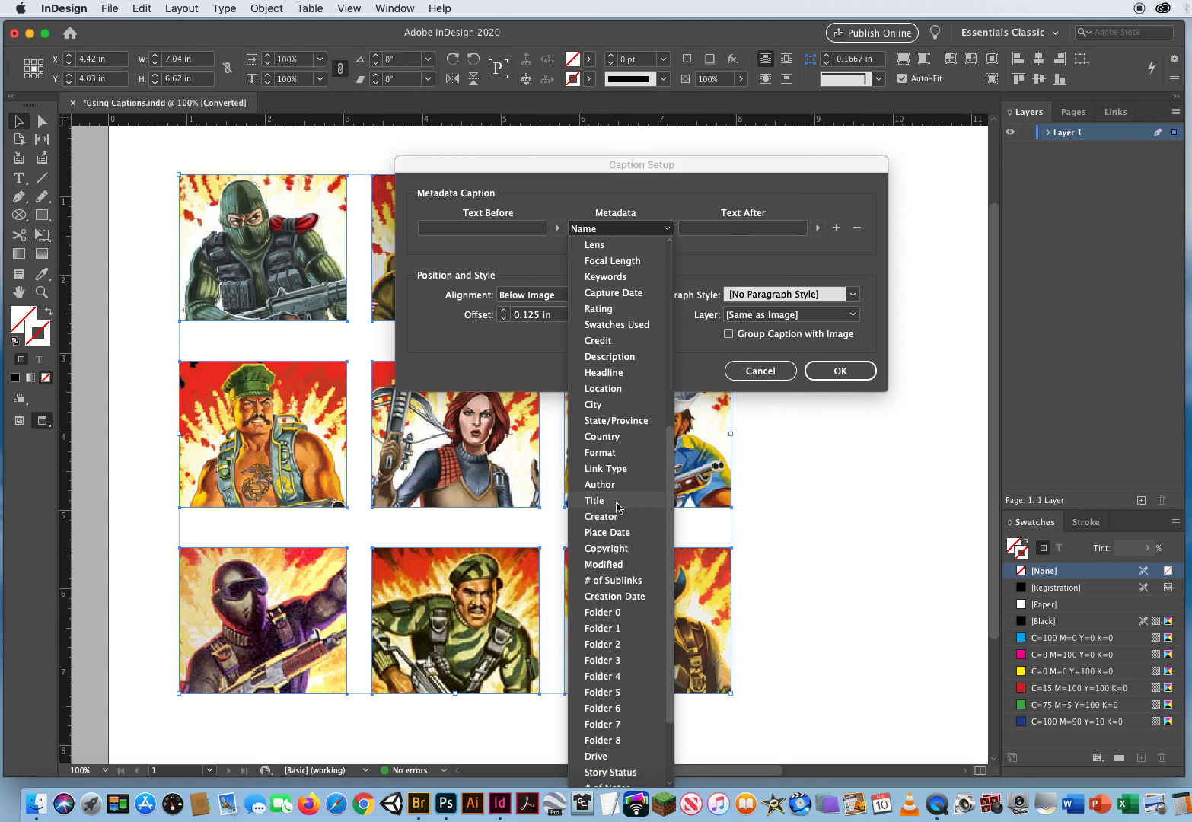
click(613, 502)
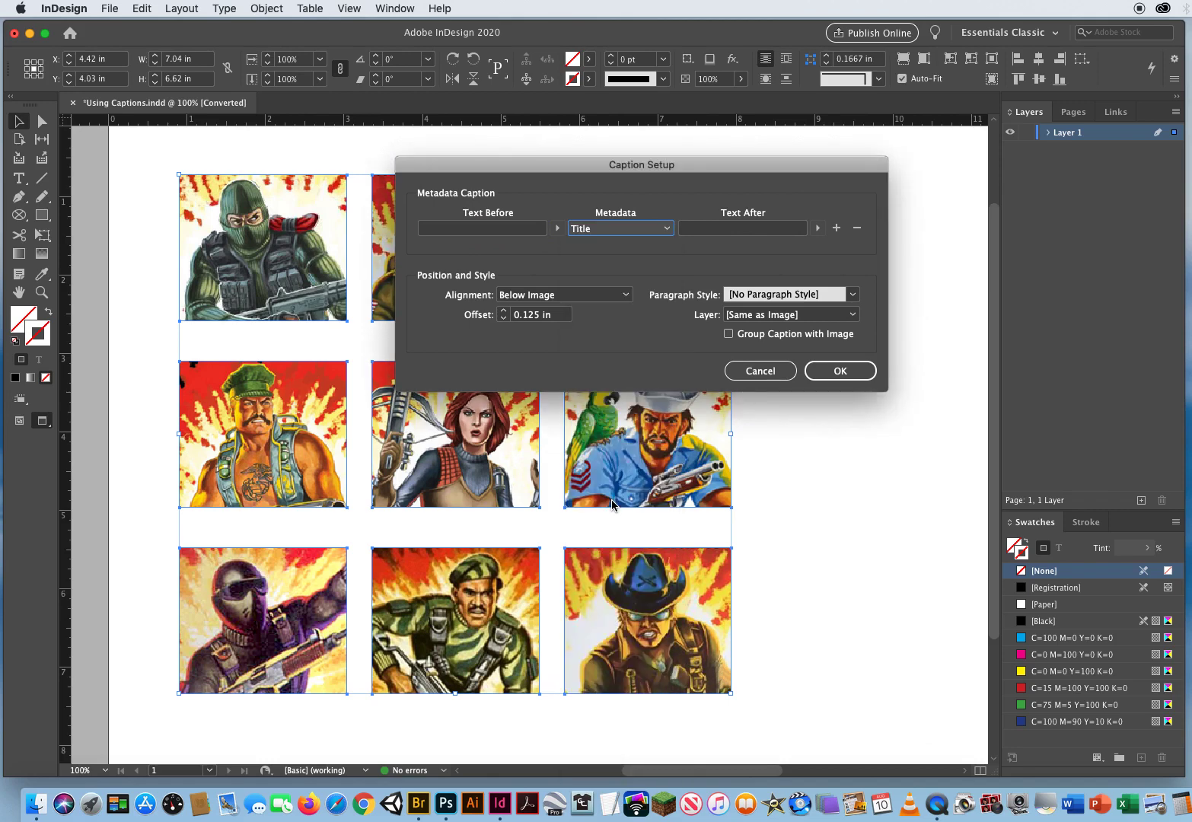
click(825, 375)
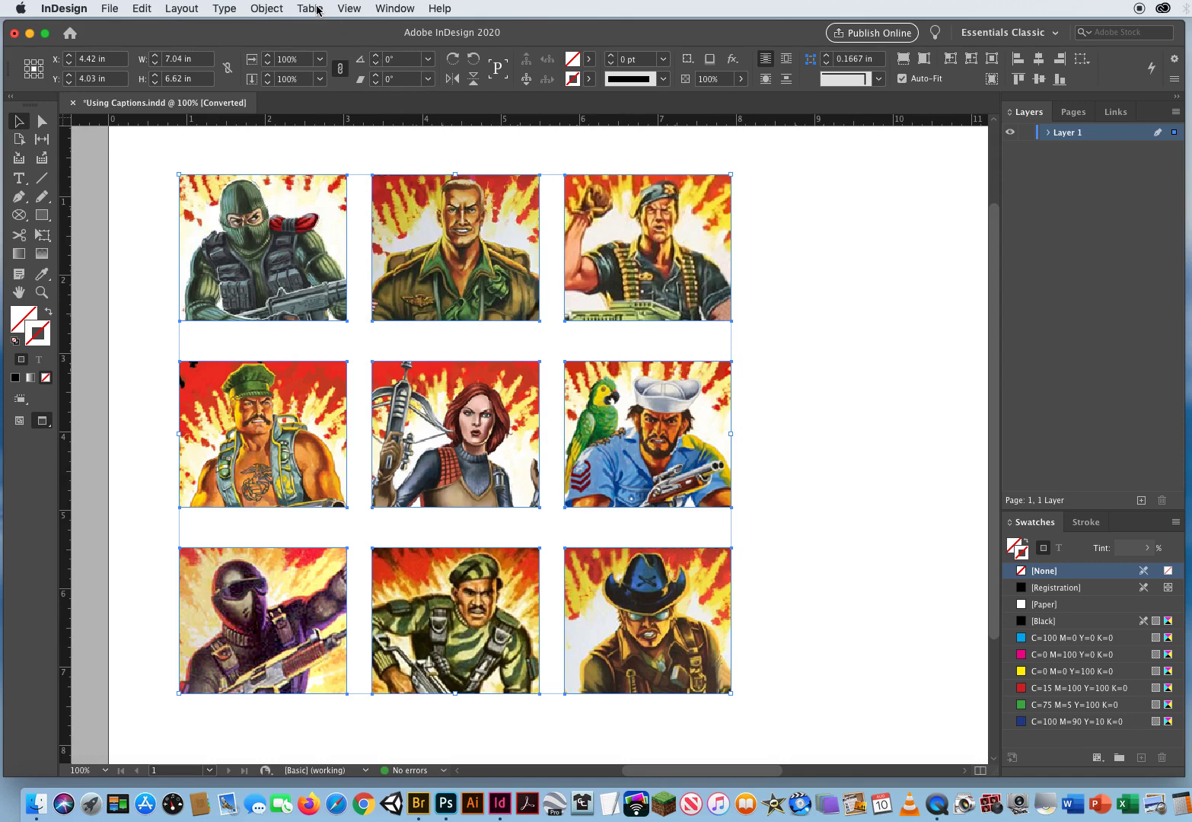
- Generate live captions showing the titles for the nine selected portraits
click(274, 10)
mouse_move(304, 389)
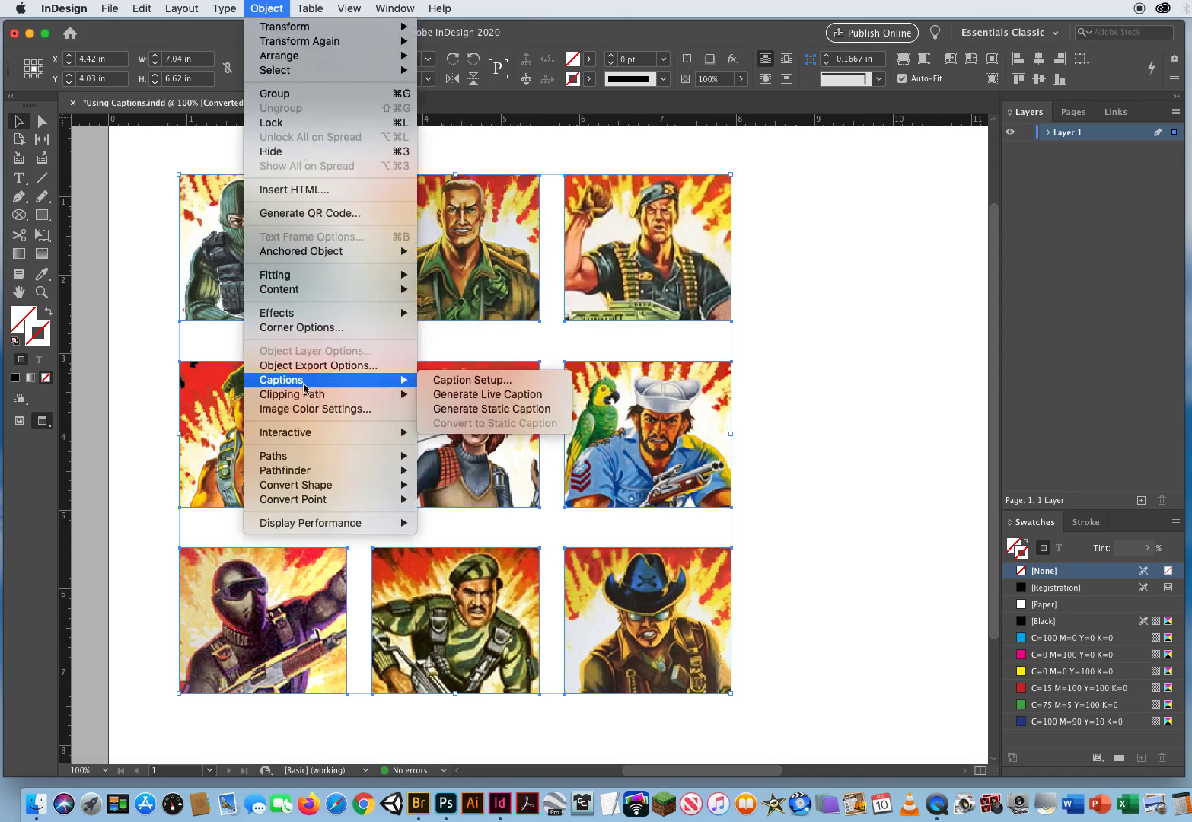
click(488, 395)
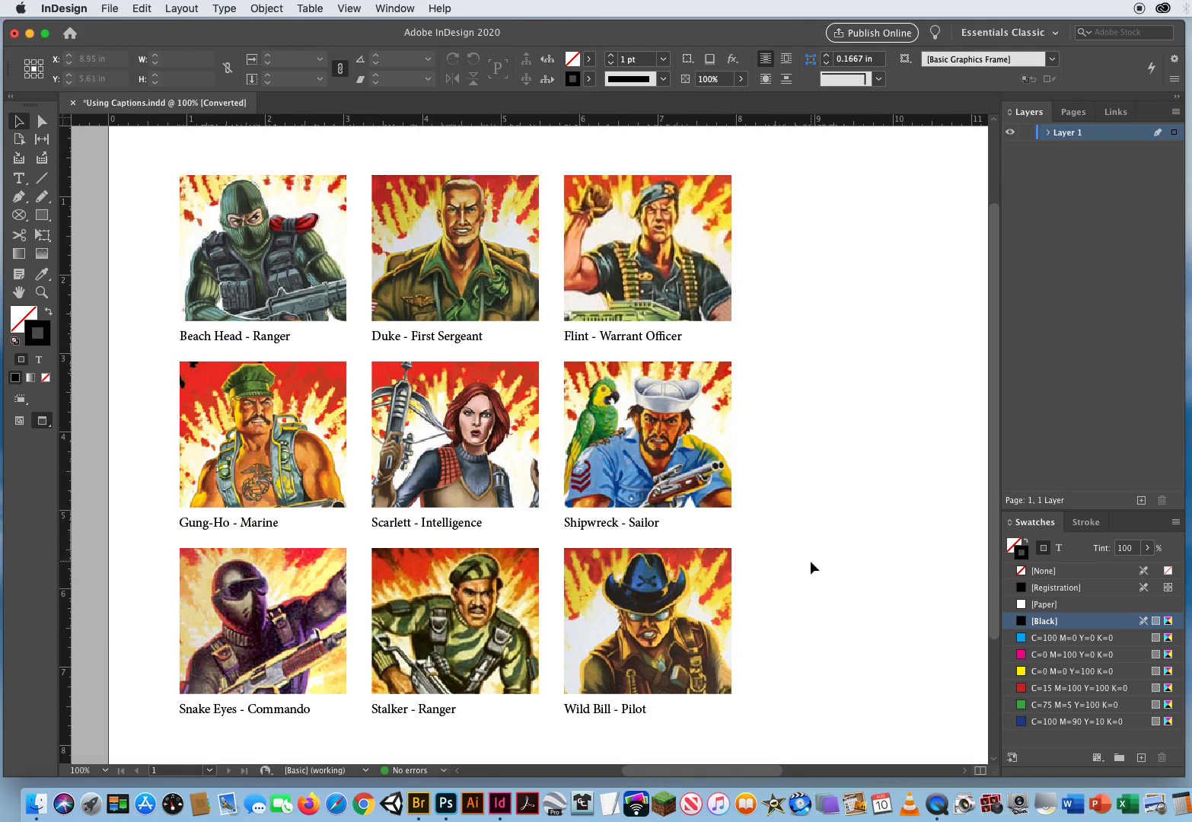
- Duplicate the Flint, Shipwreck and Wild Bill column with its captions about 3.6 in to the right, and shift the copy about 0.5 in back left
drag(787, 583, 588, 589)
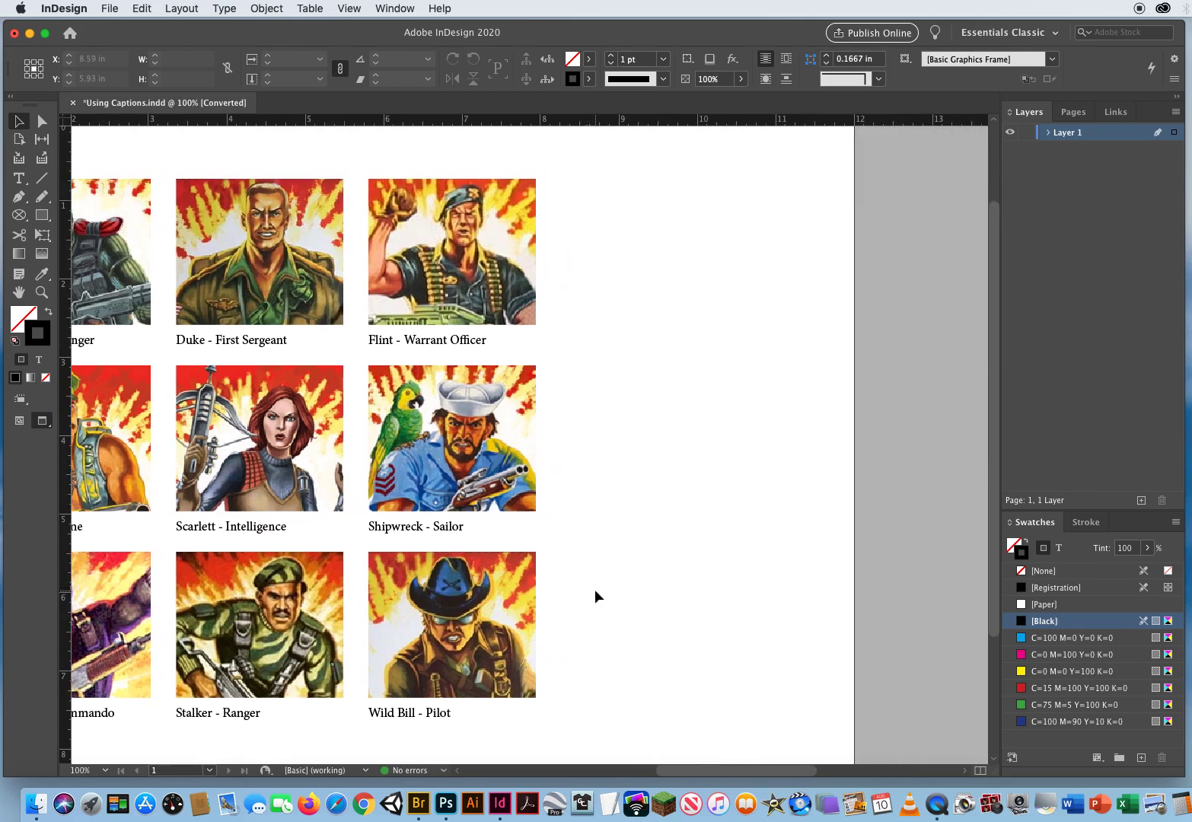
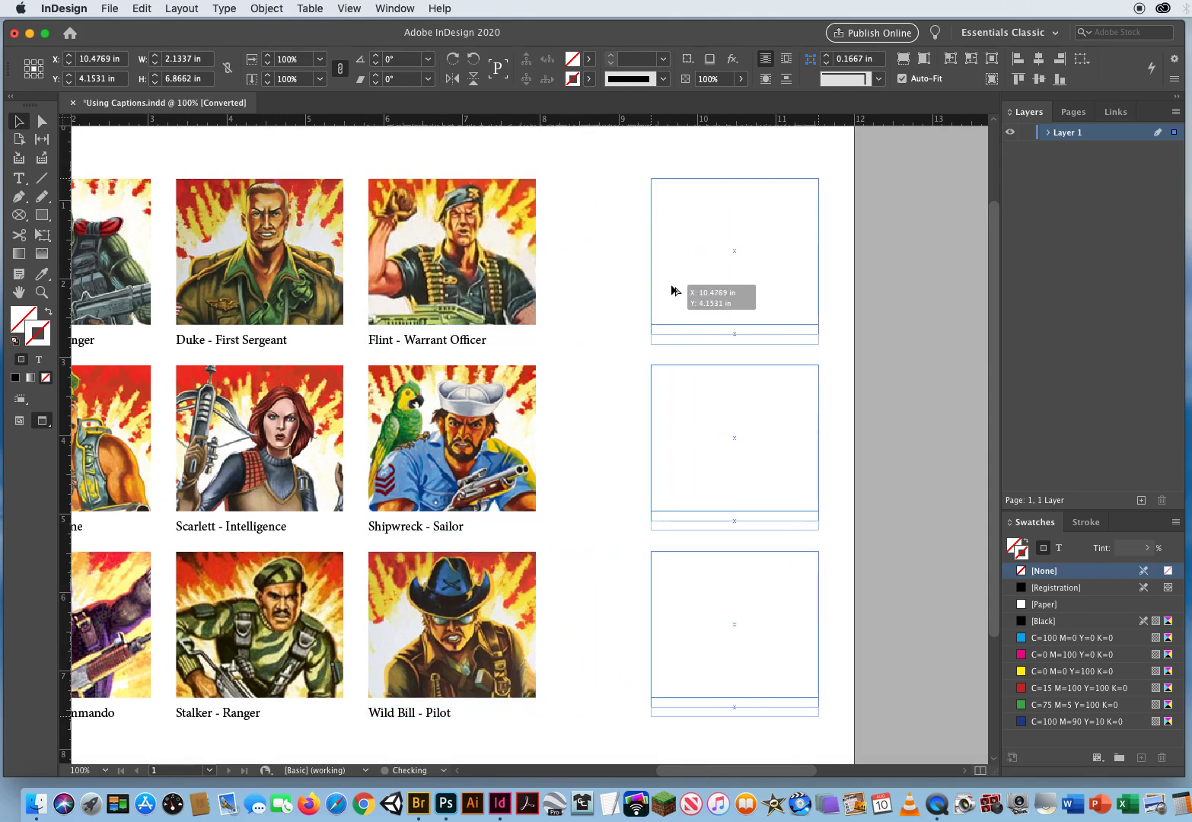
click(606, 374)
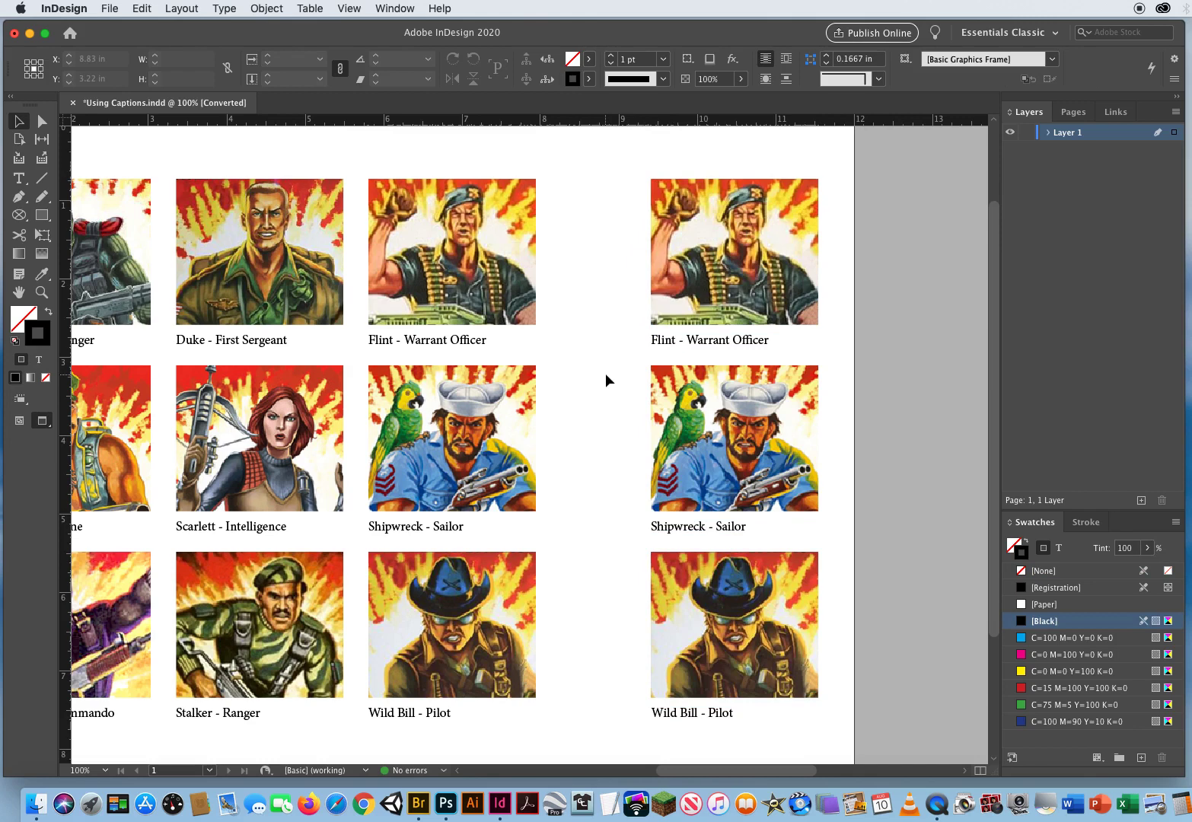
drag(592, 283, 727, 729)
key(slash)
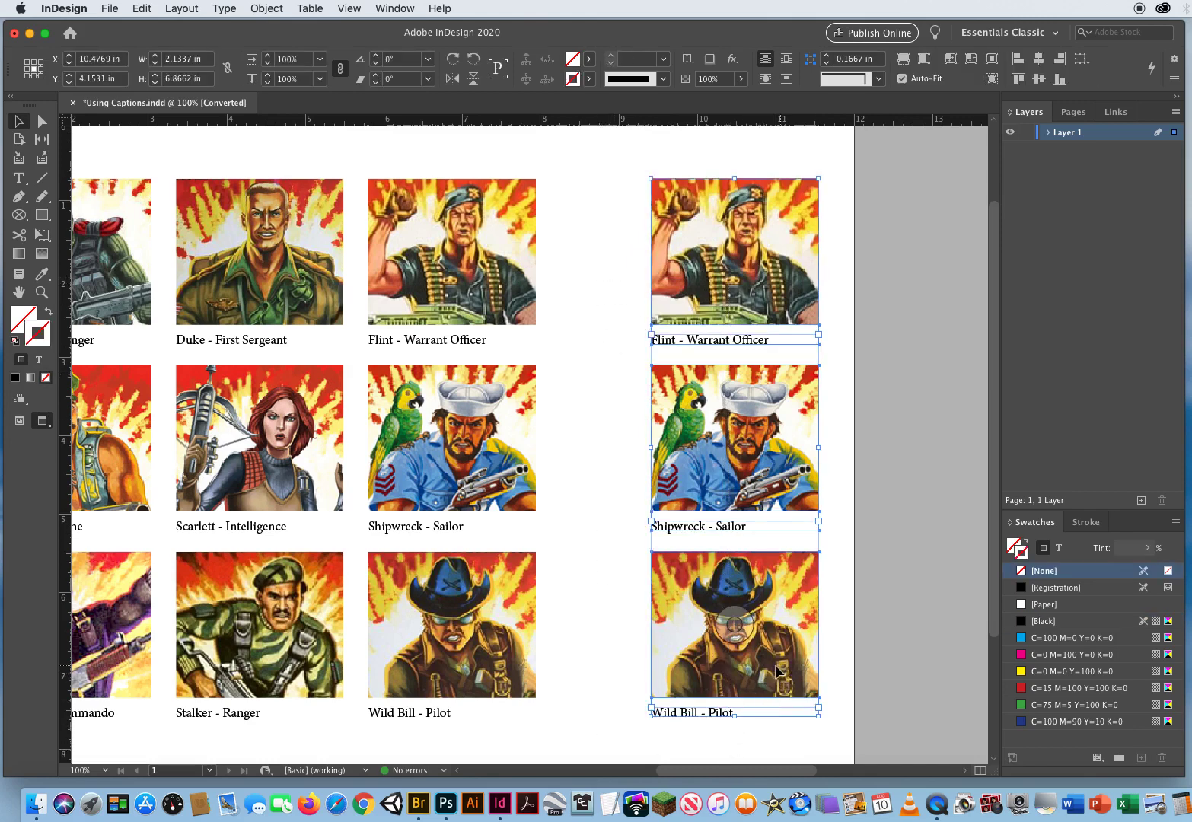
drag(775, 665, 742, 670)
click(820, 577)
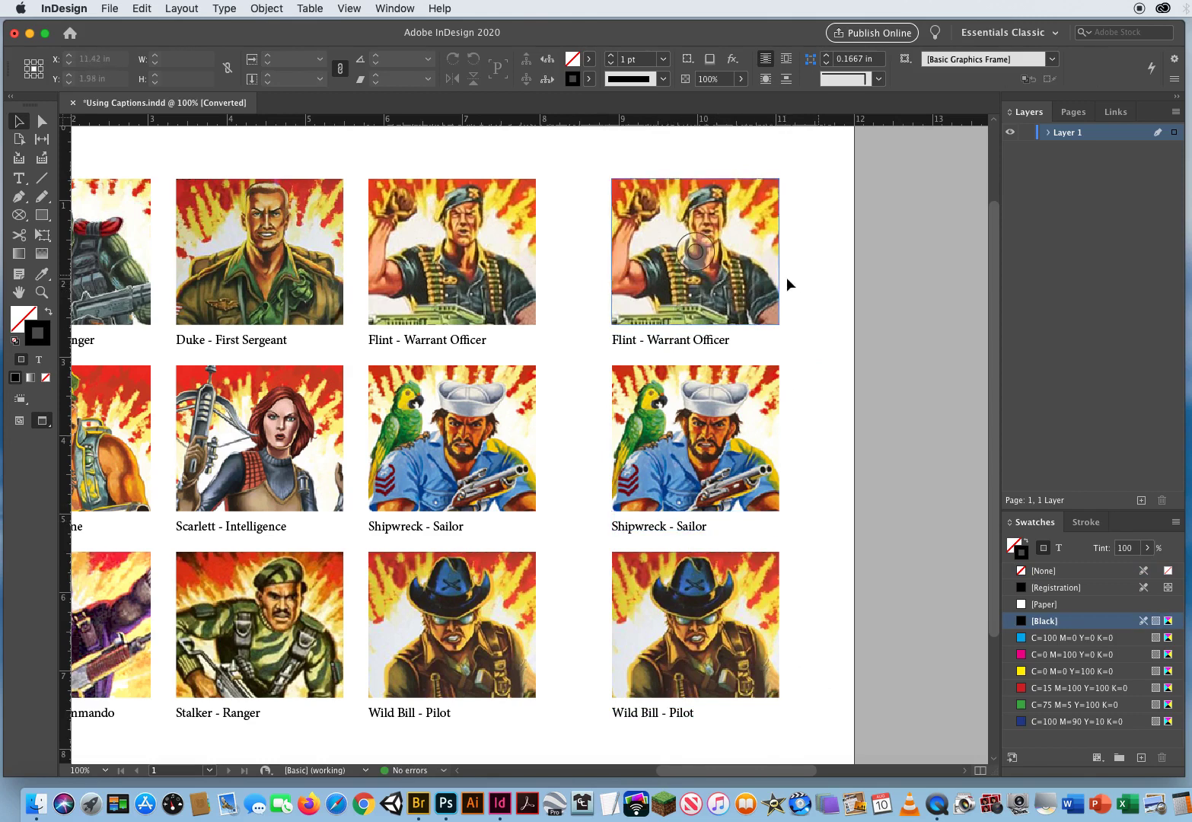
- Move the three duplicated portraits about 0.29 in right and 0.05 in up, away from their caption frames, and check the Flint caption frame
click(763, 310)
shift+click(772, 414)
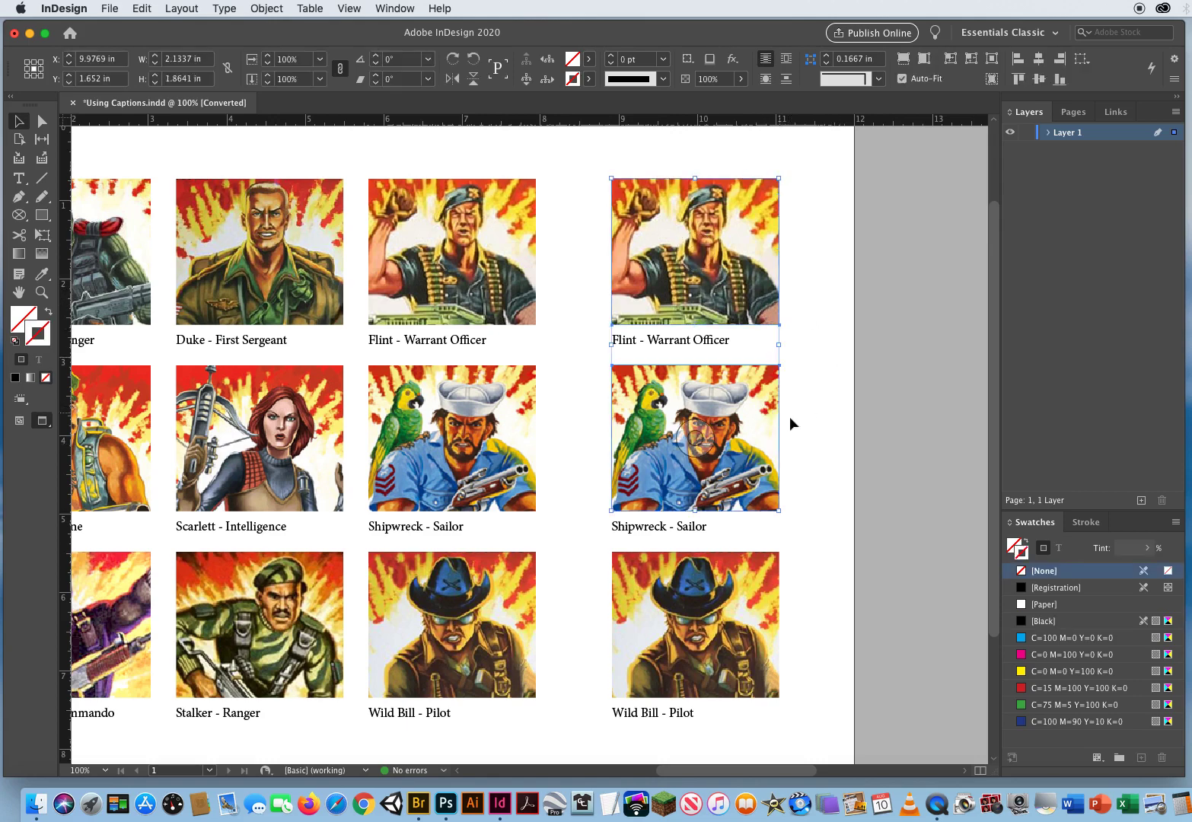
shift+click(762, 584)
drag(754, 587, 779, 584)
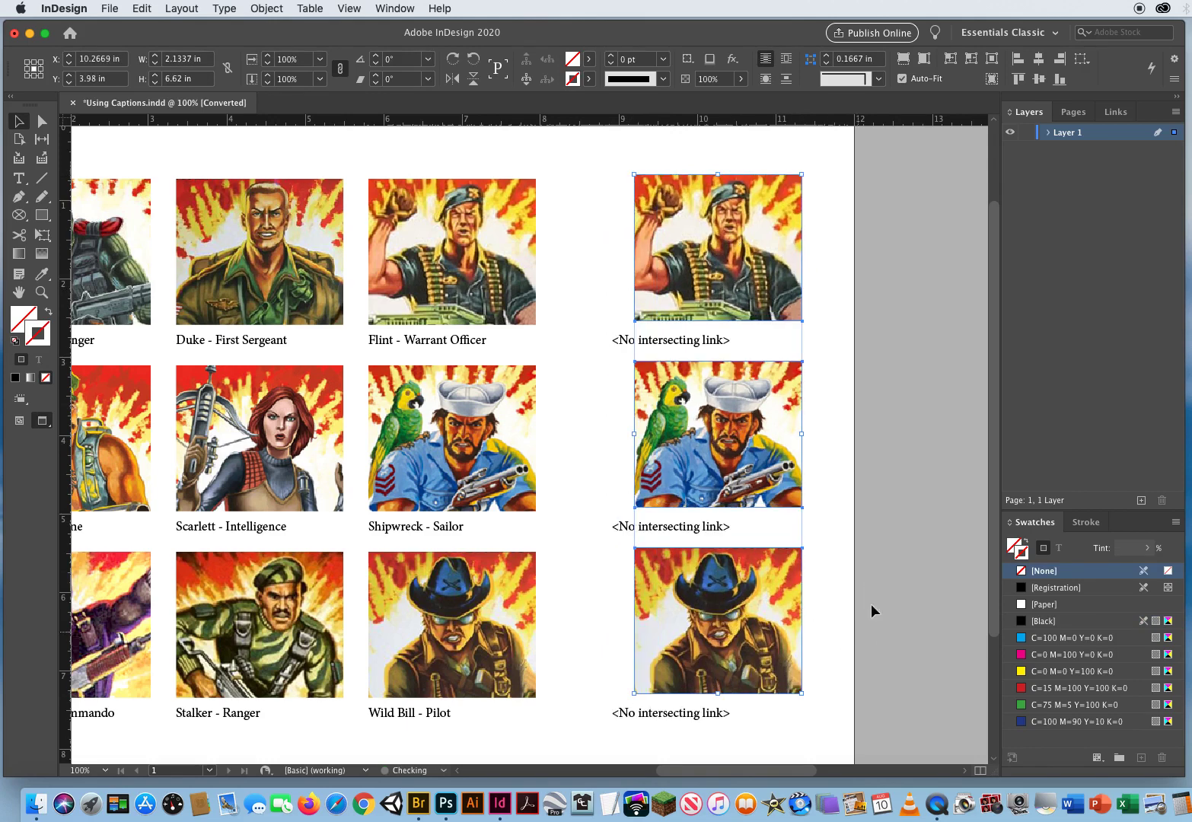
click(886, 528)
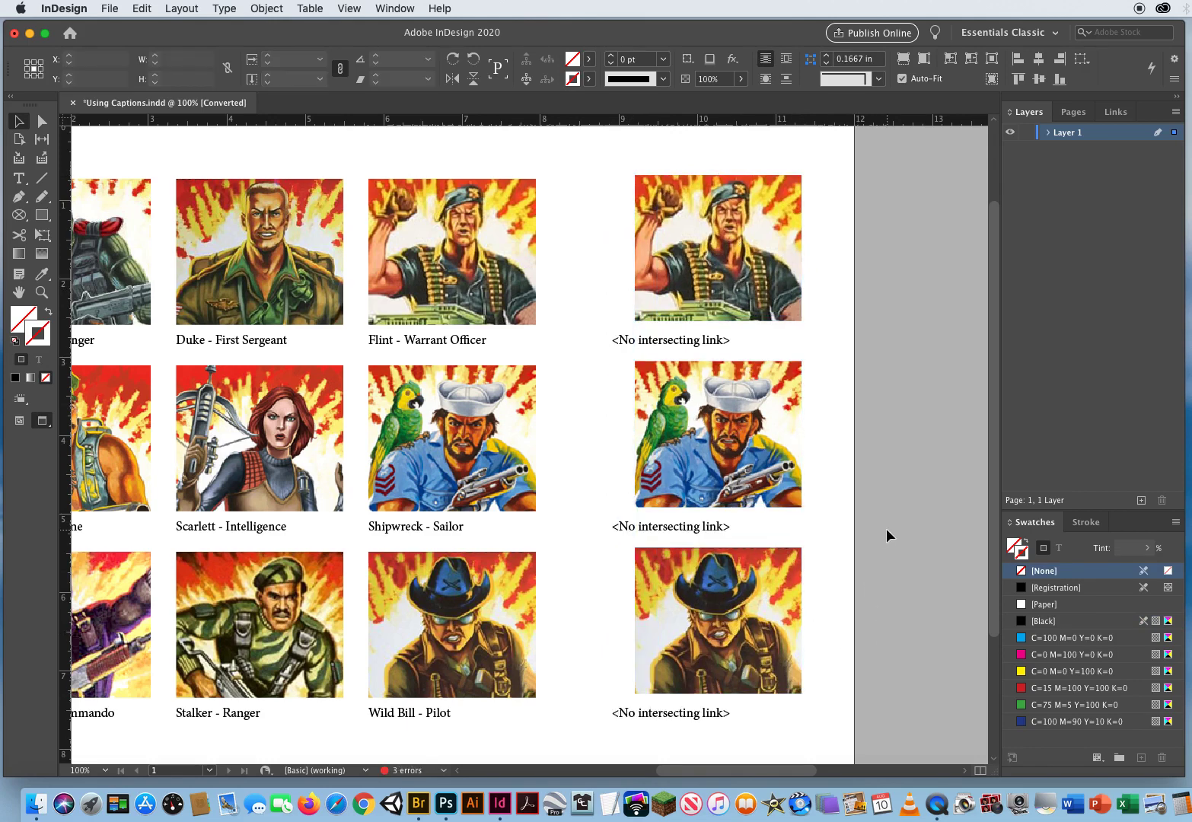
click(632, 340)
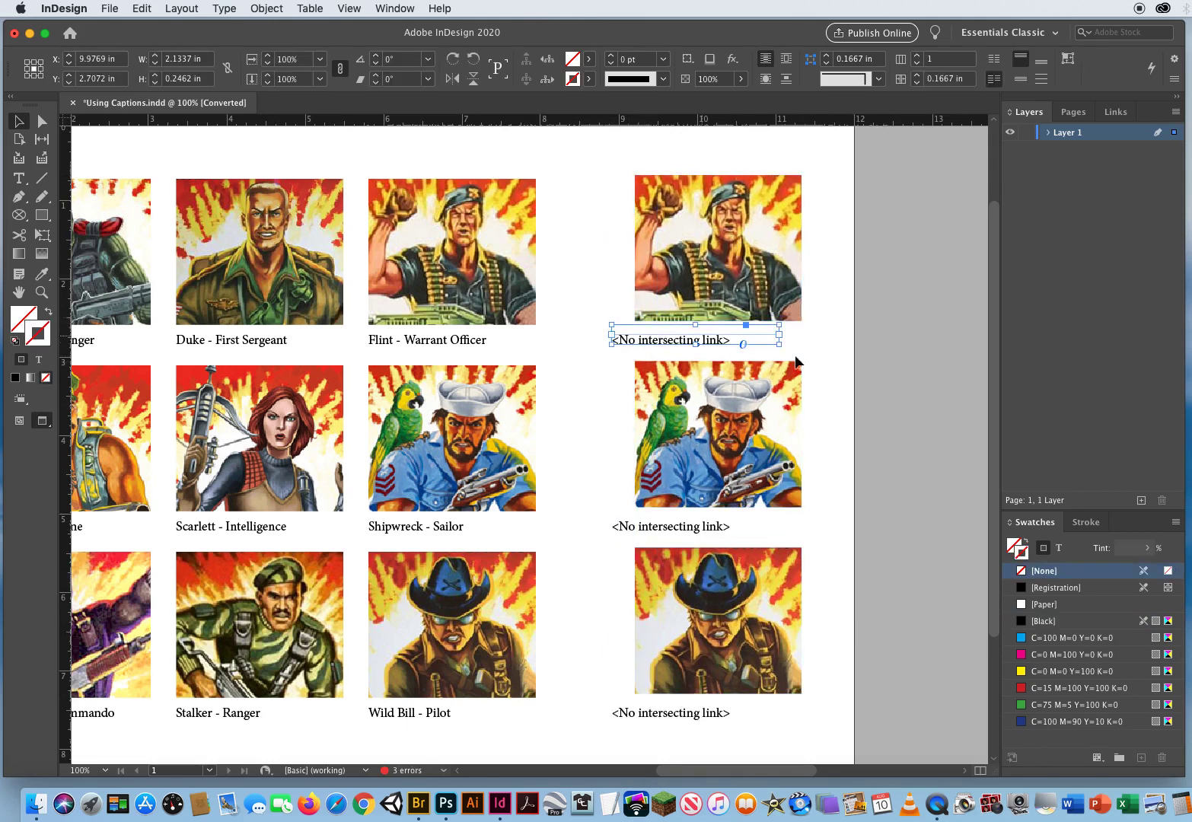
click(858, 469)
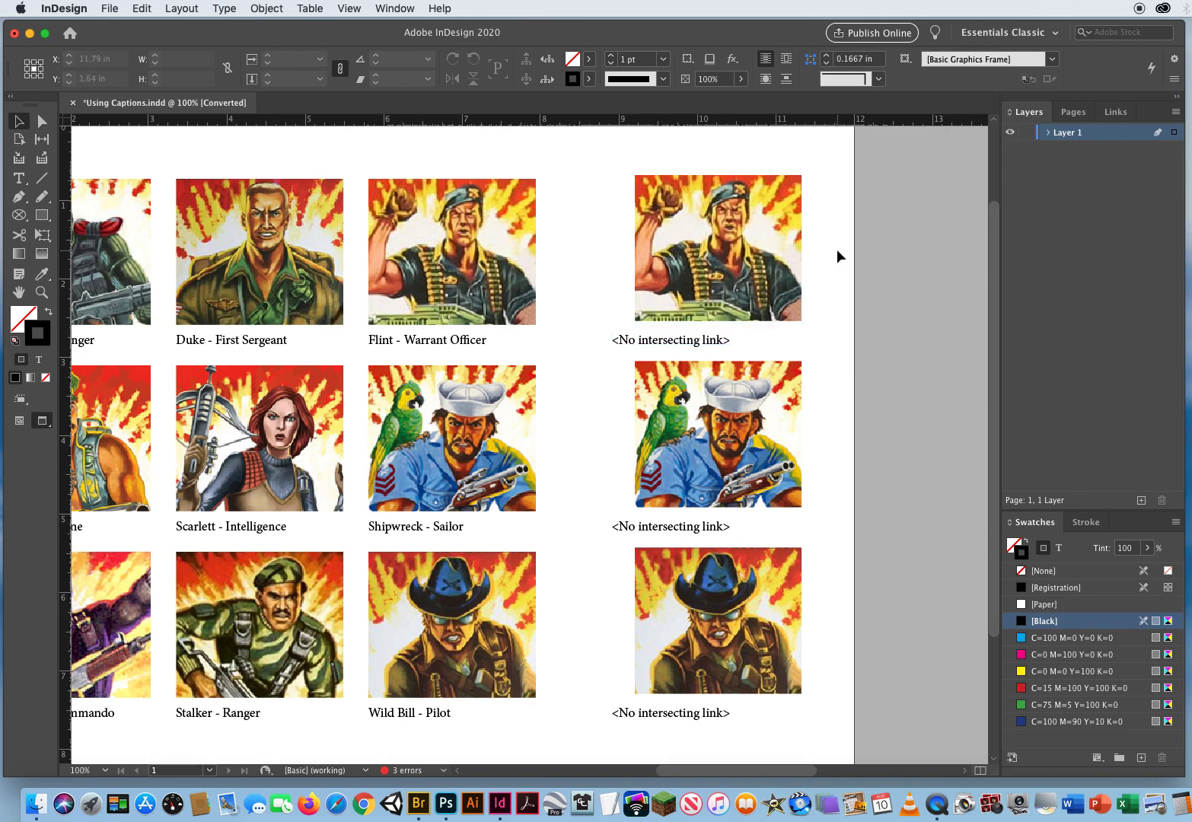
- Group each of the duplicated Flint, Shipwreck and Wild Bill portraits with its own caption frame
drag(837, 251, 630, 350)
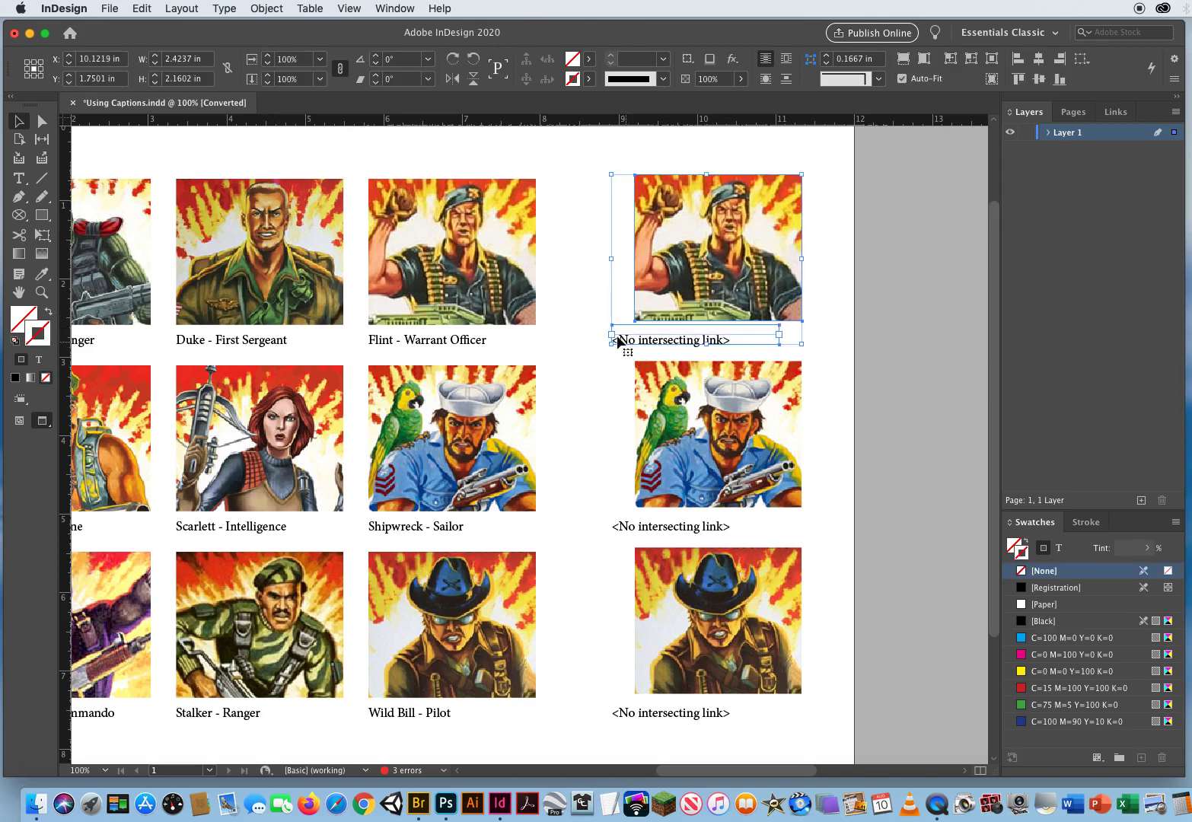
click(265, 8)
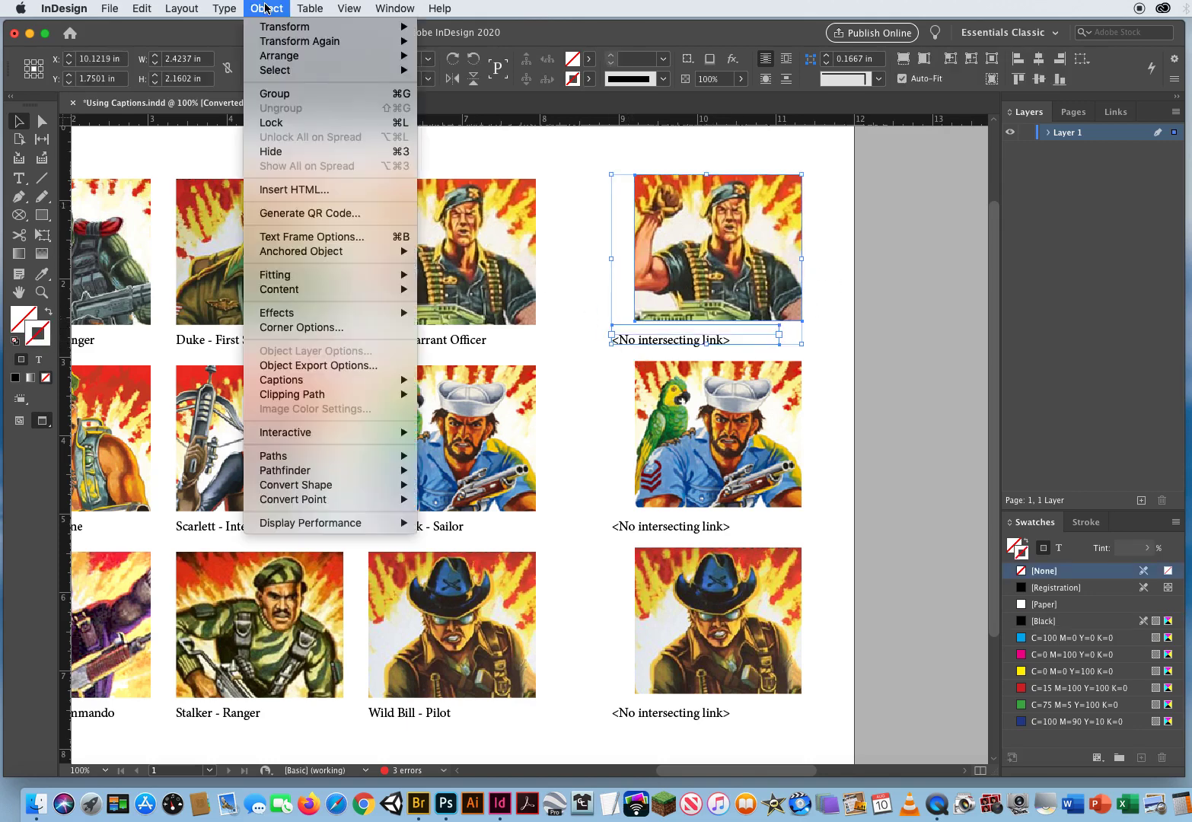
click(282, 94)
click(913, 495)
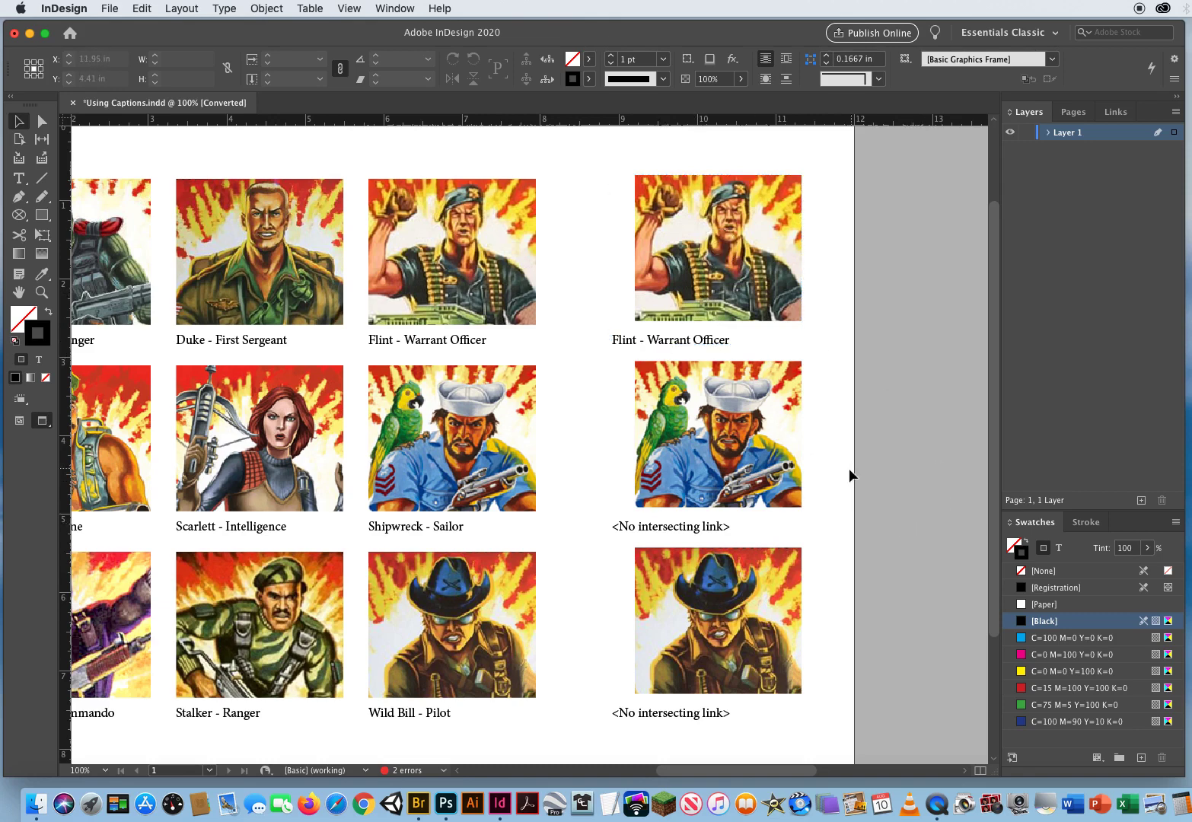
drag(849, 468, 622, 528)
key(super+g)
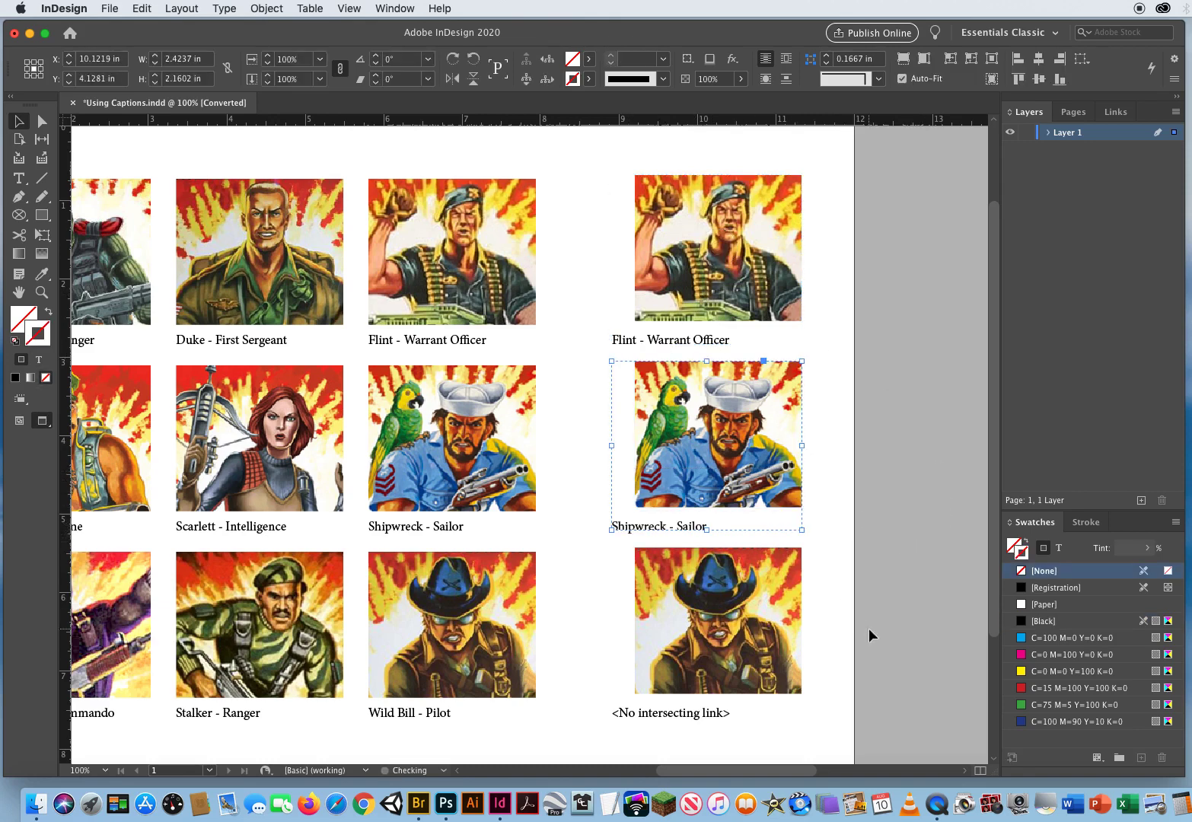
drag(835, 635, 618, 736)
key(super+g)
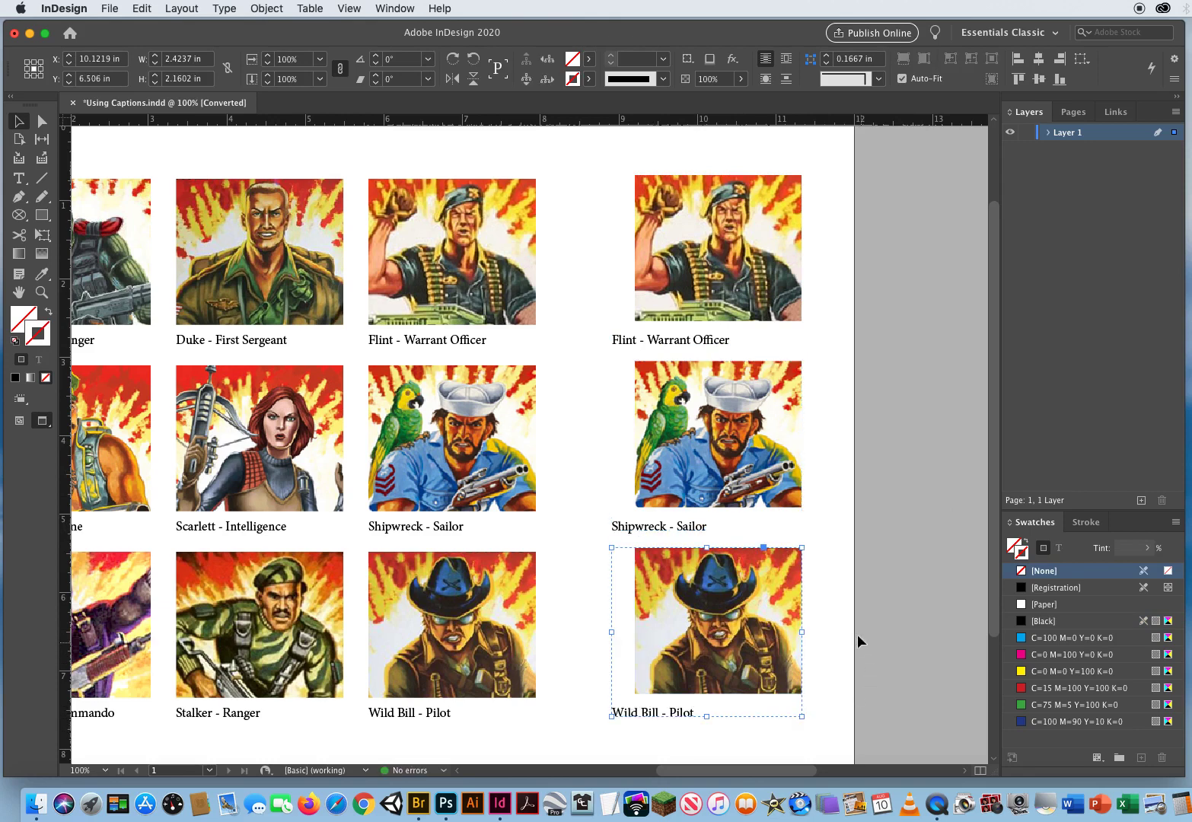
click(855, 641)
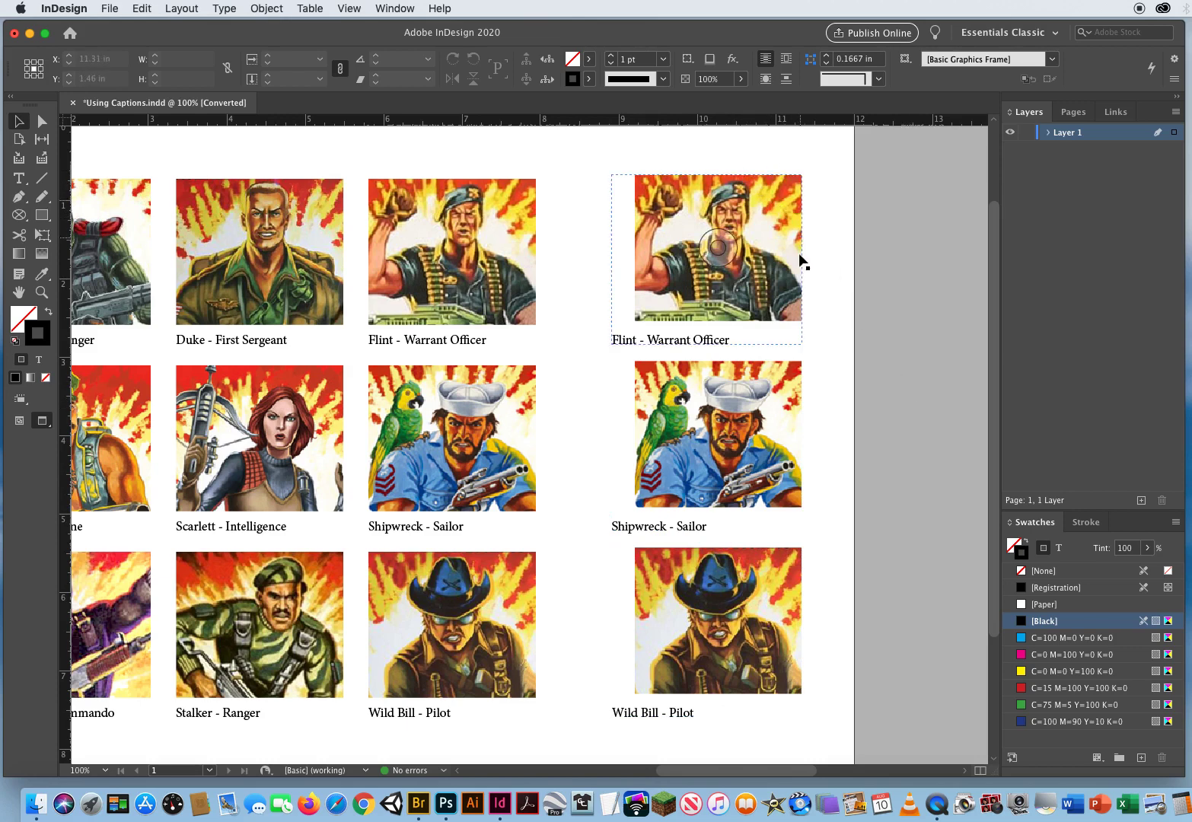
- Try a 3 pt black stroke on the grouped Flint portrait and caption, and set the stroke back to None
click(768, 223)
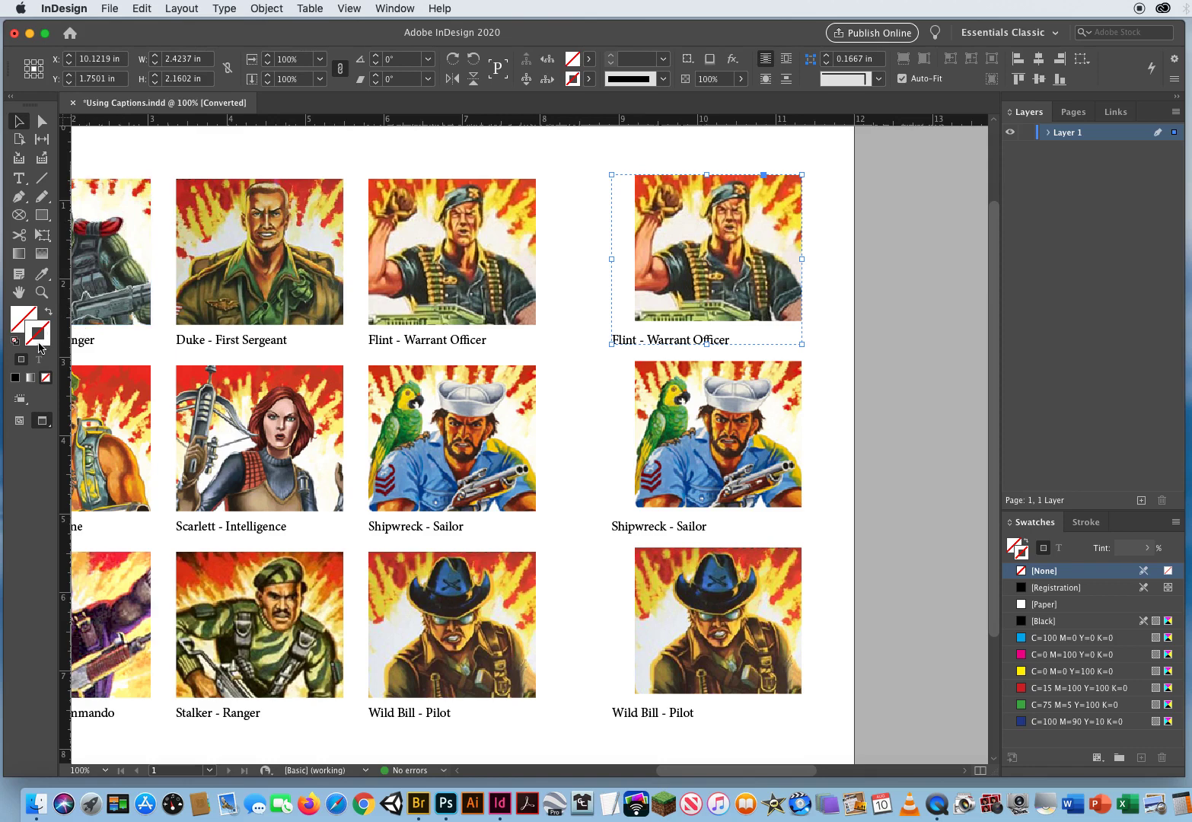
click(1047, 621)
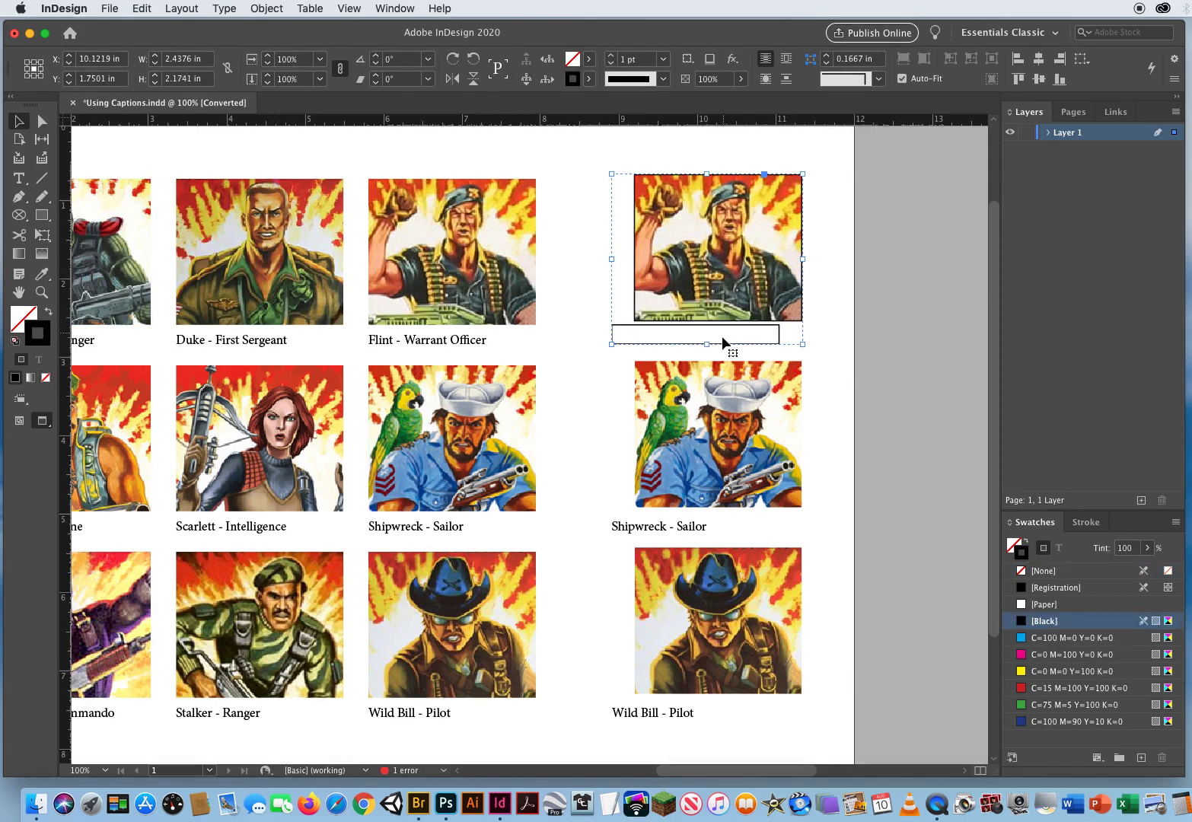
click(610, 55)
click(610, 56)
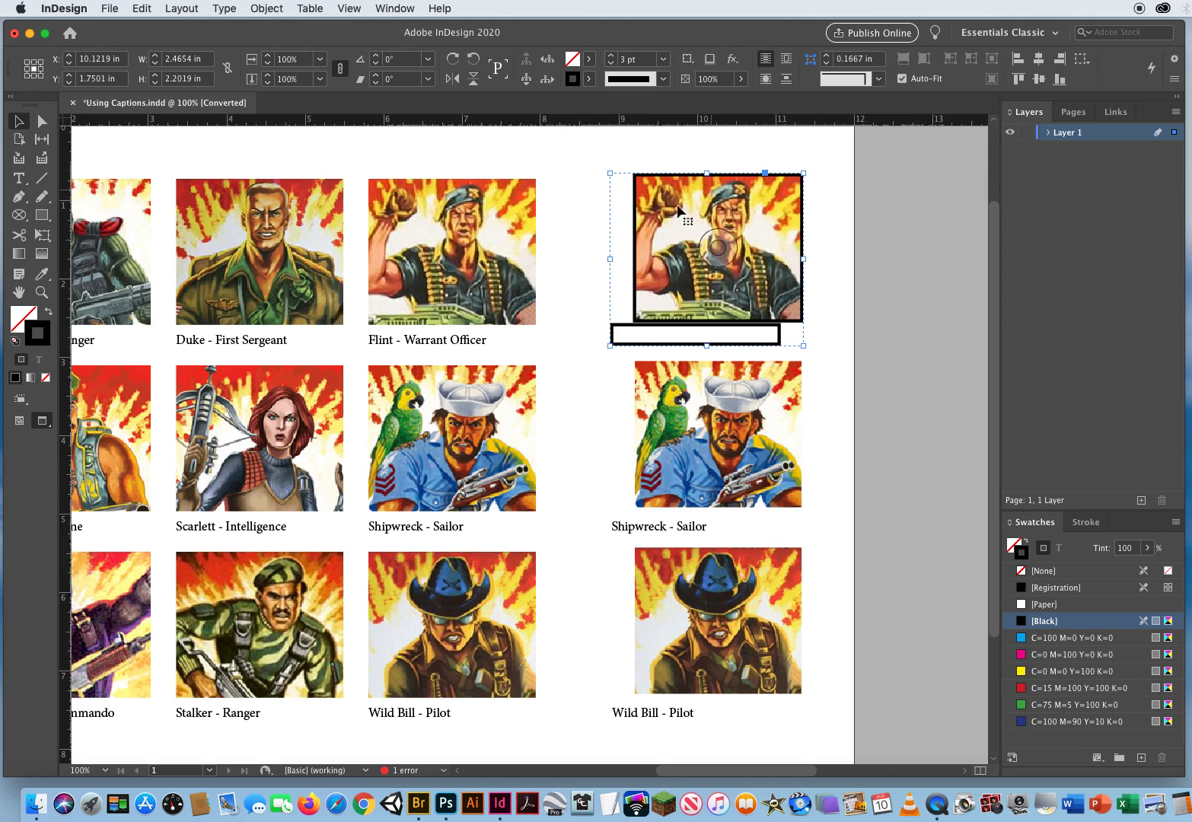
click(1045, 574)
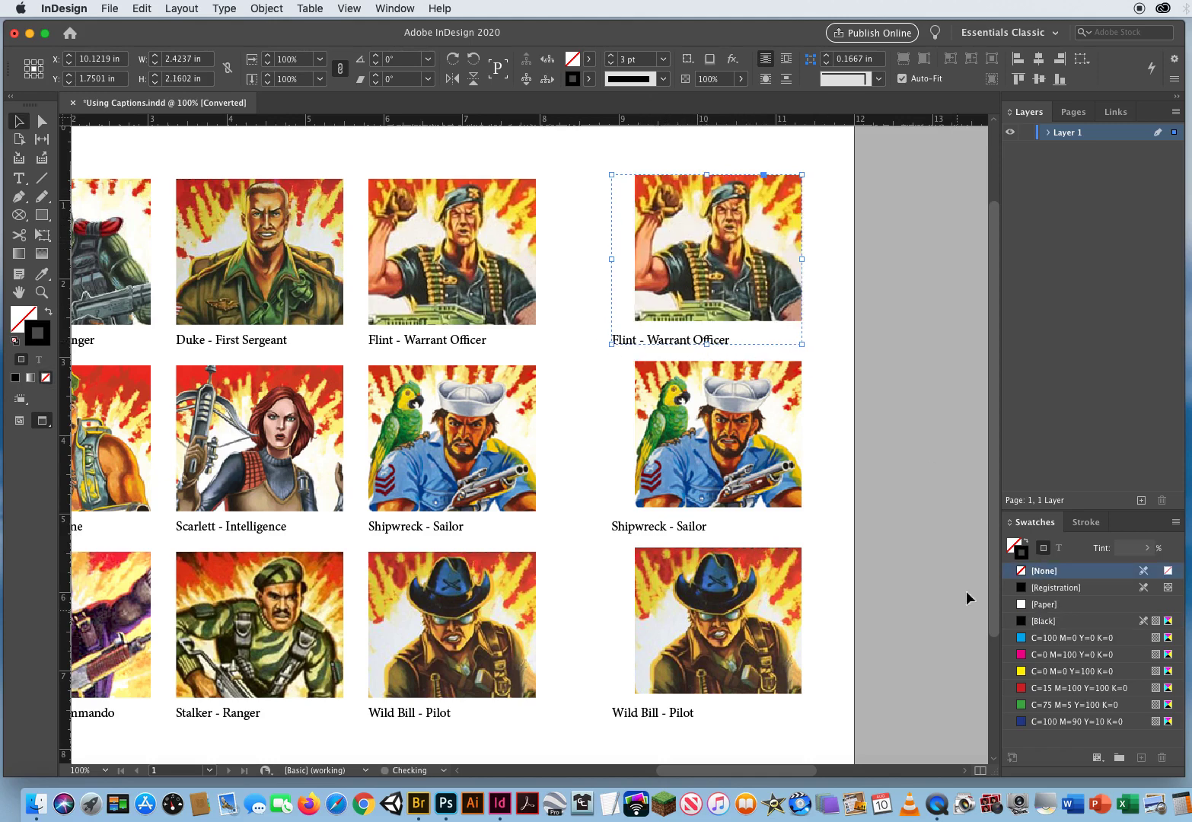
click(925, 513)
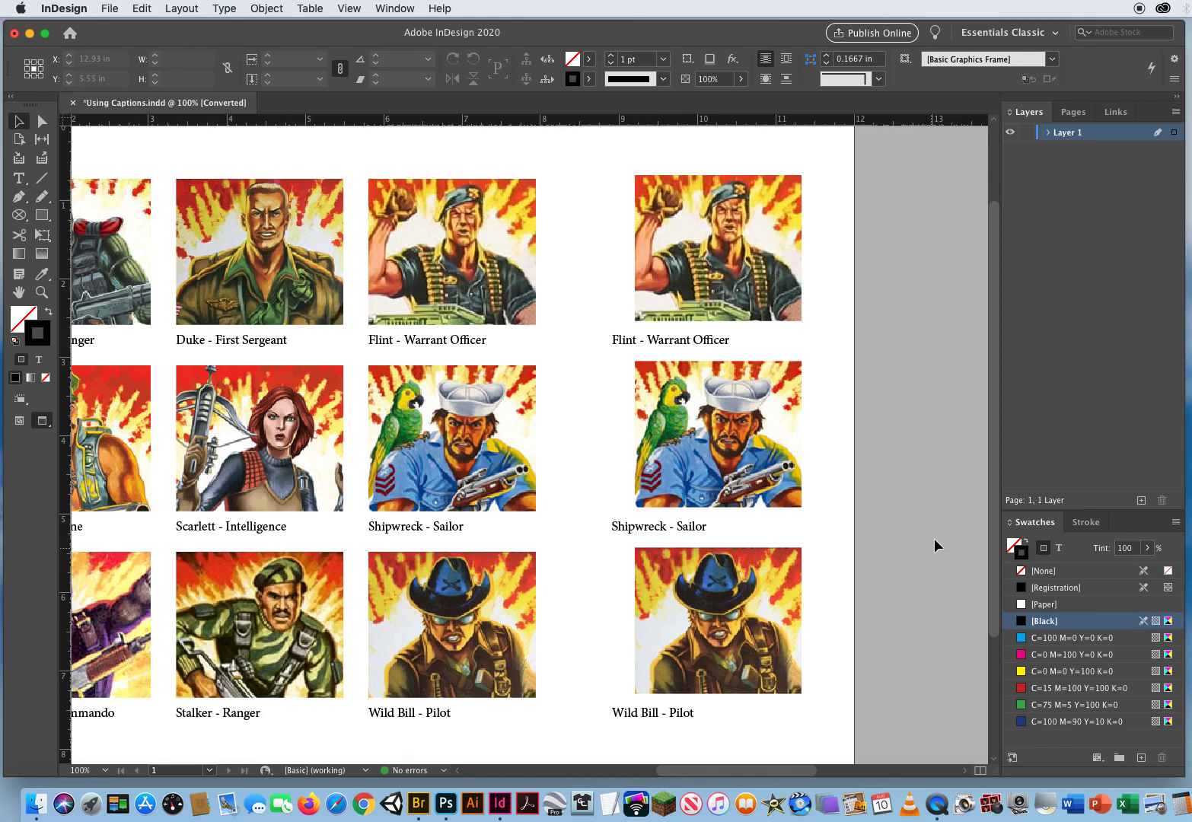
- Select only the Flint image frame inside its group and give it a 2 pt black stroke
click(769, 231)
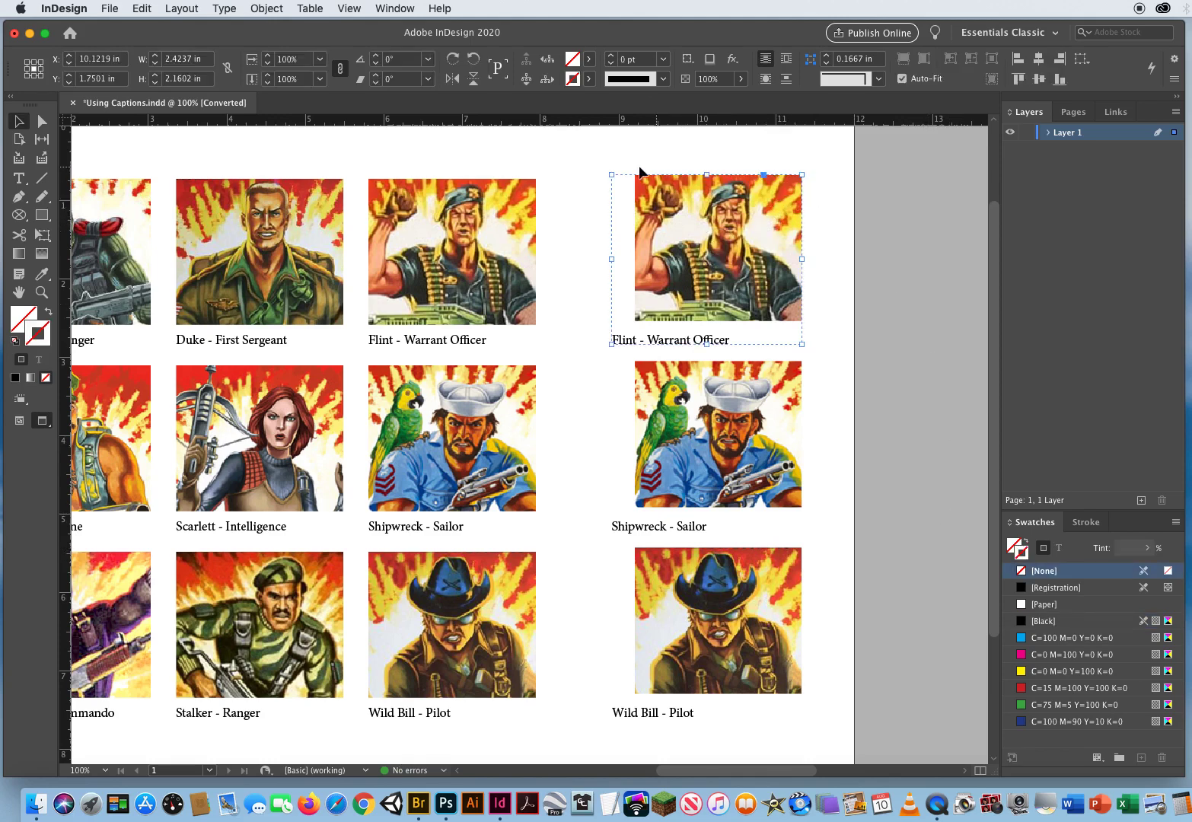
click(830, 343)
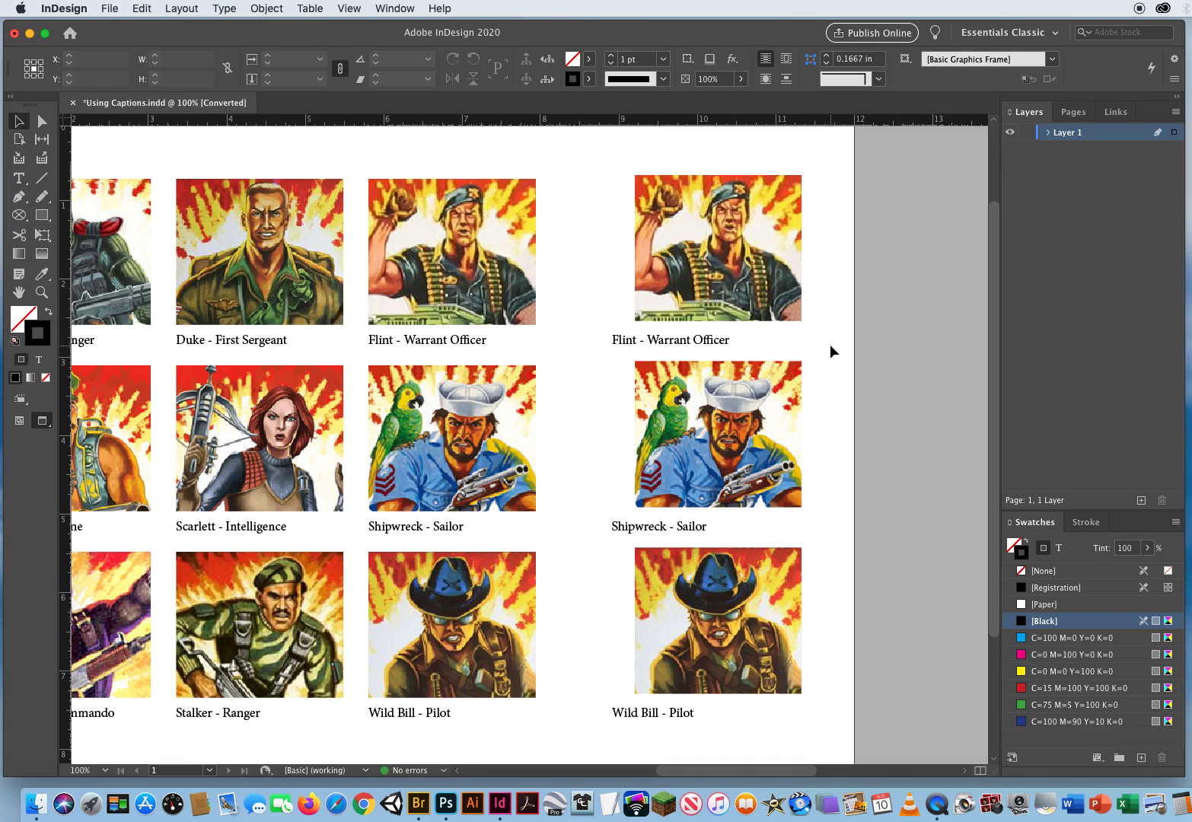
click(761, 235)
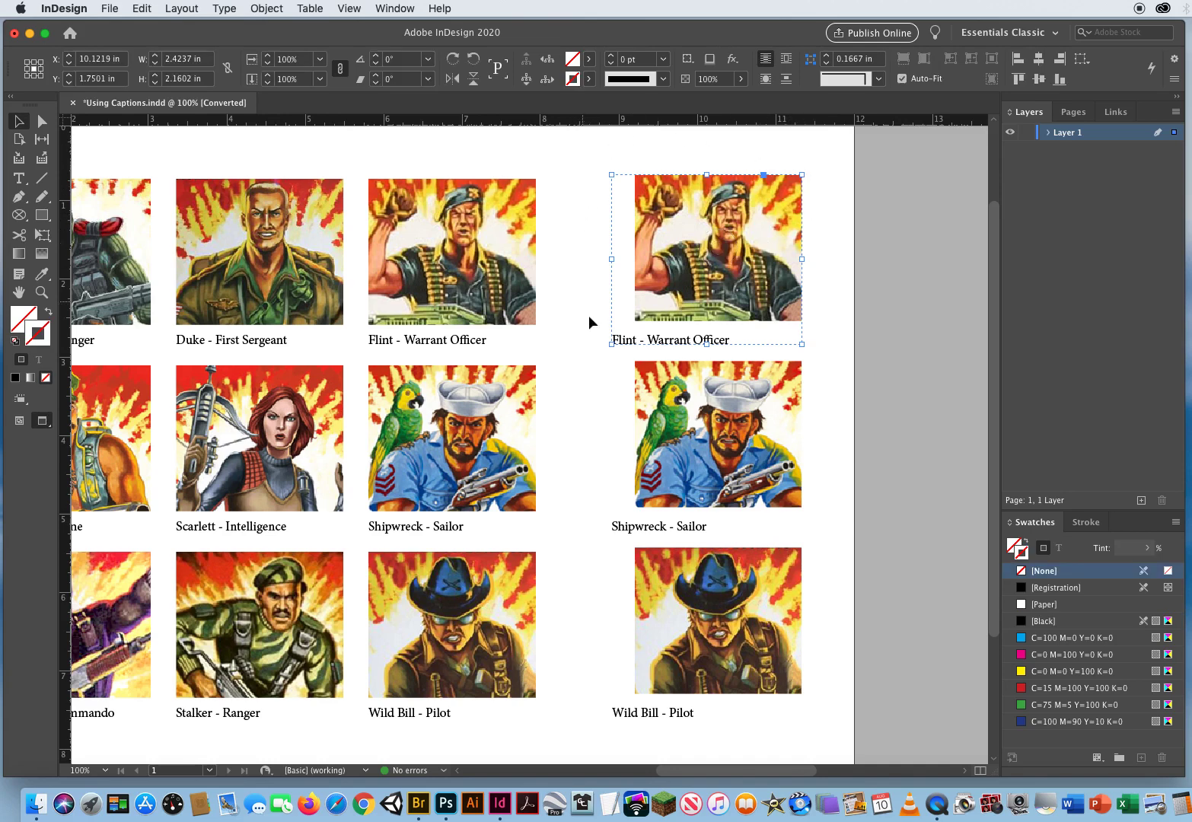
double_click(767, 209)
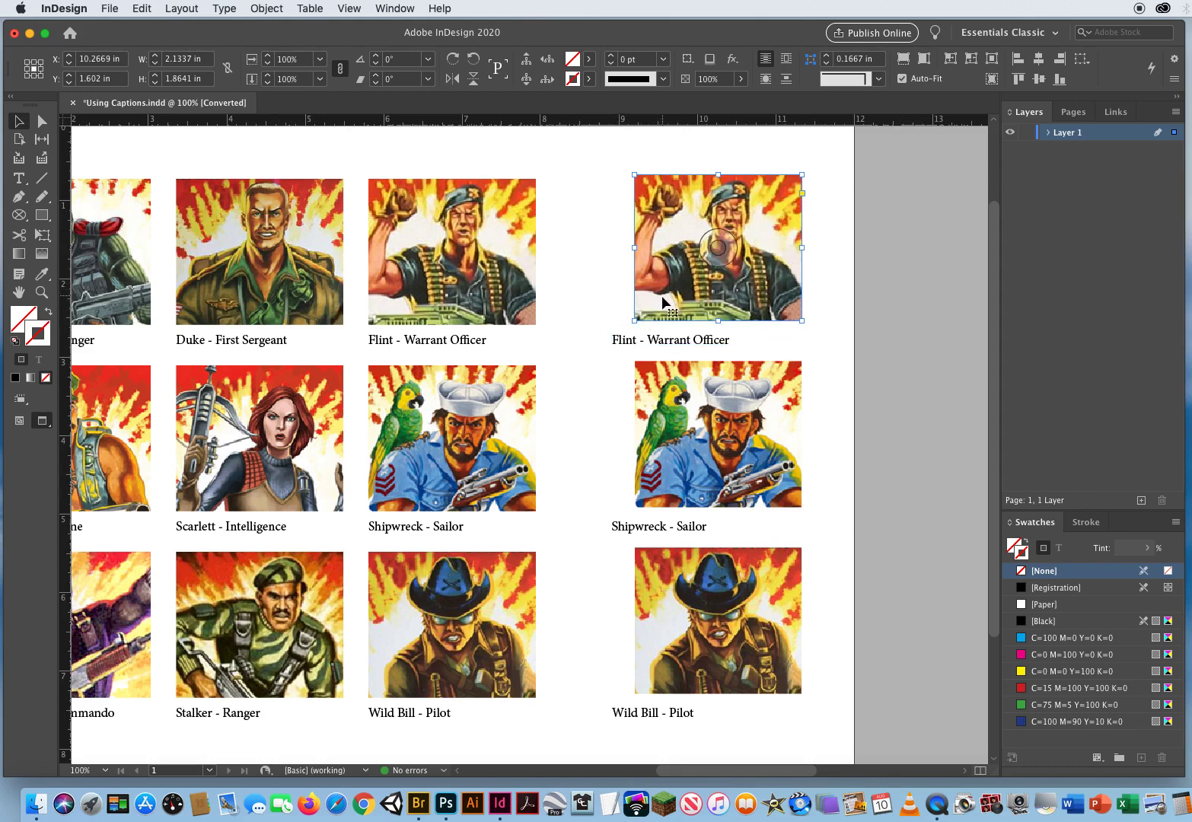
click(611, 56)
click(610, 55)
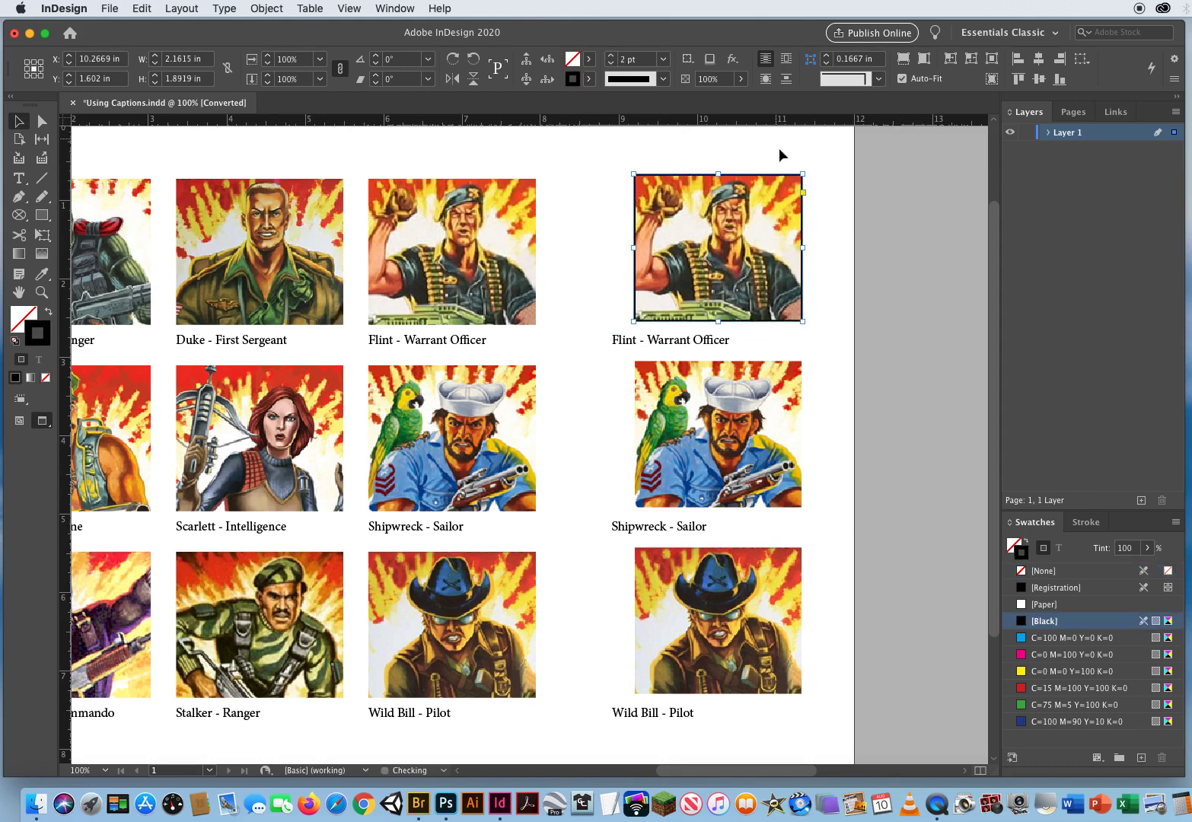
- Round the corners of the outlined Flint image frame and deselect it
click(802, 192)
drag(790, 174, 764, 177)
click(842, 236)
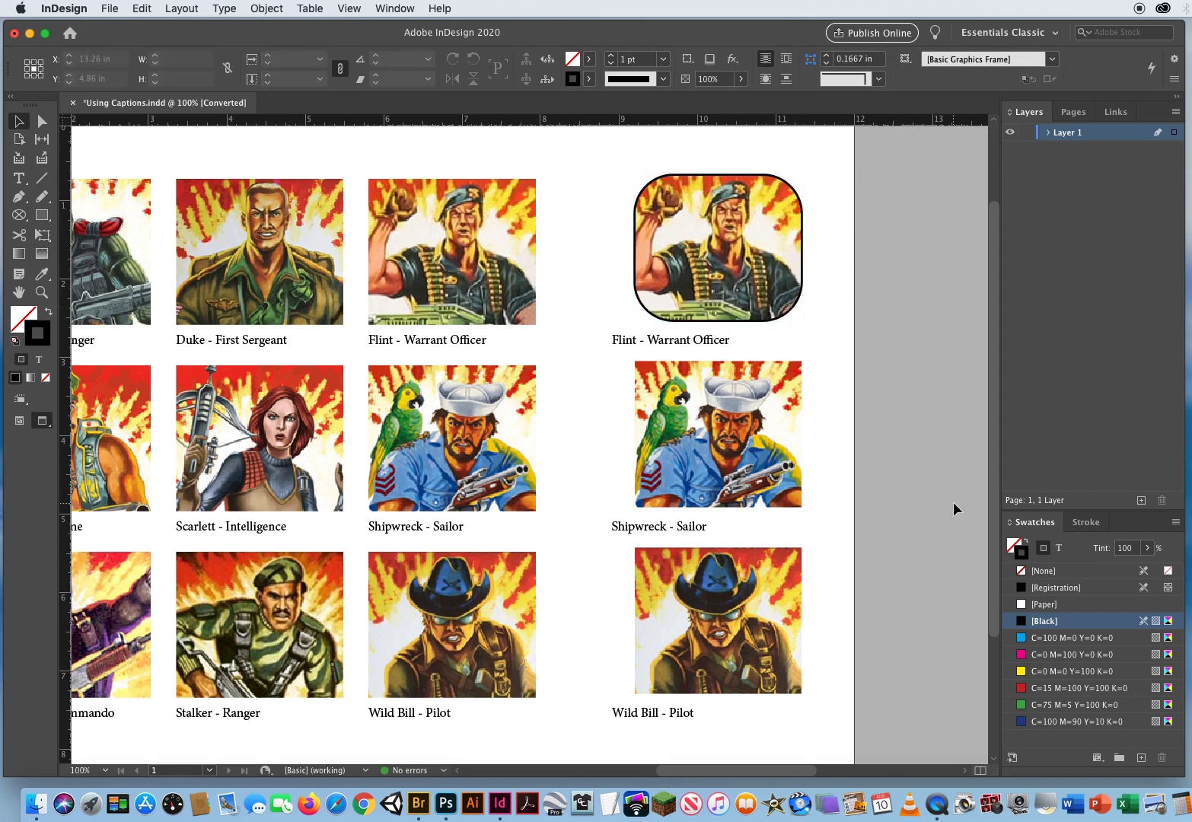
- Give the Shipwreck image frame inside its group a 2 pt black stroke and round its corners to 0.5 in
click(775, 393)
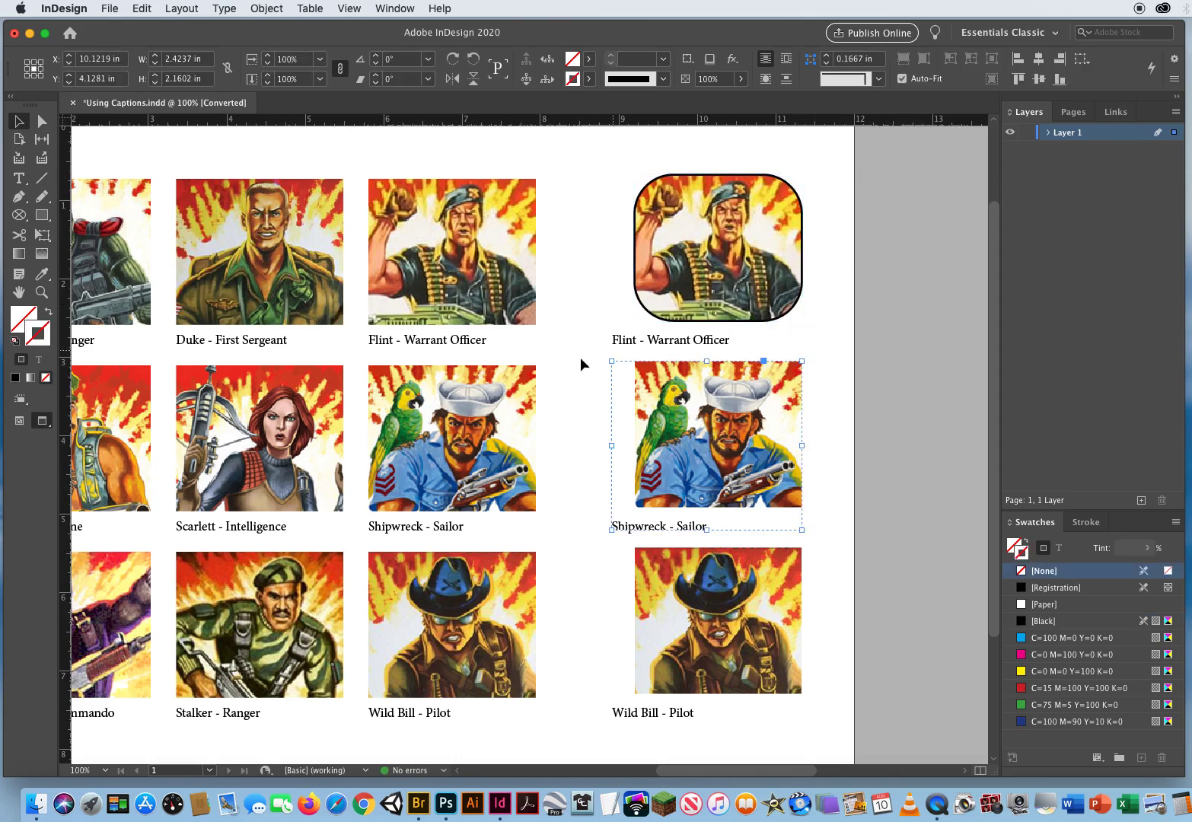
double_click(763, 401)
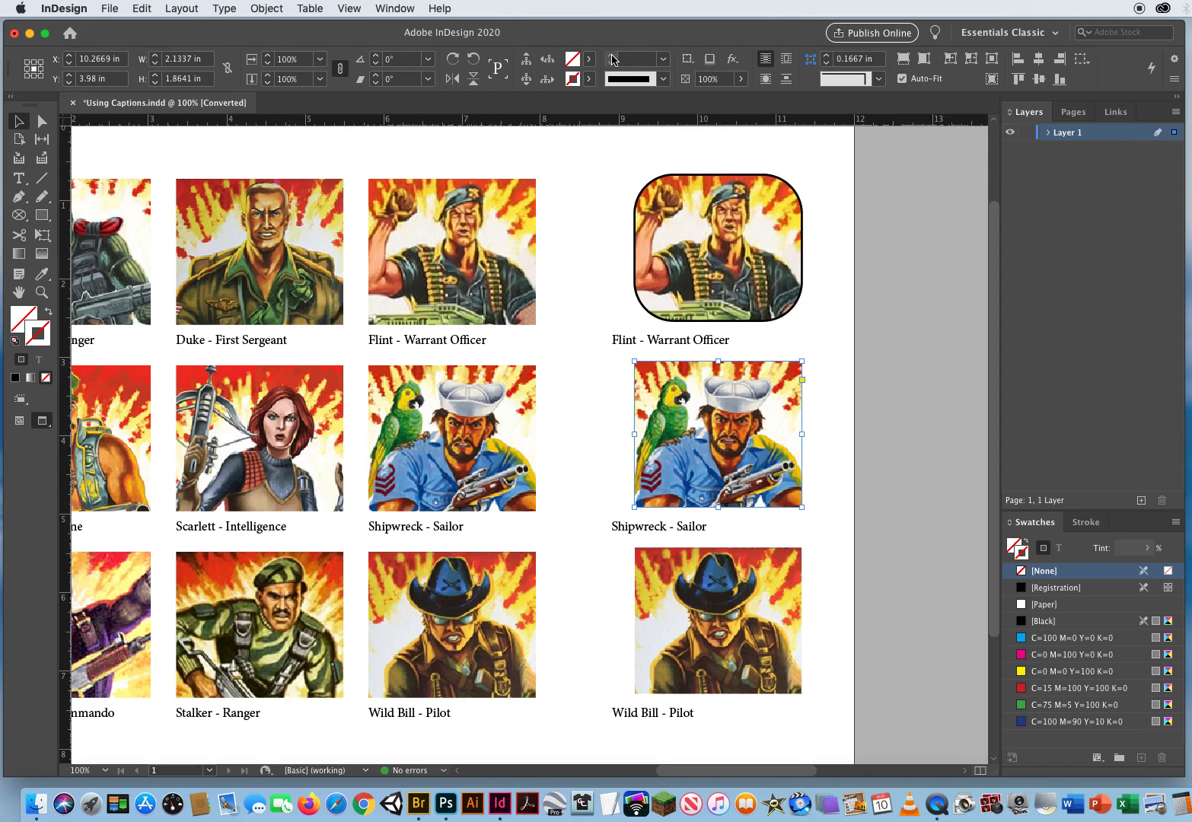
click(636, 60)
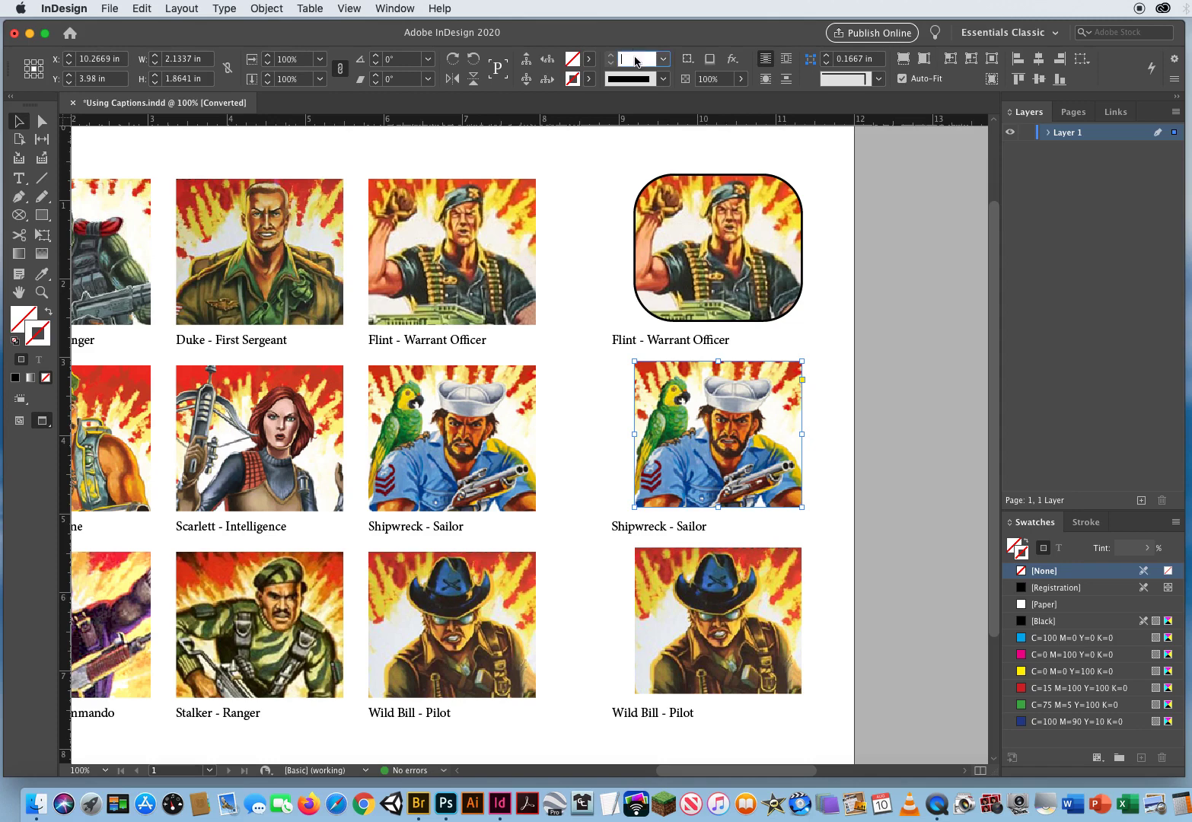
click(1043, 622)
click(611, 57)
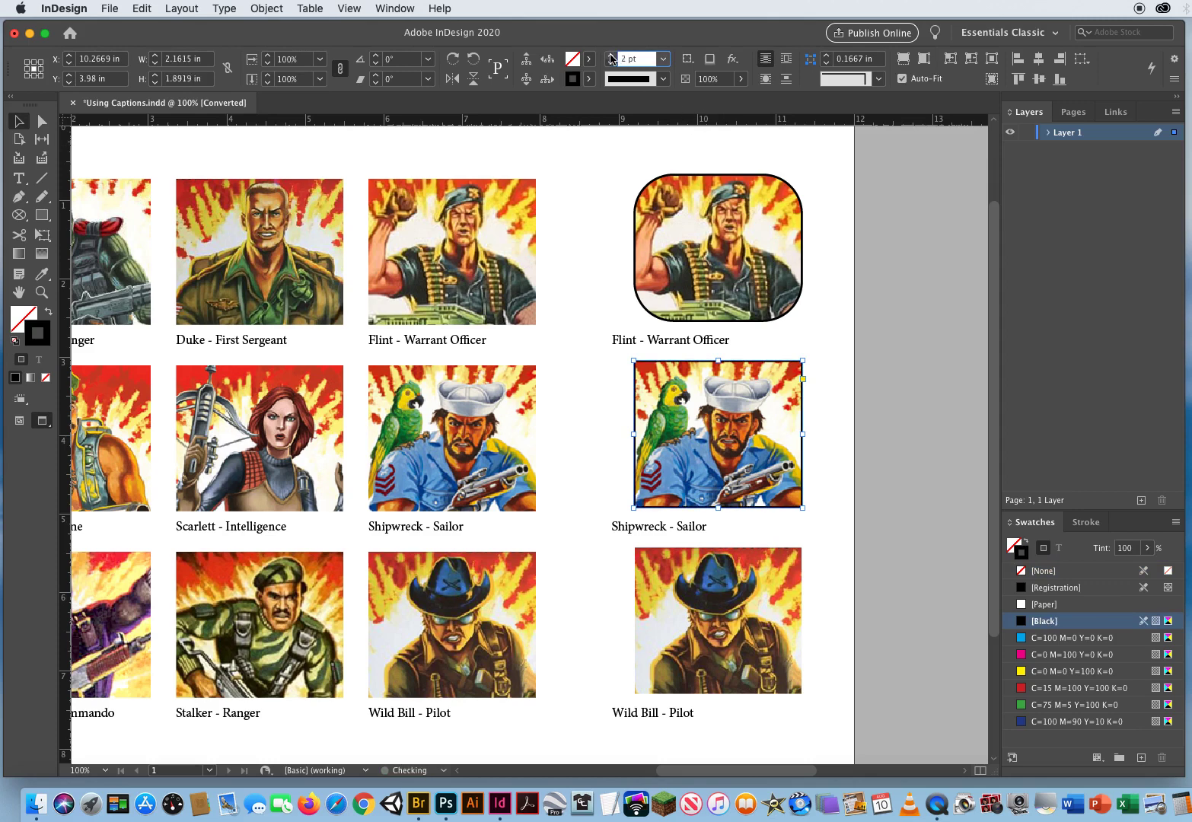
click(803, 379)
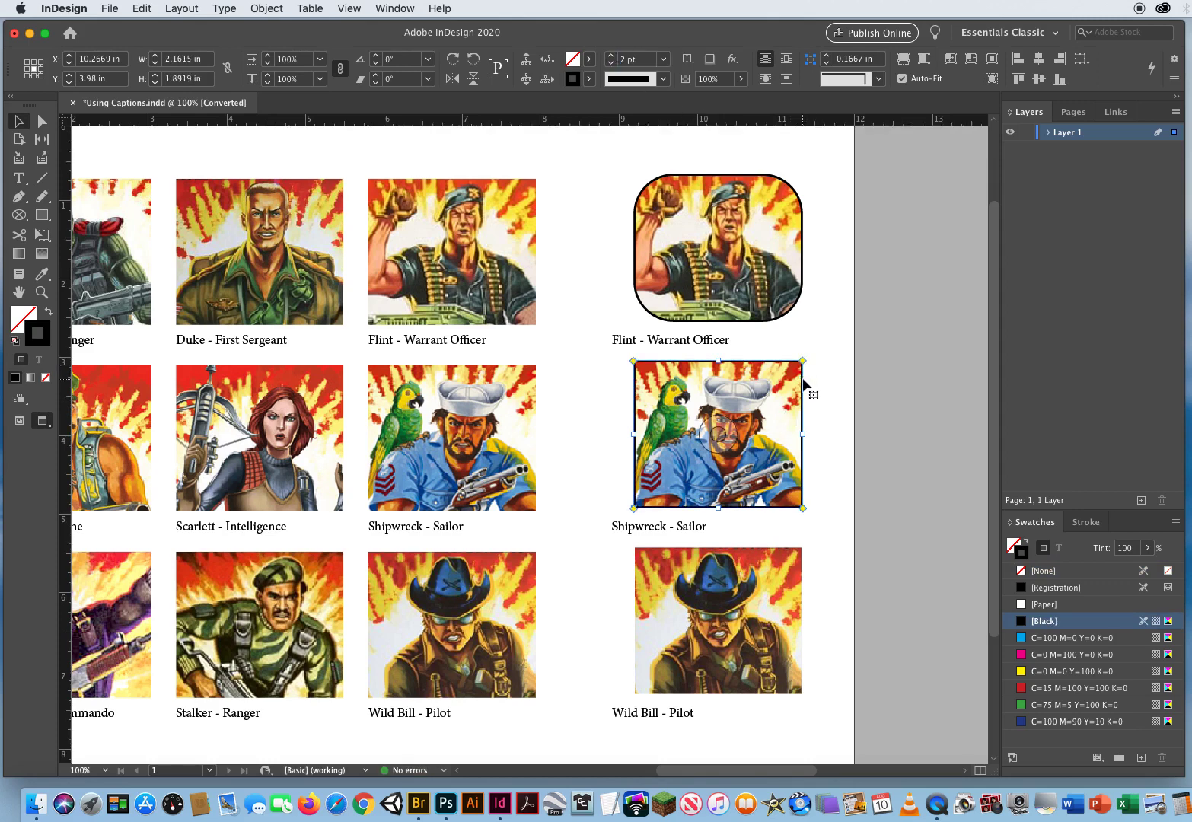
drag(803, 360, 762, 355)
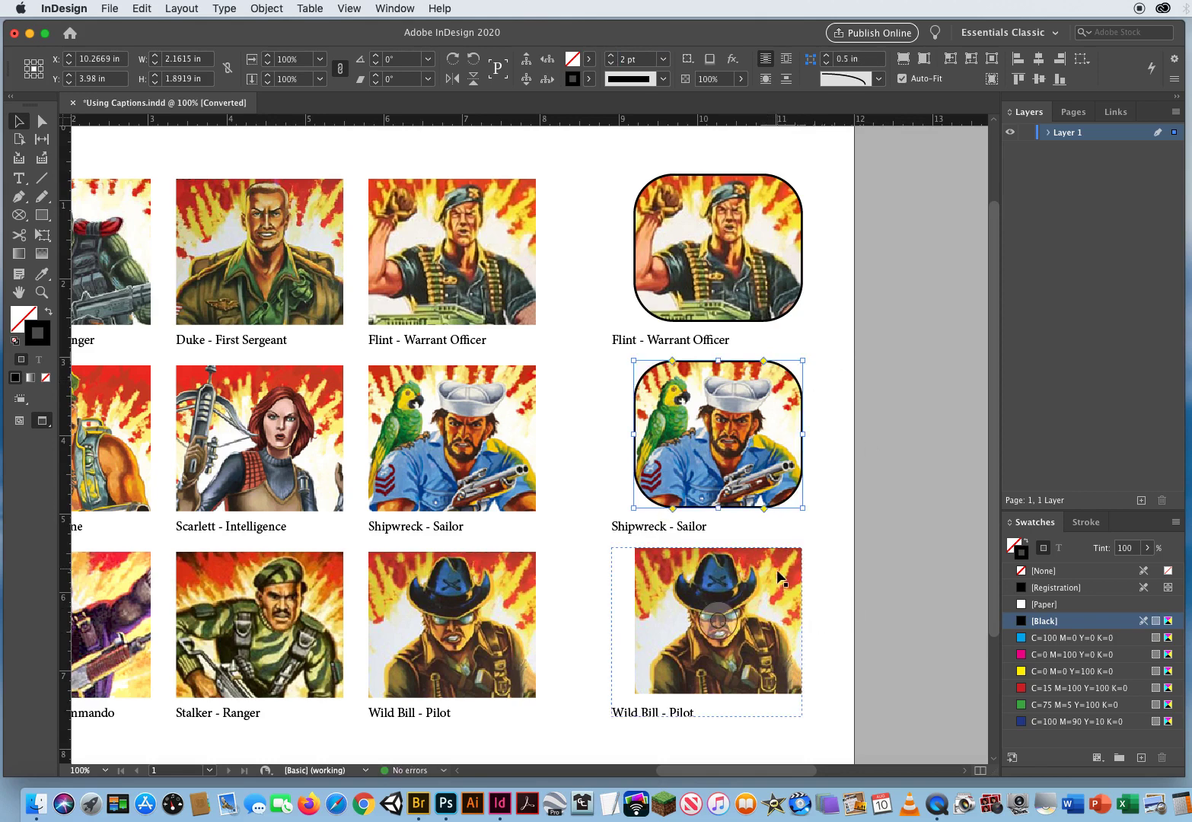
- Give the Wild Bill image frame inside its group a 2 pt black stroke and rounded corners matching the other two
click(619, 628)
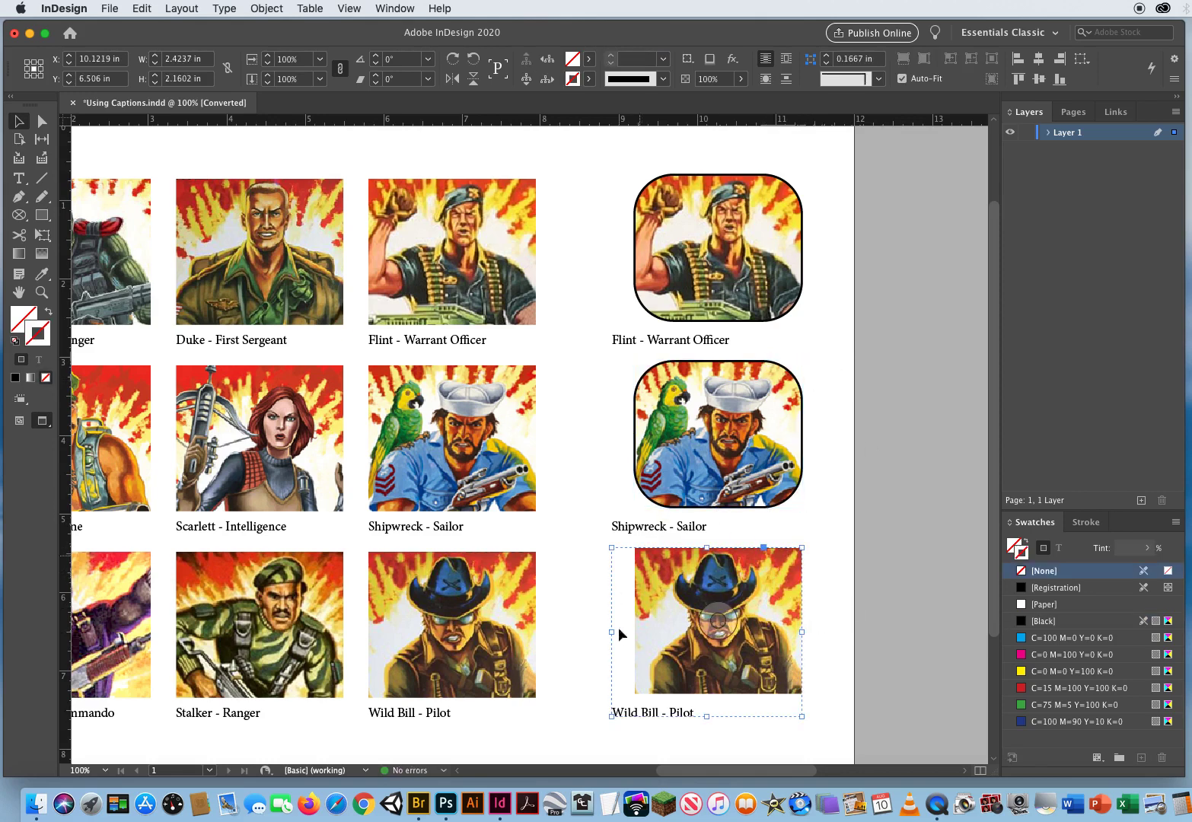
double_click(757, 580)
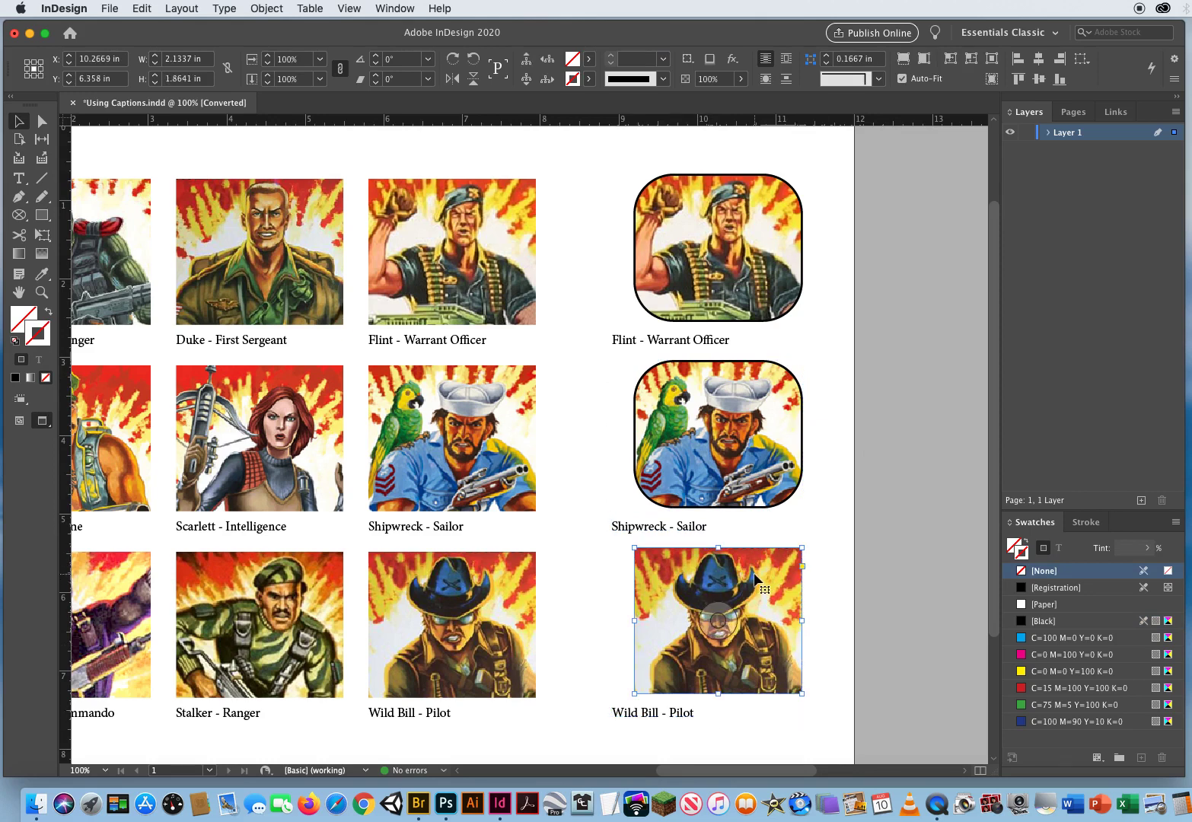
click(1047, 623)
click(611, 54)
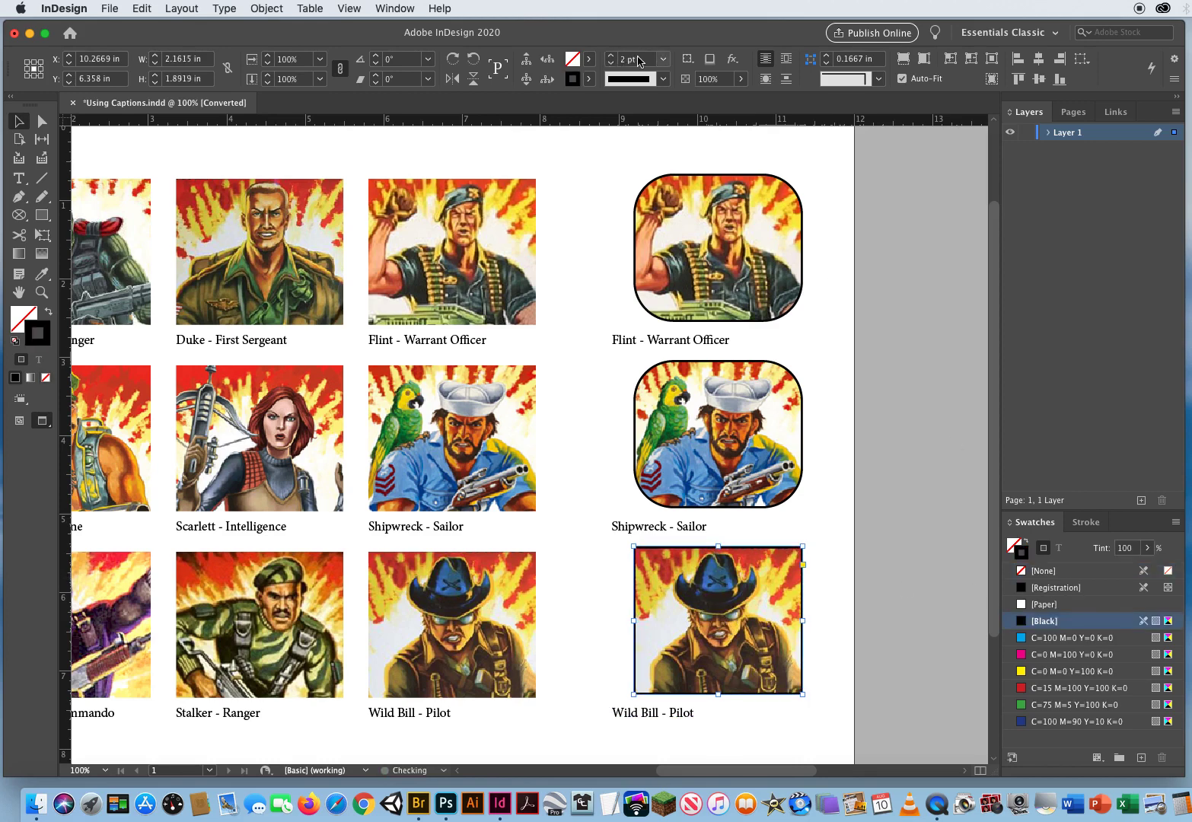
click(640, 61)
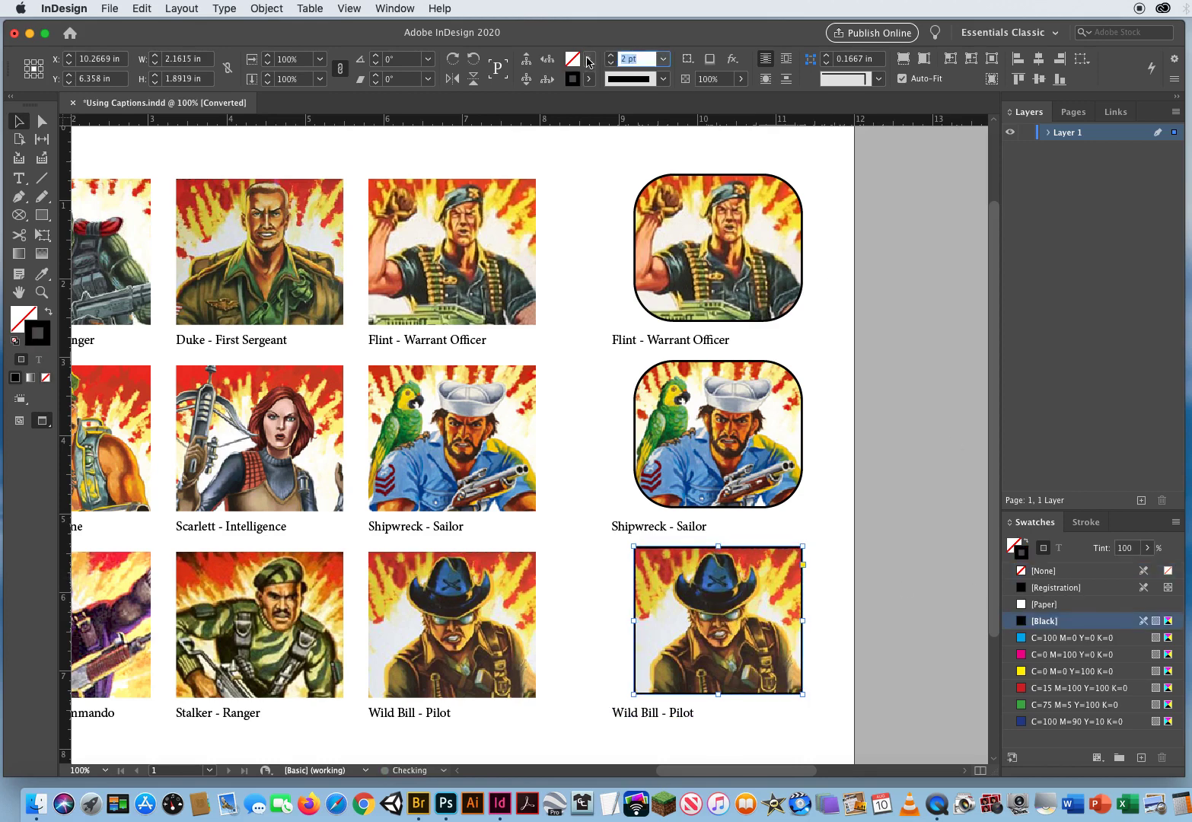
click(804, 566)
drag(803, 548, 761, 549)
click(841, 559)
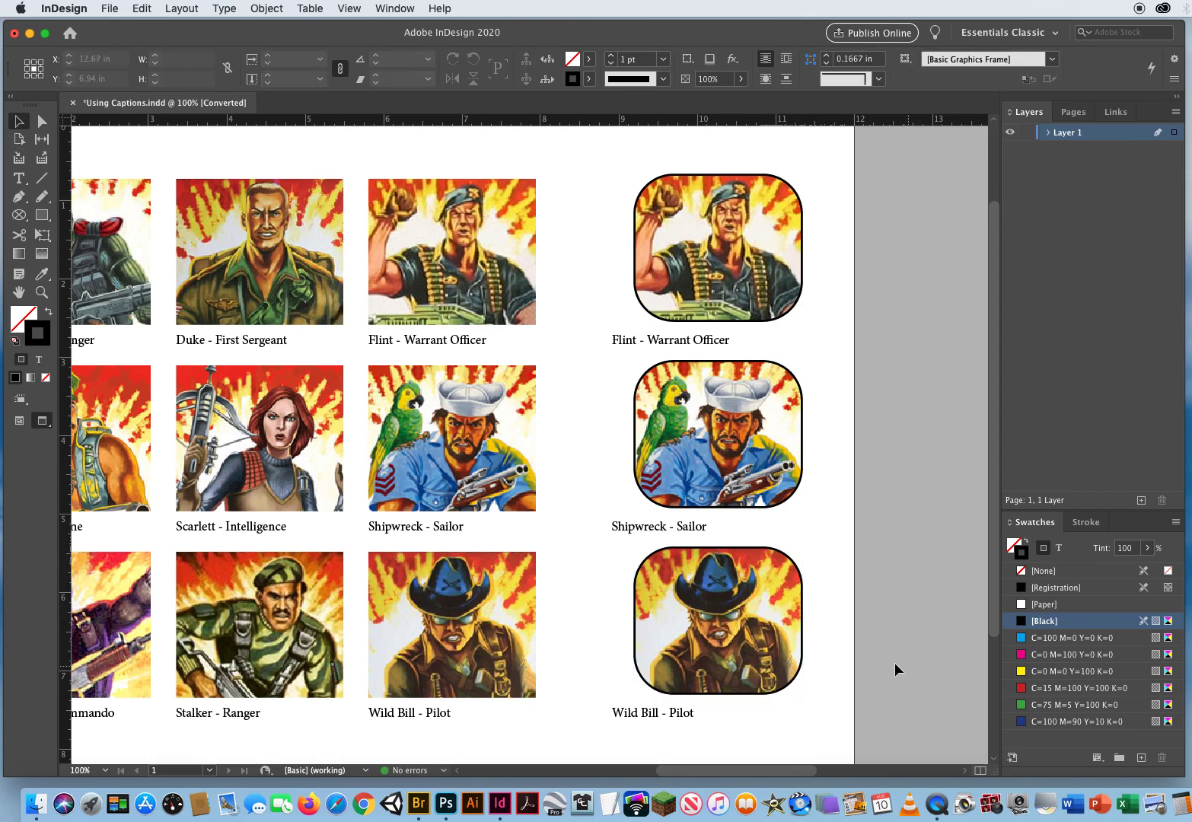
- Move the grouped rounded Flint portrait about 0.08 in right and 0.2 in up, and ungroup it from its caption
drag(791, 312, 733, 297)
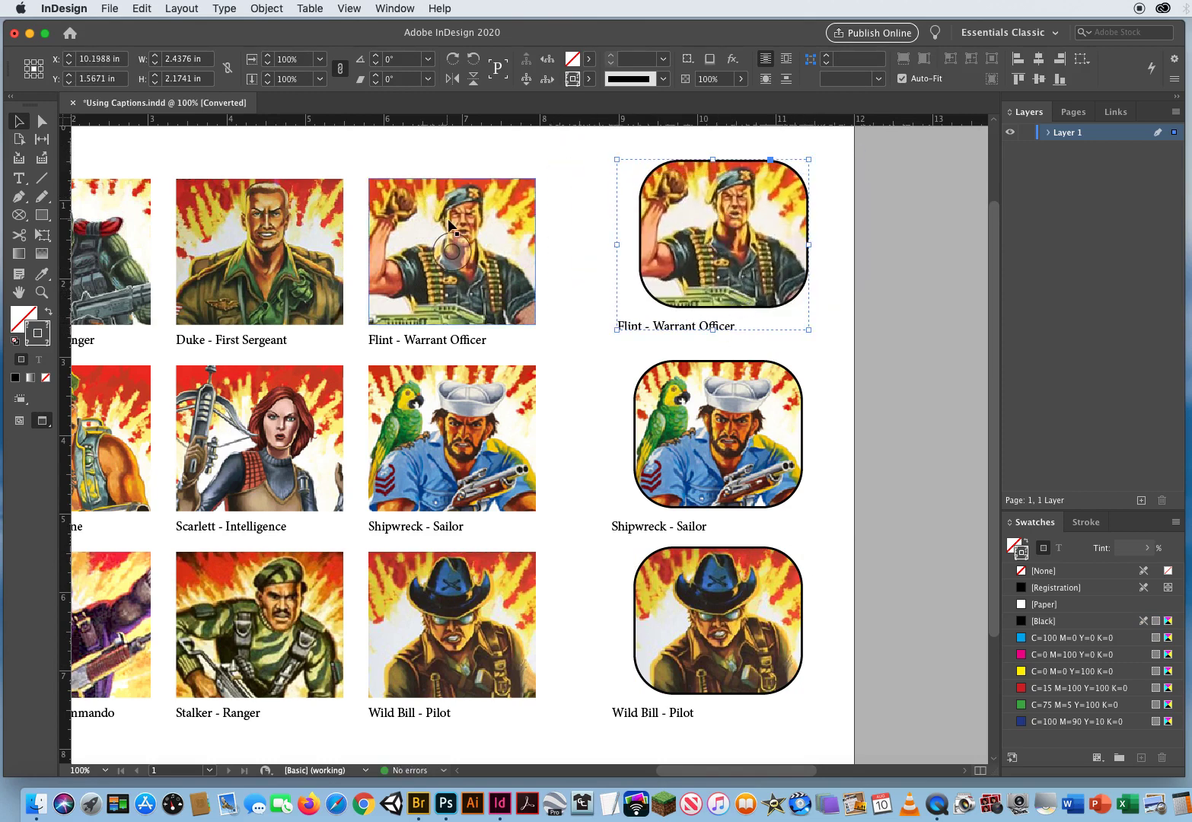
click(268, 9)
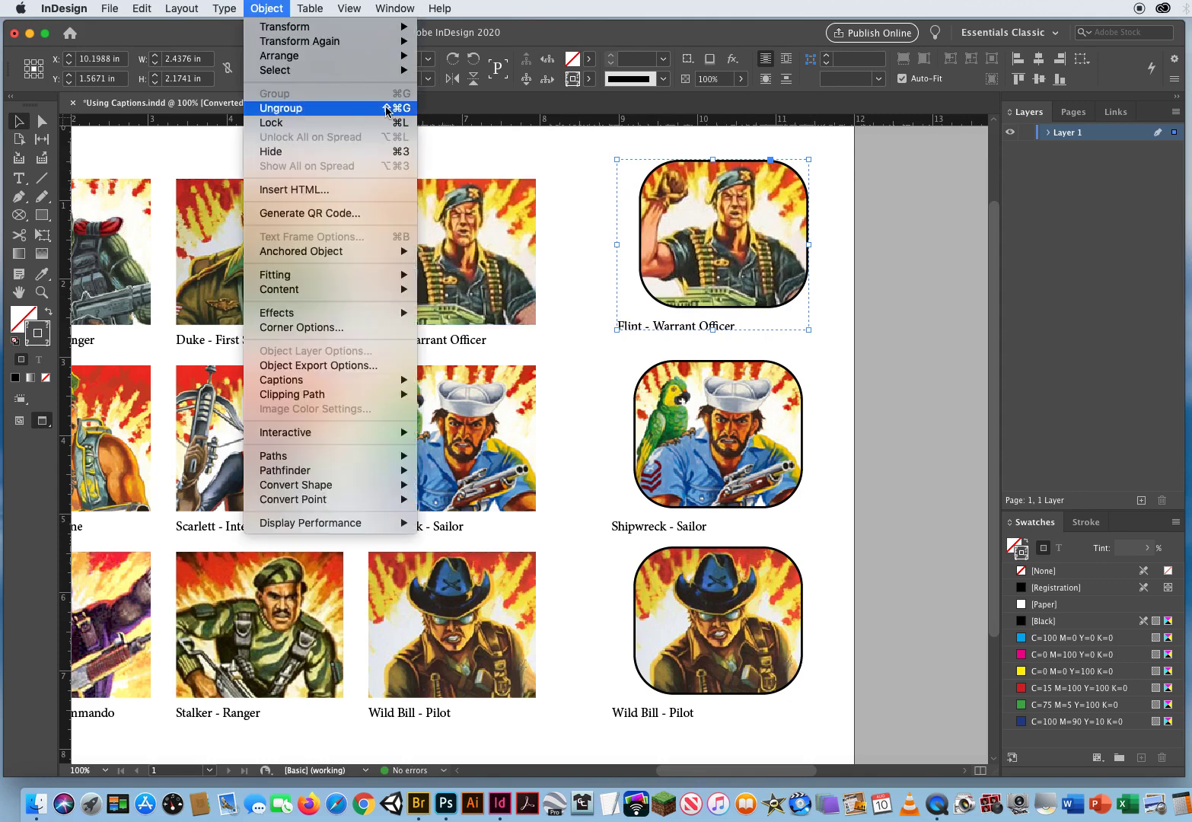
key(shift+super+g)
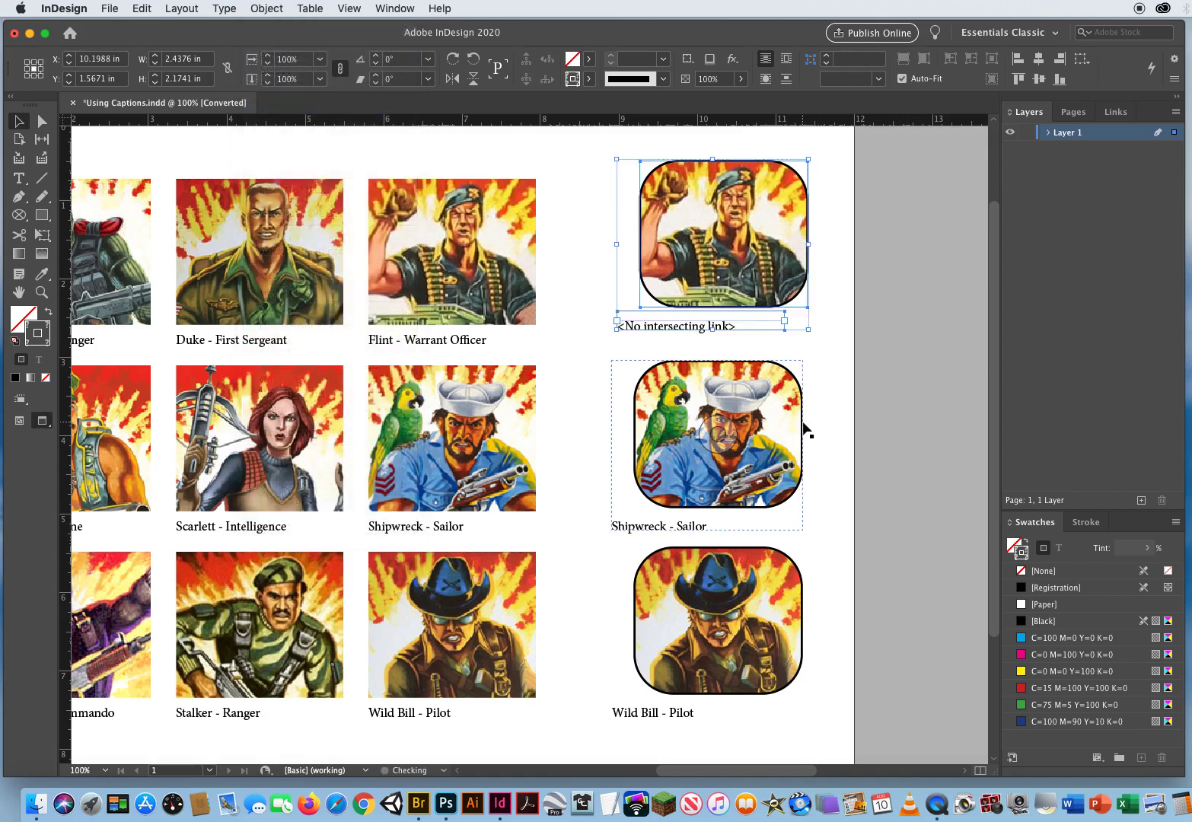
click(852, 389)
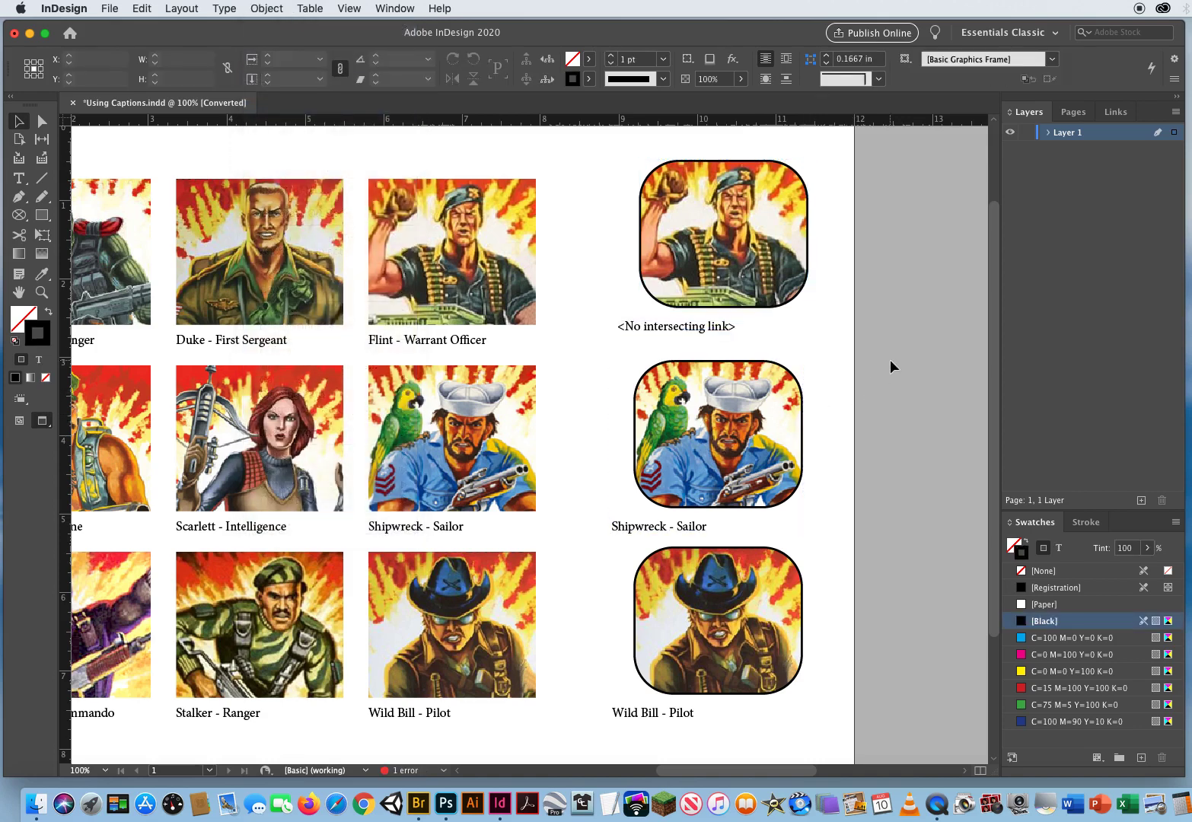
- Select the rounded Flint portrait together with its caption frame and group them again
click(653, 329)
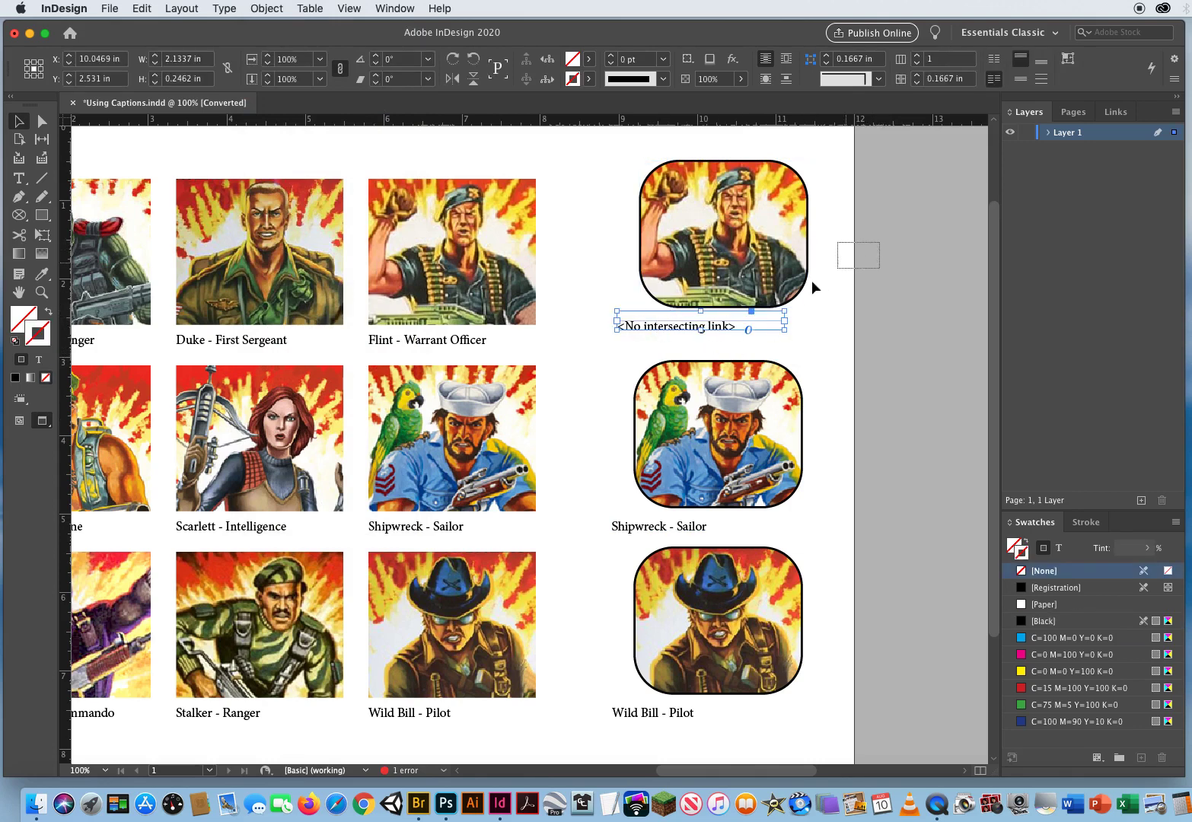
drag(812, 287, 596, 331)
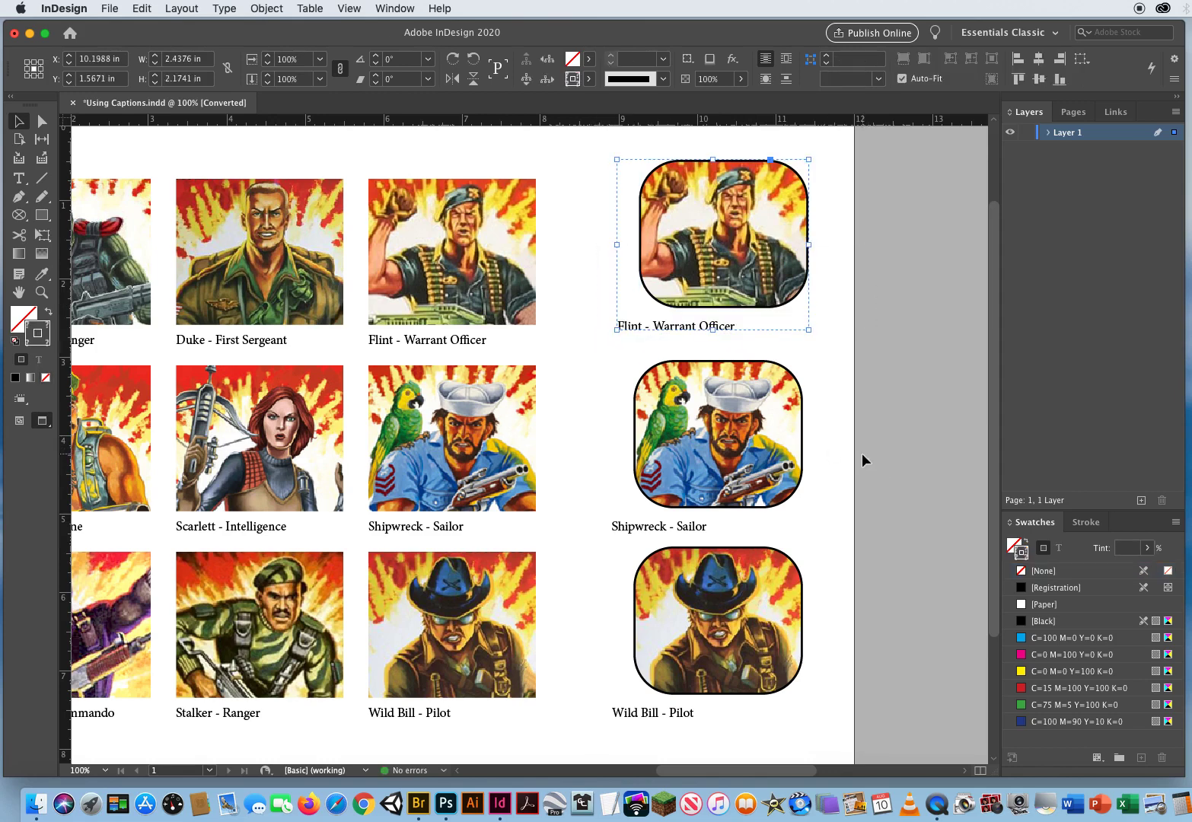
click(828, 468)
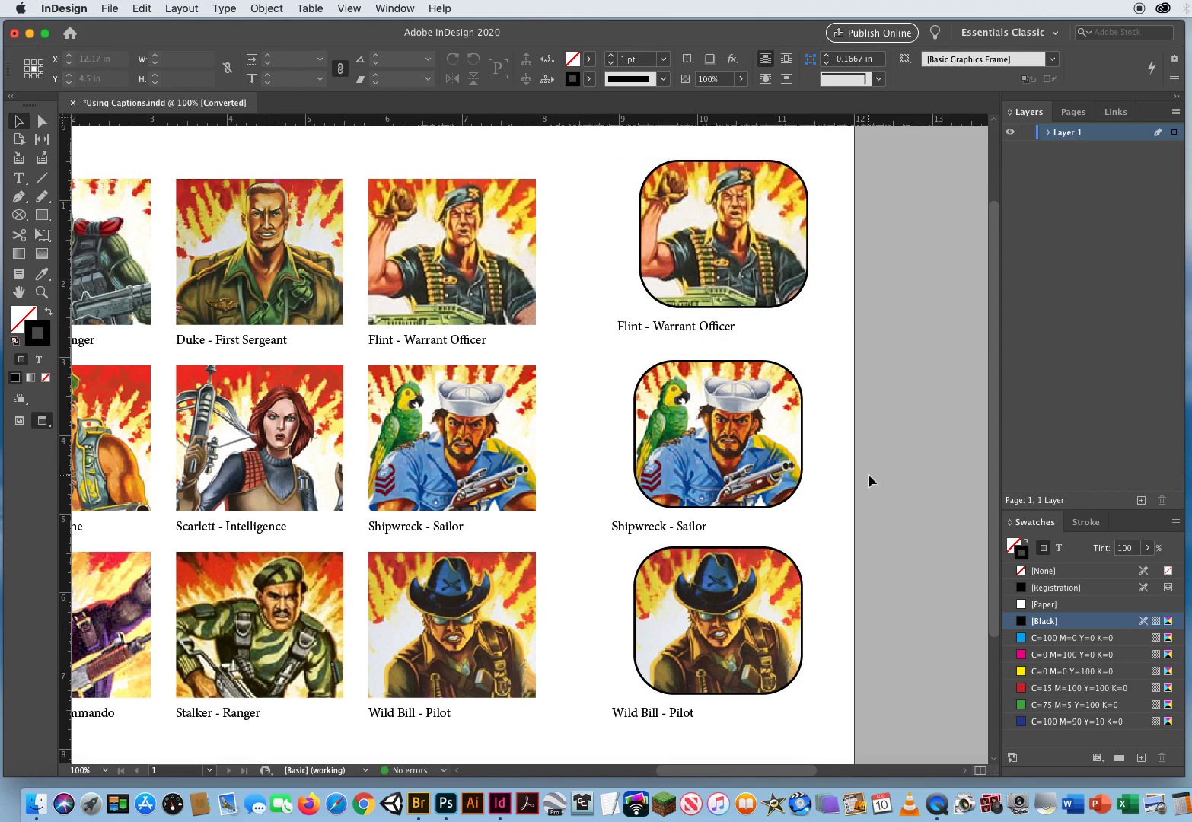
- Delete the caption frames under all nine portraits in the original three-by-three grid
drag(498, 440, 704, 434)
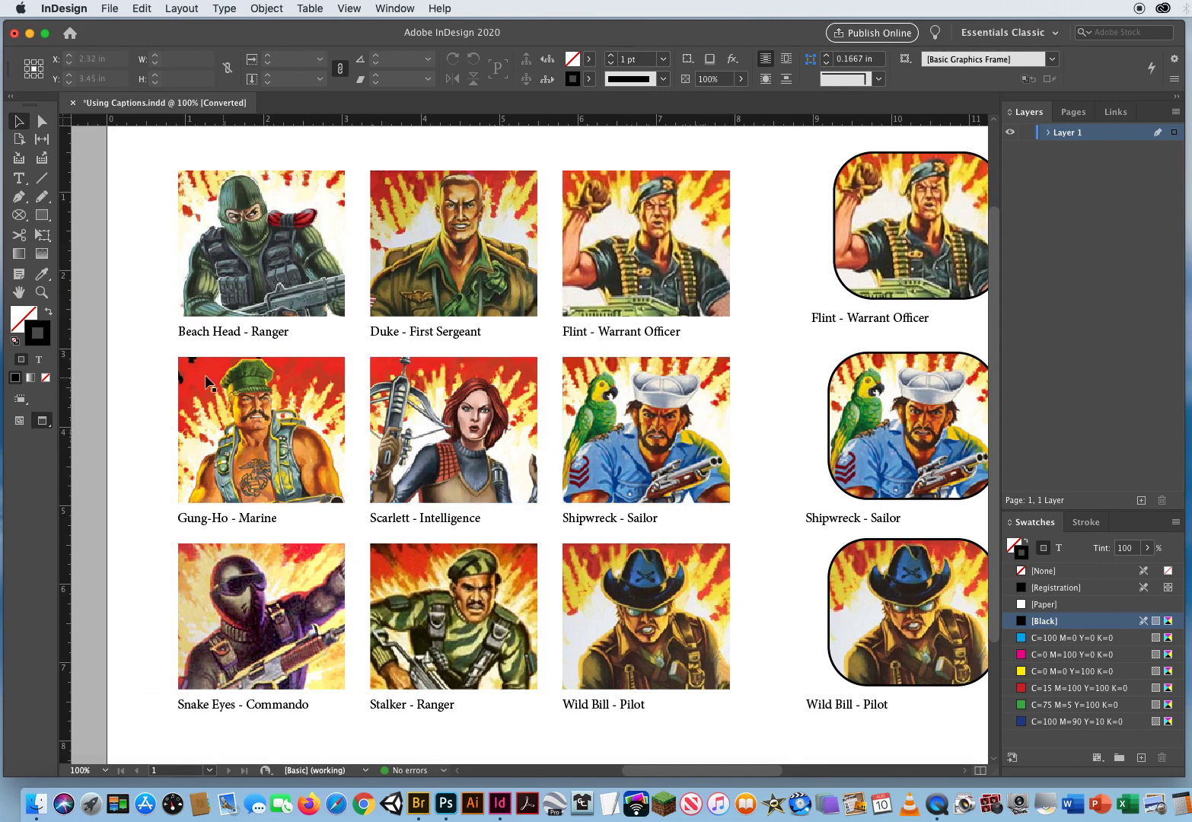
drag(138, 332, 620, 331)
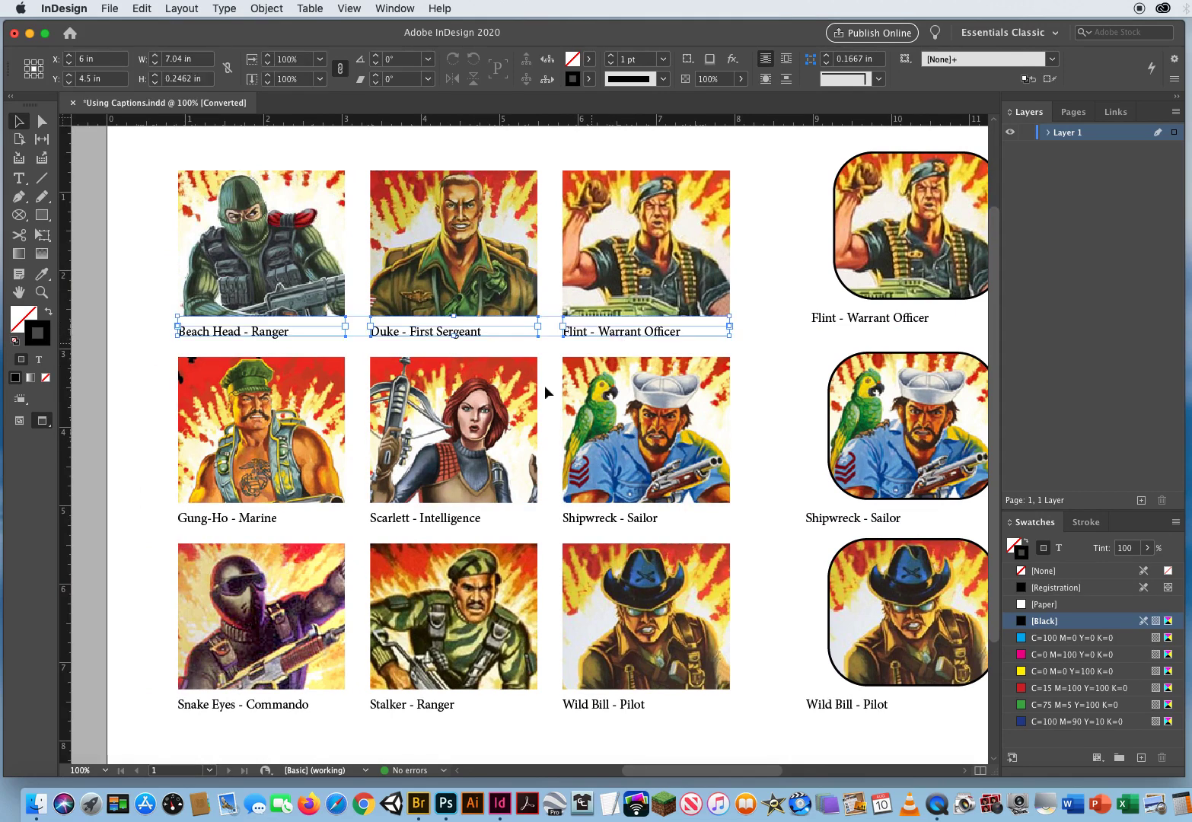
key(Delete)
drag(142, 527, 647, 514)
key(Delete)
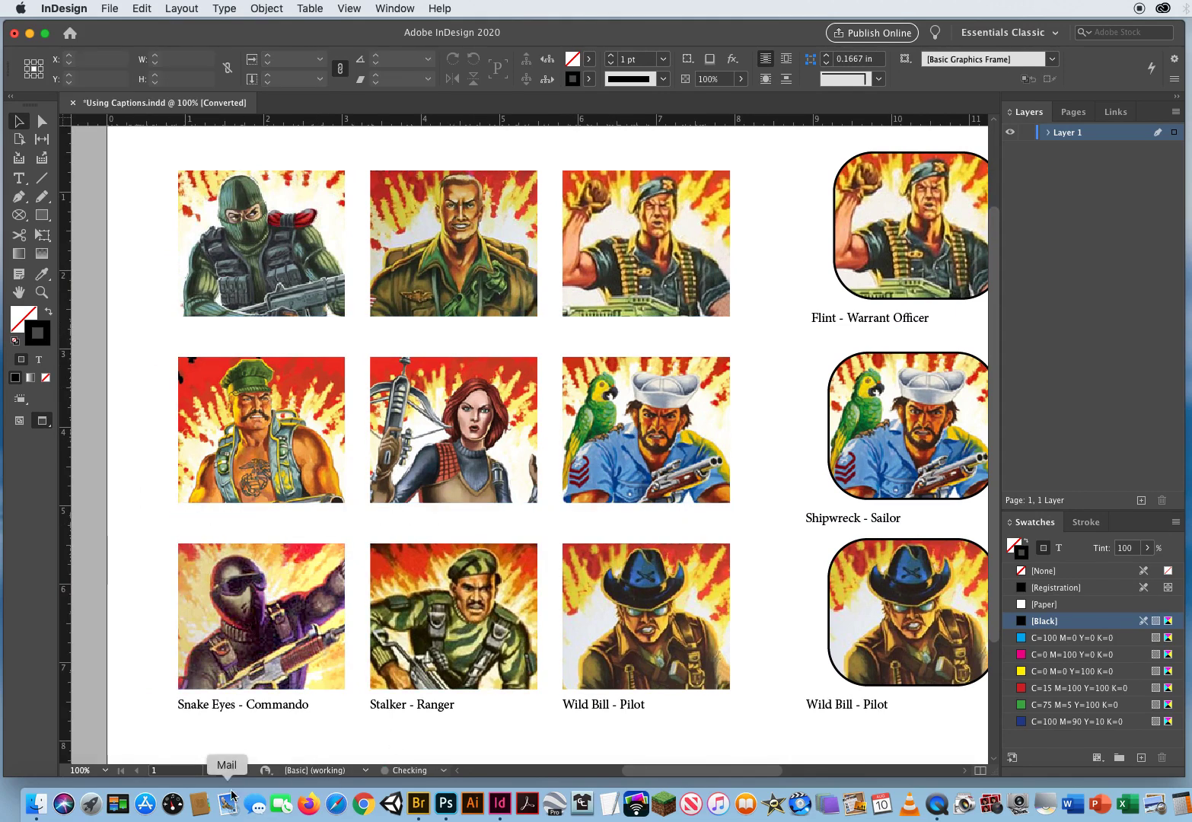
drag(274, 720, 631, 710)
key(Delete)
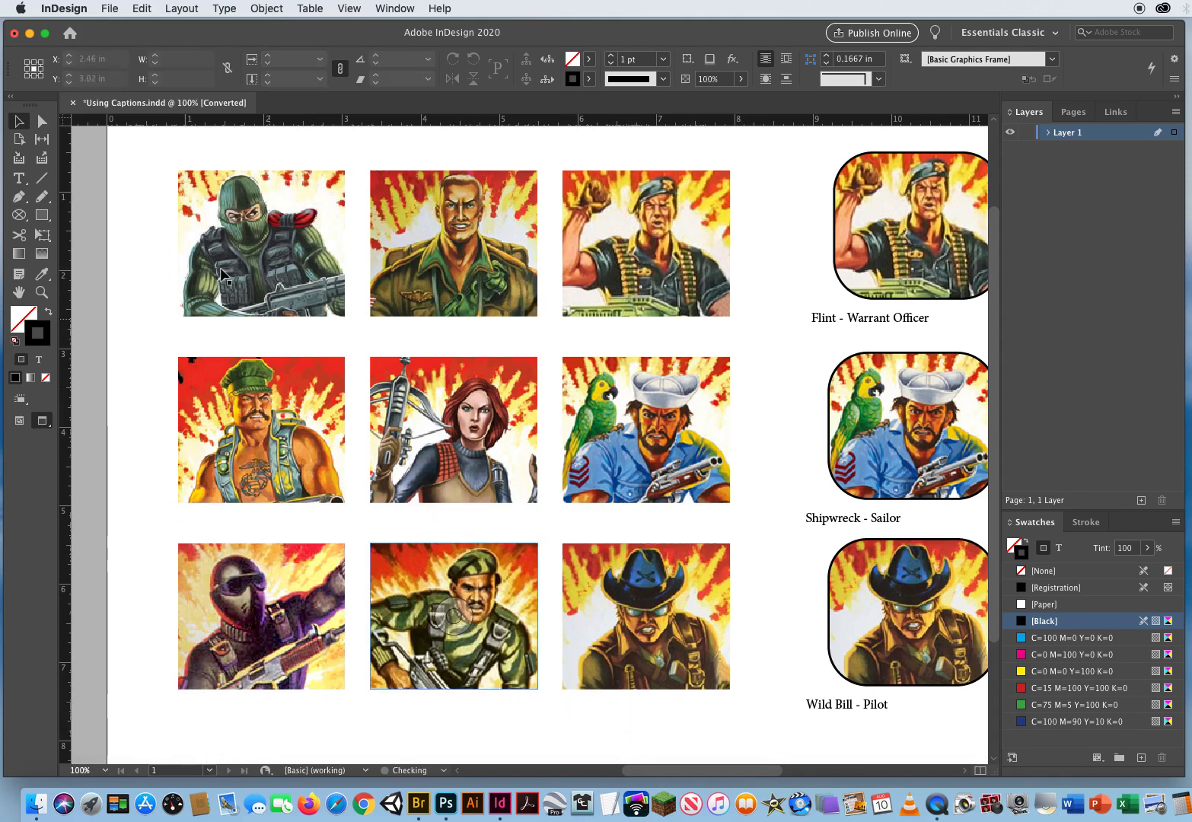
- Select the nine portraits in the grid and set their caption metadata to Capture Date in Caption Setup
drag(123, 195, 708, 685)
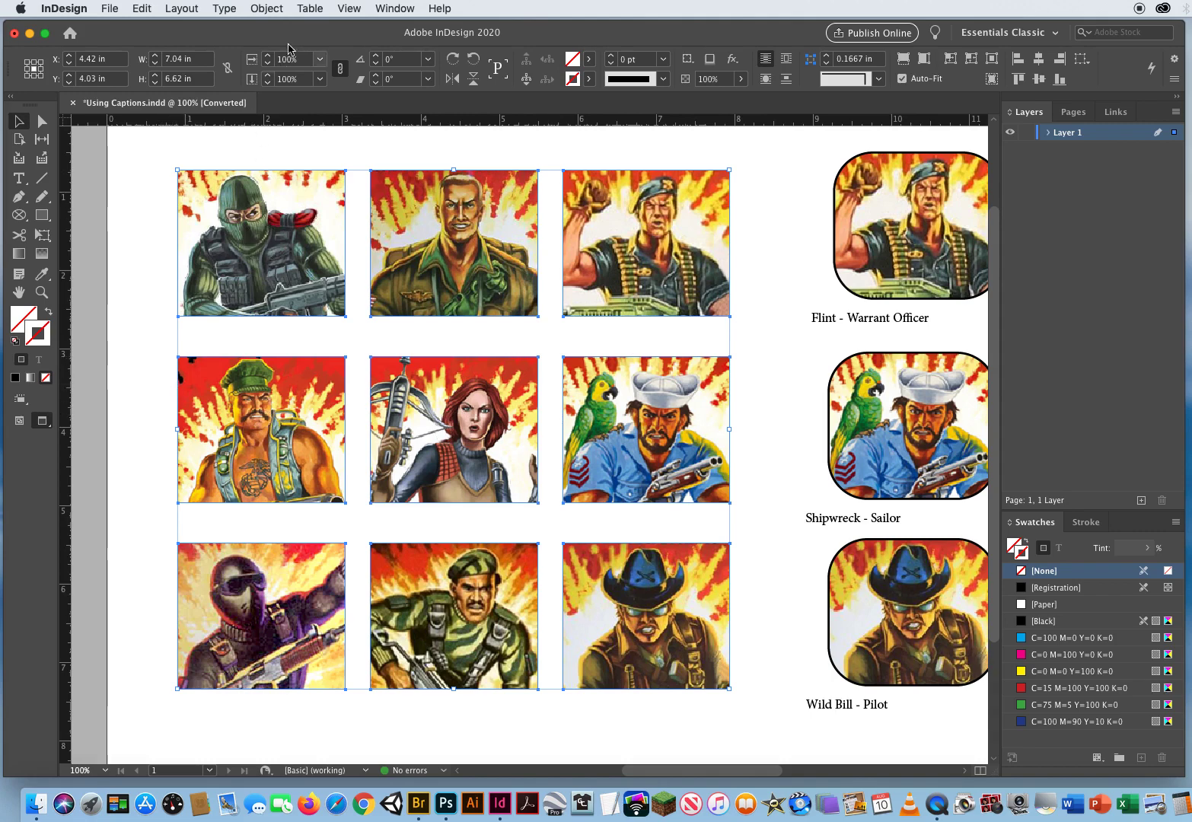
click(283, 9)
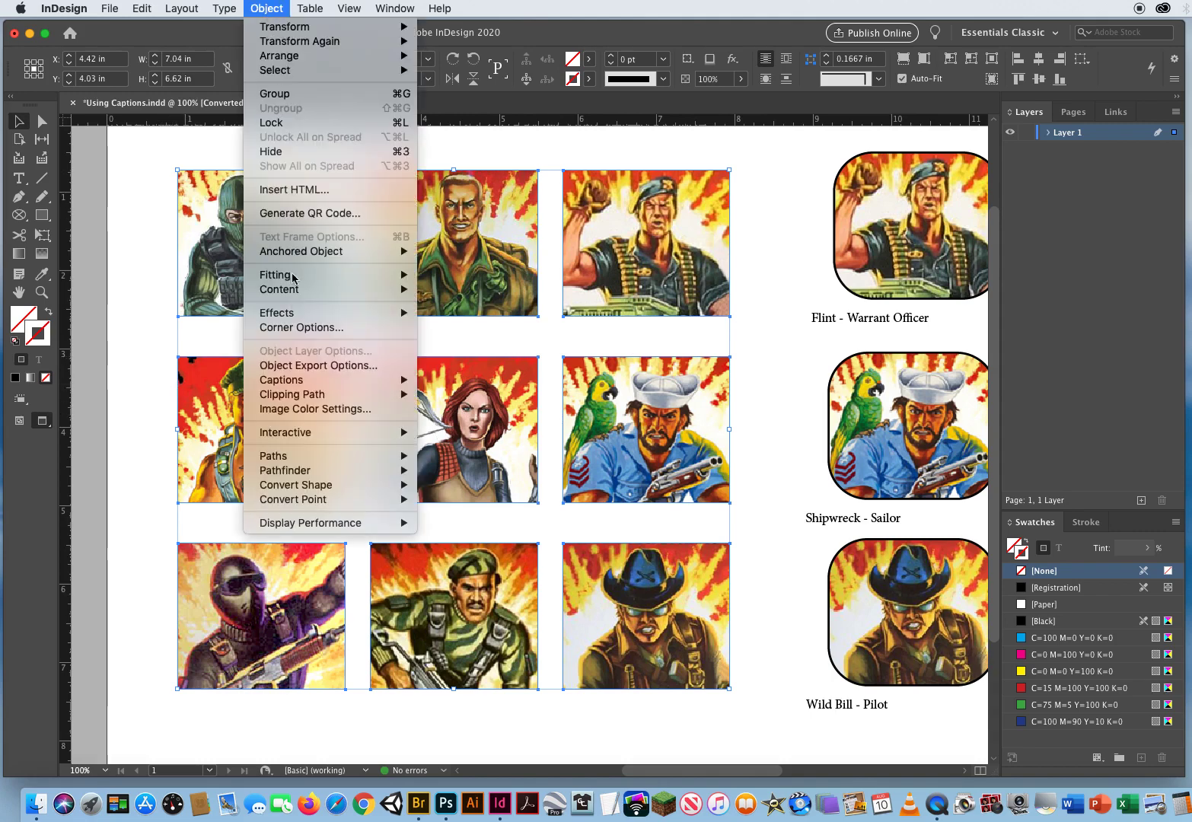
mouse_move(305, 380)
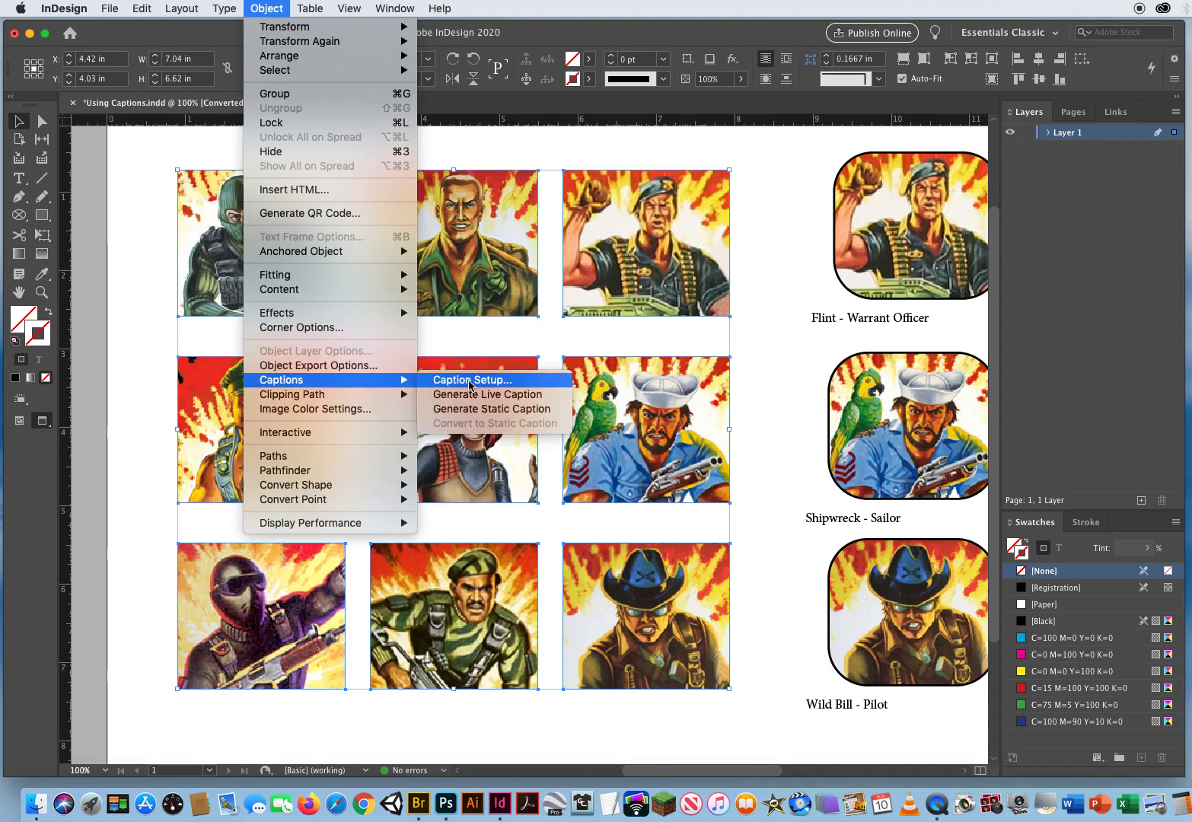
click(470, 385)
click(609, 229)
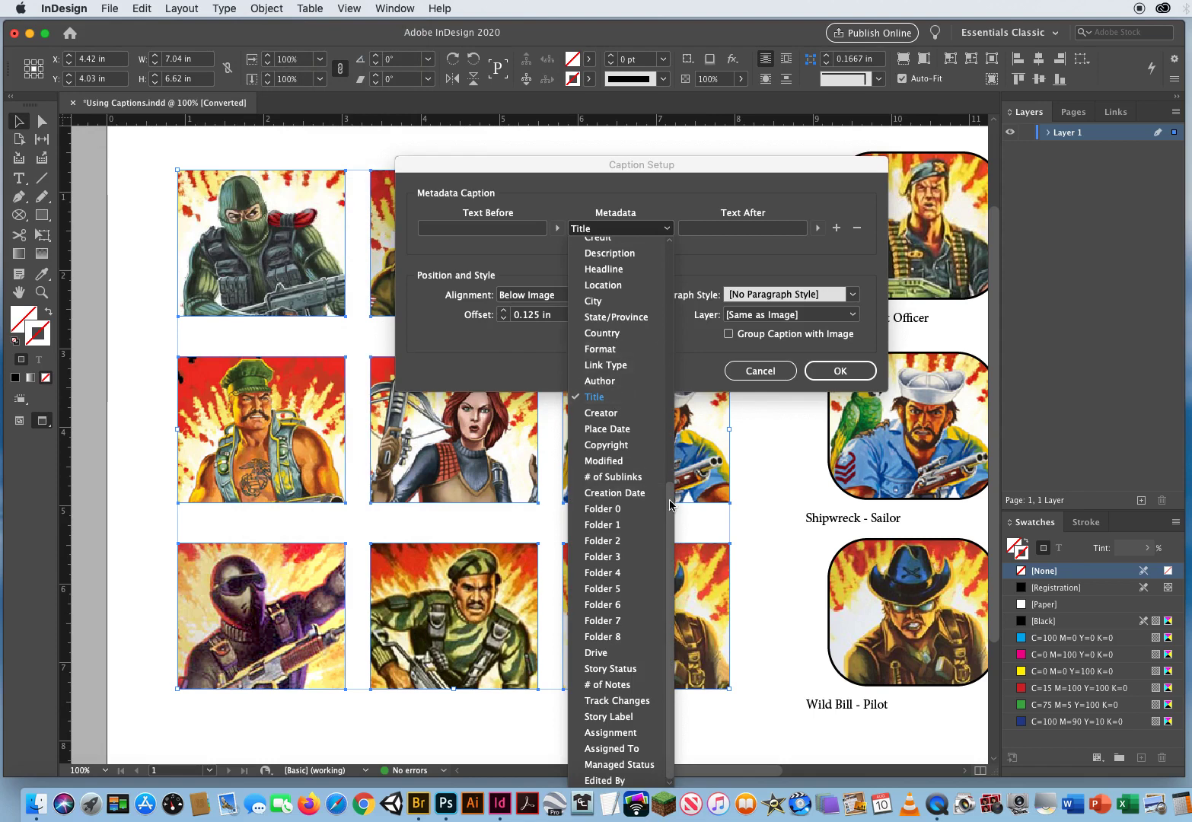
drag(668, 522, 639, 453)
scroll(640, 453, down, 5)
scroll(609, 506, up, 5)
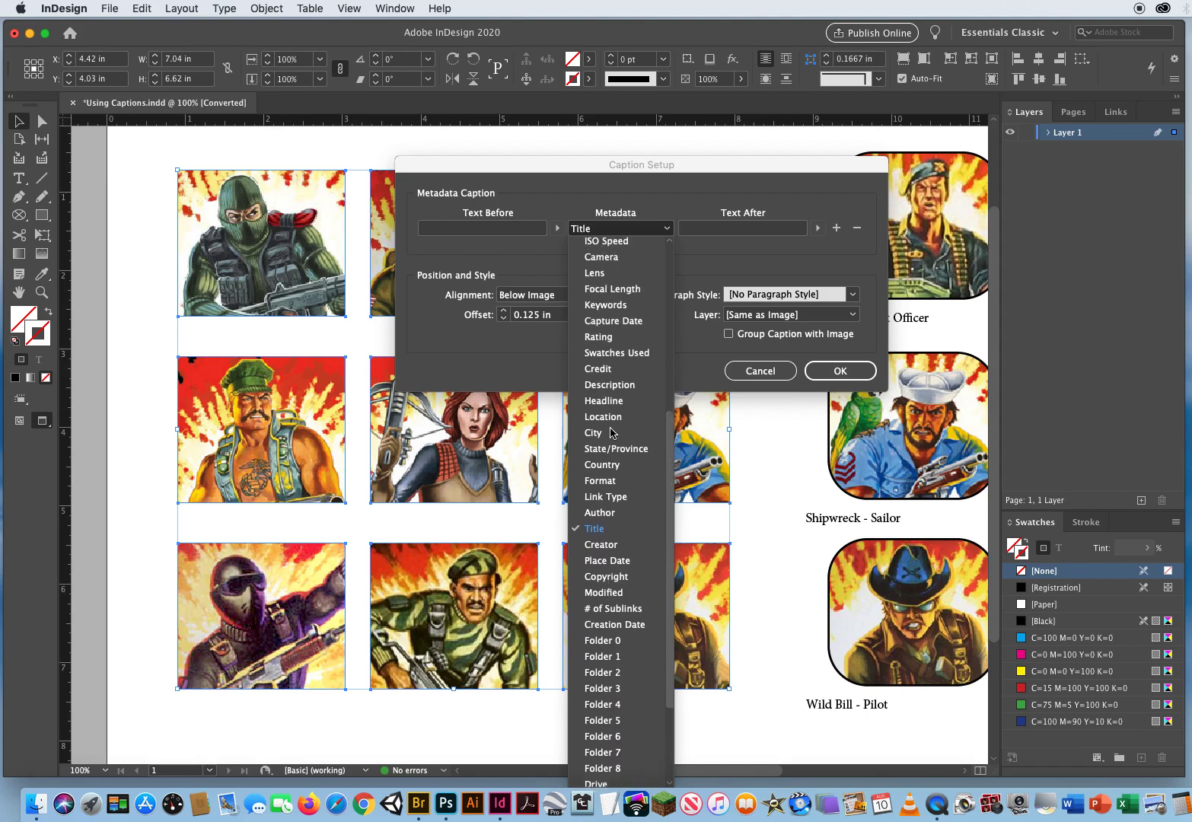
scroll(611, 432, up, 4)
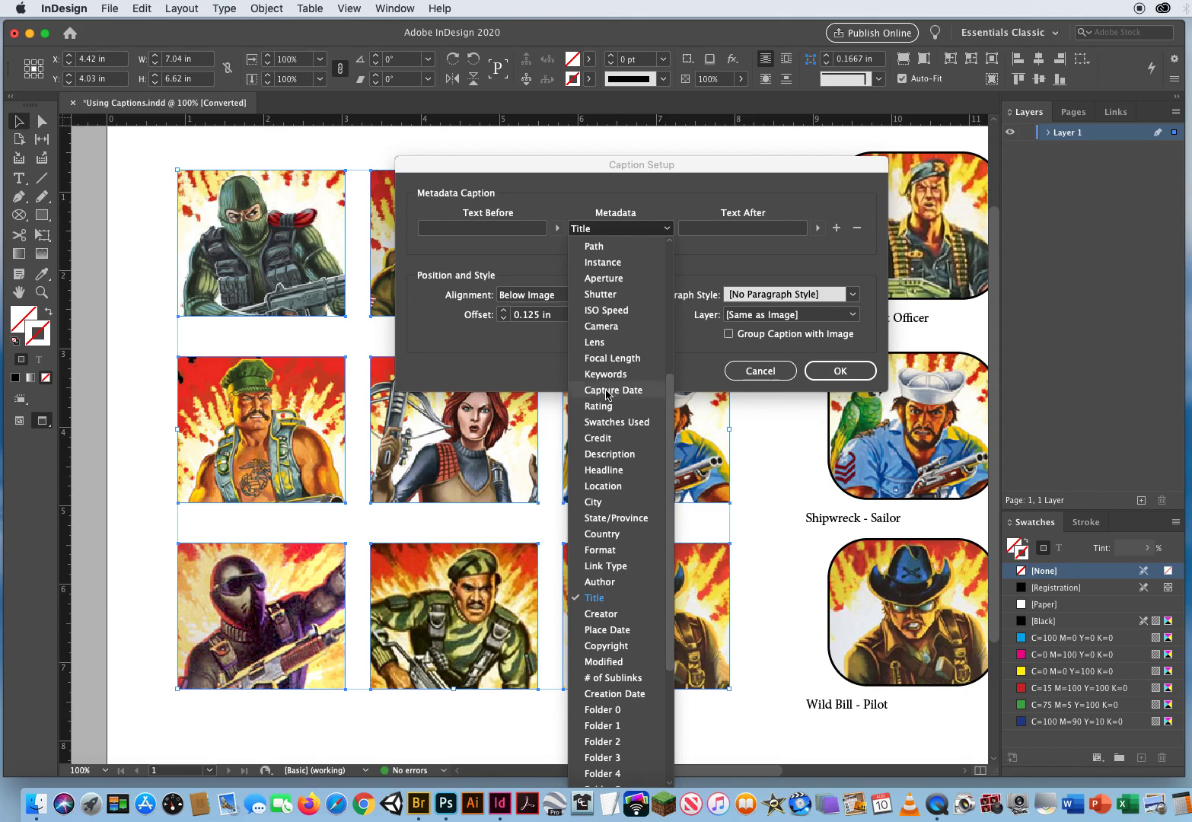
click(609, 390)
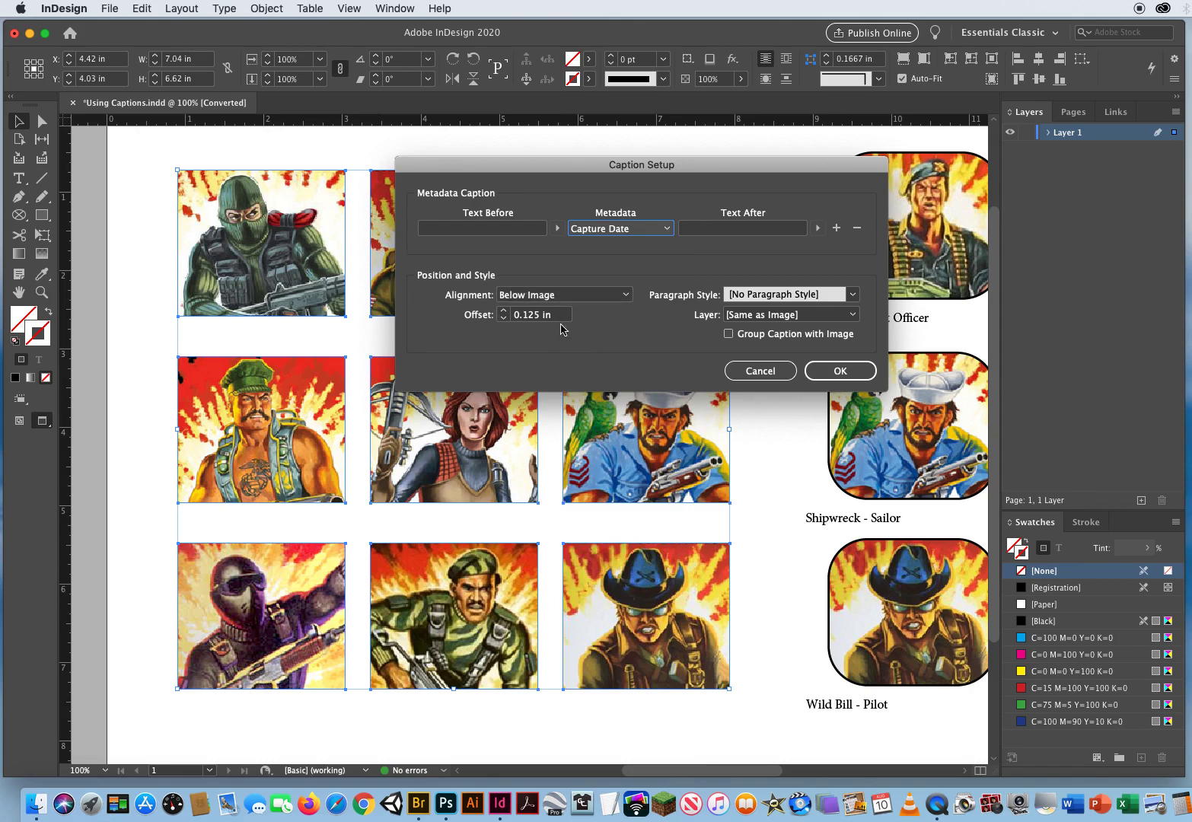
click(835, 372)
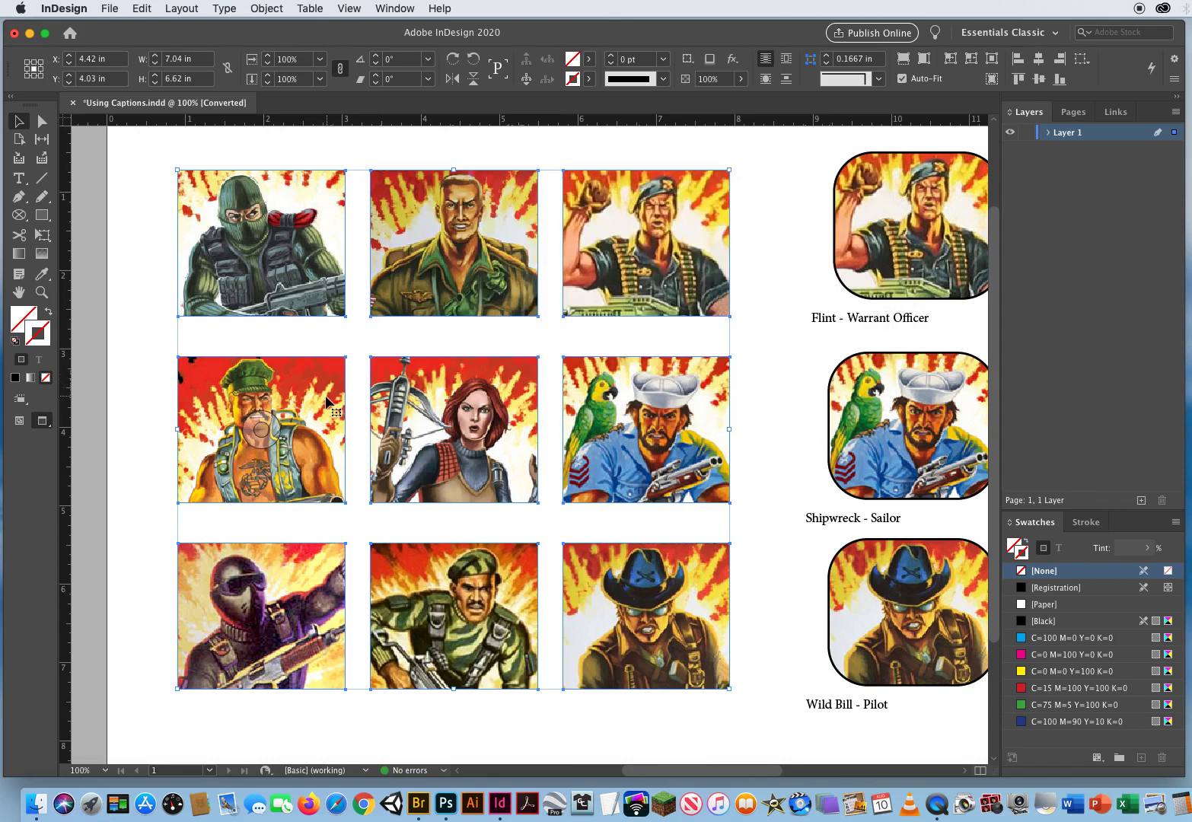
- Generate live captions for the nine selected portraits
click(268, 8)
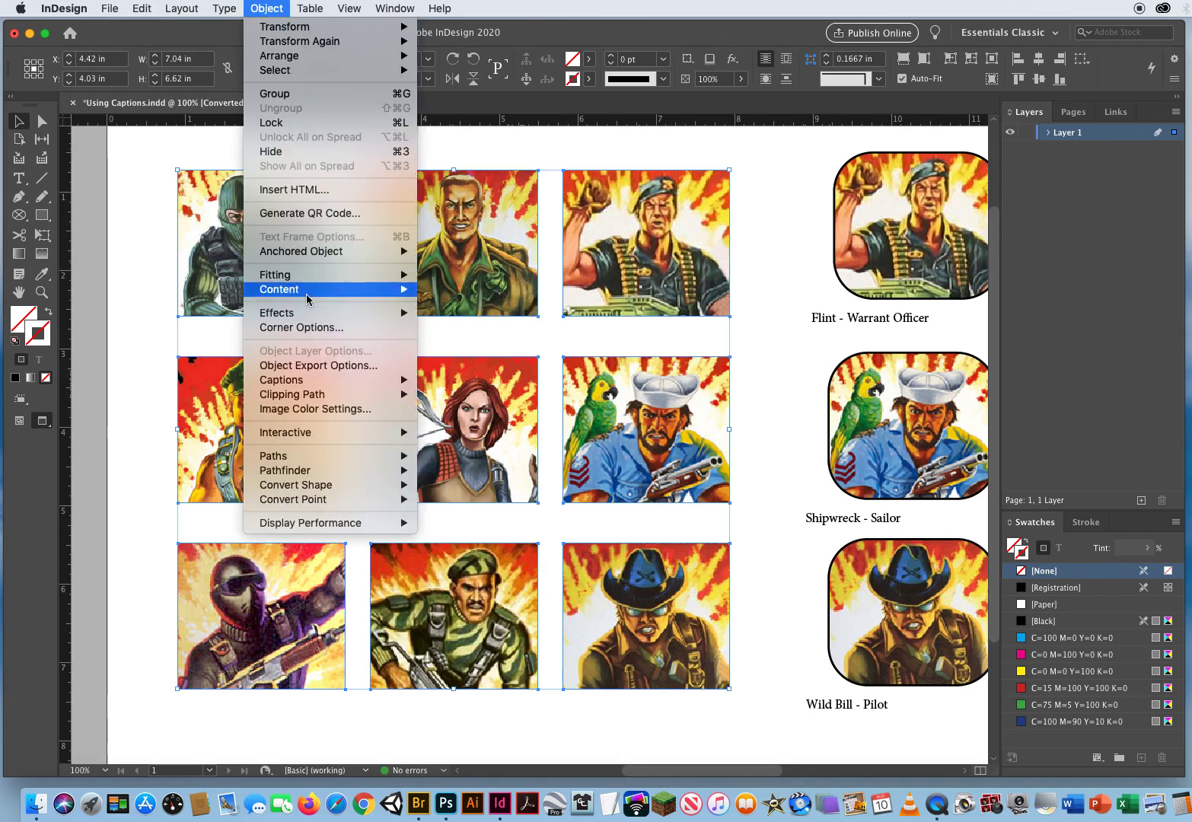
mouse_move(279, 382)
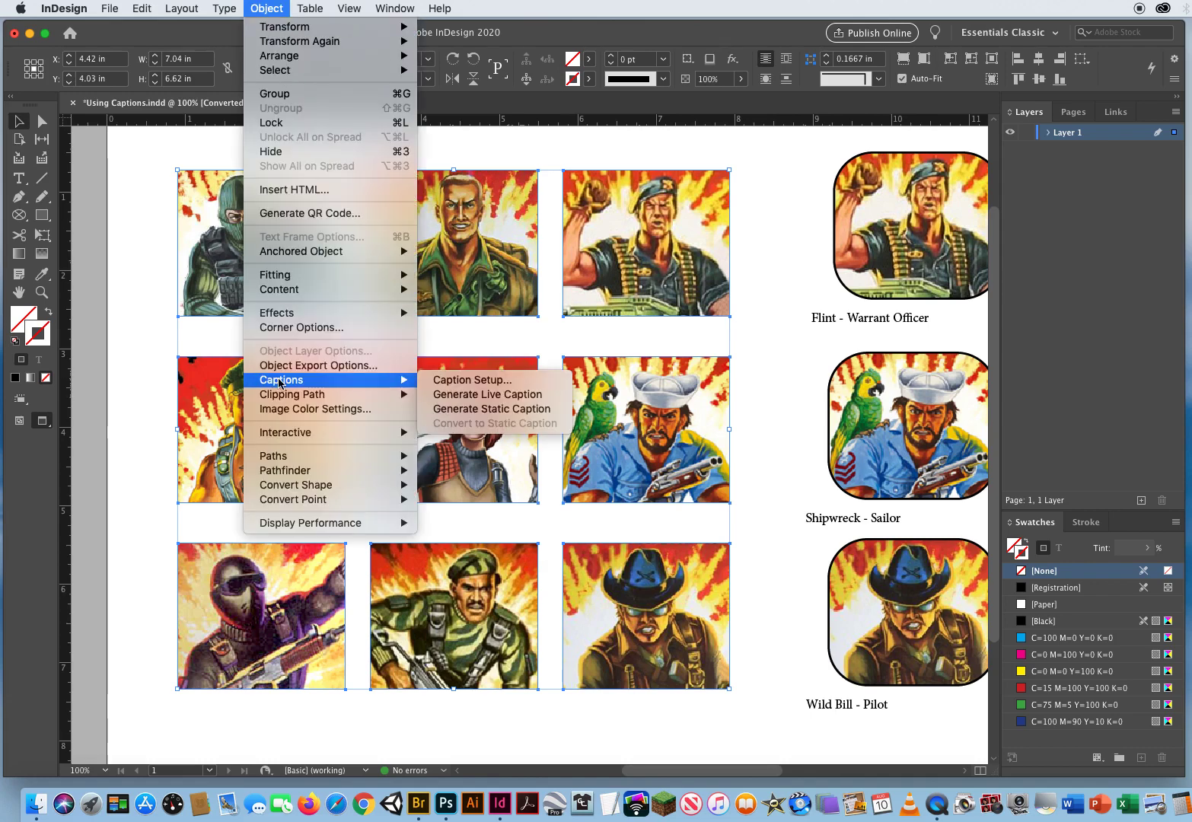
click(495, 396)
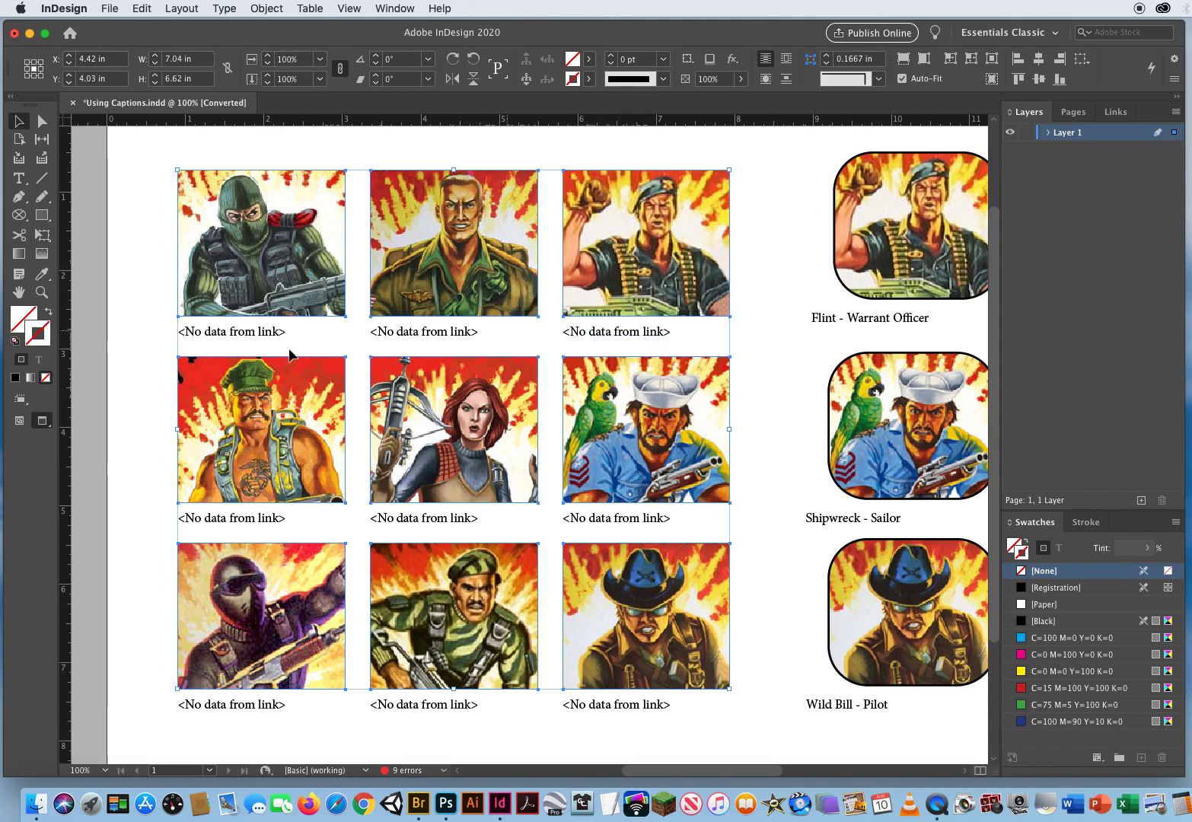
- Undo generating the Capture Date live captions under the nine portraits
click(142, 9)
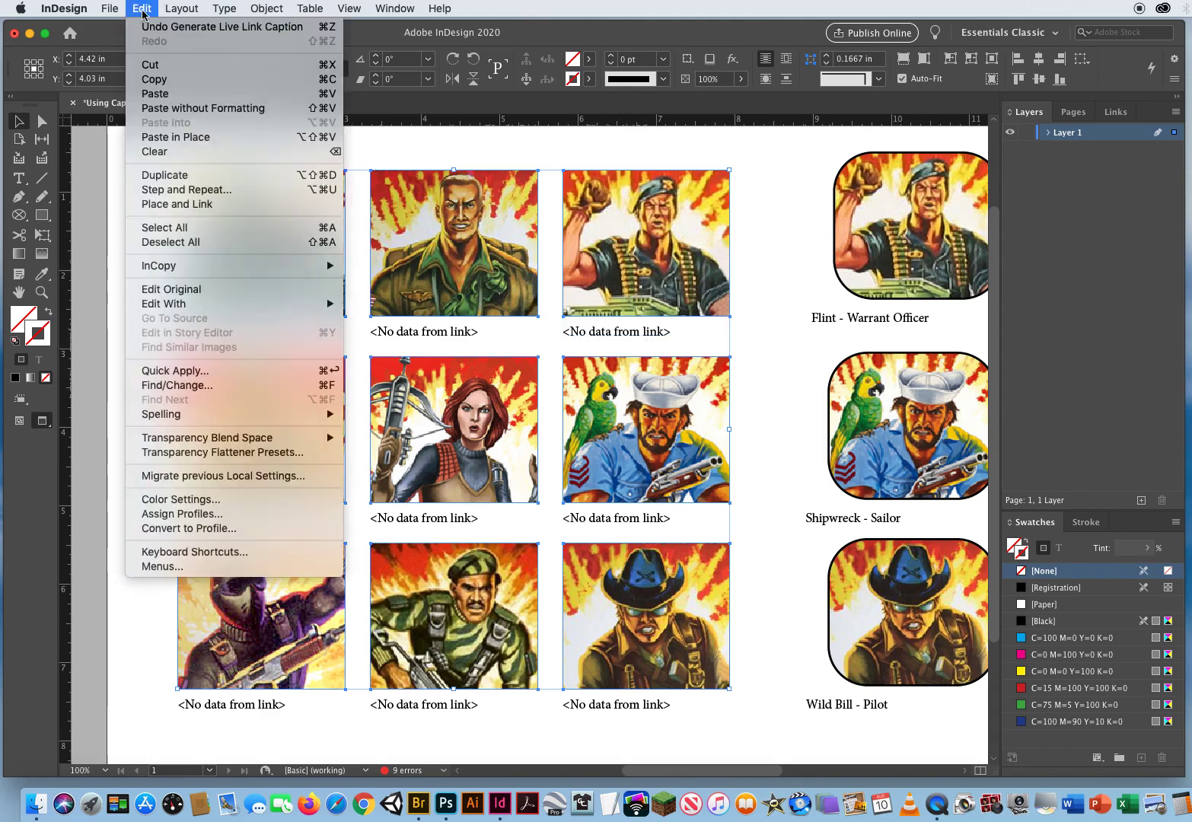
click(152, 24)
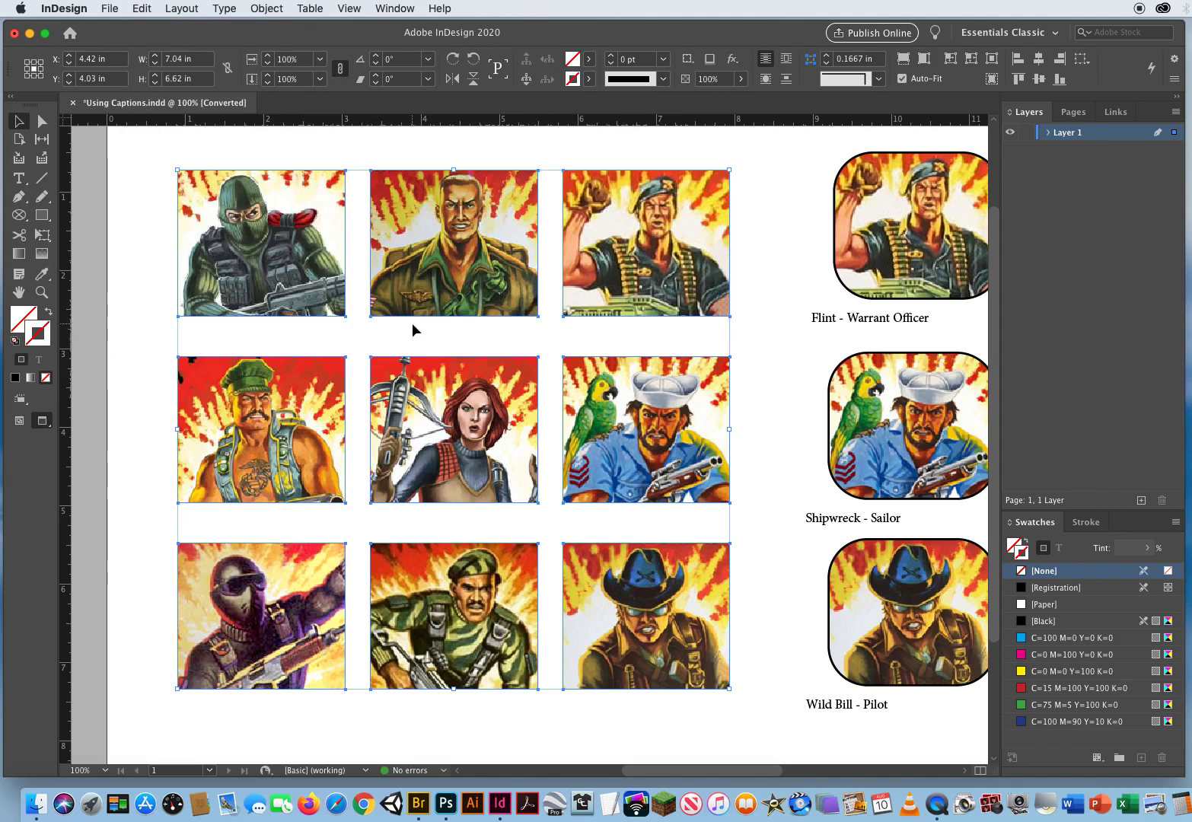
- Set the caption metadata for the nine selected portraits to Color Space in Caption Setup
click(266, 9)
mouse_move(287, 320)
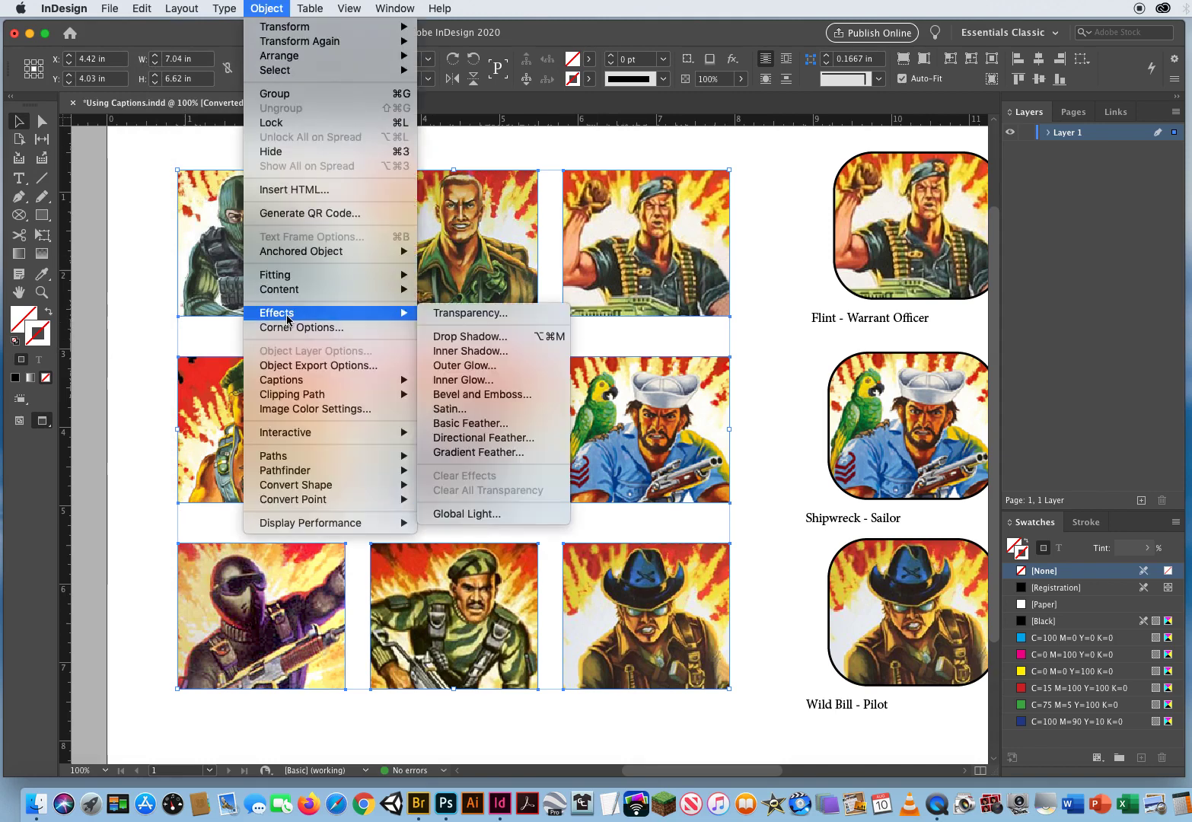
mouse_move(297, 381)
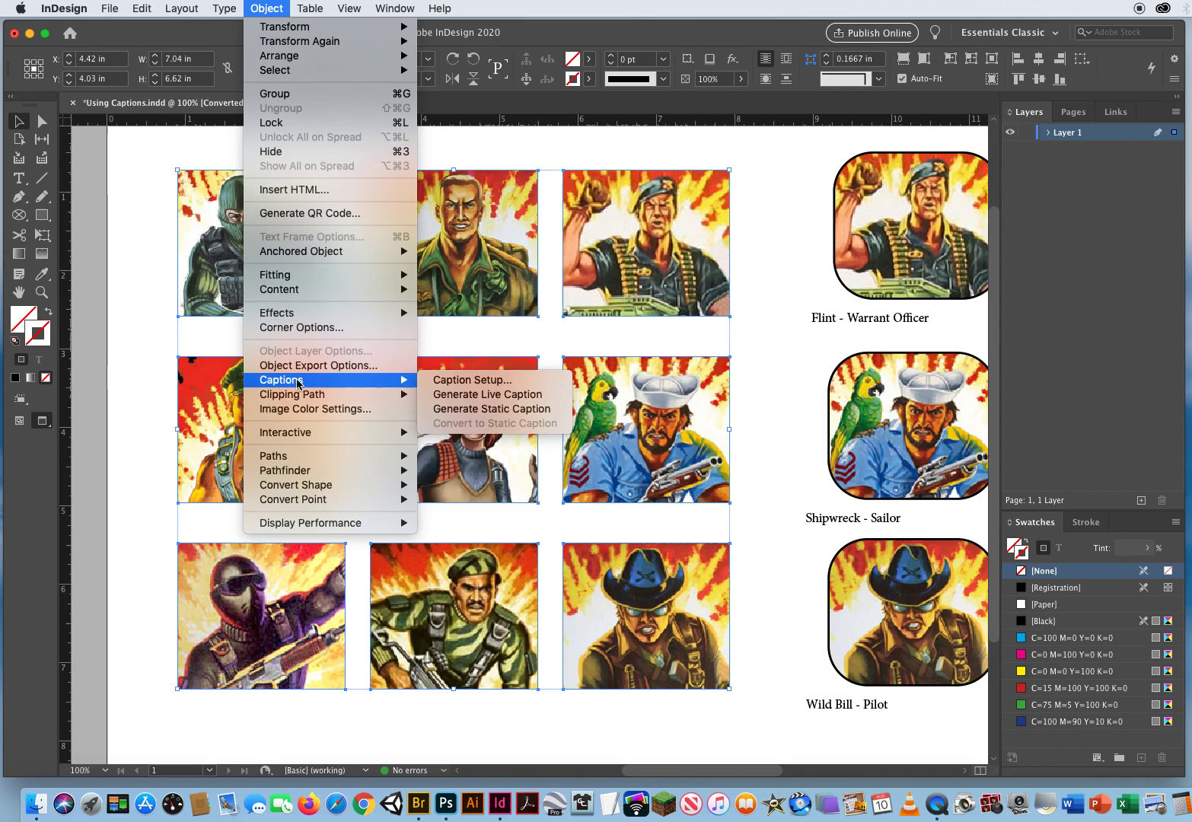
click(456, 380)
click(621, 228)
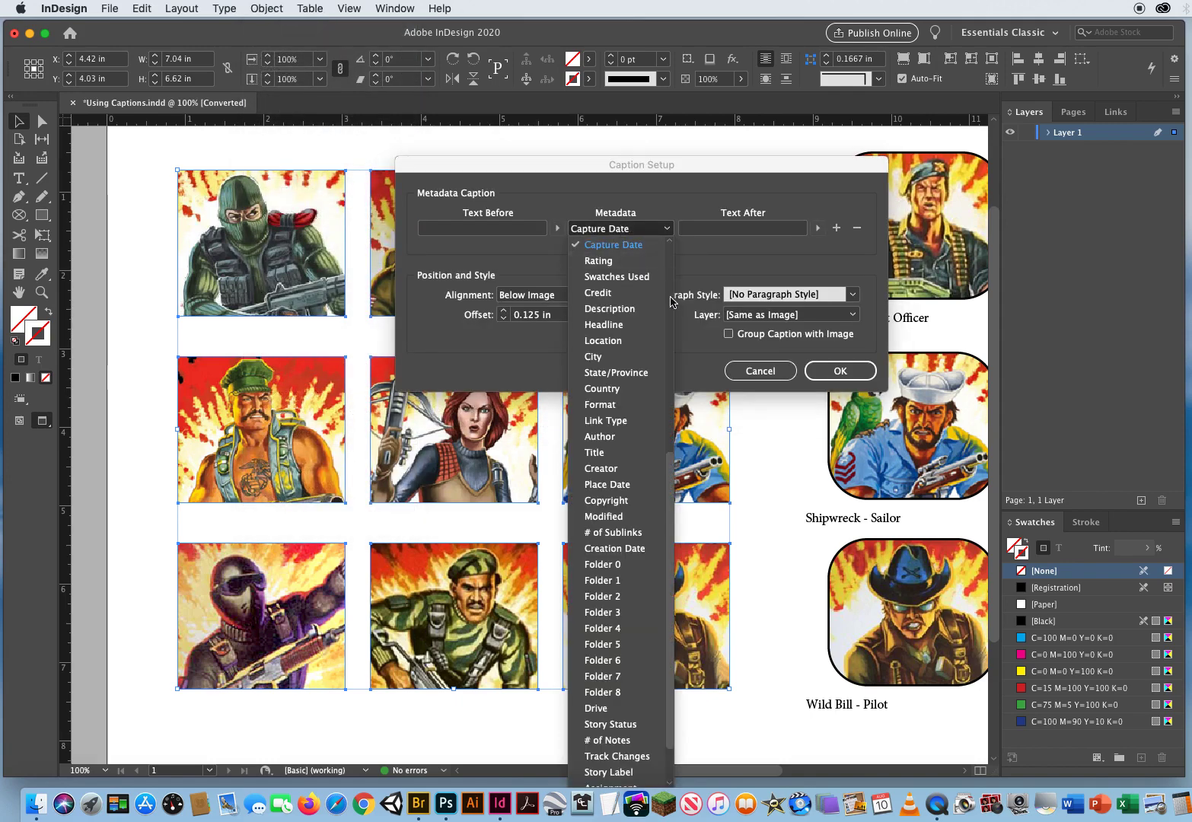
scroll(655, 381, up, 5)
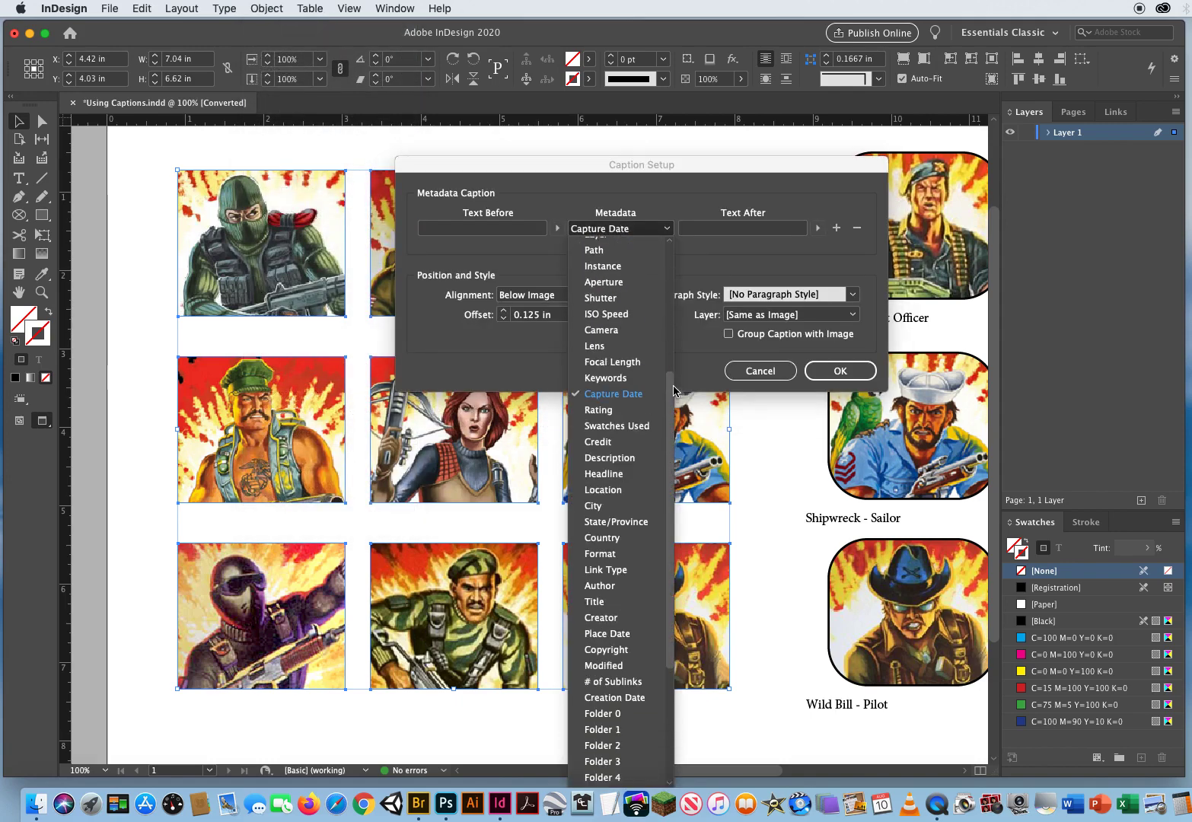
drag(674, 391, 671, 252)
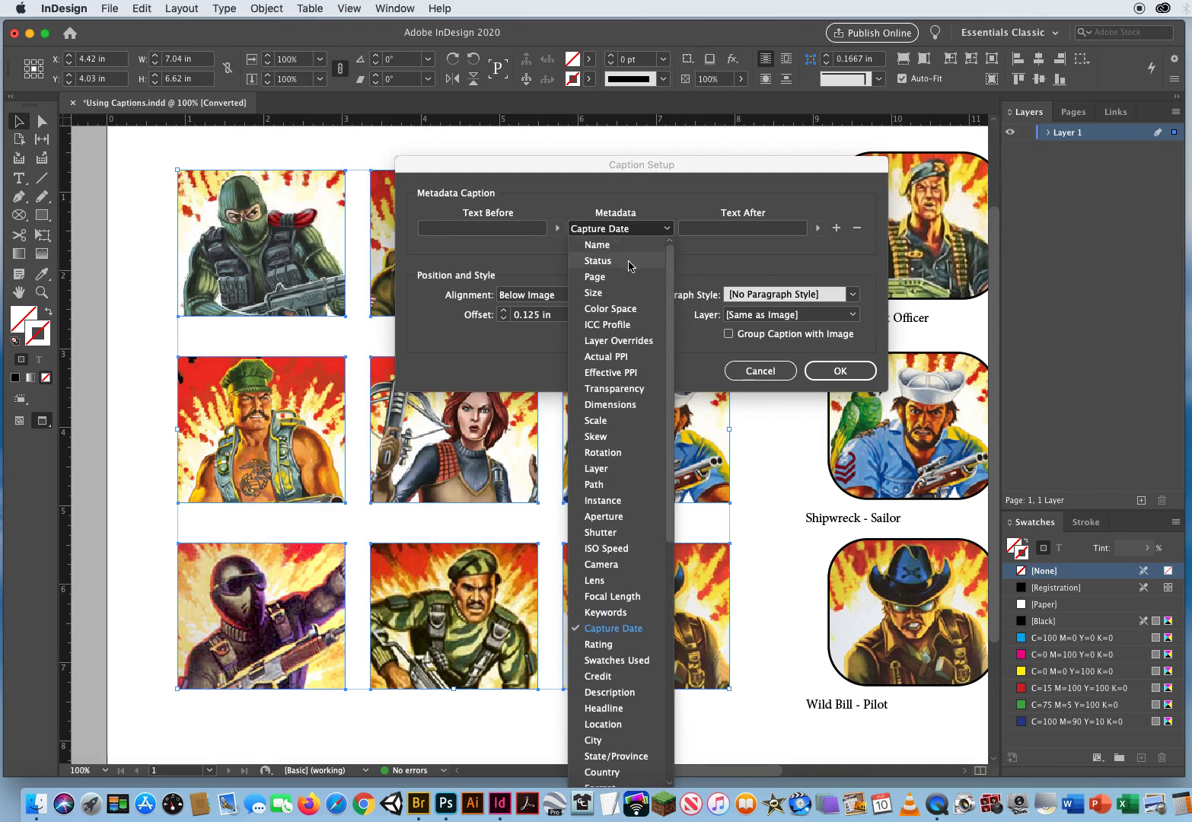
click(613, 310)
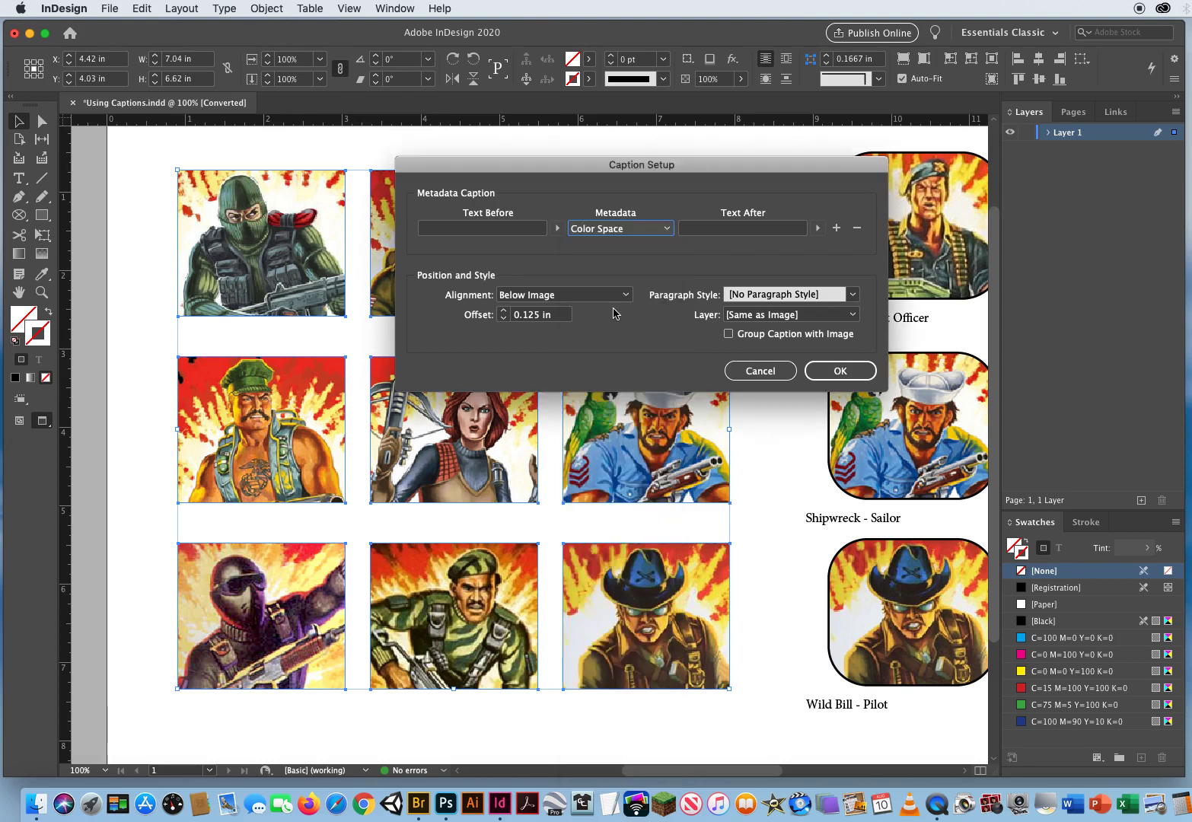
click(837, 370)
- Generate Color Space live captions for the nine portraits and undo them
click(266, 9)
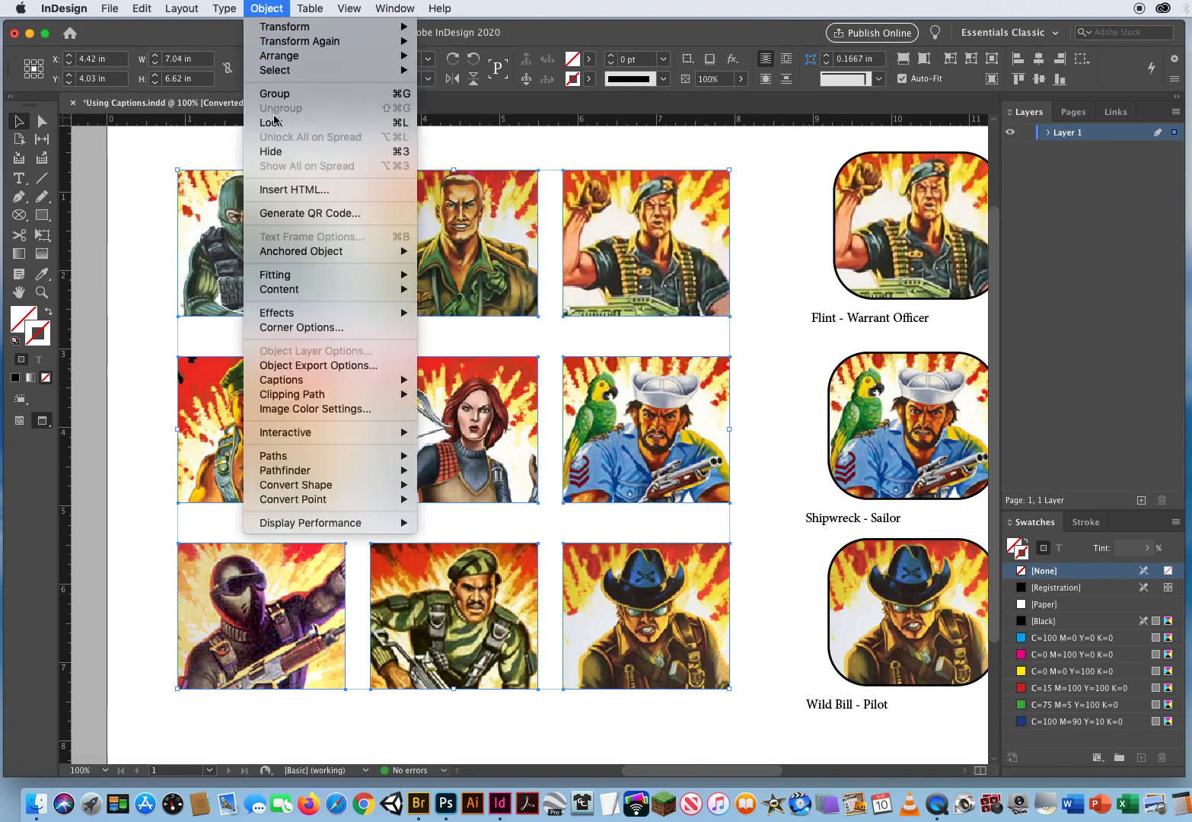
mouse_move(293, 380)
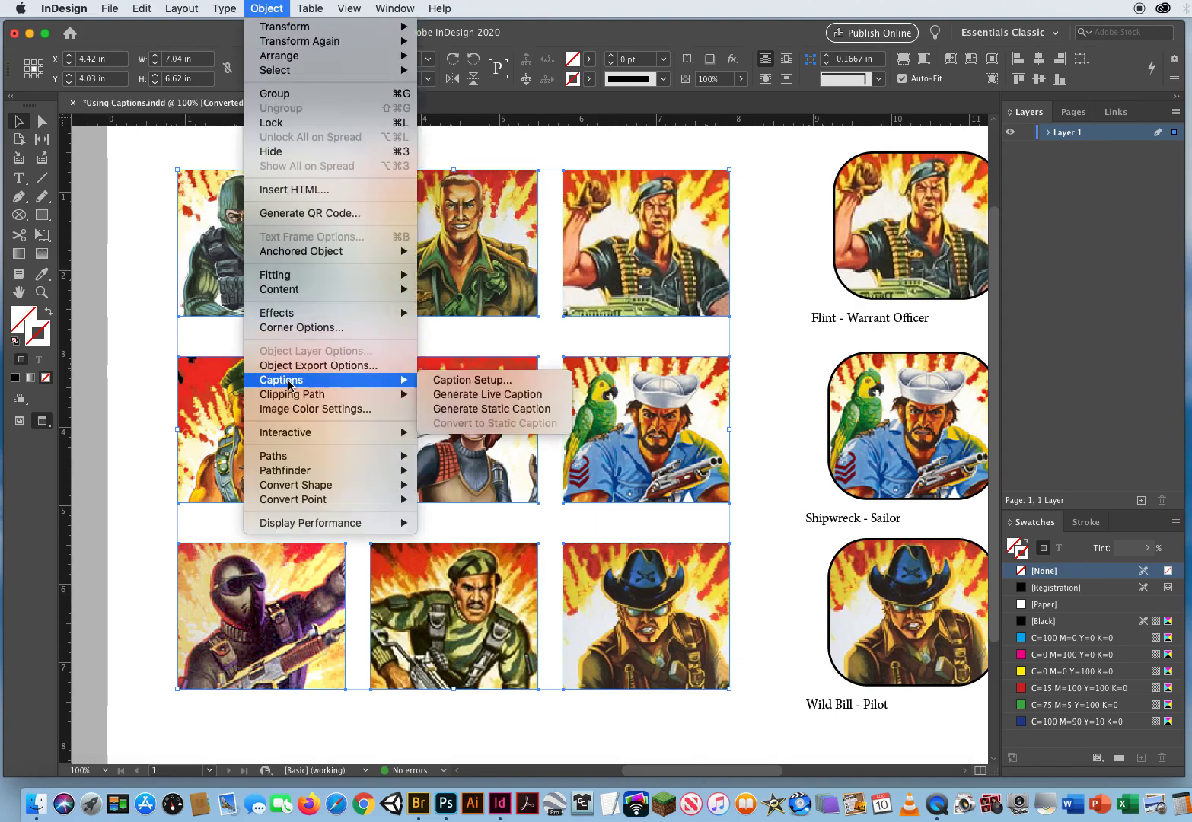
click(538, 401)
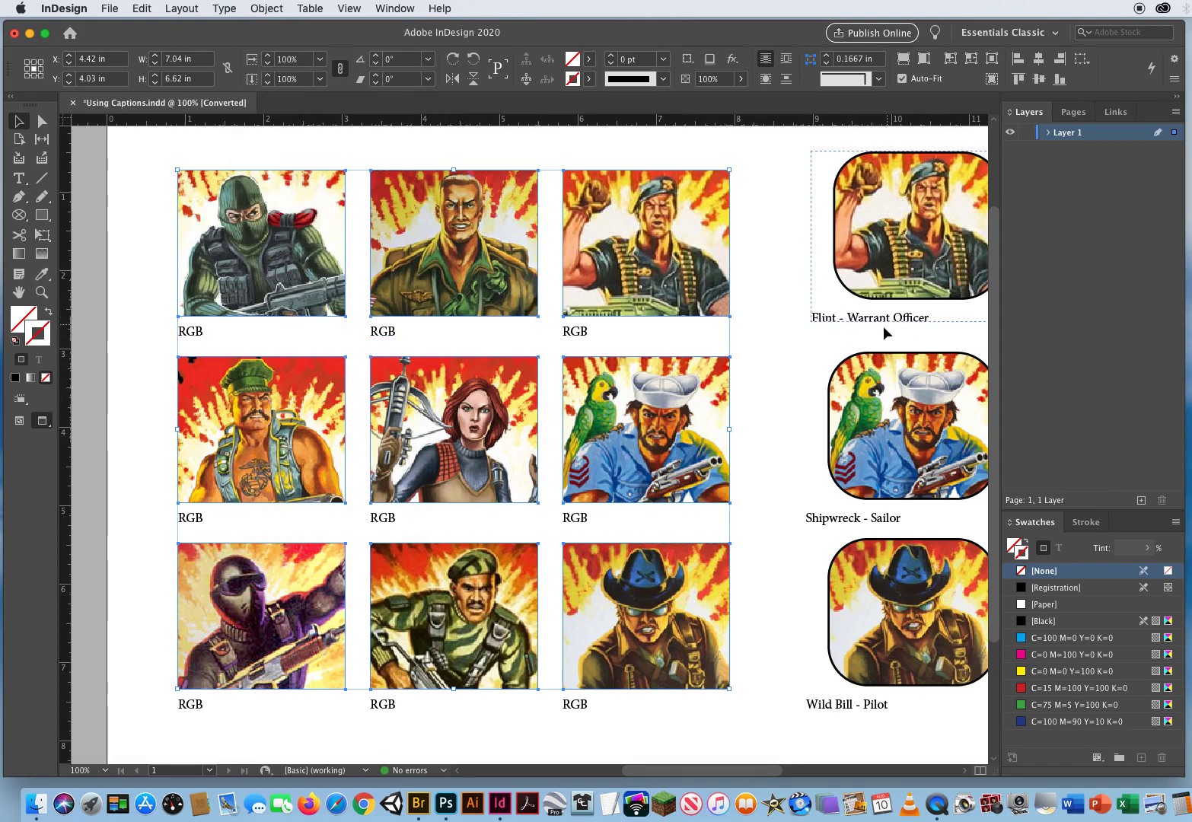
click(773, 475)
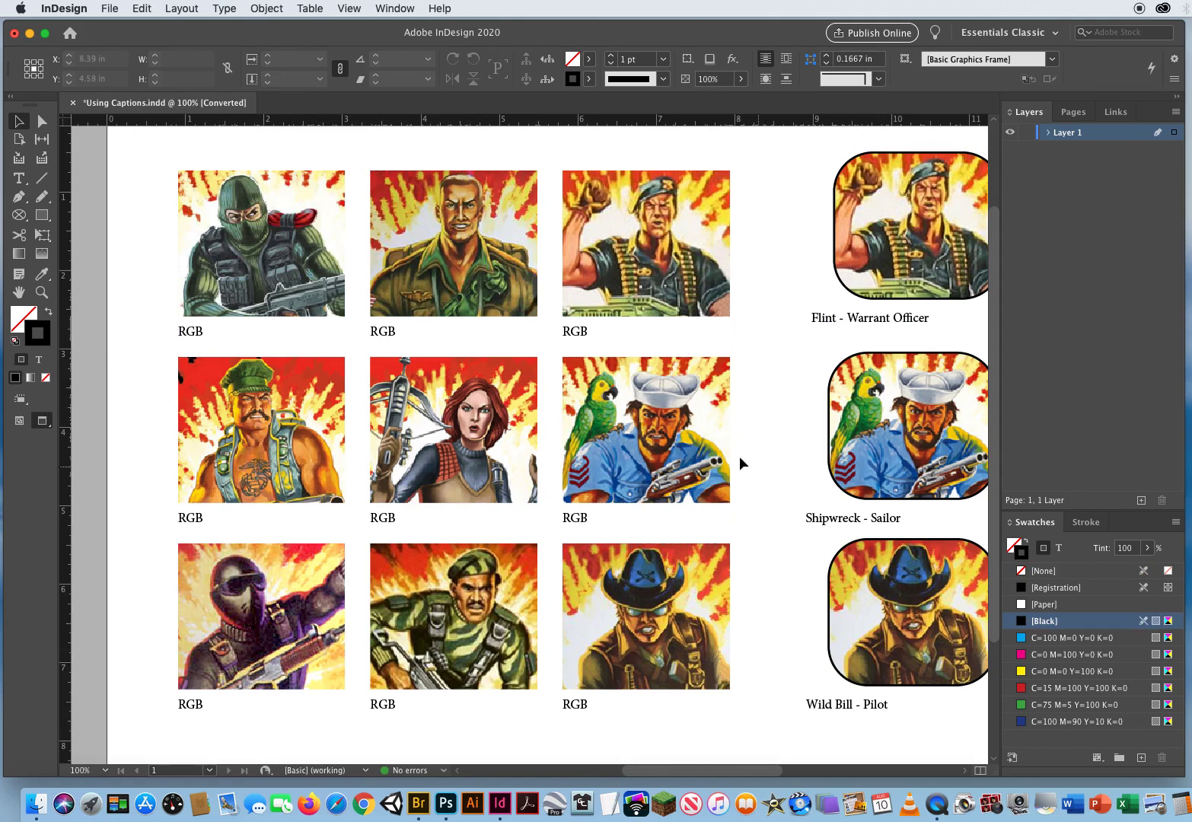
click(142, 8)
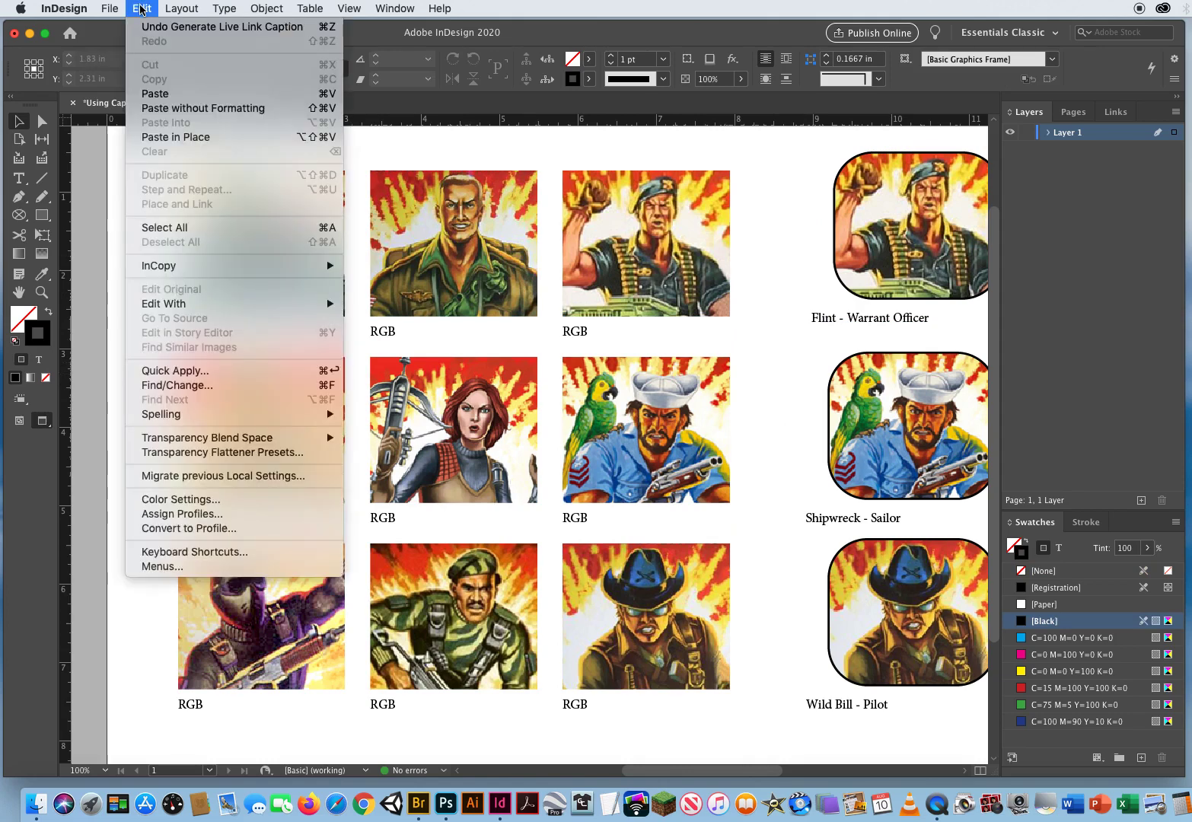
click(146, 28)
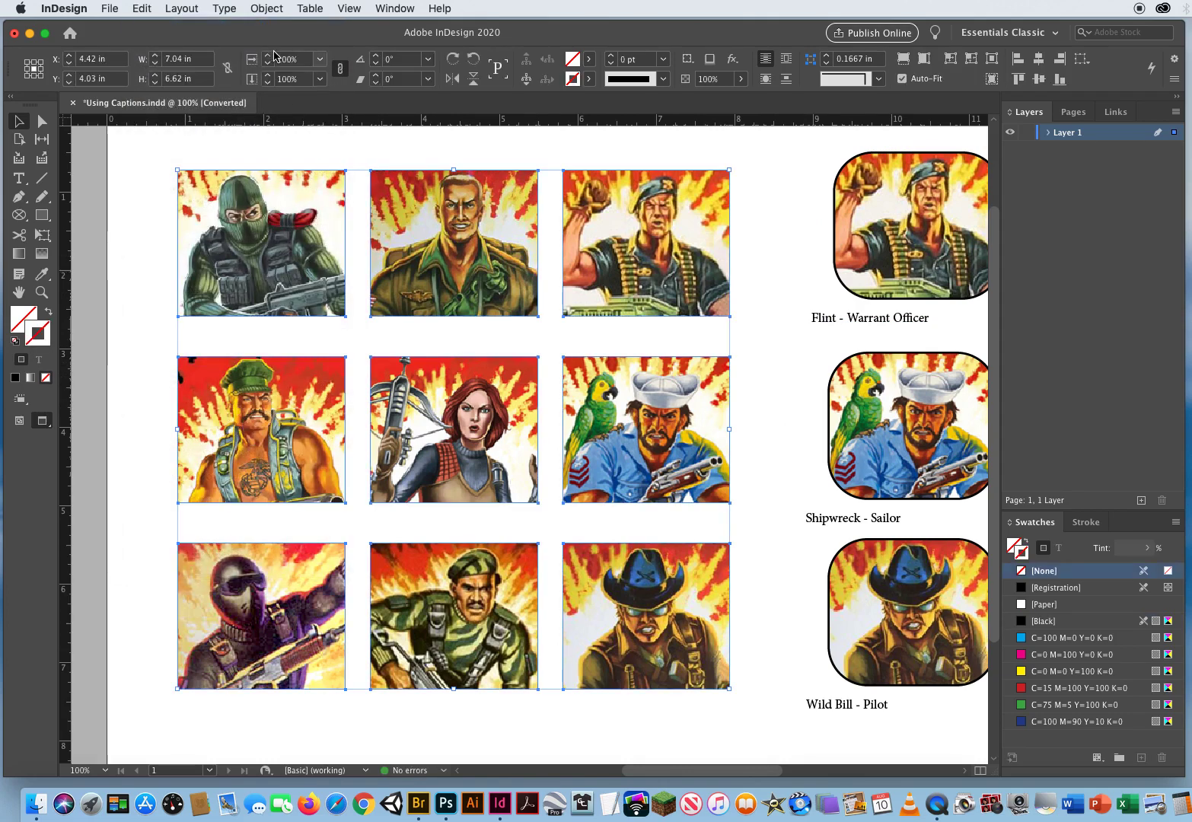
- Set the caption metadata for the nine selected portraits to Title in Caption Setup
click(266, 8)
mouse_move(299, 379)
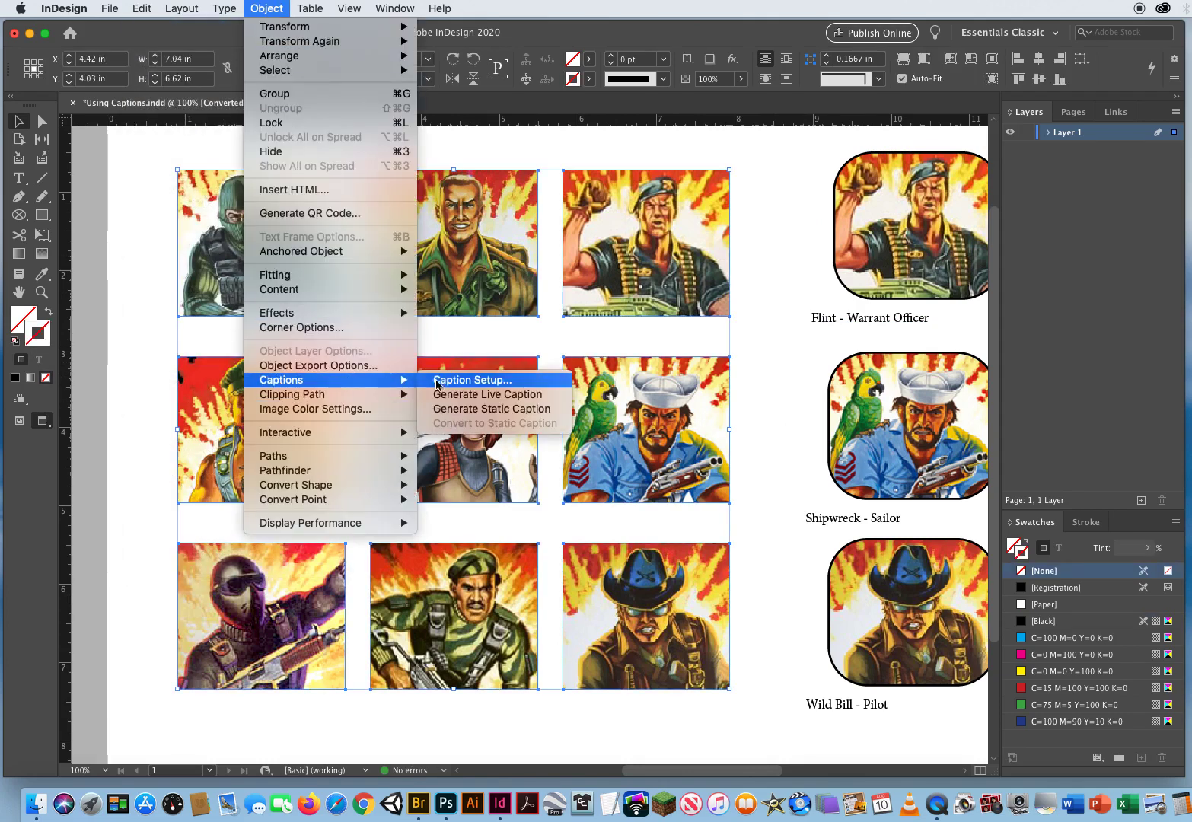
click(471, 381)
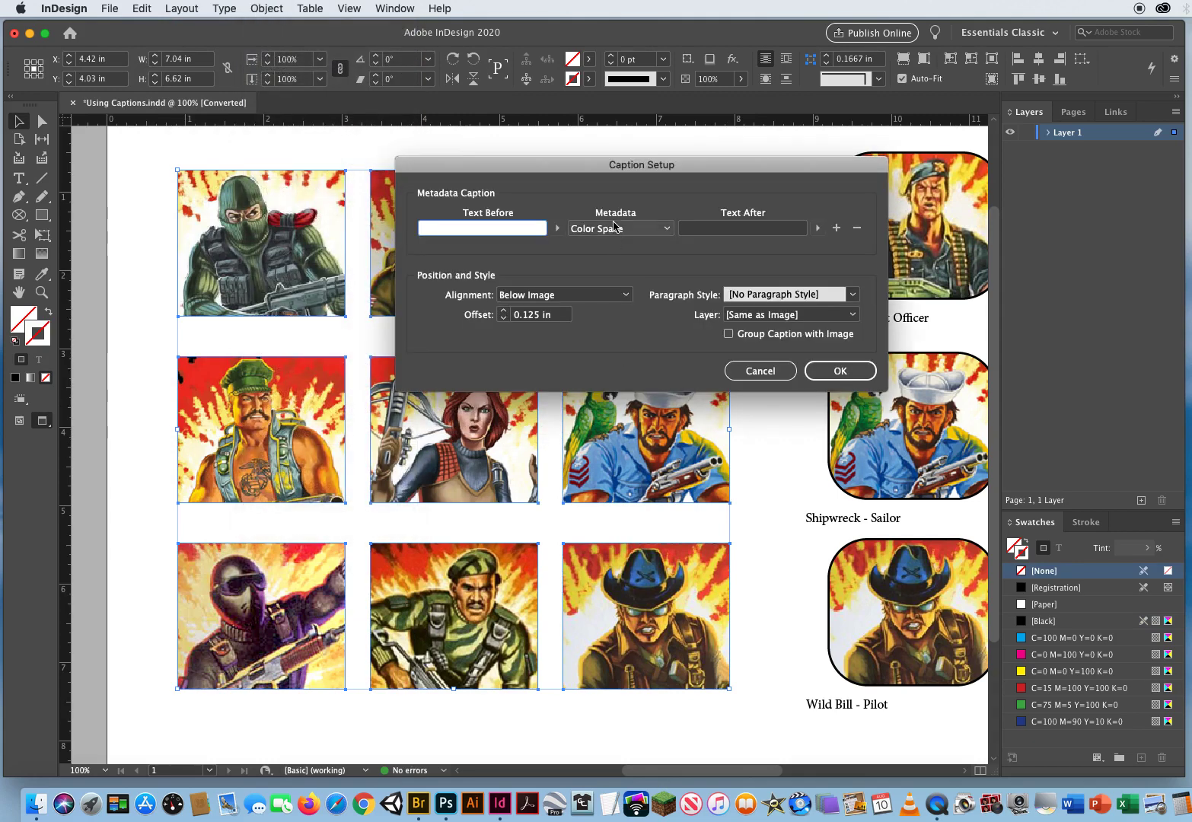
click(619, 229)
scroll(673, 337, down, 10)
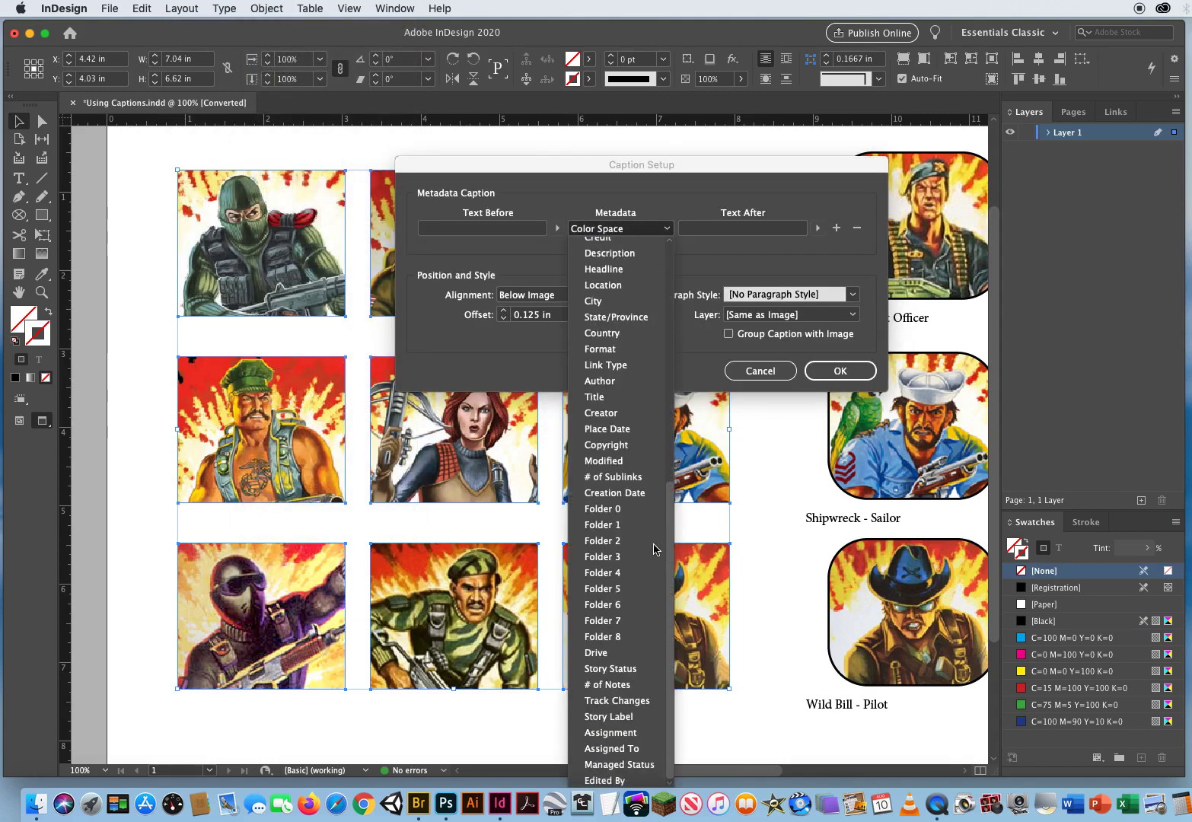
click(592, 401)
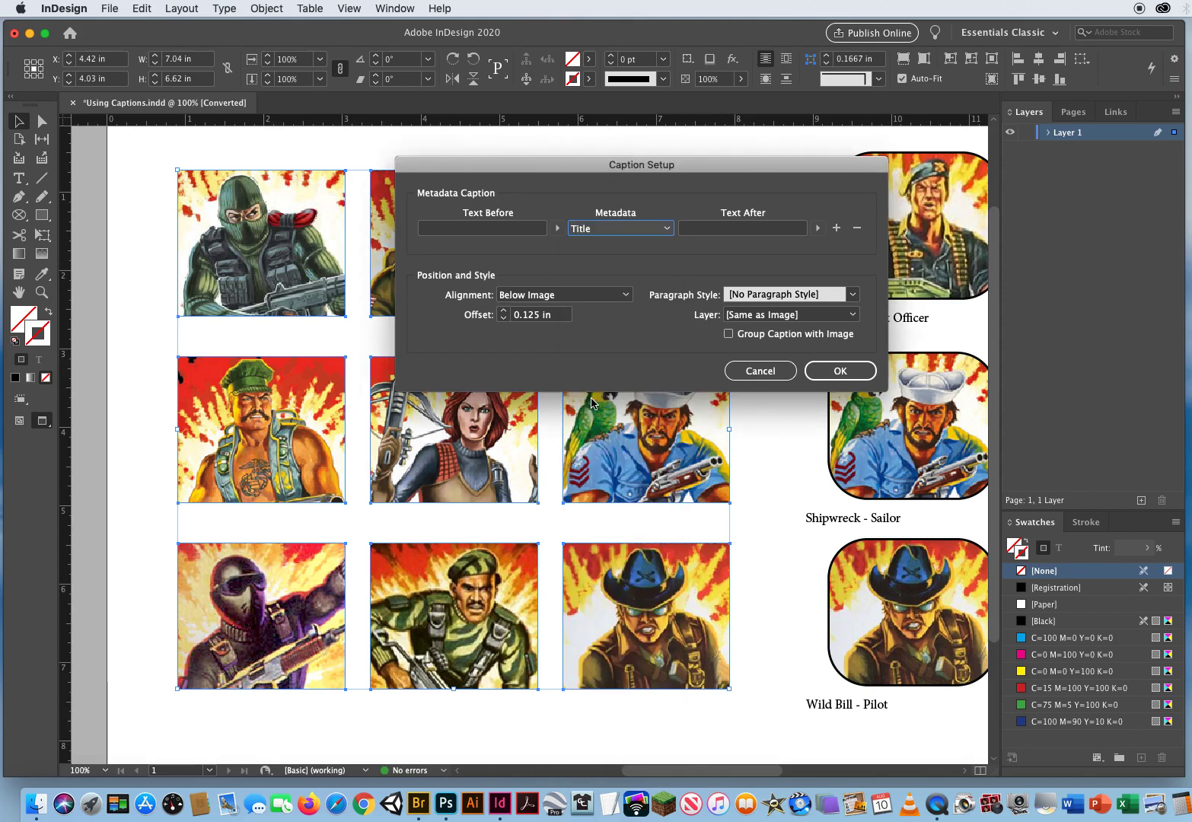
click(841, 372)
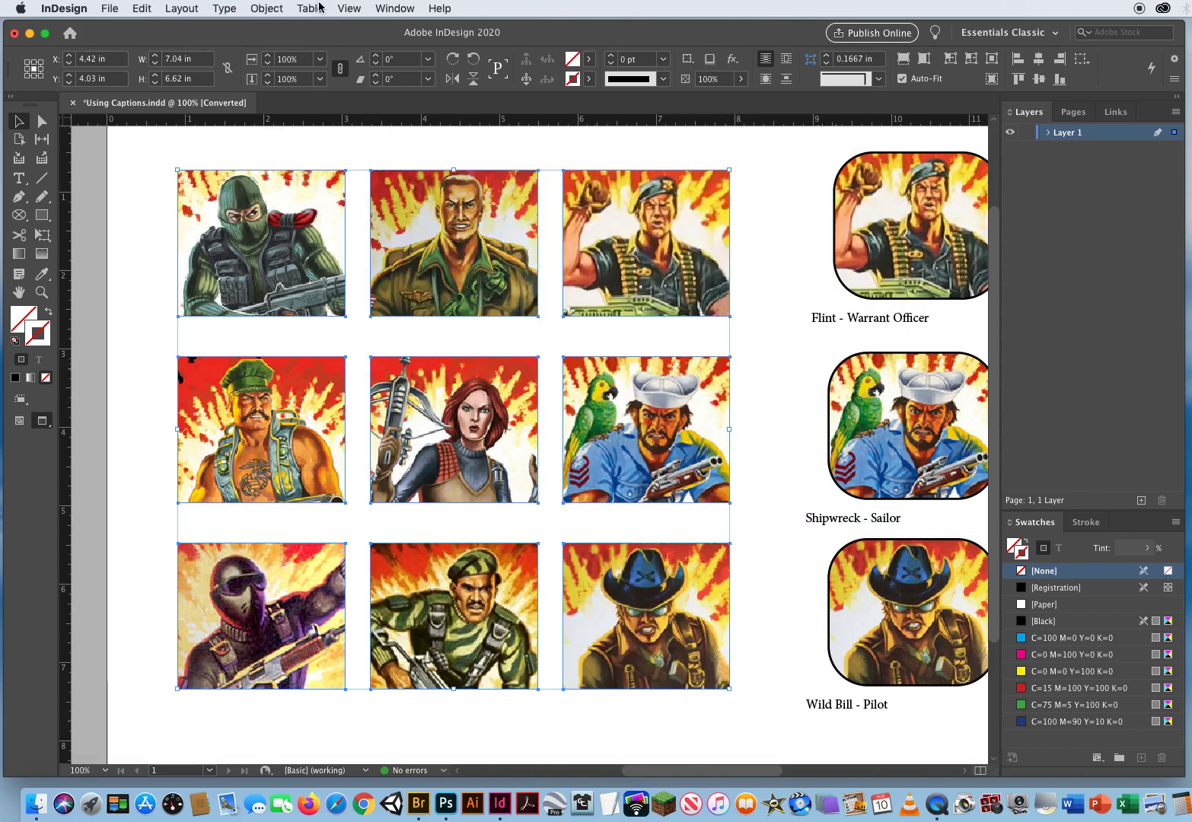
- Generate live captions from the Title metadata for the nine selected portraits
click(268, 9)
mouse_move(289, 384)
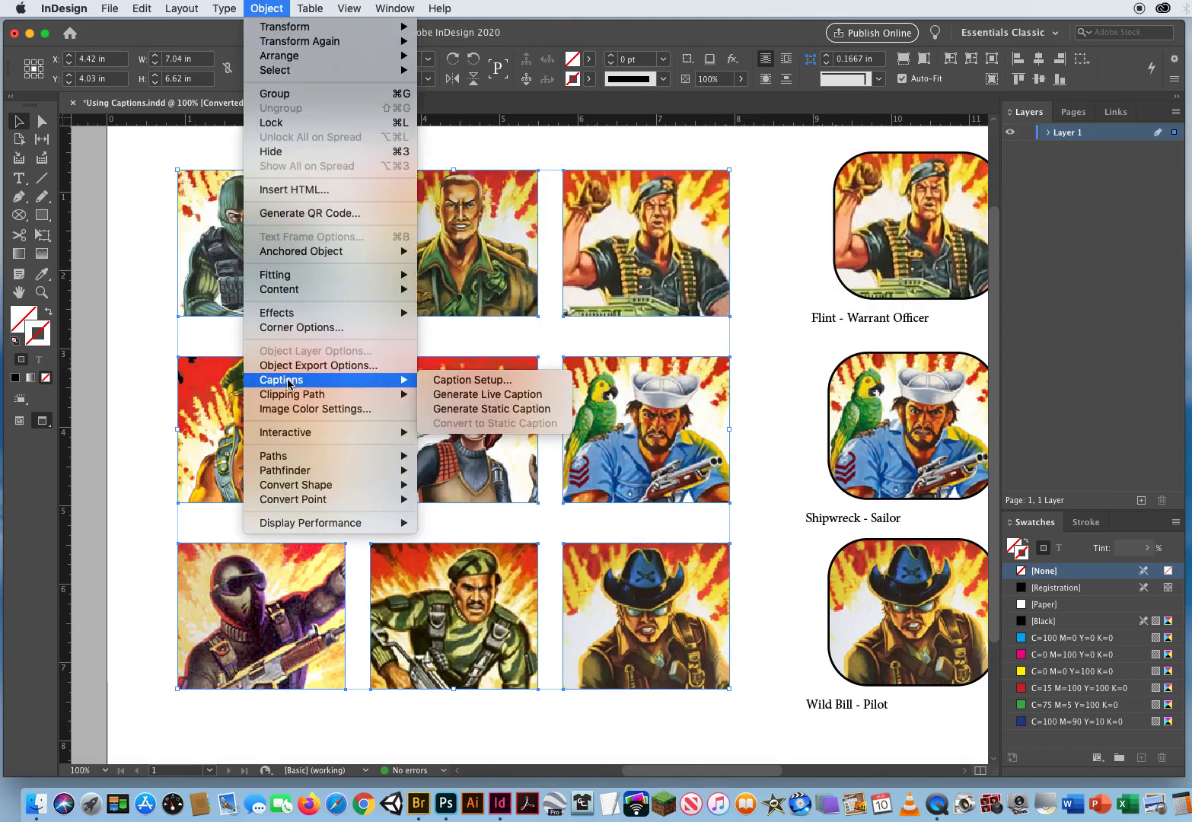
click(483, 396)
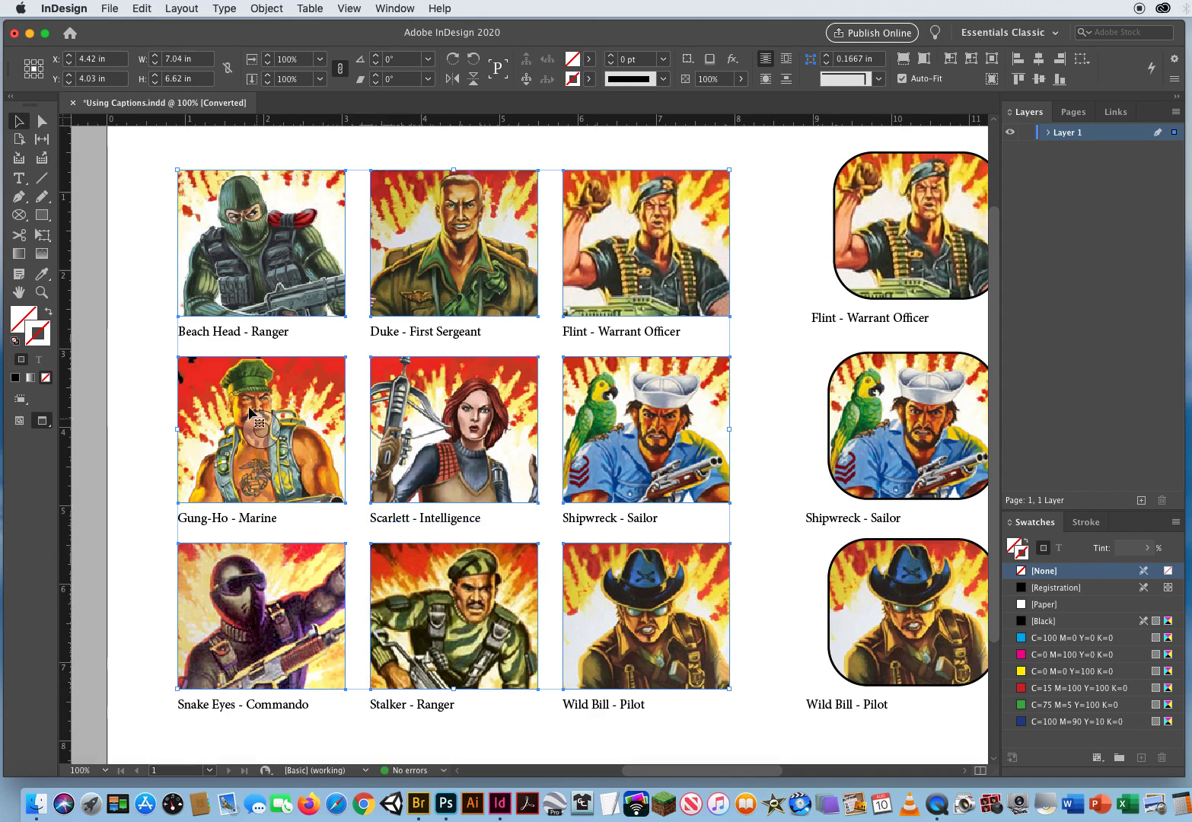
- Select the three caption frames under the top row of portraits, move them down about 0.2 in and undo the move
drag(183, 329, 640, 354)
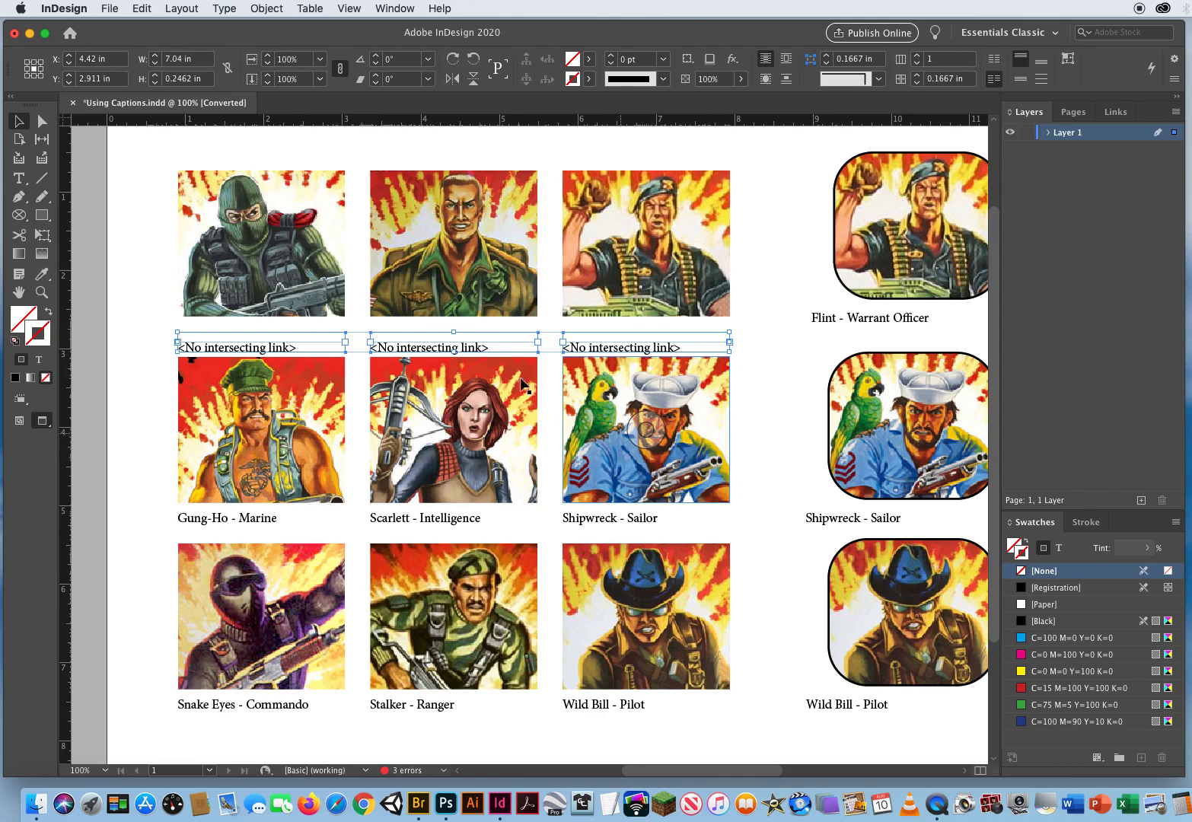
click(142, 9)
click(181, 27)
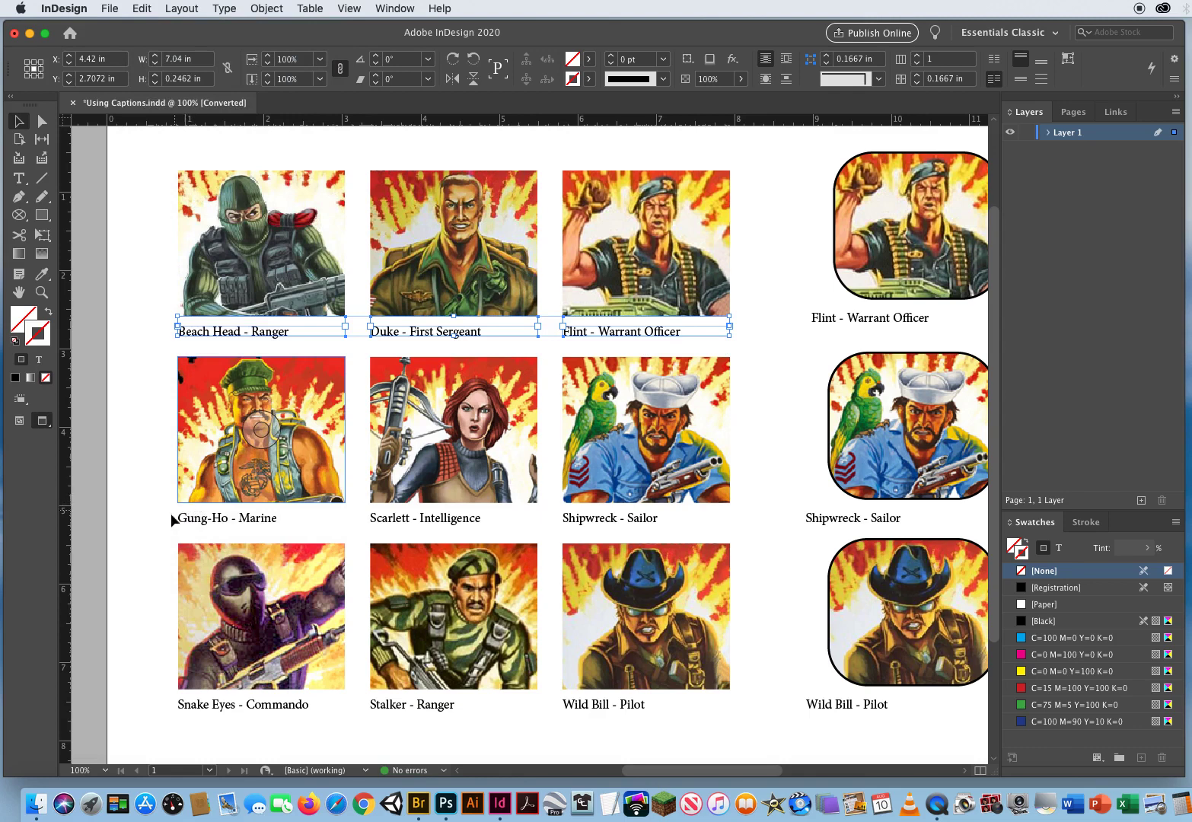
- Add the middle-row and bottom-row caption frames to the selection and convert all nine to static captions
drag(142, 513, 676, 527)
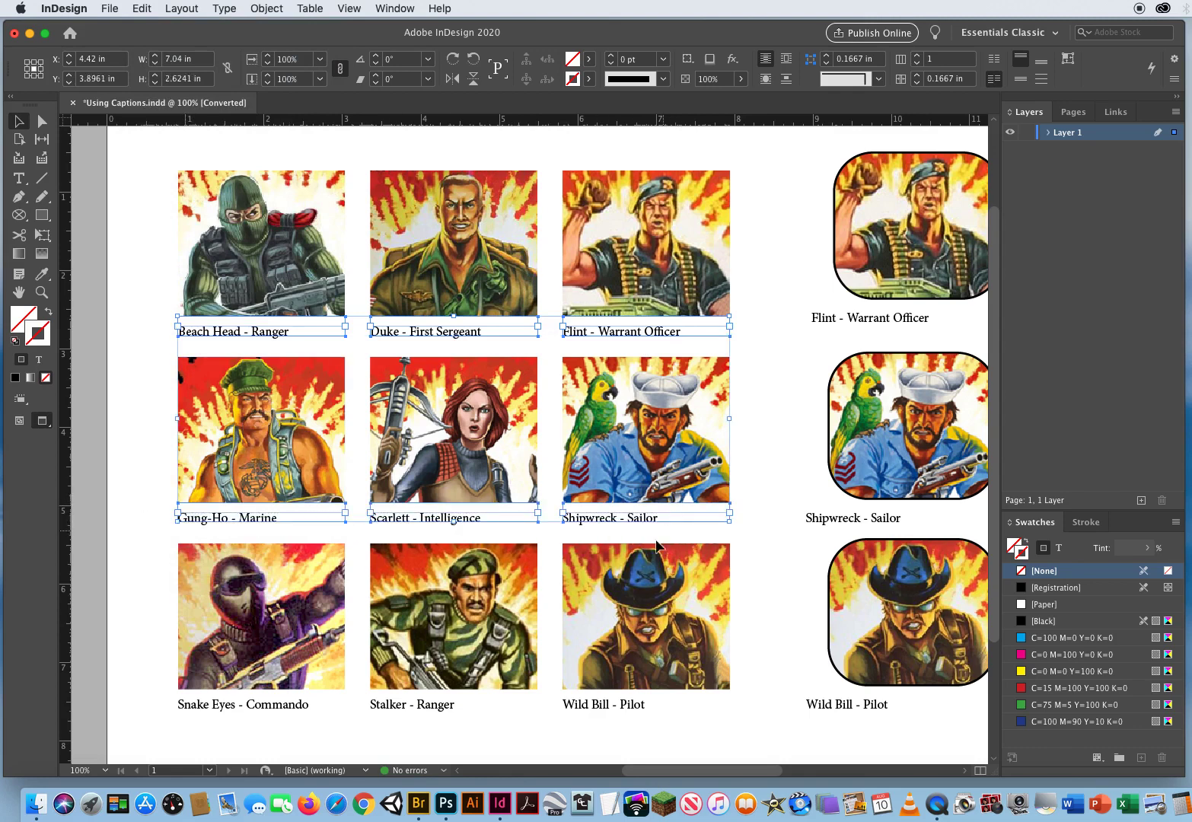
drag(130, 734, 659, 699)
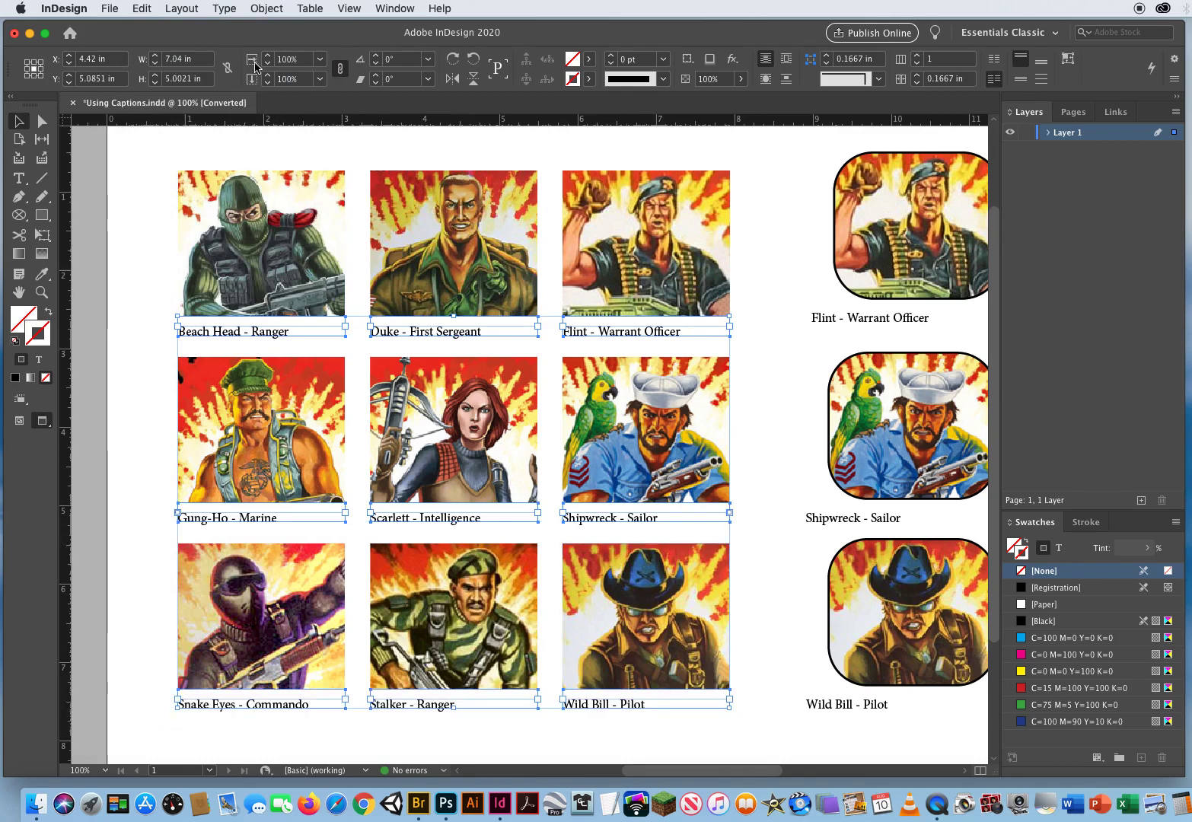
click(266, 9)
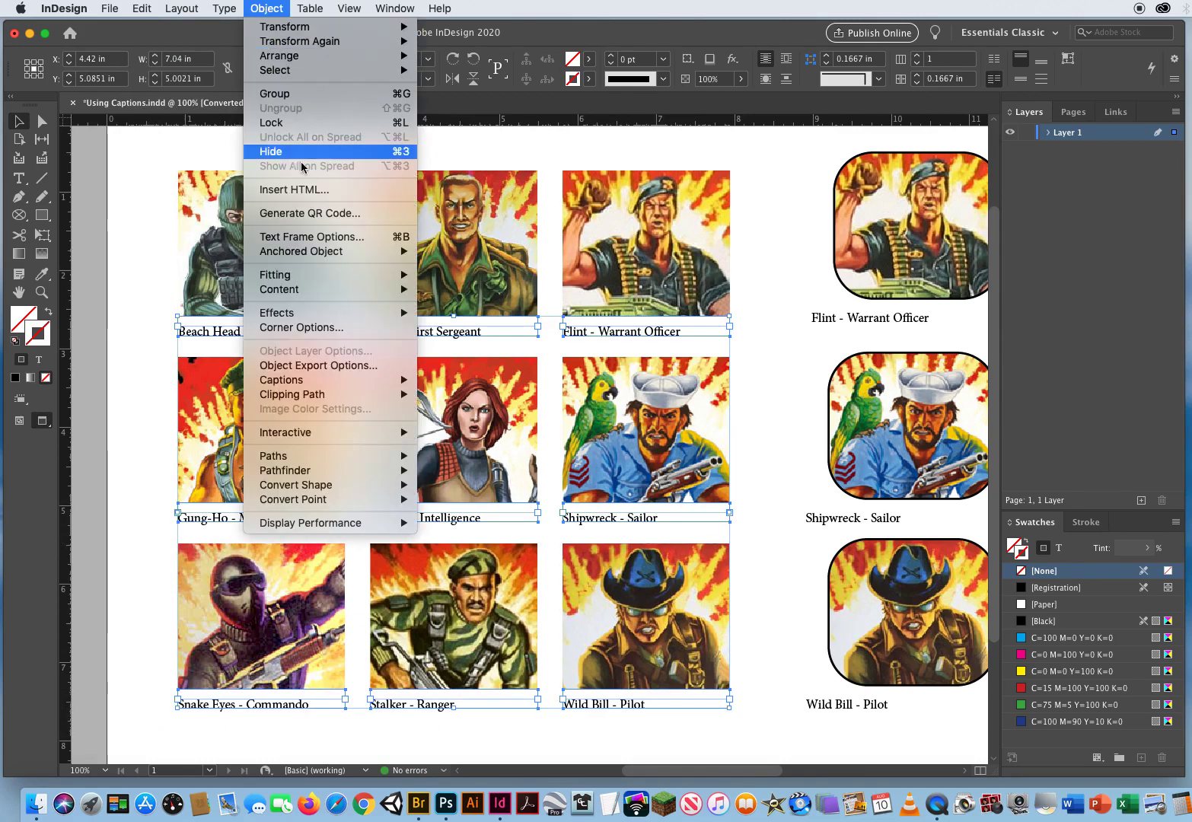
mouse_move(302, 389)
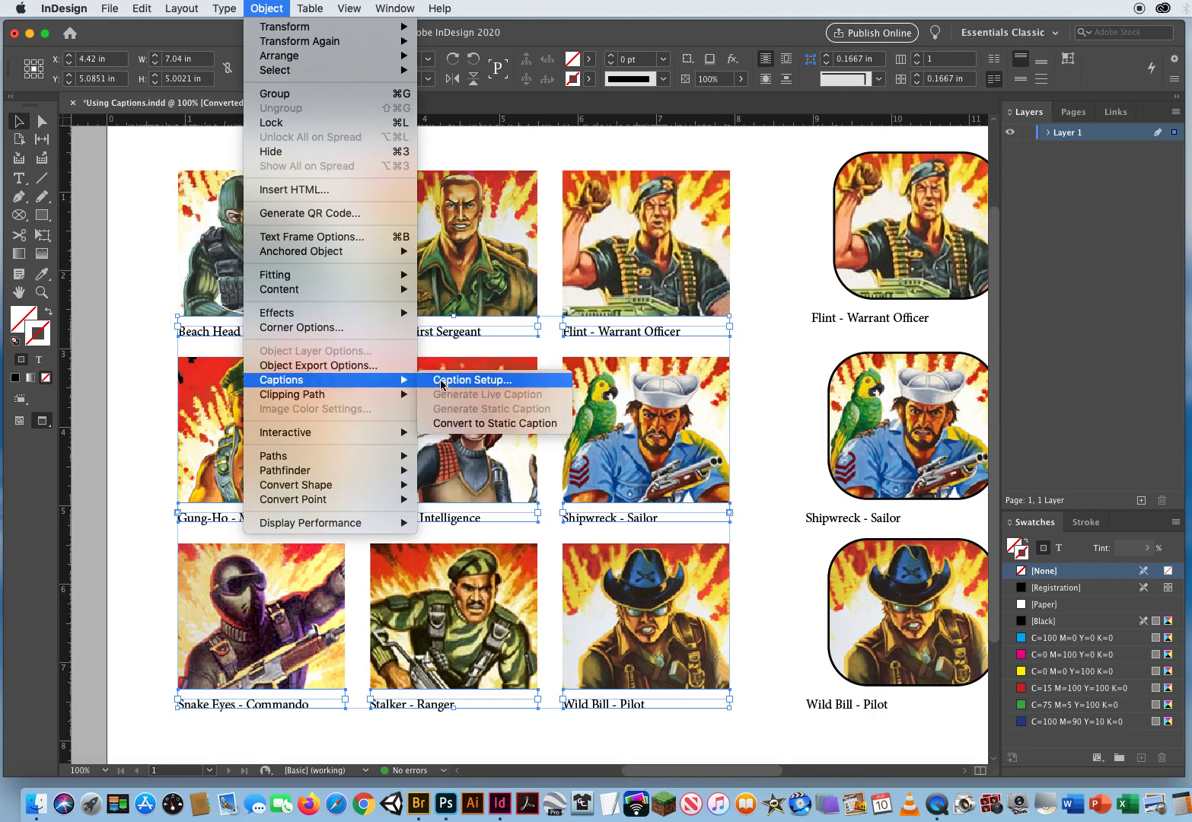
click(507, 430)
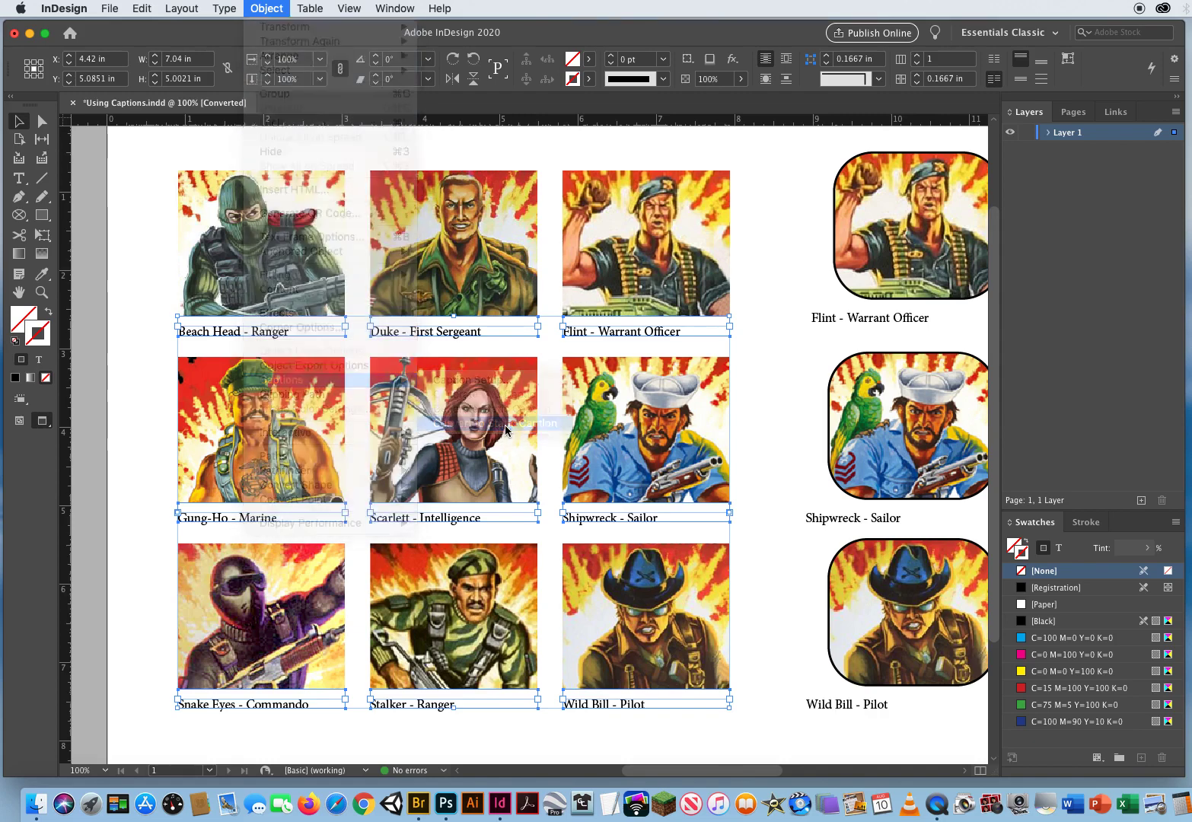
- Move the nine static captions onto the lower part of their portraits, placing the selection at X 4.5033 in and Y 4.7638 in
mouse_move(480, 520)
mouse_down()
mouse_move(387, 532)
mouse_move(477, 531)
mouse_up()
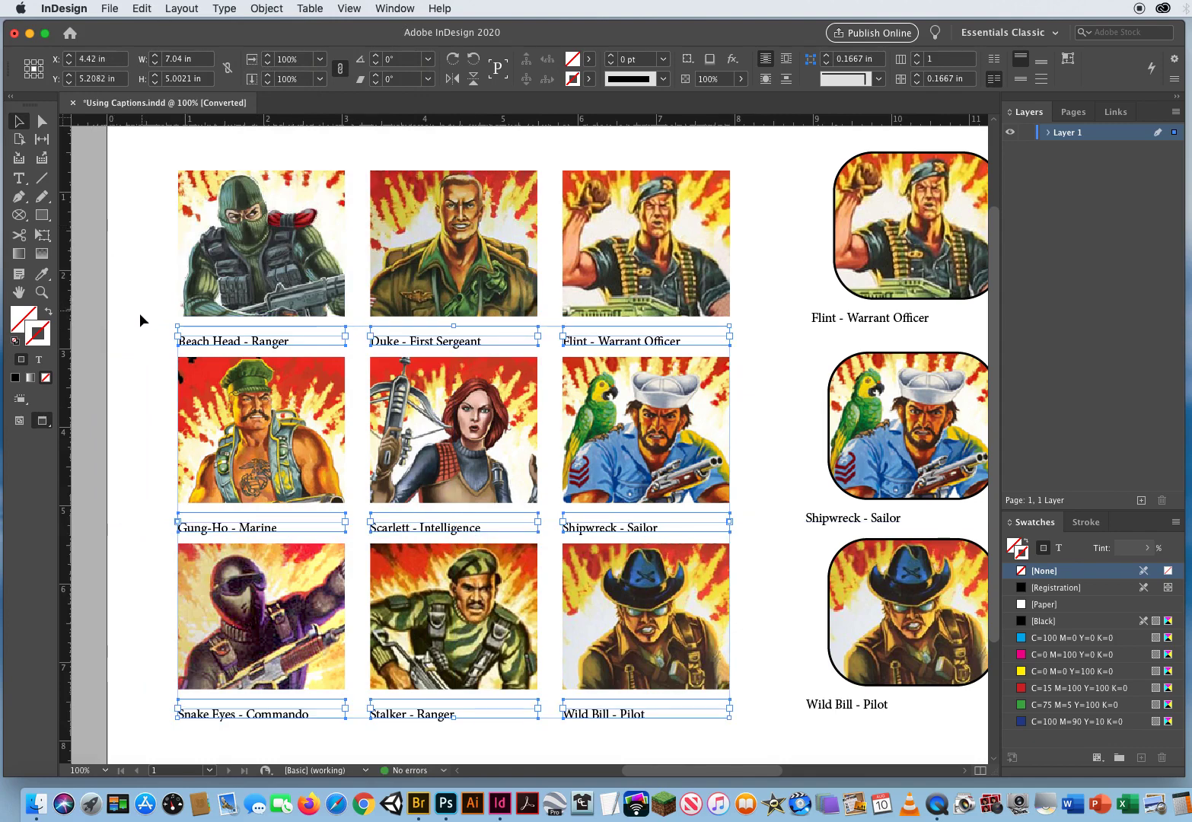
key(Up)
key(Up)
key(Up)
key(Up)
key(Up)
key(Up)
key(Up)
key(Up)
key(Up)
key(Up)
key(Up)
key(Up)
key(Up)
key(Up)
key(Up)
key(Up)
key(Up)
key(Up)
key(Up)
key(Up)
key(Up)
key(Up)
key(Up)
key(Up)
key(Up)
key(Up)
key(Up)
key(Up)
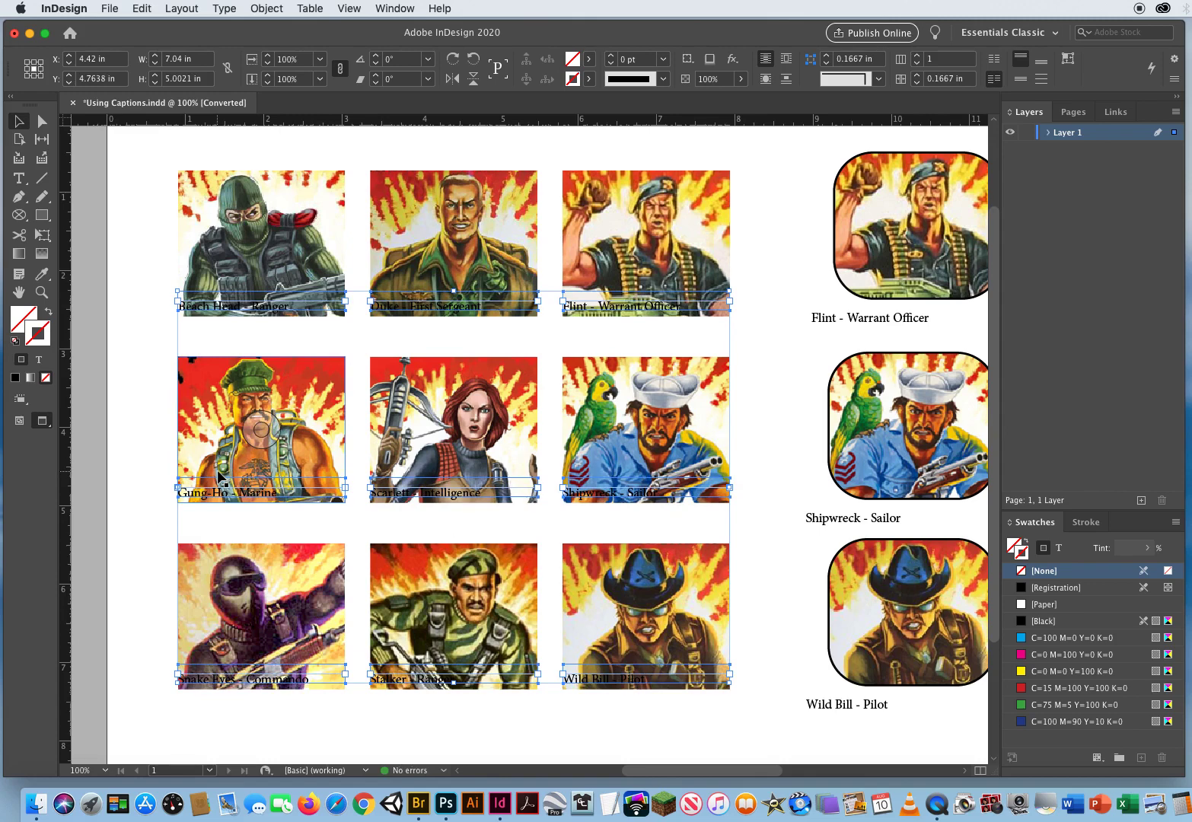
key(Right)
key(Right)
key(Right)
key(Right)
key(Right)
key(Right)
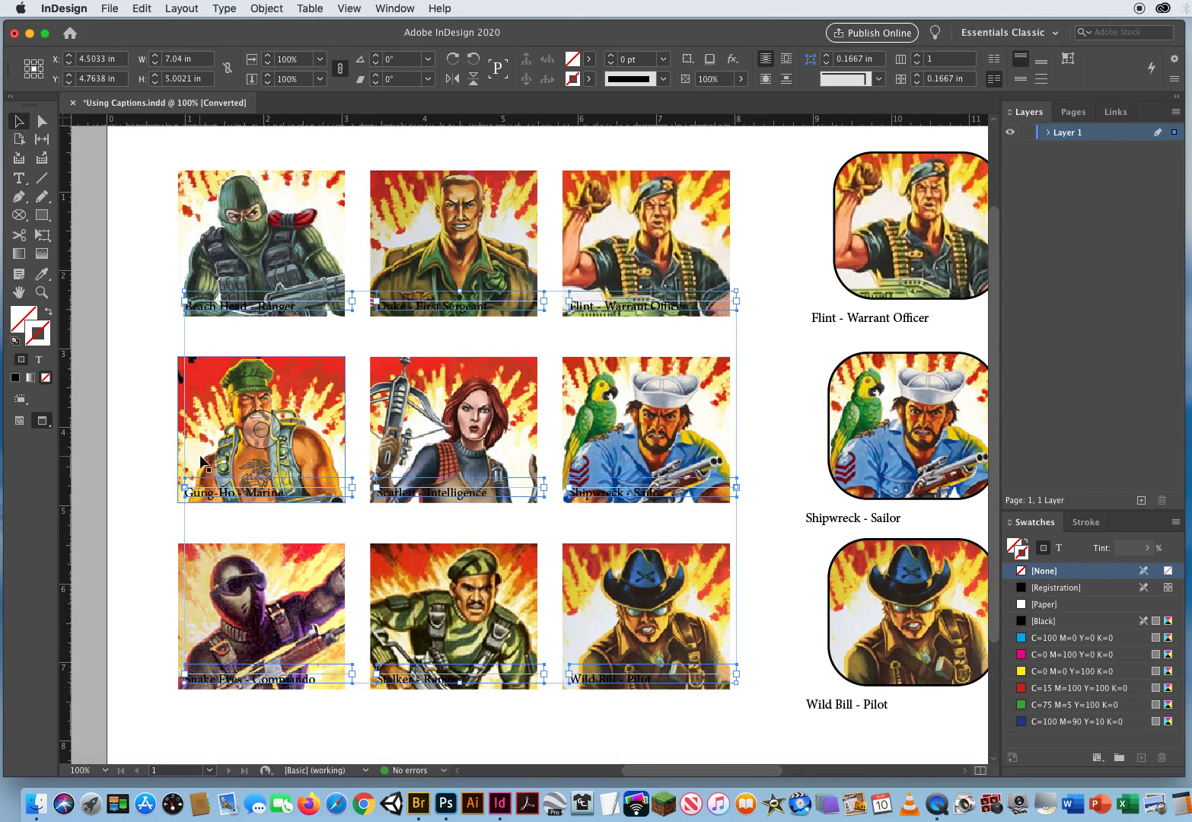
- Try the Marker Felt Thin font on the nine selected captions and undo the font change
key(super+t)
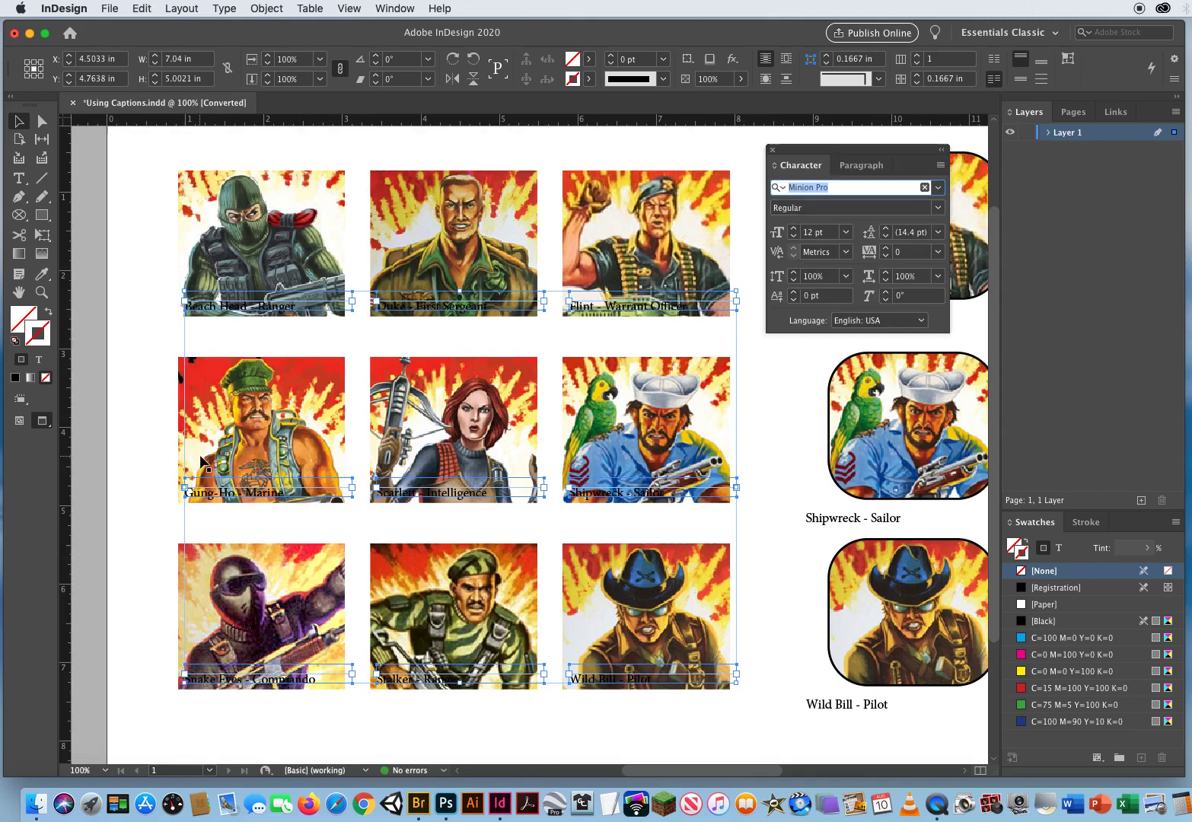
click(937, 189)
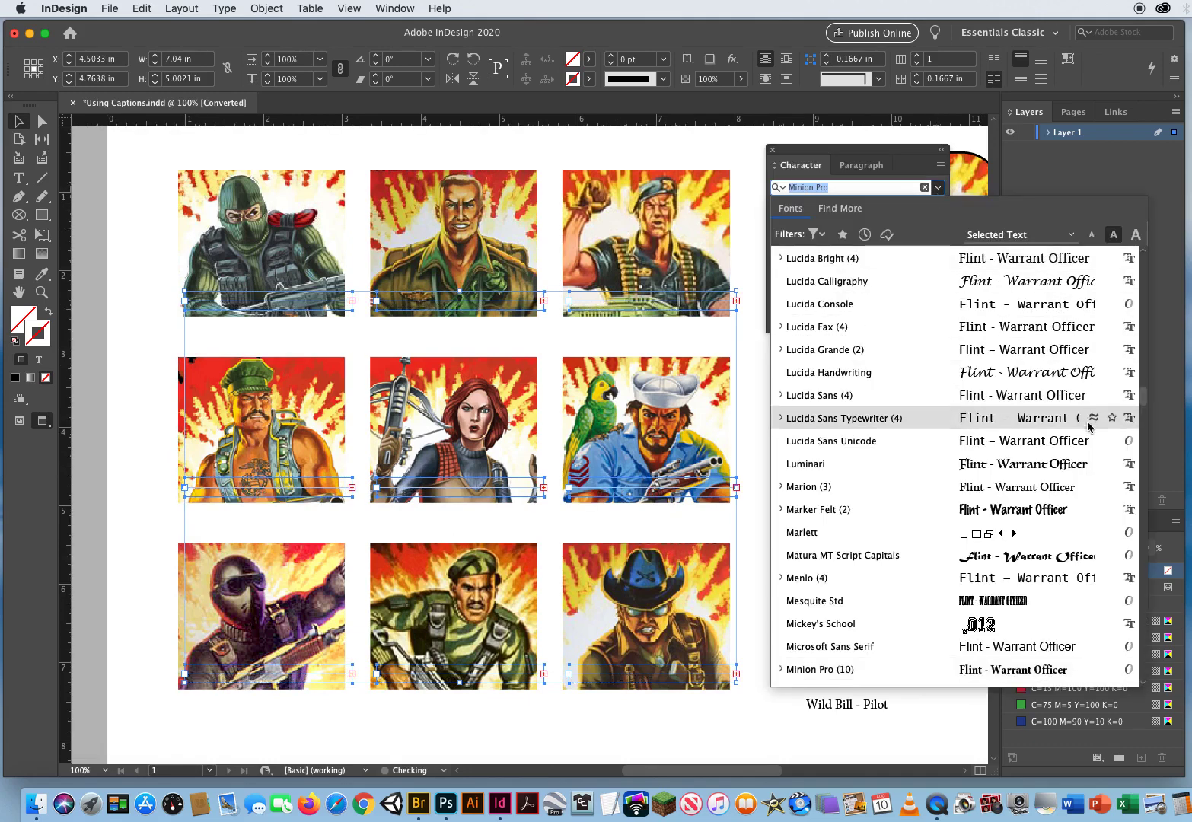
click(1042, 512)
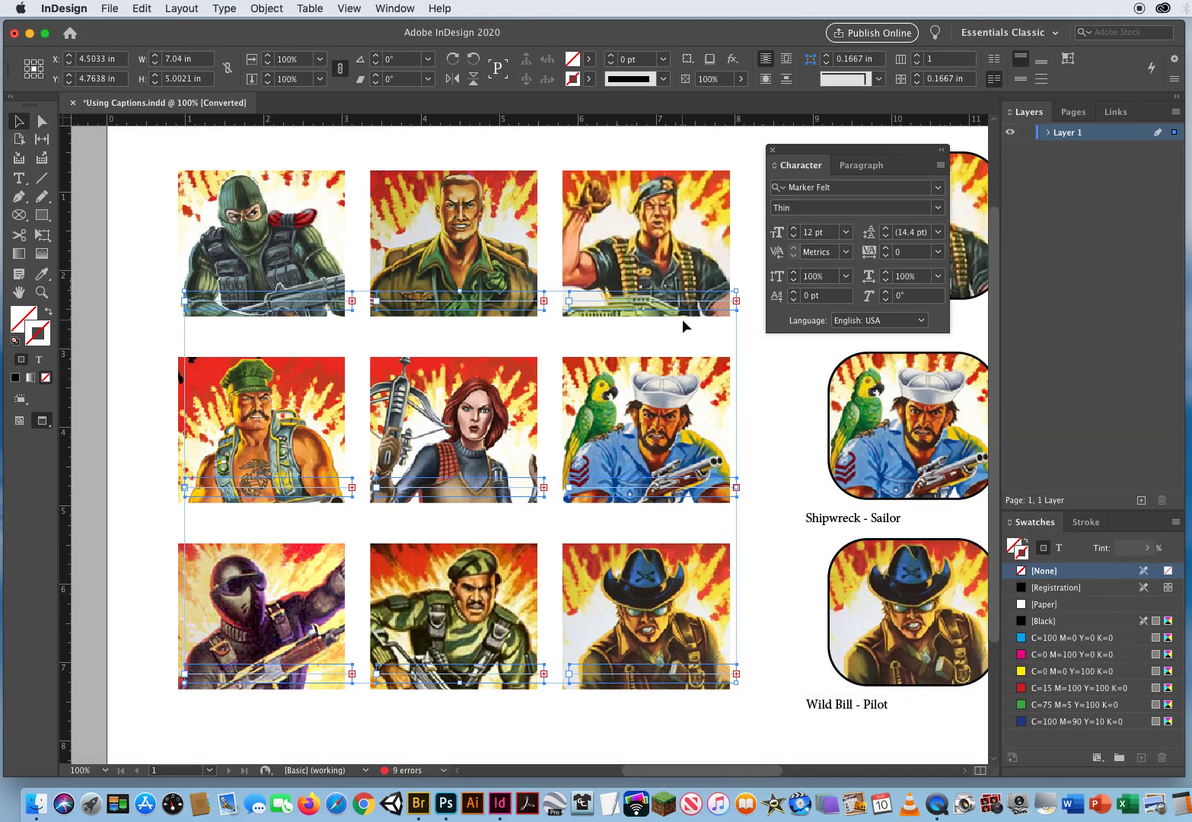
key(super+z)
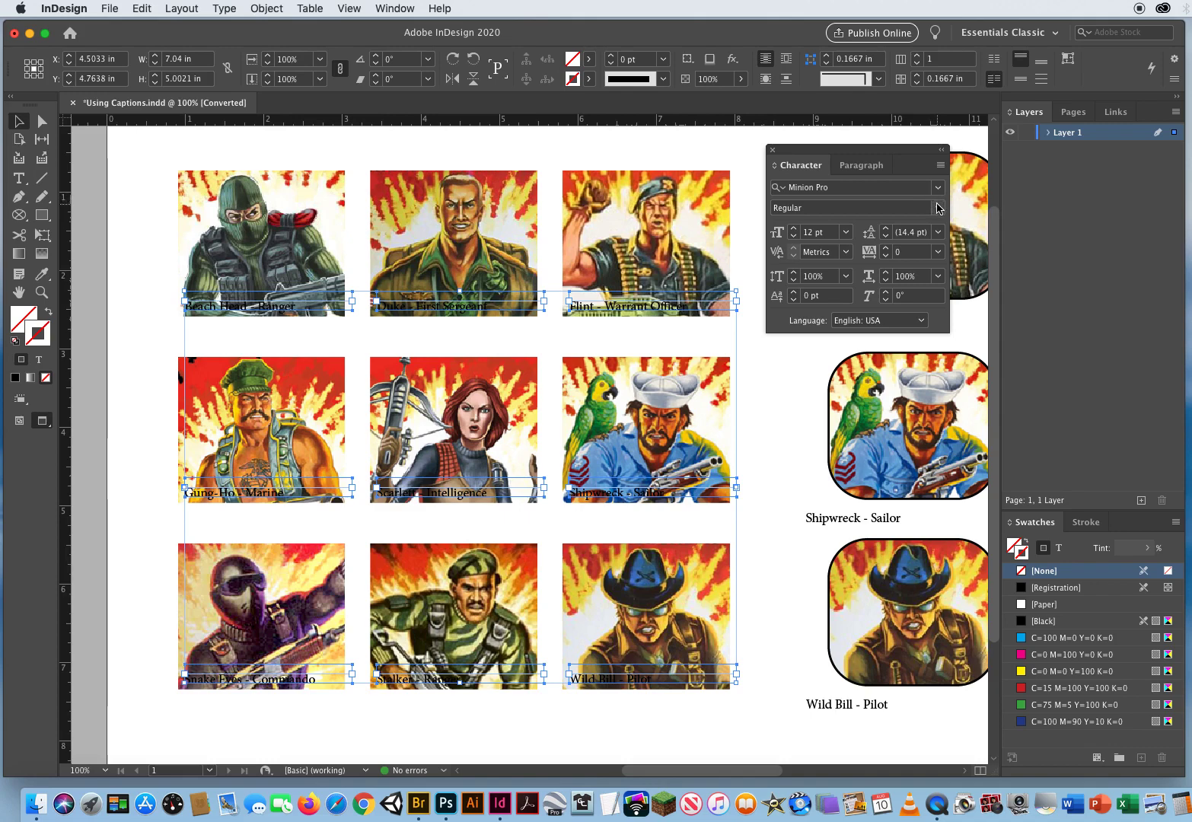
- Set the nine selected captions in Arial Black Regular at 10 pt
click(938, 188)
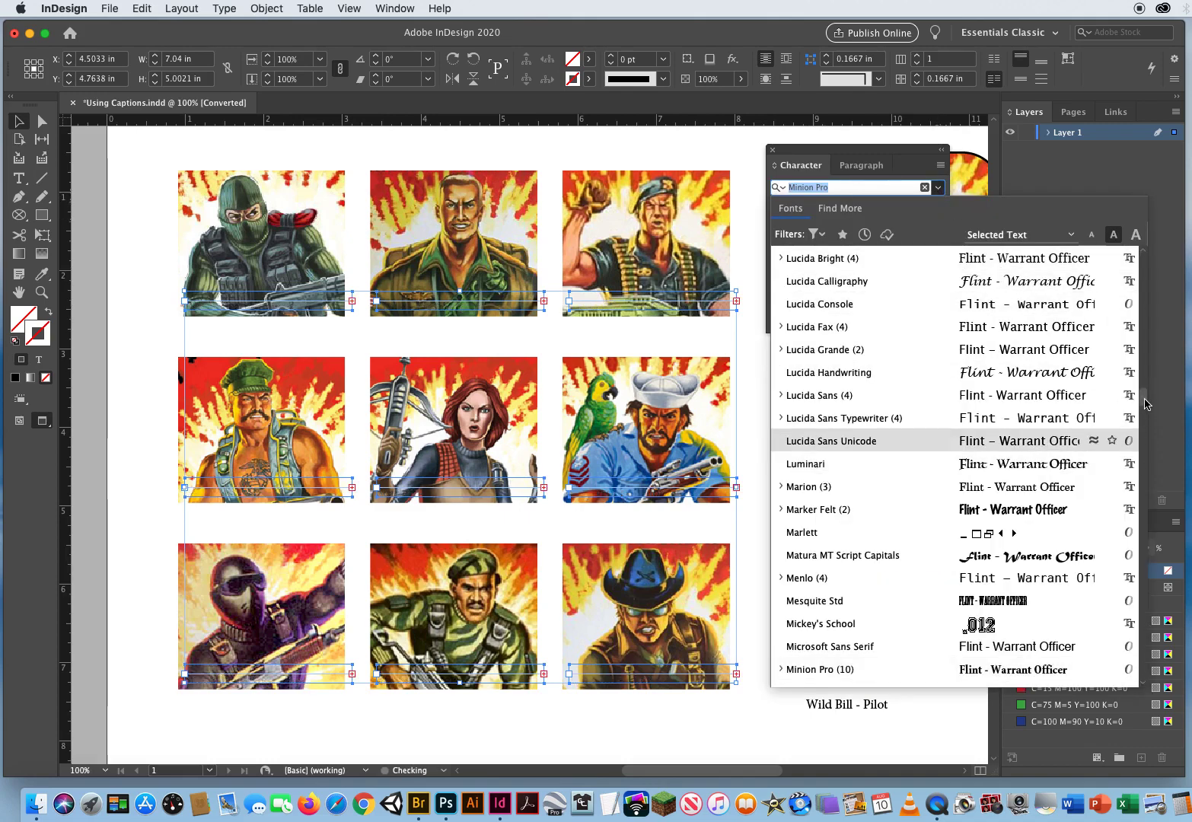
scroll(1140, 274, up, 5)
scroll(1139, 274, up, 15)
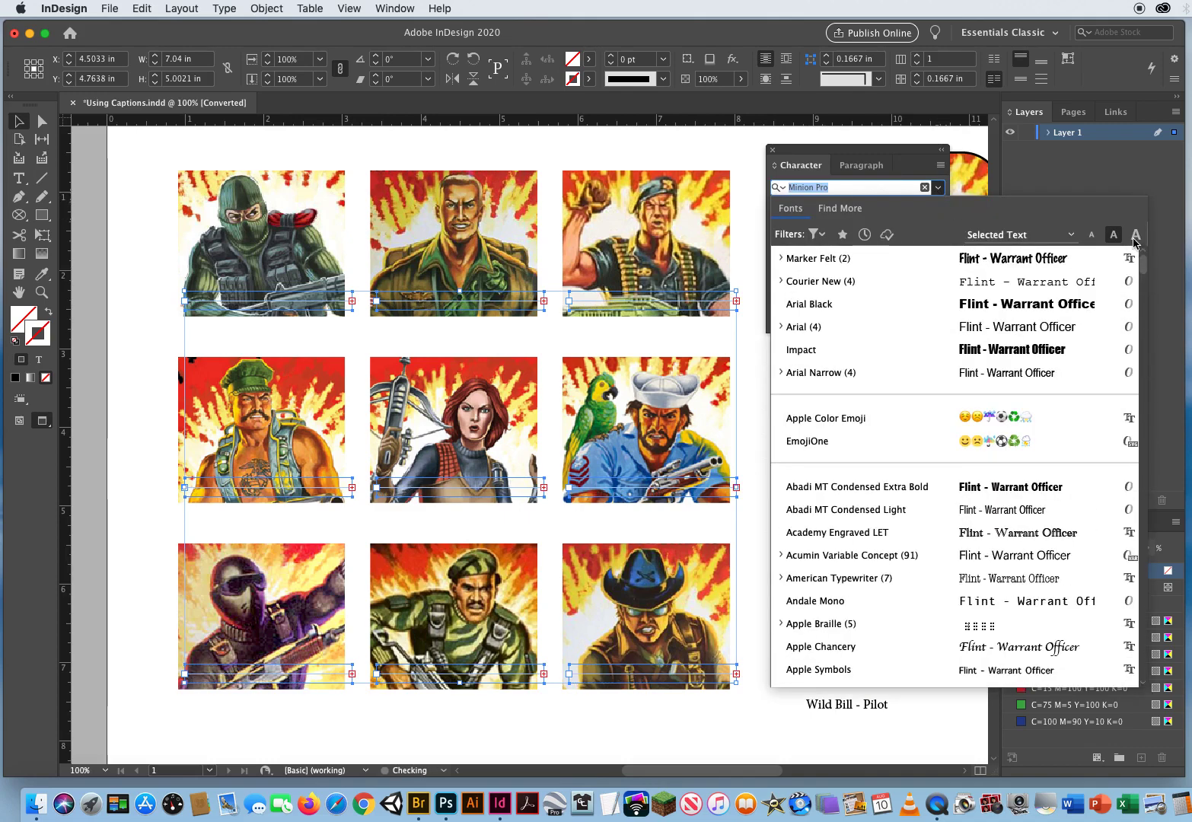
click(842, 305)
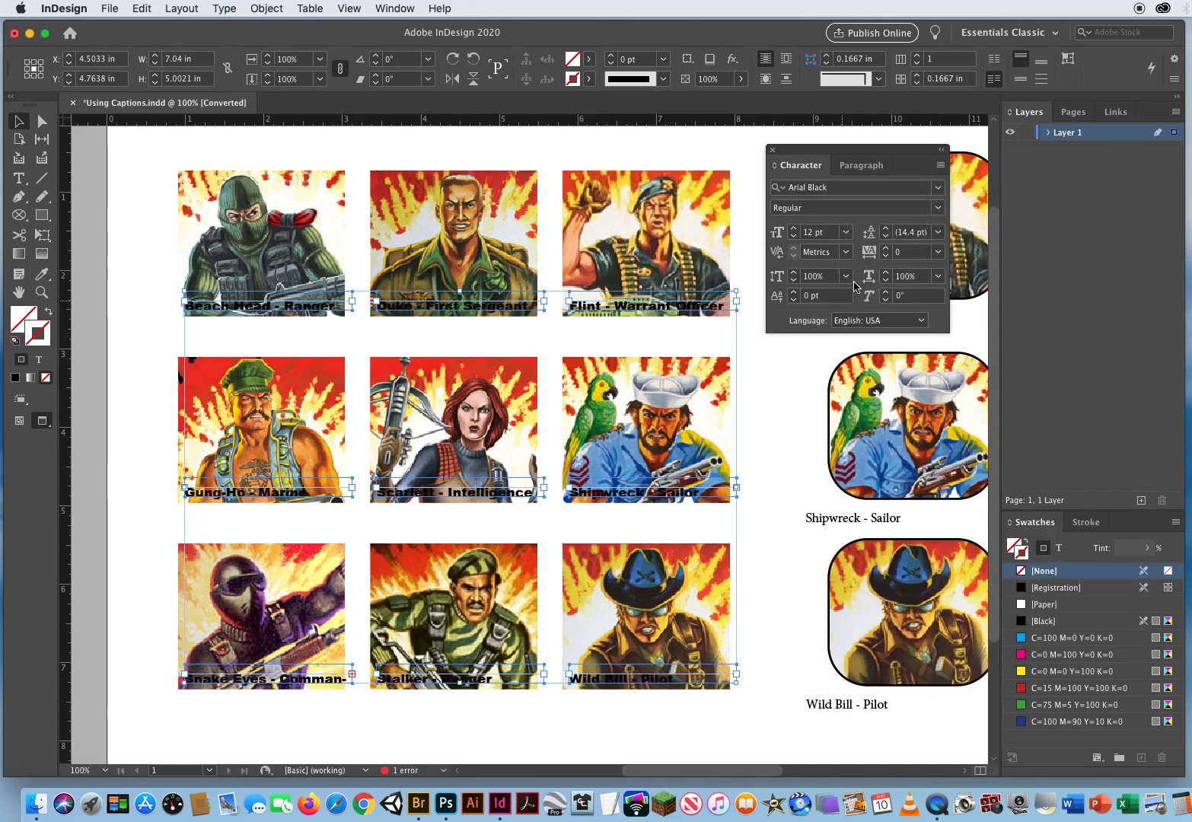
click(794, 238)
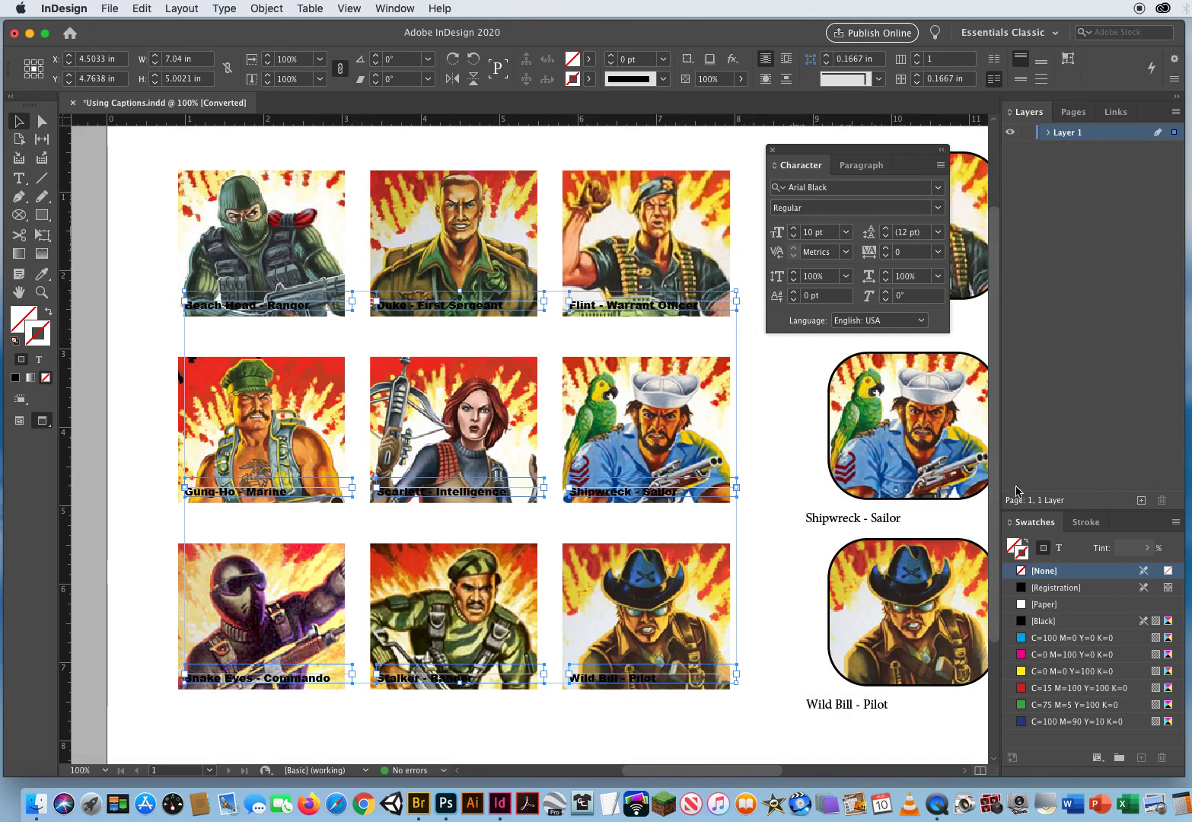
- Try a [Paper] fill on the nine caption frames and reset their fill to [None]
click(1012, 547)
click(1043, 607)
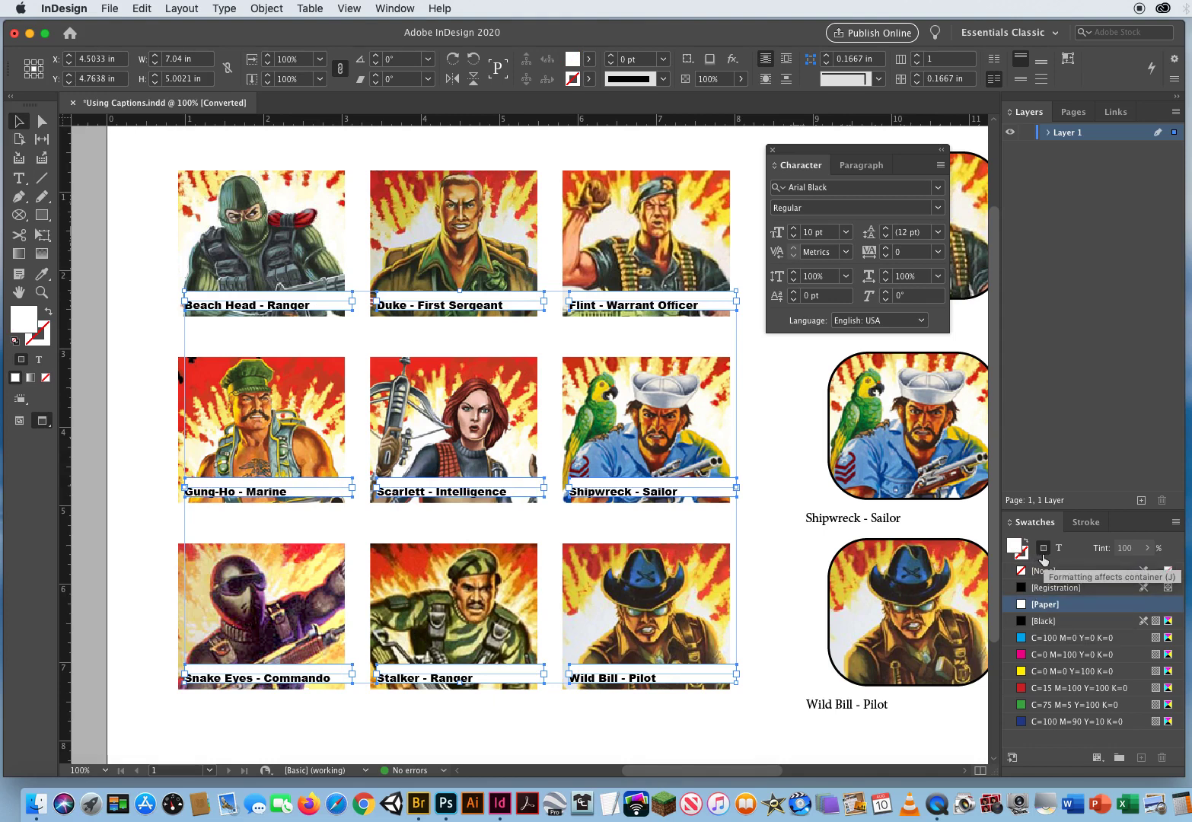
click(1041, 571)
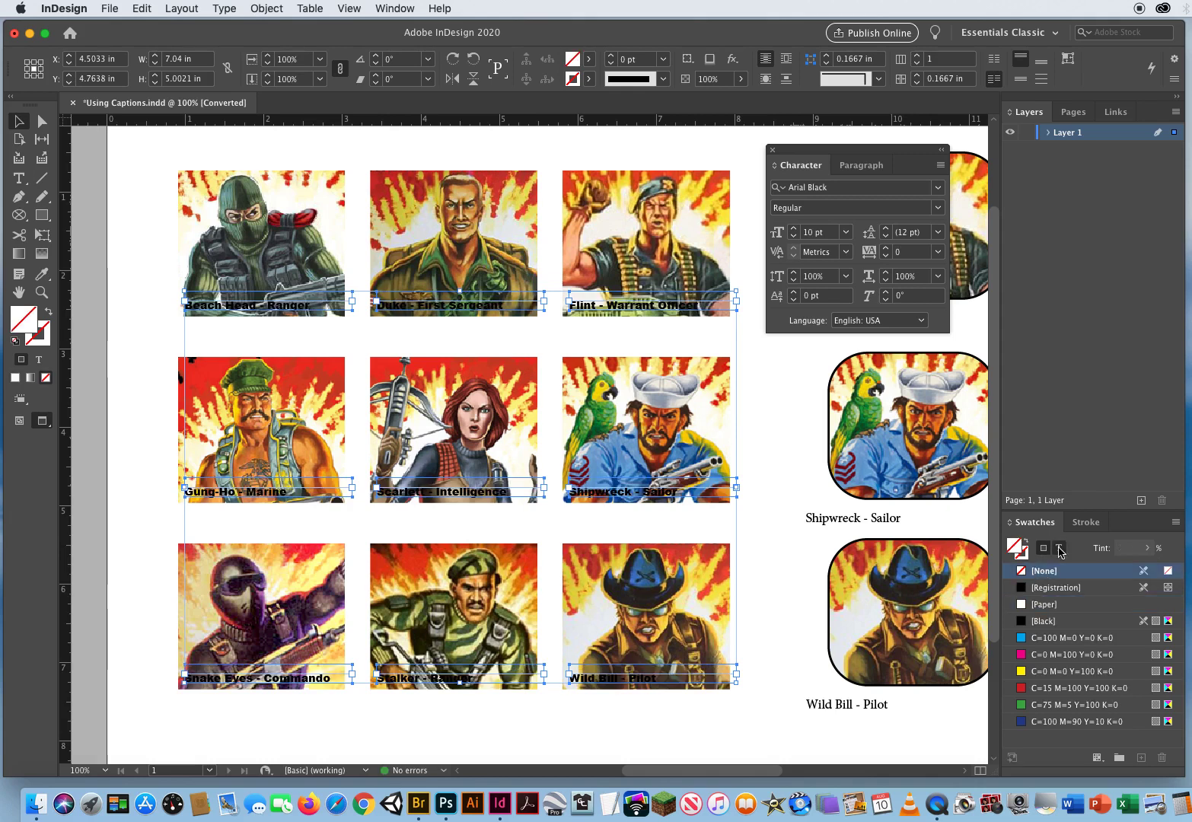
- Apply the [Paper] swatch to the text of the nine captions, deselect them and dismiss the character settings
click(1059, 548)
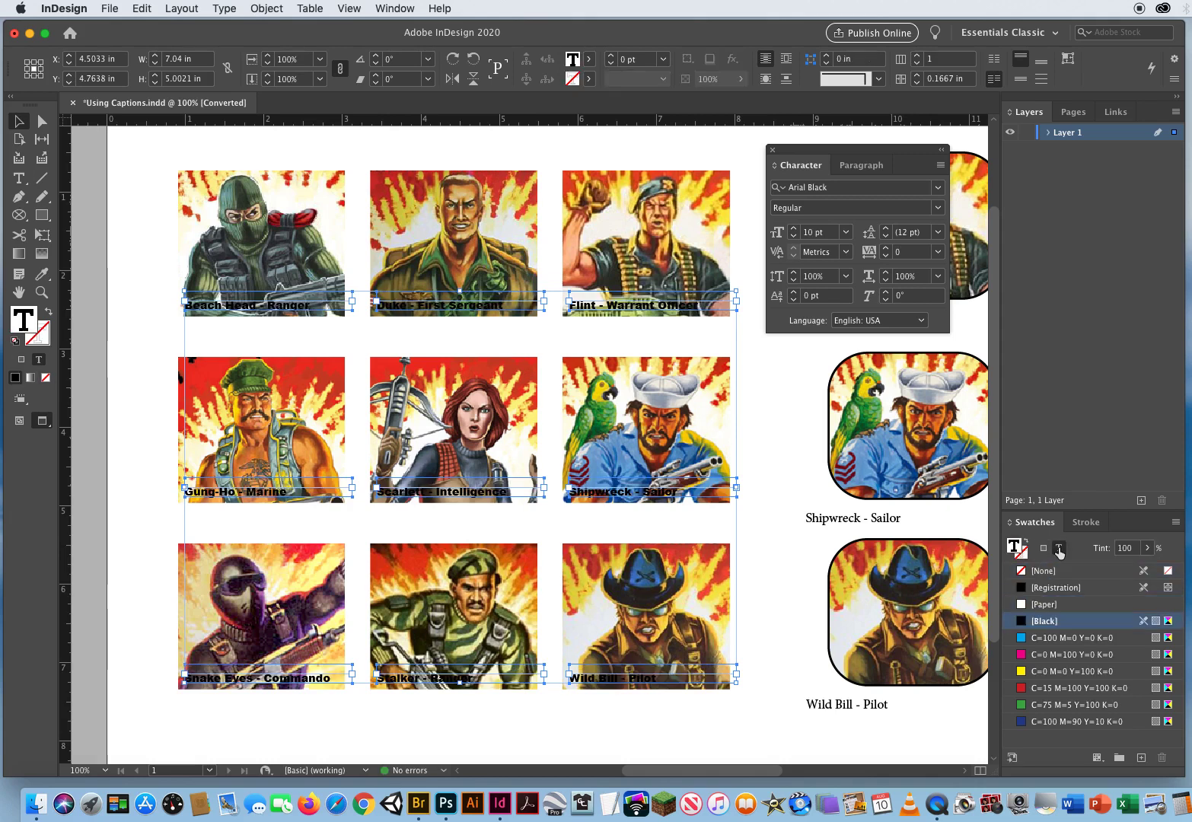
click(1049, 605)
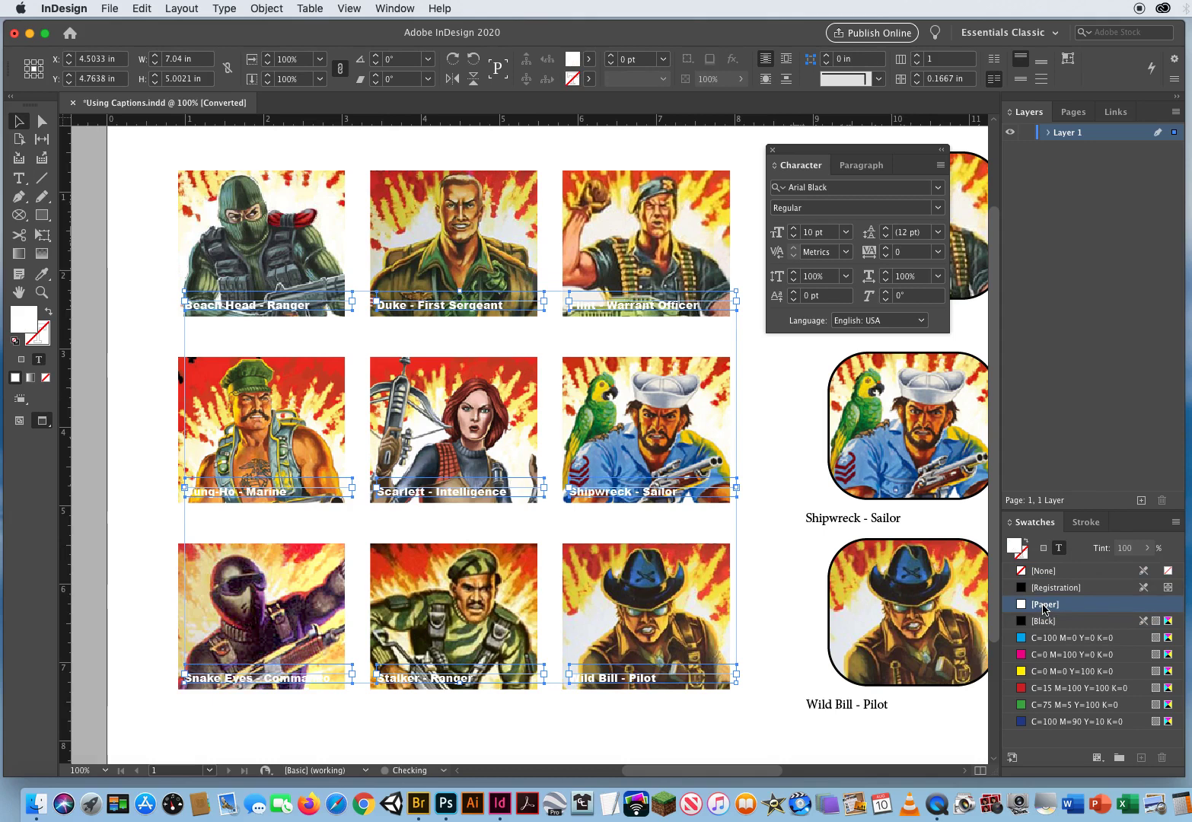
click(733, 732)
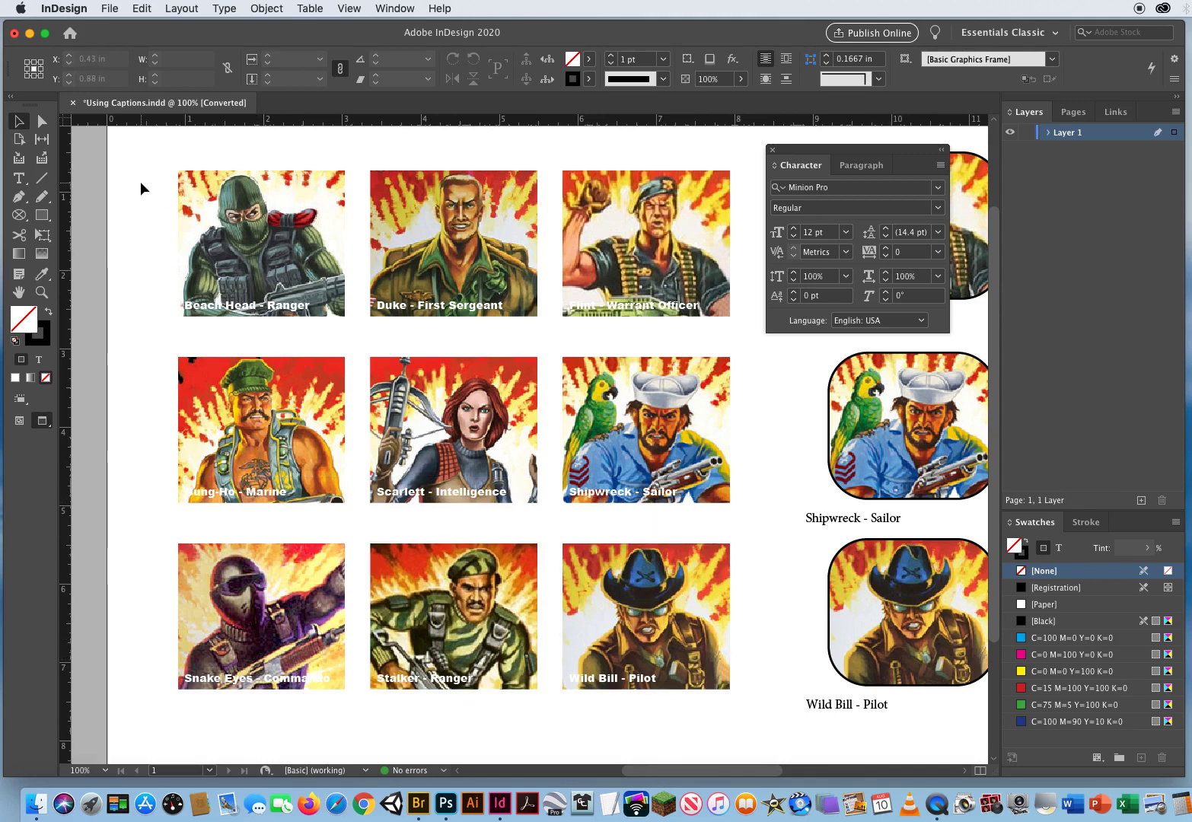
click(772, 150)
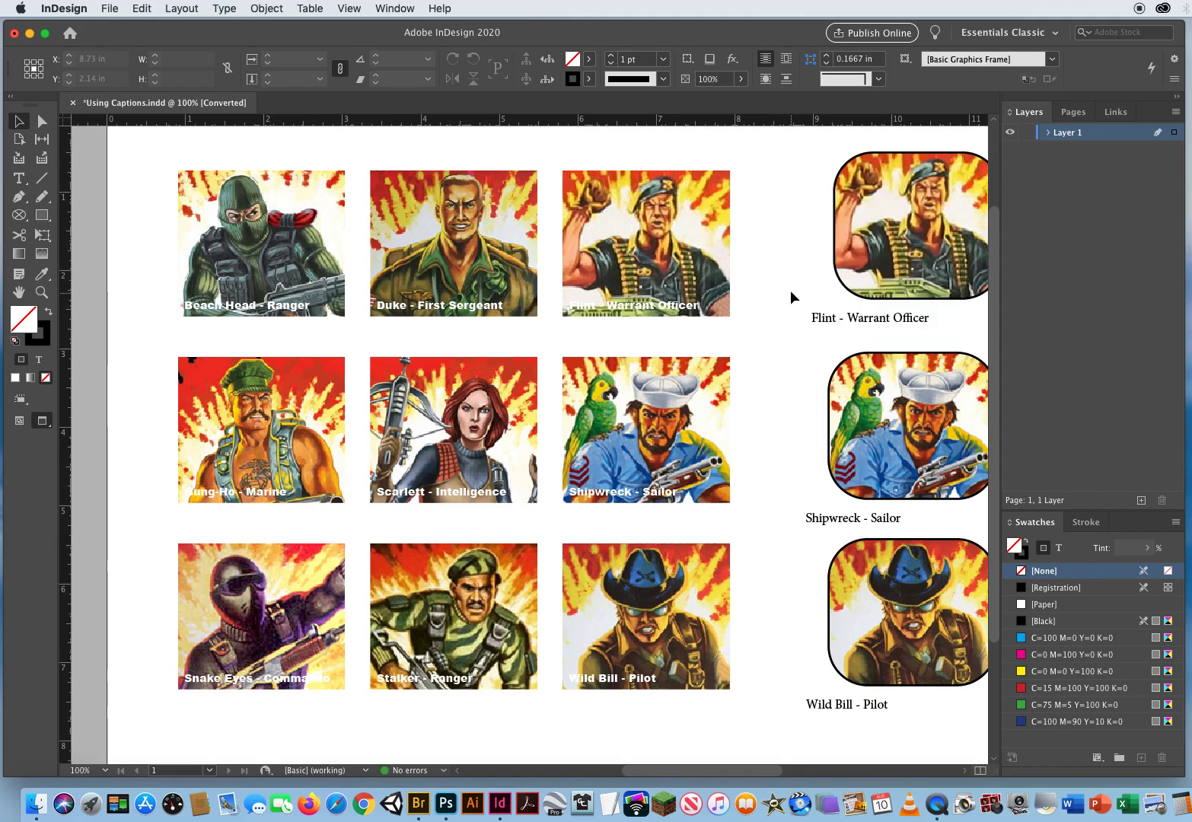
drag(785, 251, 612, 262)
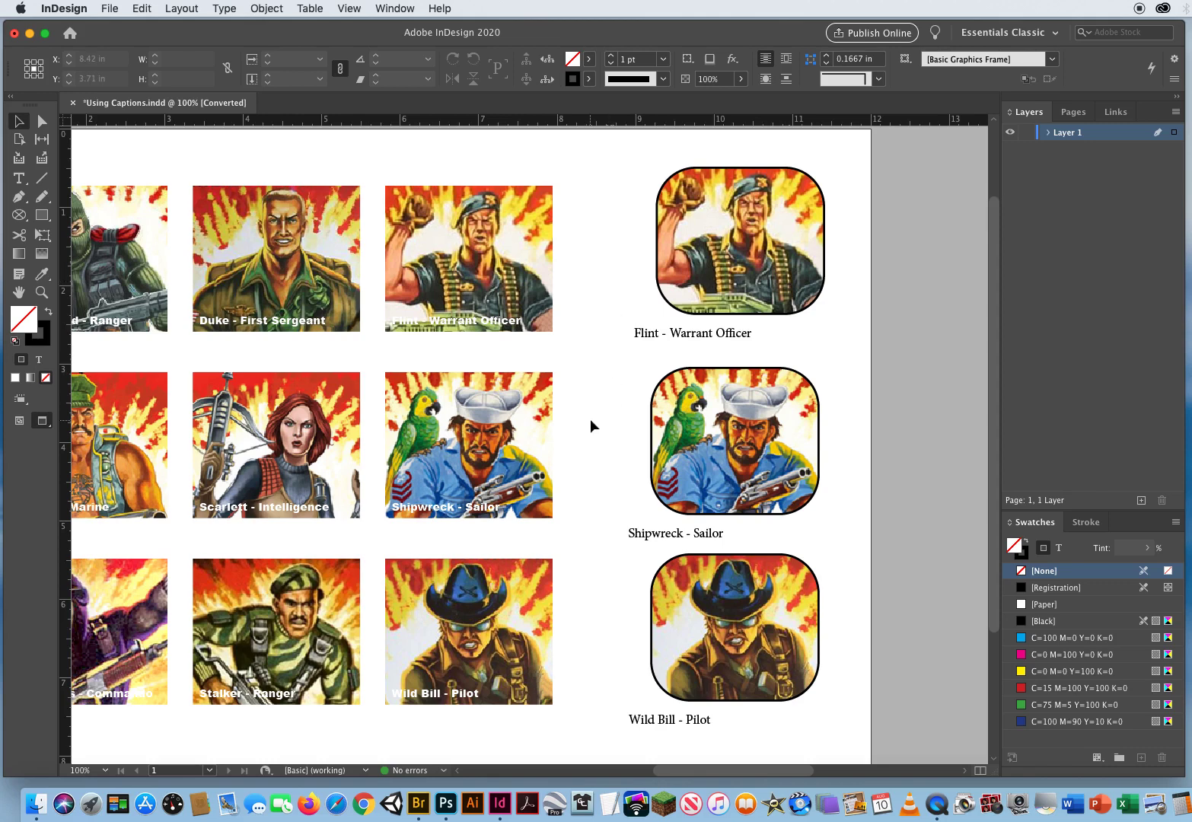
scroll(589, 419, left, 4)
scroll(589, 420, down, 1)
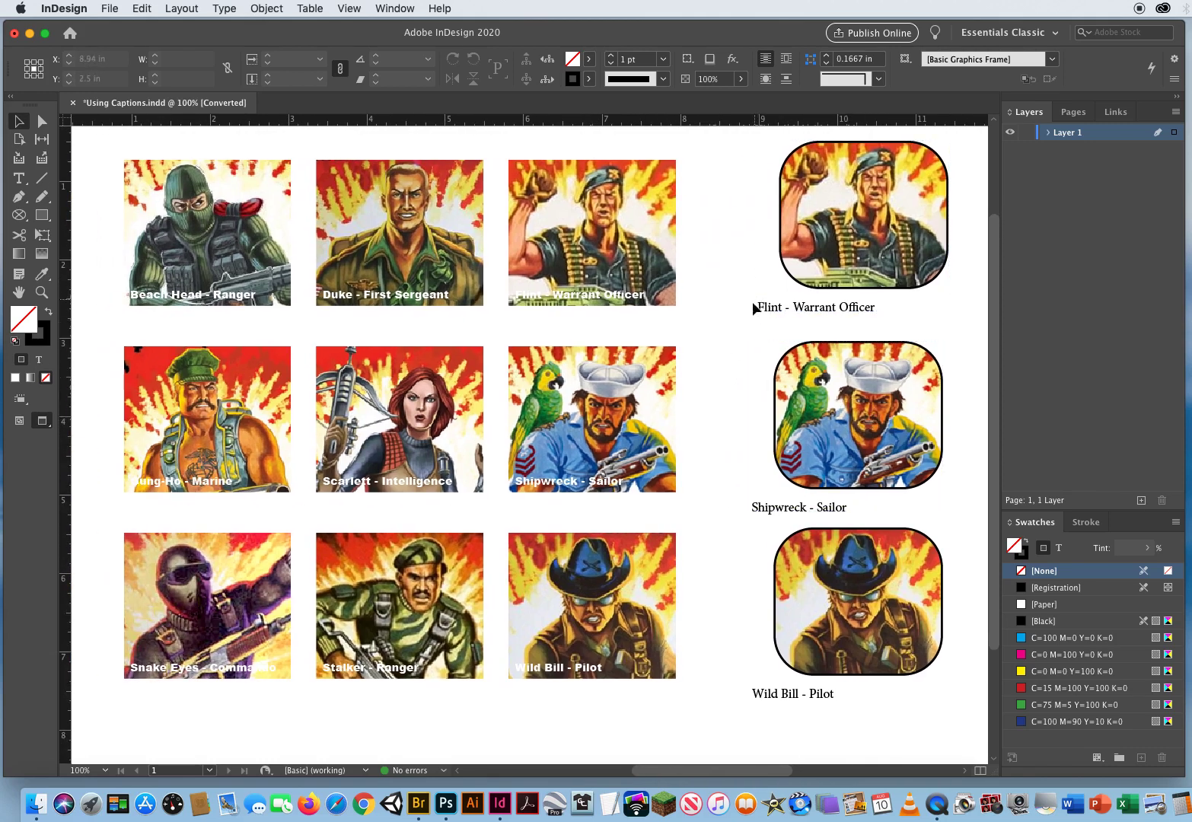